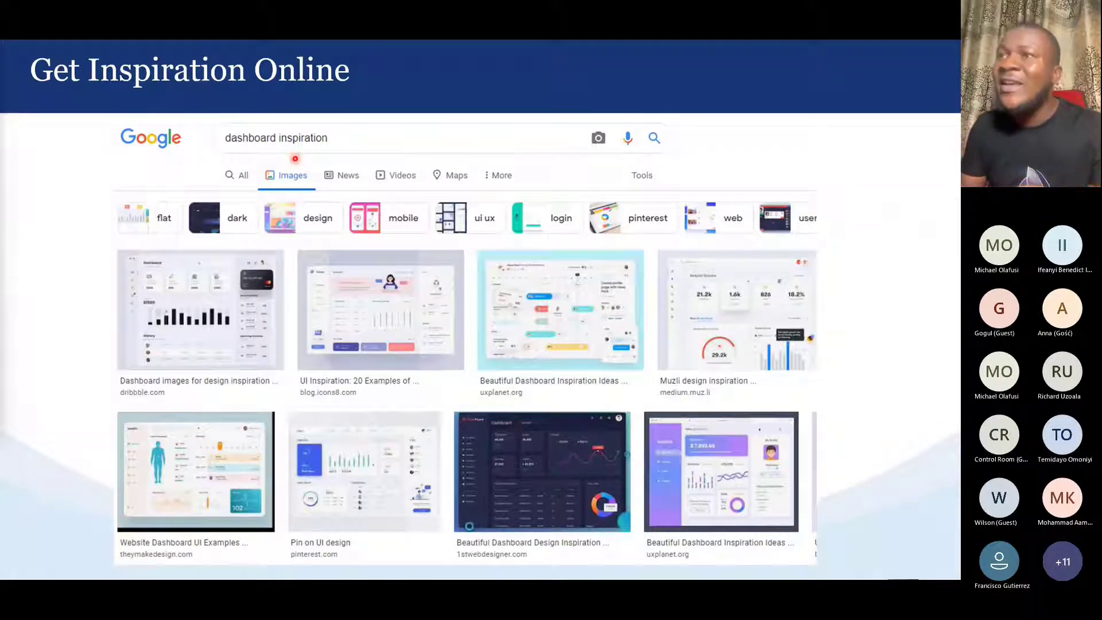
Advance to the Custom Backgrounds slide and end the slide show
key("Right")
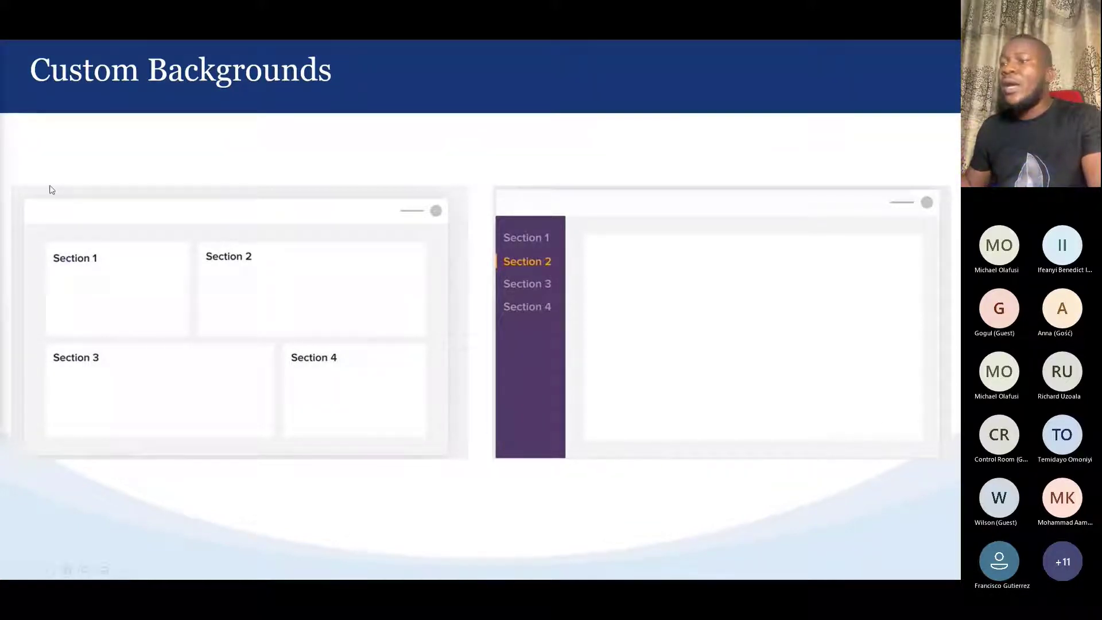
left_click(492, 194)
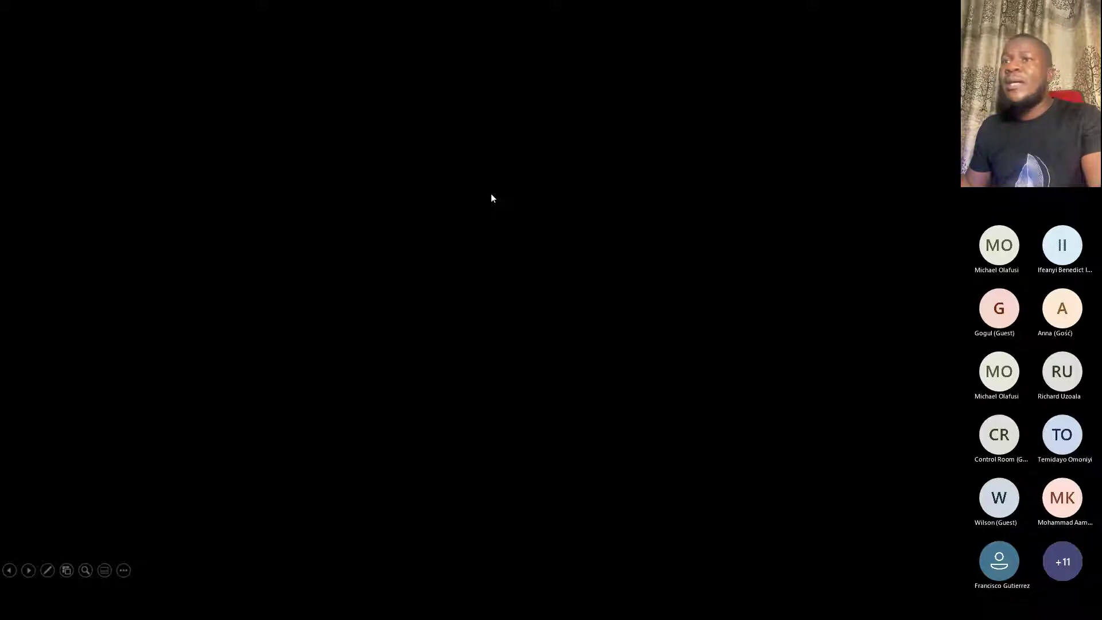
left_click(491, 194)
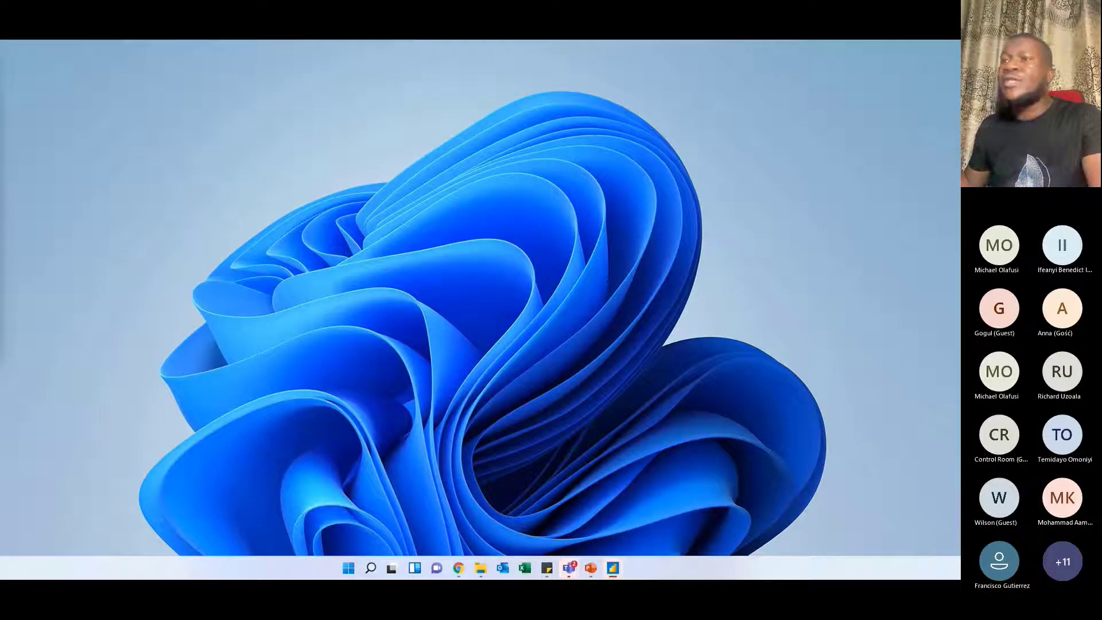
Bring the VanArsdel Report Presentation window from Power BI Desktop onto the shared screen, maximize it and deselect the combo chart
left_click_drag(1, 69, 536, 128)
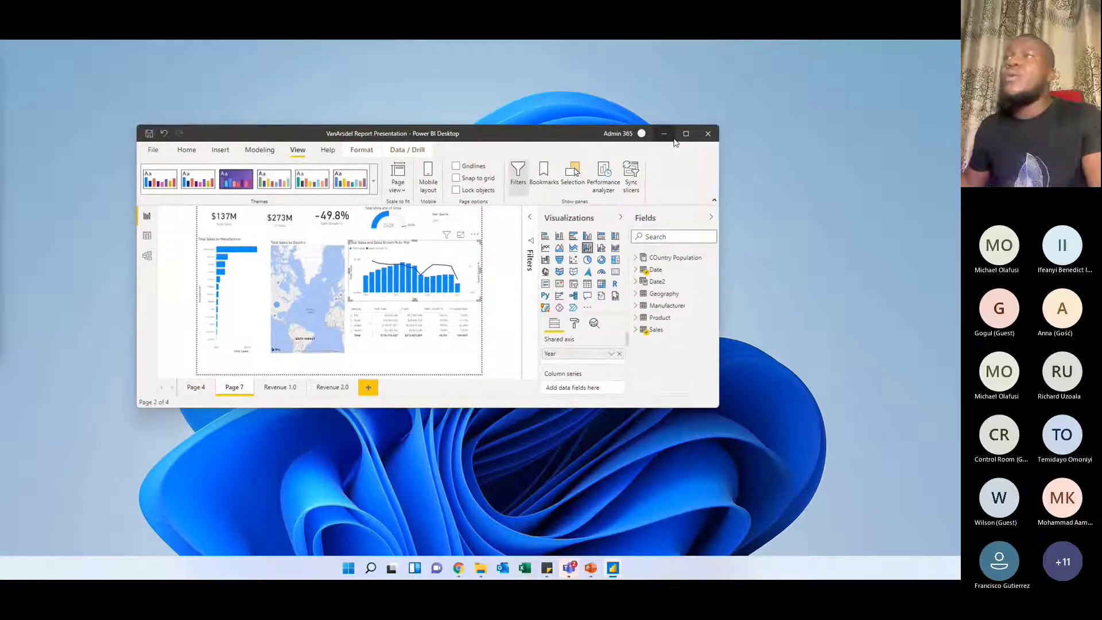
left_click(685, 134)
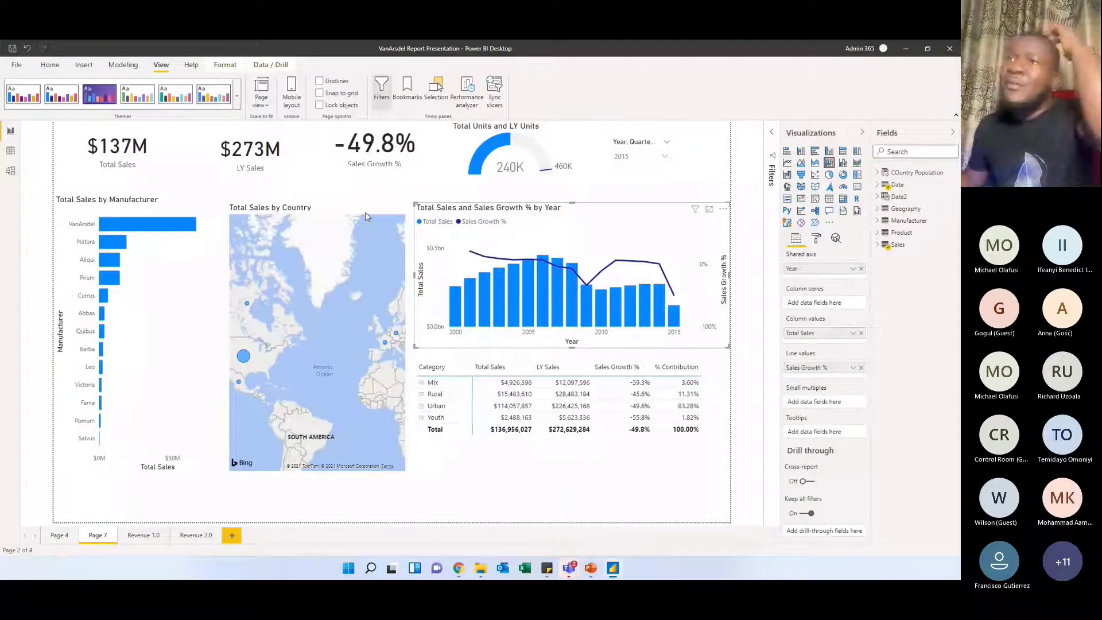
left_click(371, 188)
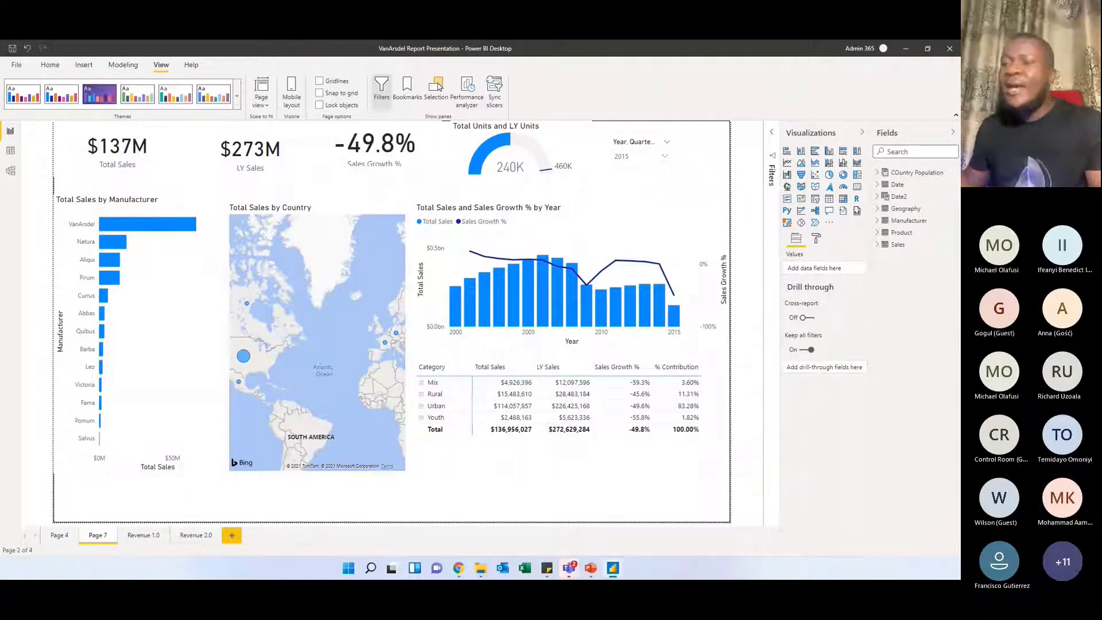
Bring the VanArsdel Report window onto the shared screen and maximize it
left_click(906, 49)
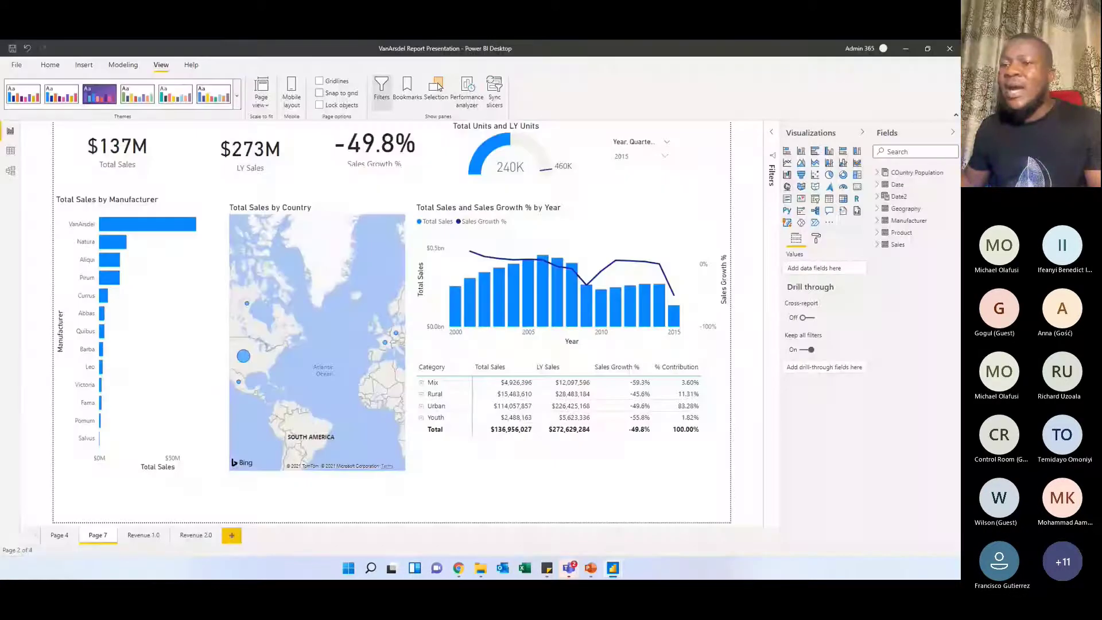
left_click_drag(0, 117, 468, 122)
left_click(661, 117)
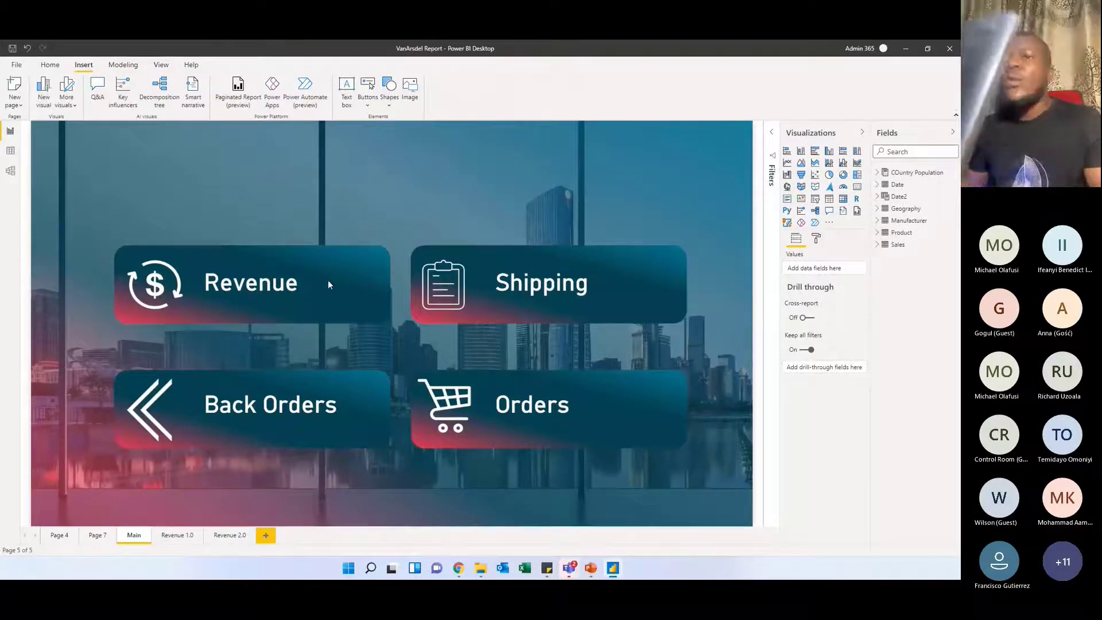
Open the Revenue 2.0 page and switch the report to its light version and back with the theme toggle
left_click(227, 535)
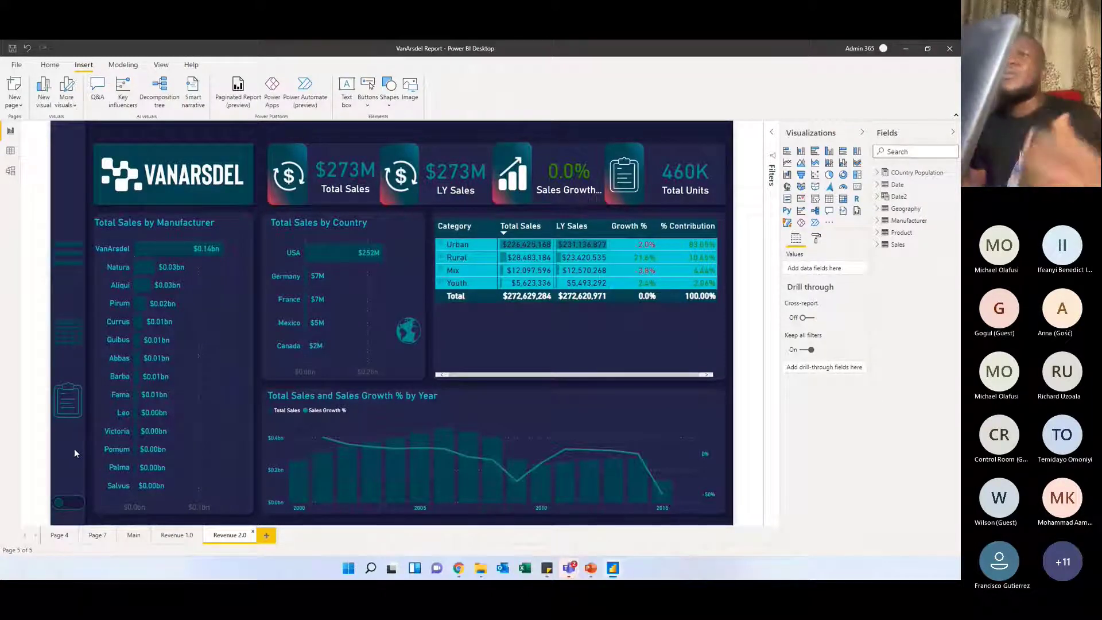
left_click(67, 505, "ctrl")
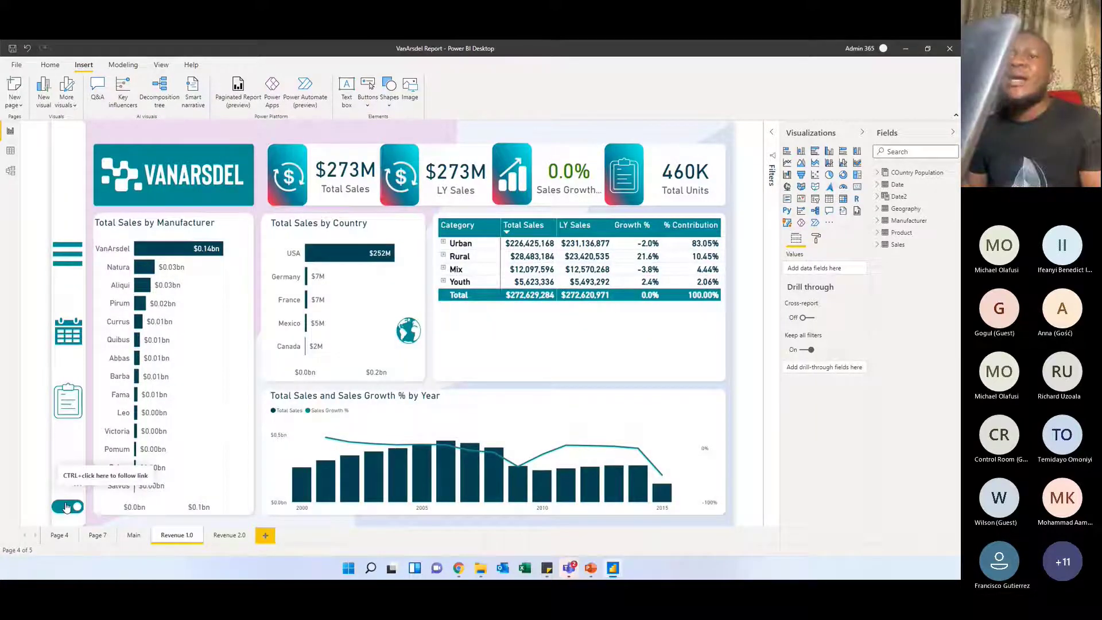
left_click(67, 506, "ctrl")
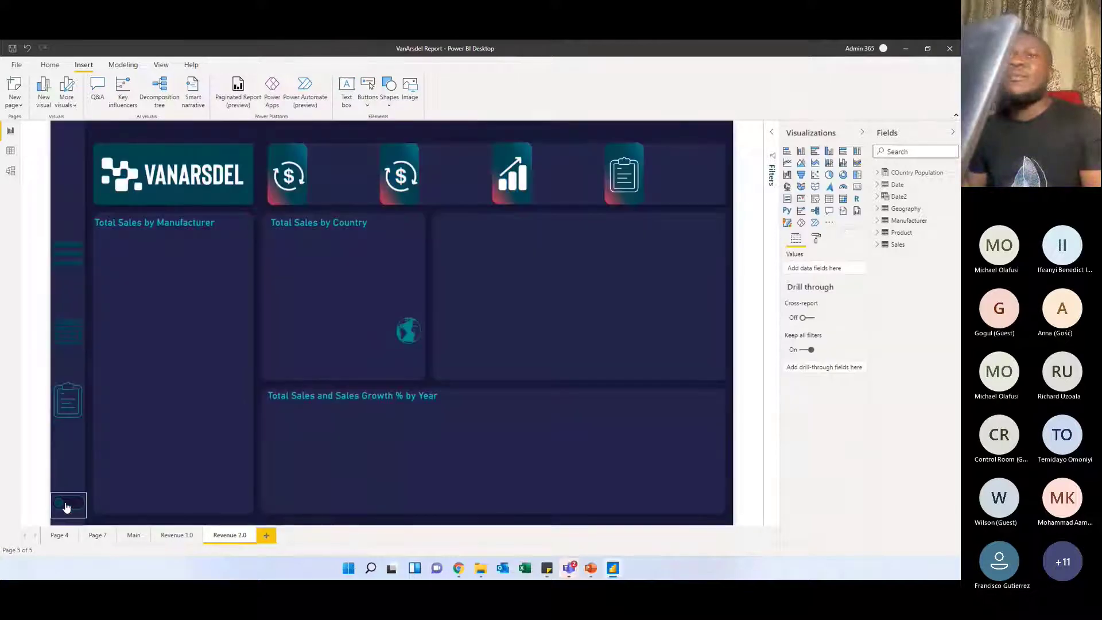
Show and hide the date slicer overlay, and swap the Total Sales by Country chart for the map and back
left_click(67, 330, "ctrl")
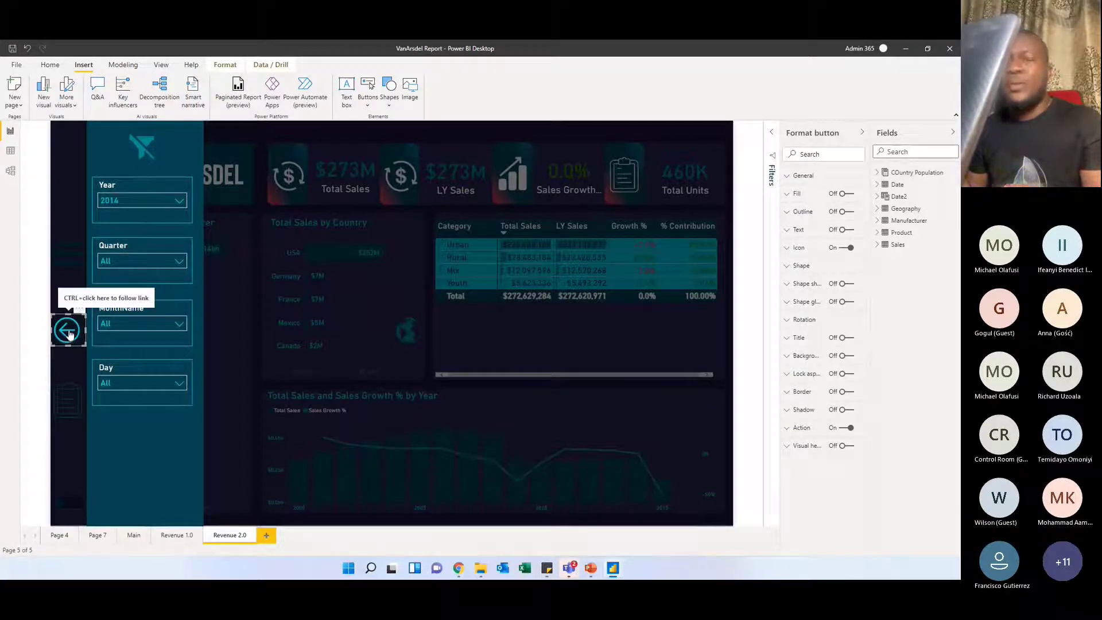
left_click(297, 293)
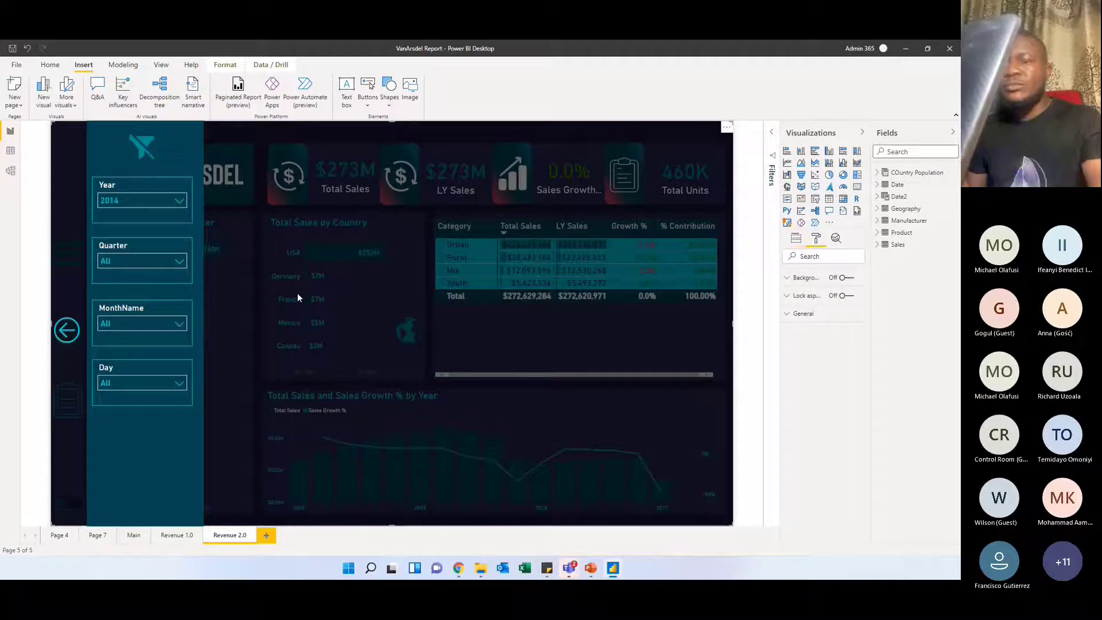
left_click(67, 331, "ctrl")
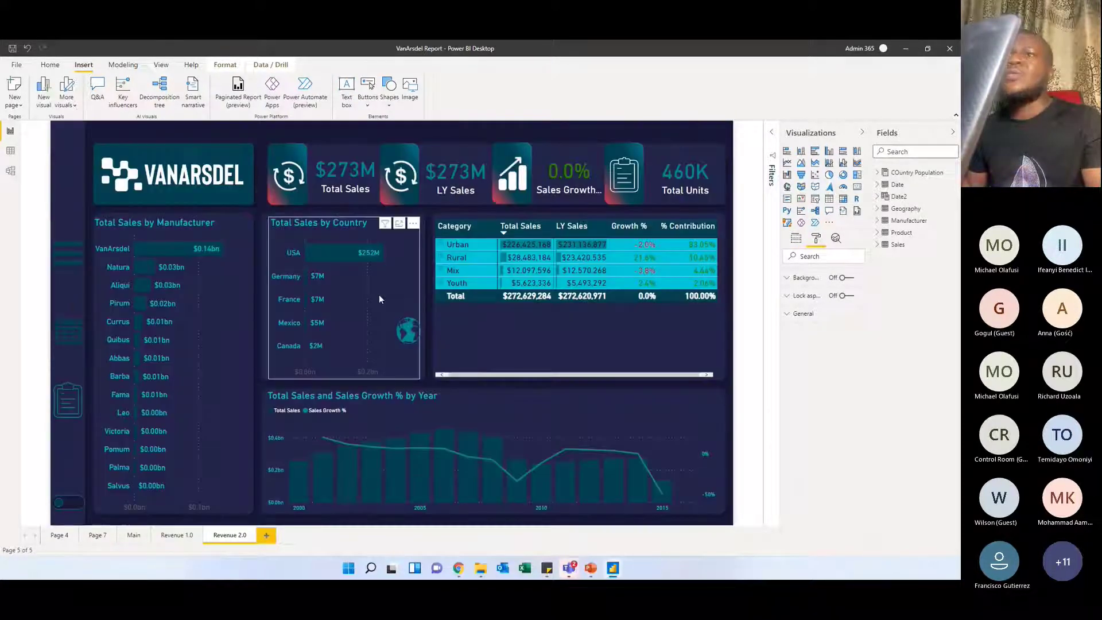
left_click(409, 332, "ctrl")
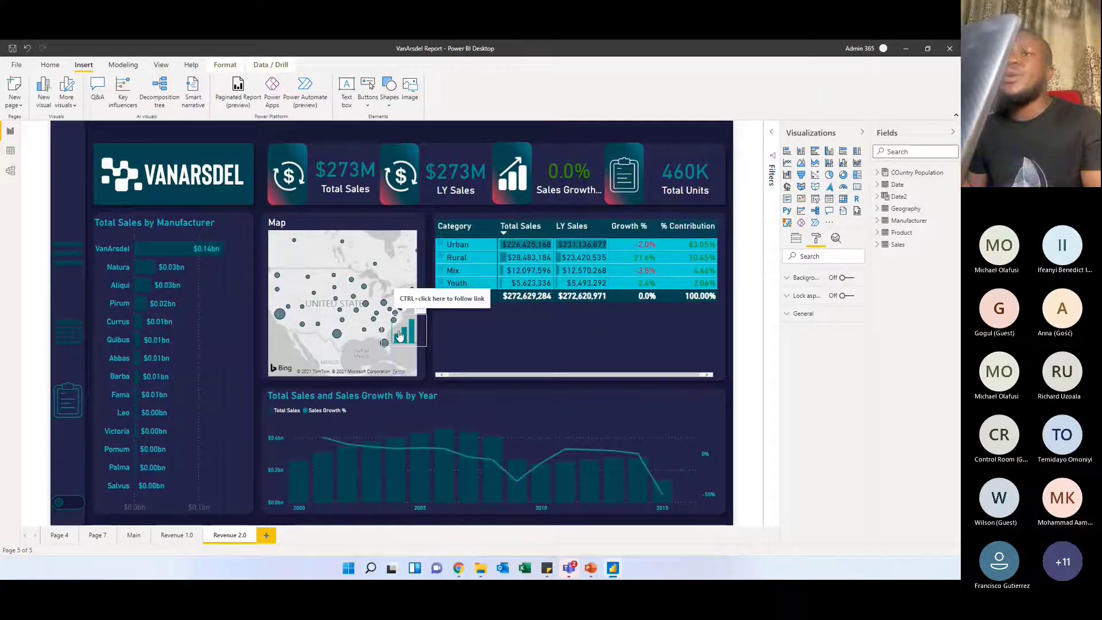
left_click(400, 335, "ctrl")
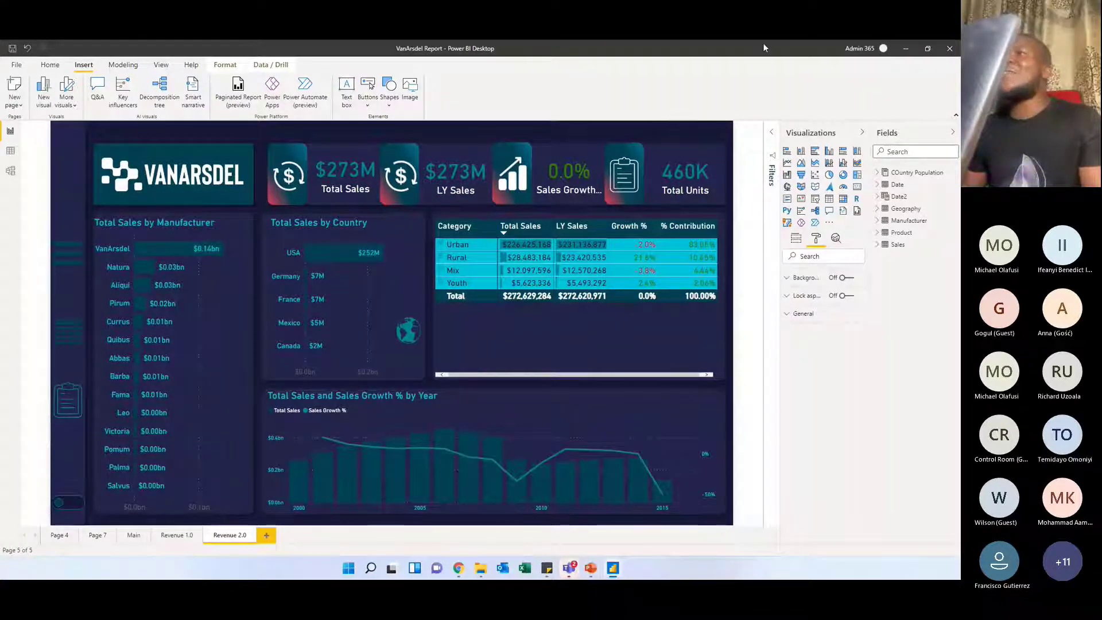
Revisit the Revenue 2.0 report, move its window off the shared screen and switch to the My Backgrounds presentation in PowerPoint
left_click_drag(764, 52, 0, 193)
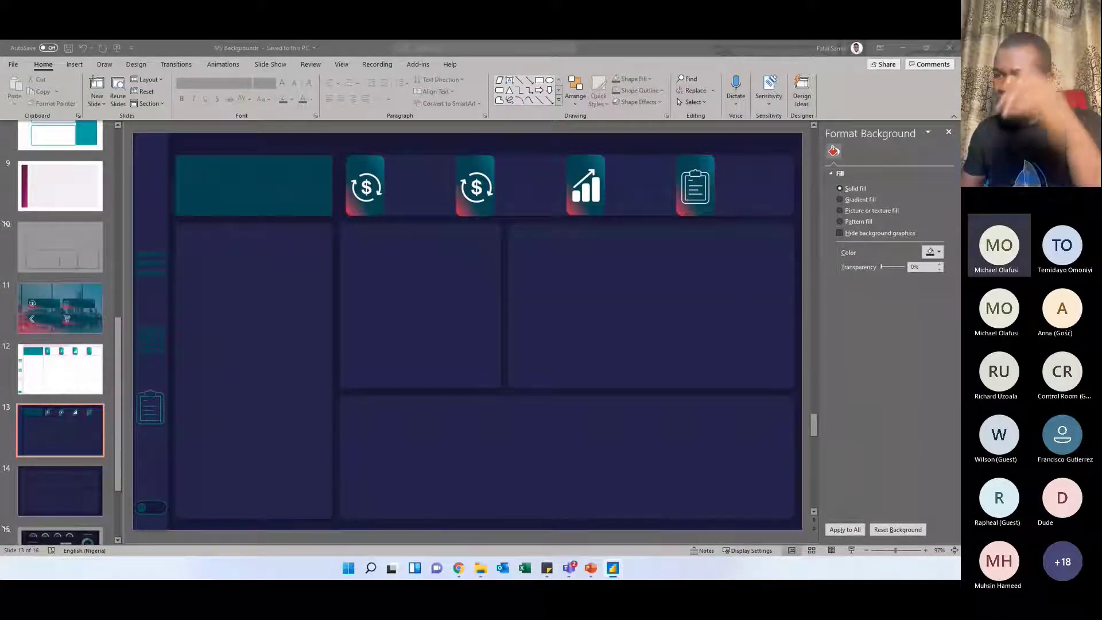
key("alt+Tab")
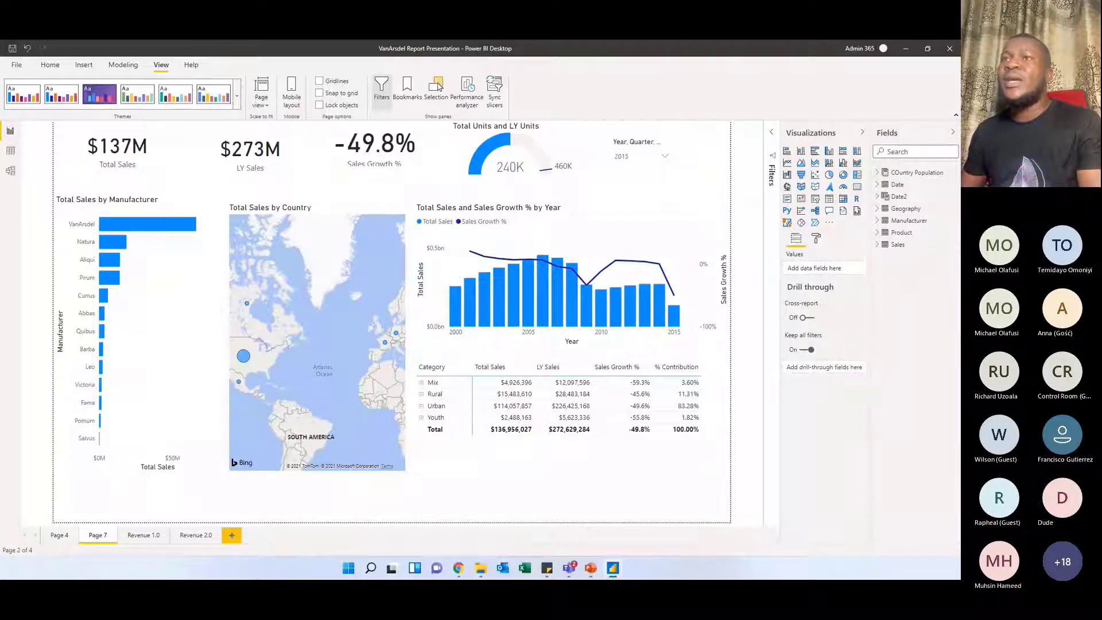
left_click_drag(0, 154, 539, 173)
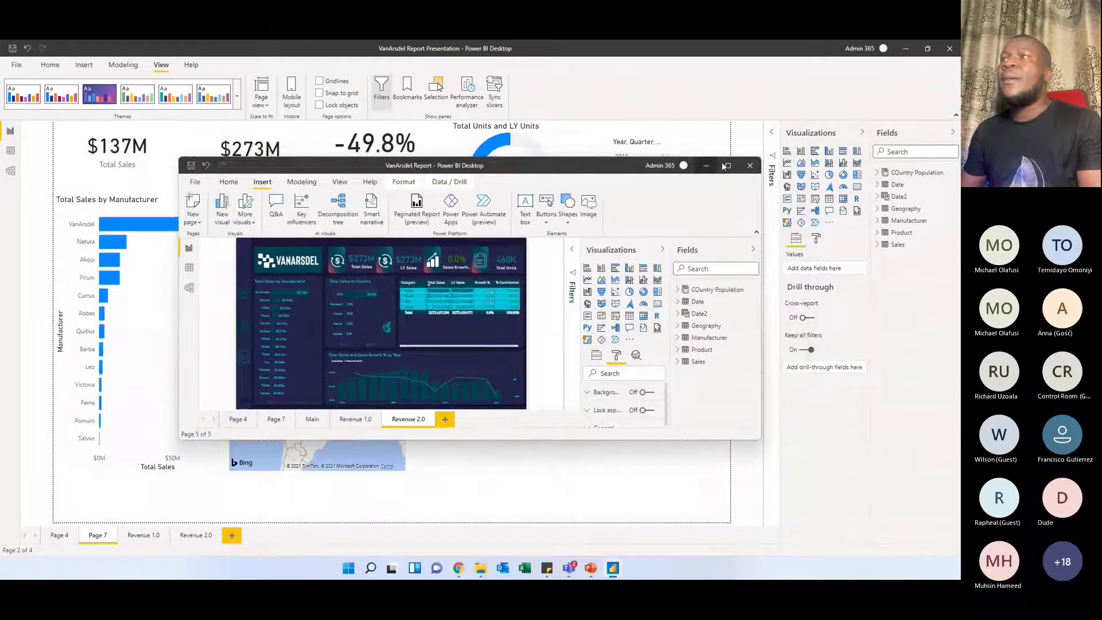
left_click(726, 165)
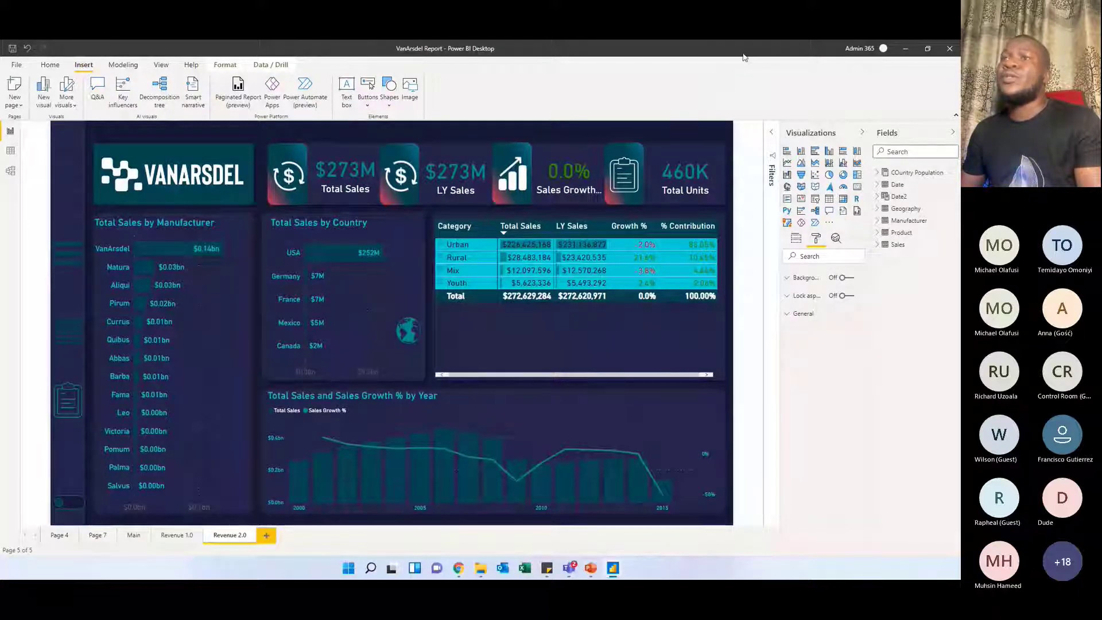
left_click_drag(746, 53, 0, 144)
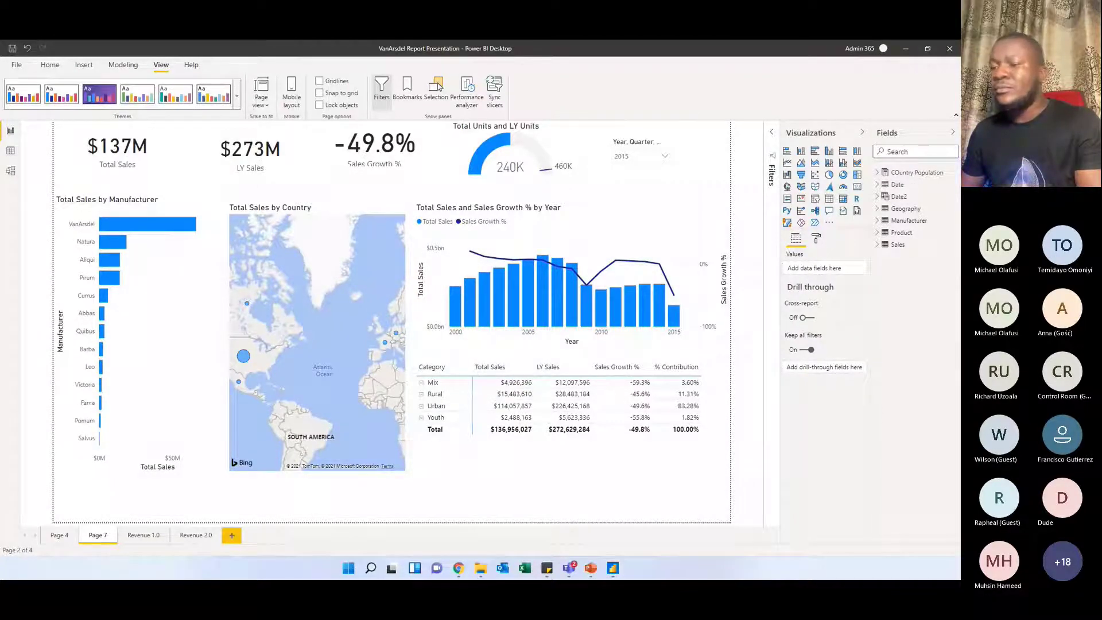
key("alt+Tab")
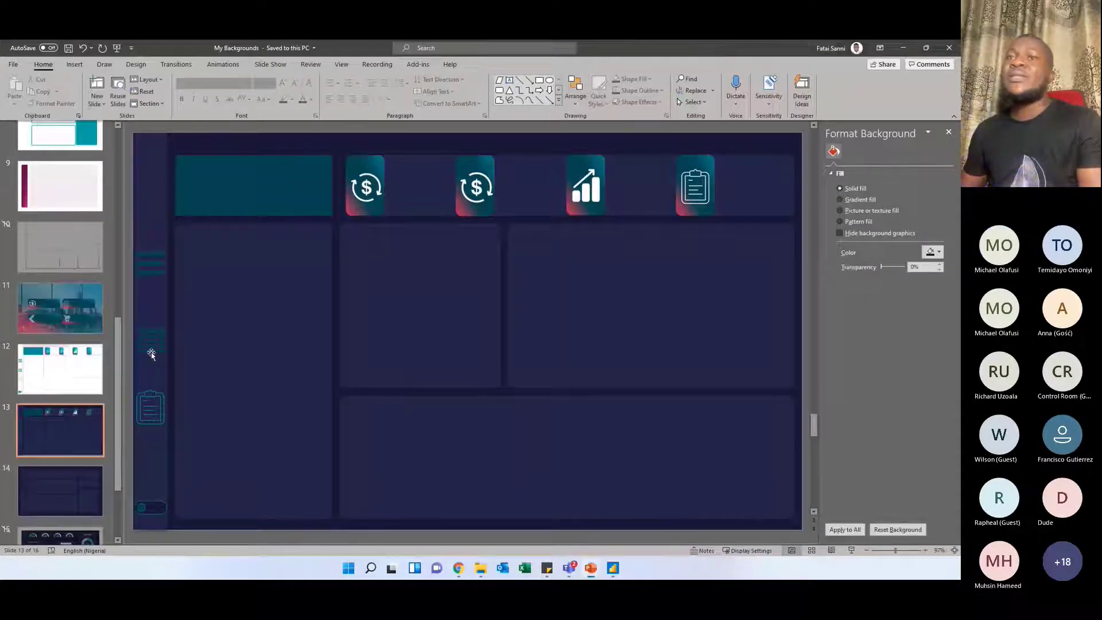
Close the formatting pane and nudge the tall panel below the teal logo block slightly on slide 13
left_click(295, 315)
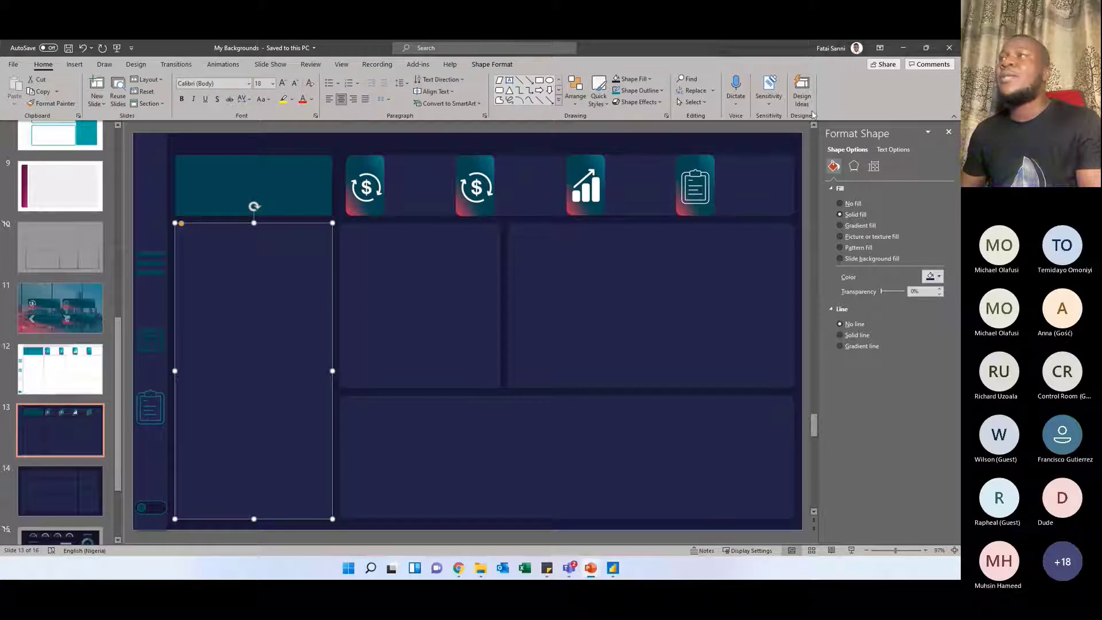
left_click(949, 132)
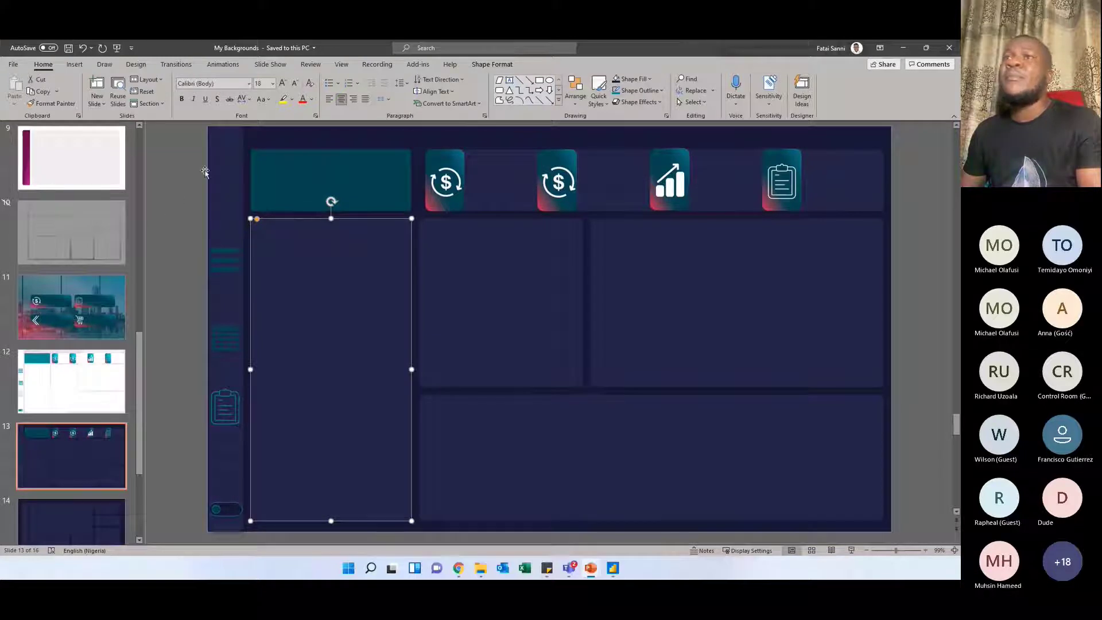
mouse_move(349, 290)
left_mouse_down()
mouse_move(435, 273)
mouse_move(505, 275)
mouse_move(364, 280)
mouse_move(344, 293)
mouse_move(353, 293)
left_mouse_up()
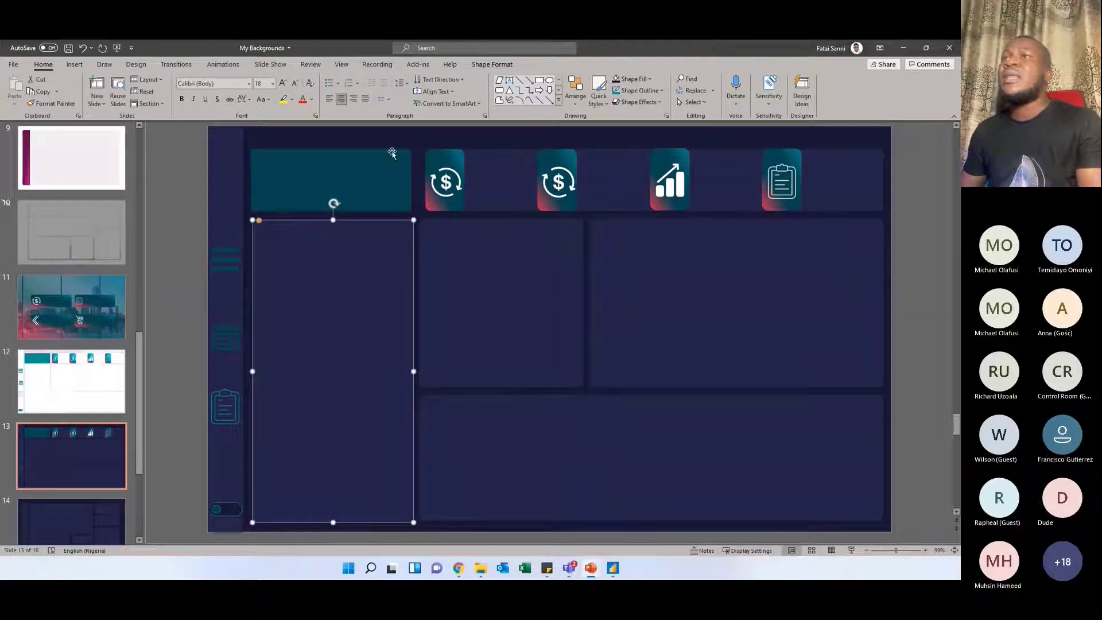
Try a light blue-grey solid fill on the tall panel and undo it
right_click(395, 313)
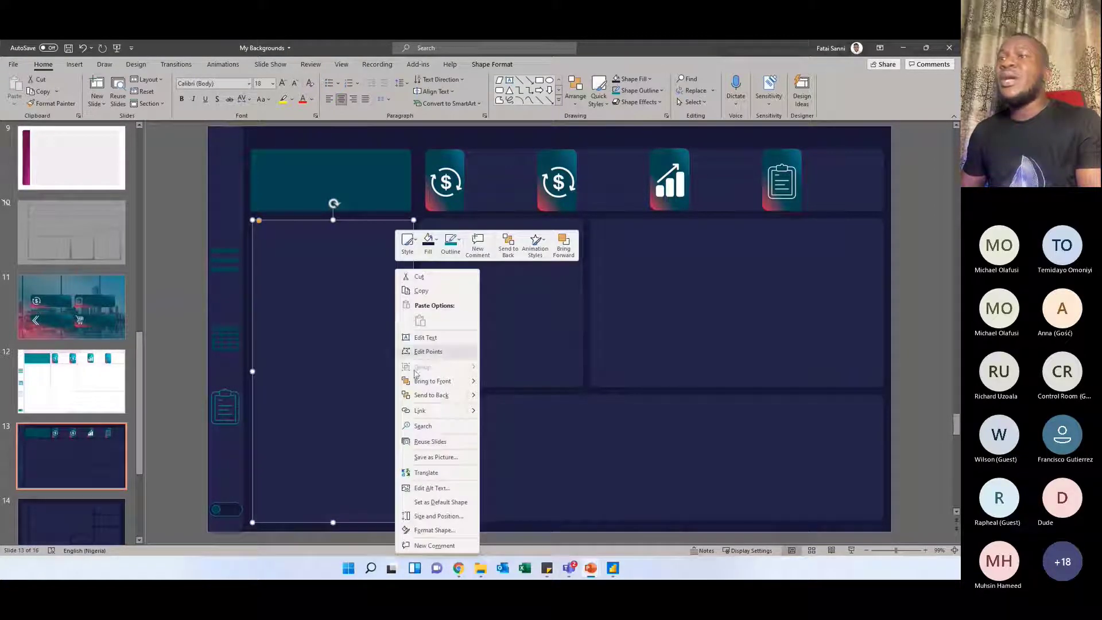
left_click(433, 530)
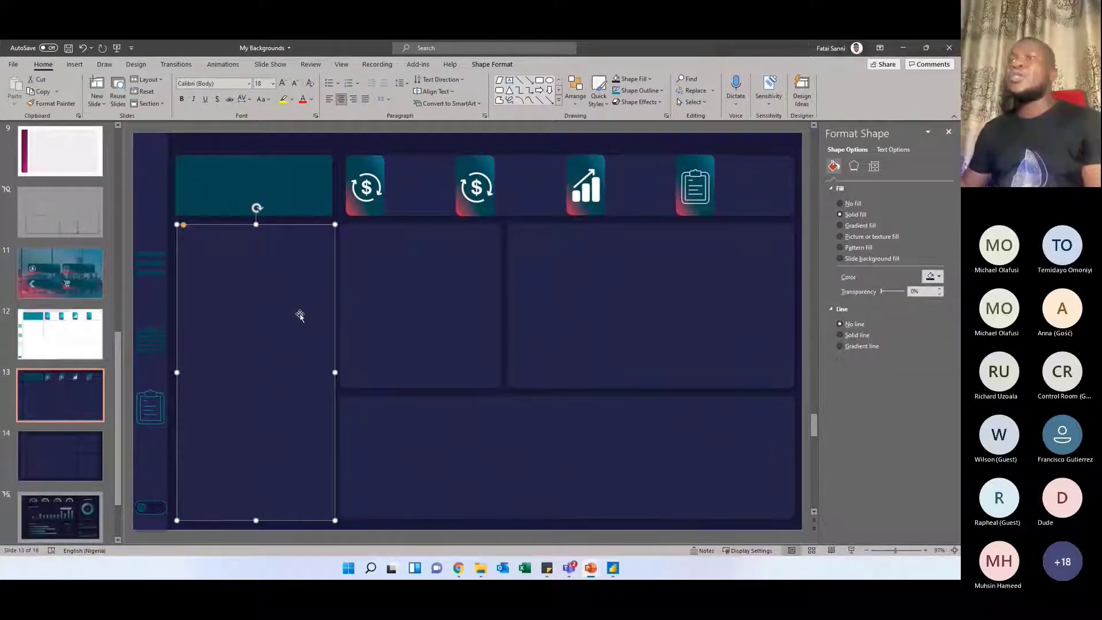
left_click(939, 277)
left_click(896, 336)
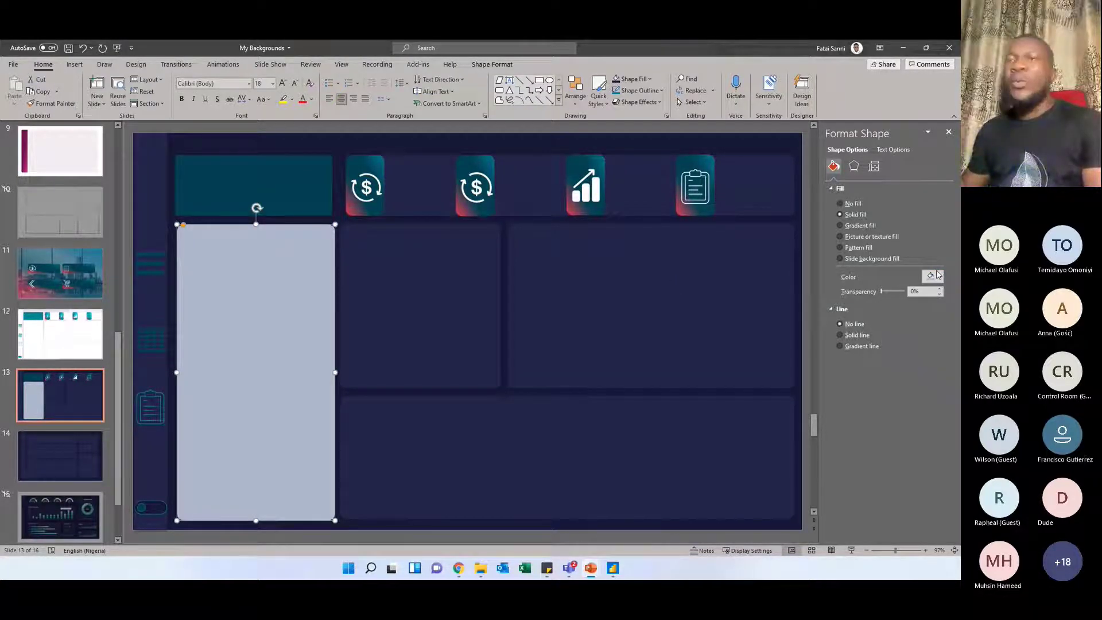
key("ctrl+z")
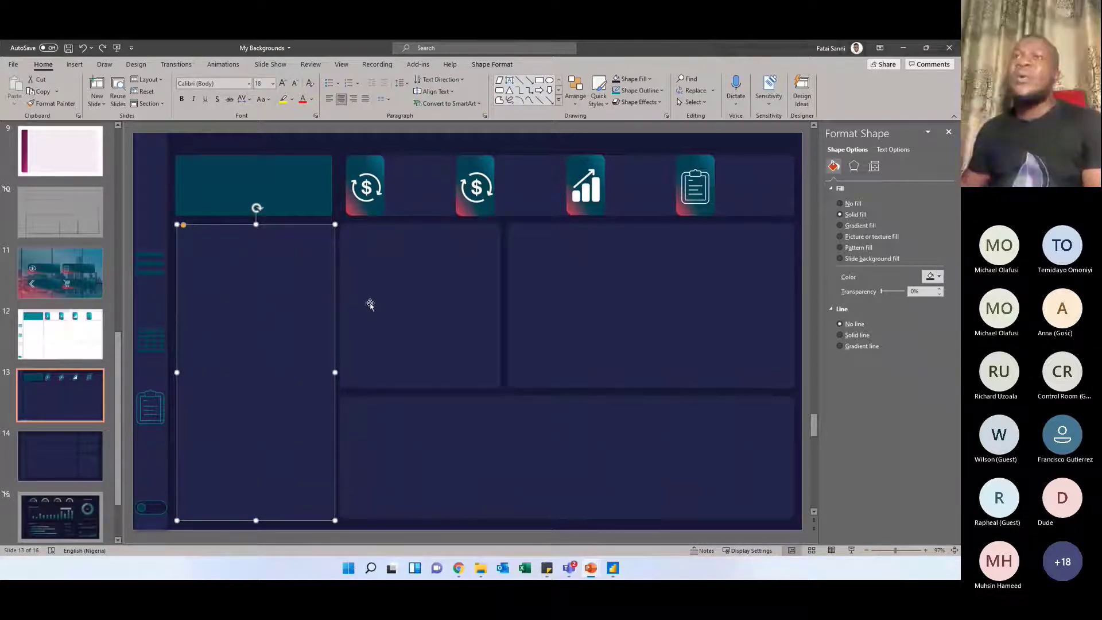
Shift the two middle-row panels and the wide bottom panel slightly out of their original positions on slide 13
left_click(398, 304)
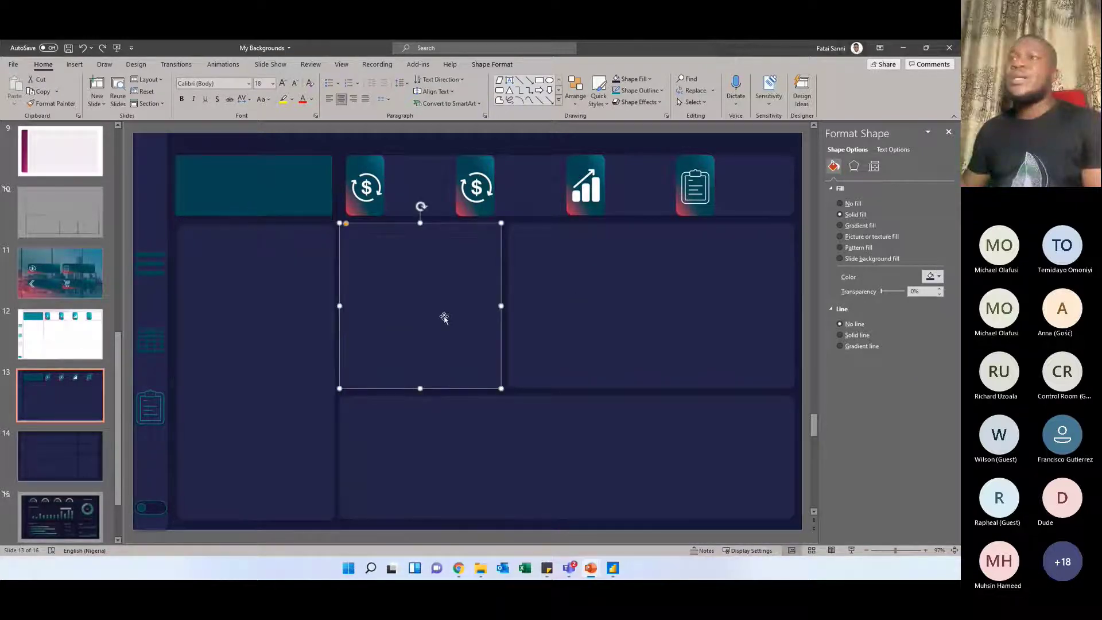
left_click_drag(444, 318, 446, 325)
mouse_move(591, 299)
left_mouse_down()
mouse_move(595, 352)
mouse_move(601, 291)
left_mouse_up()
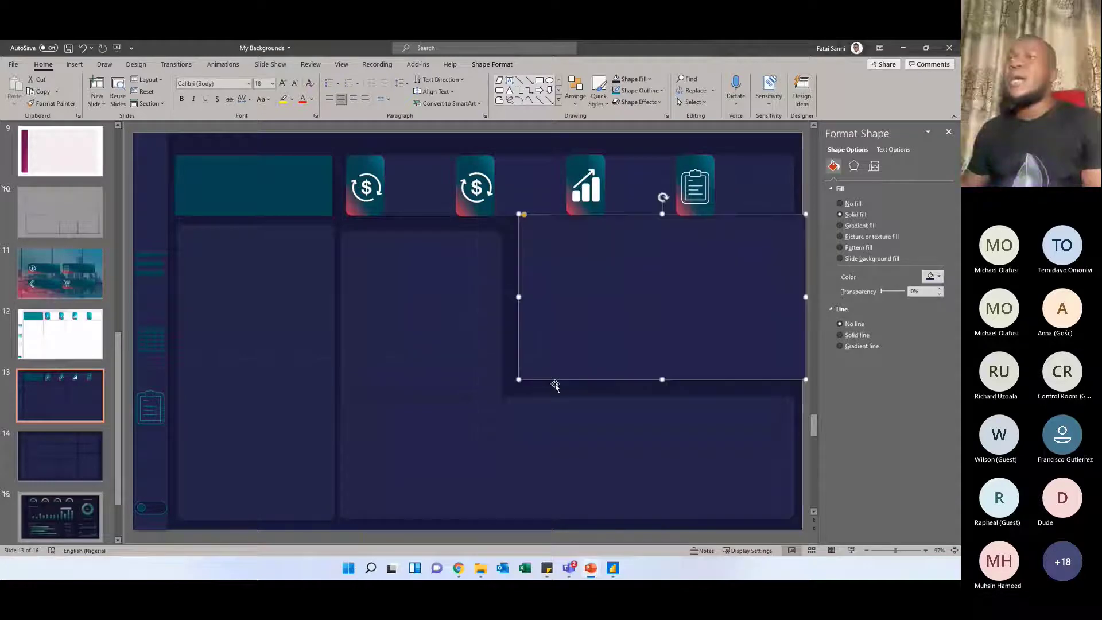
mouse_move(533, 413)
left_mouse_down()
mouse_move(538, 379)
mouse_move(522, 406)
left_mouse_up()
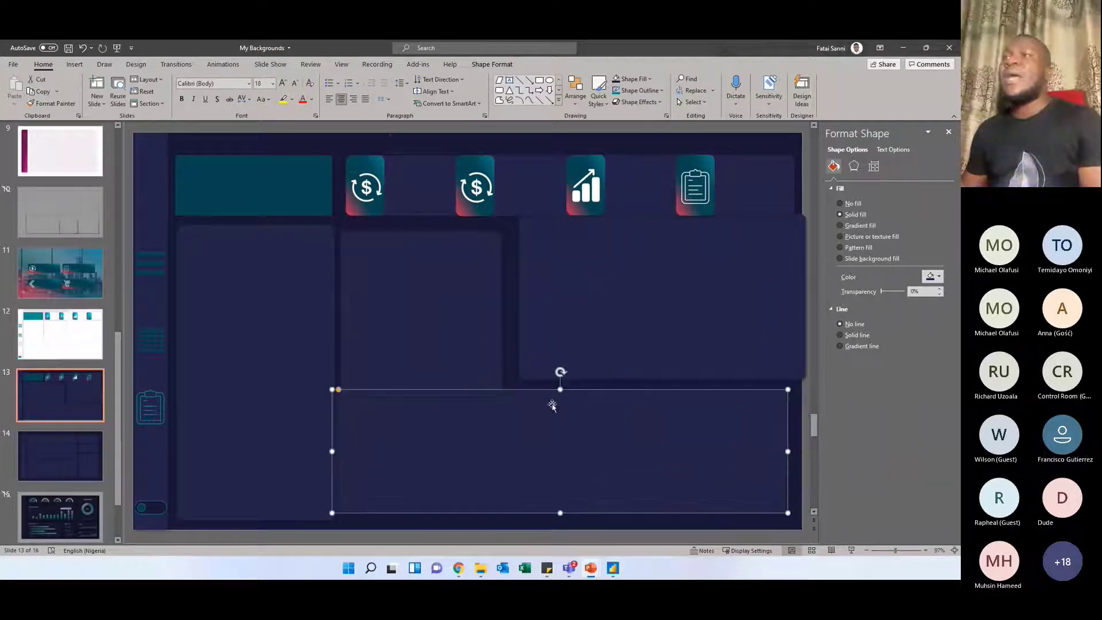
Select the first card's gradient shape, followed by the two dollar icons and the growth chart icon, to examine them as separate objects
left_click(365, 170)
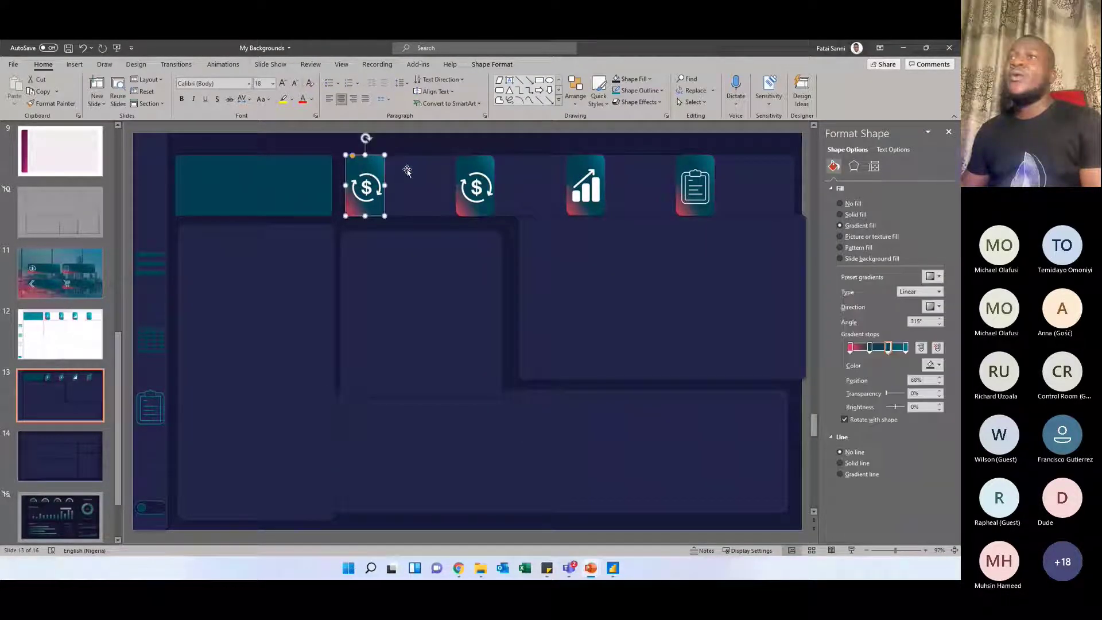
left_click(362, 182)
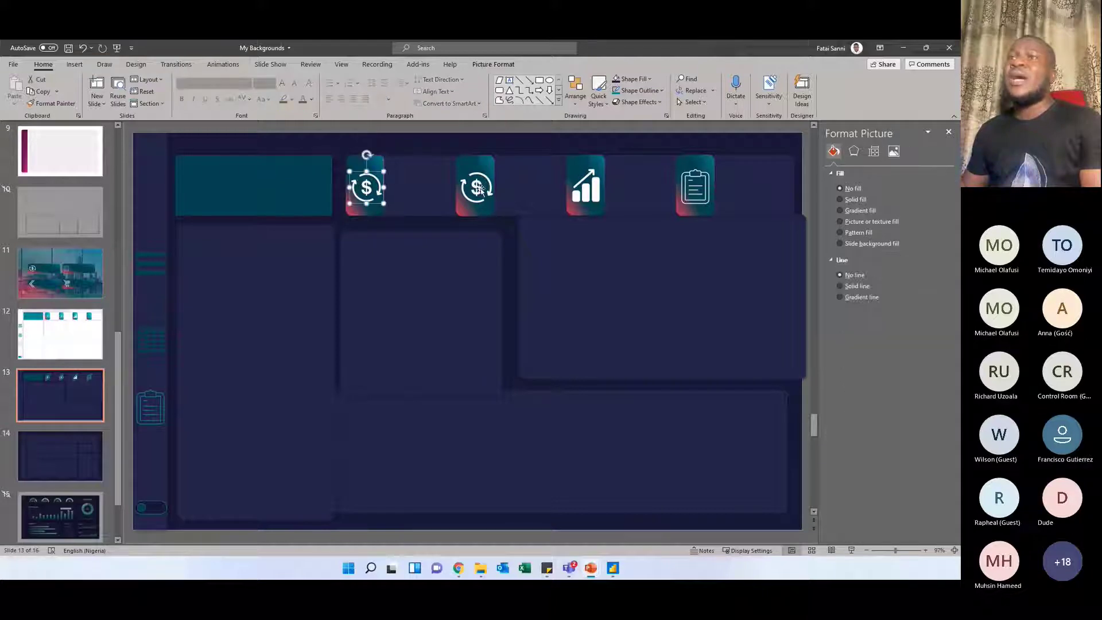
left_click(479, 187)
left_click(597, 191)
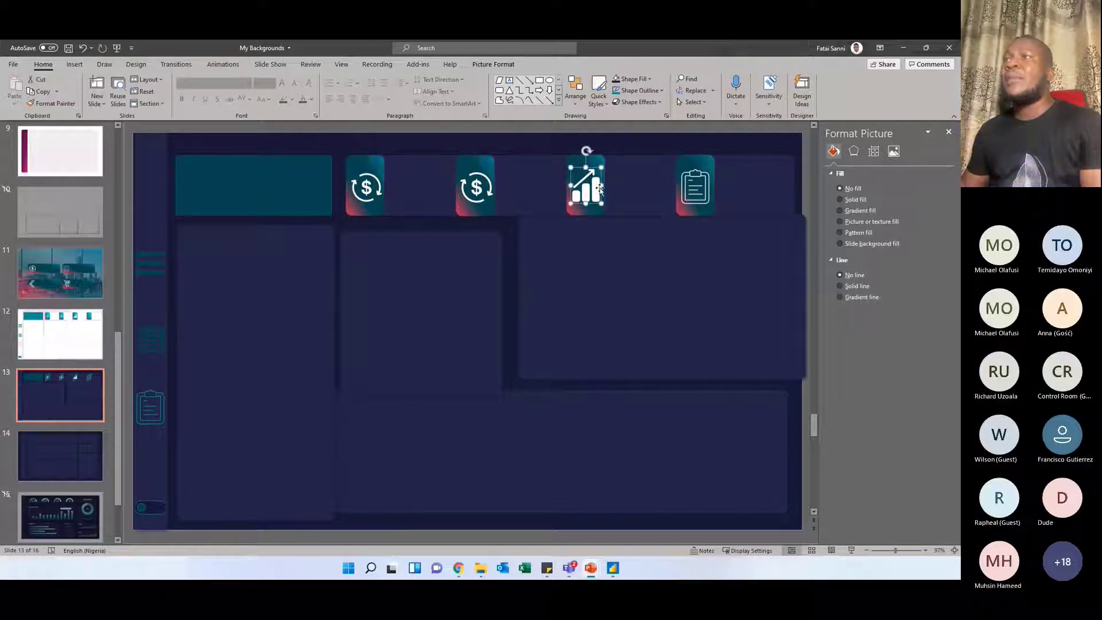
Select the clipboard icon, then the gradient shapes behind the first three card icons, to examine their gradient fill
left_click(702, 192)
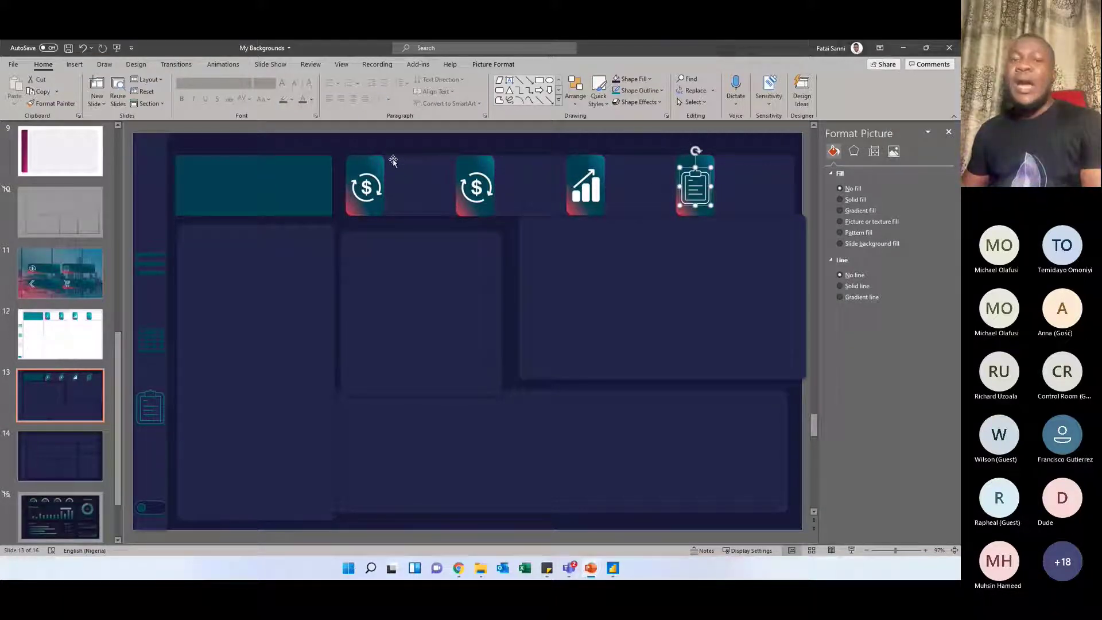
left_click(353, 161)
left_click(472, 165)
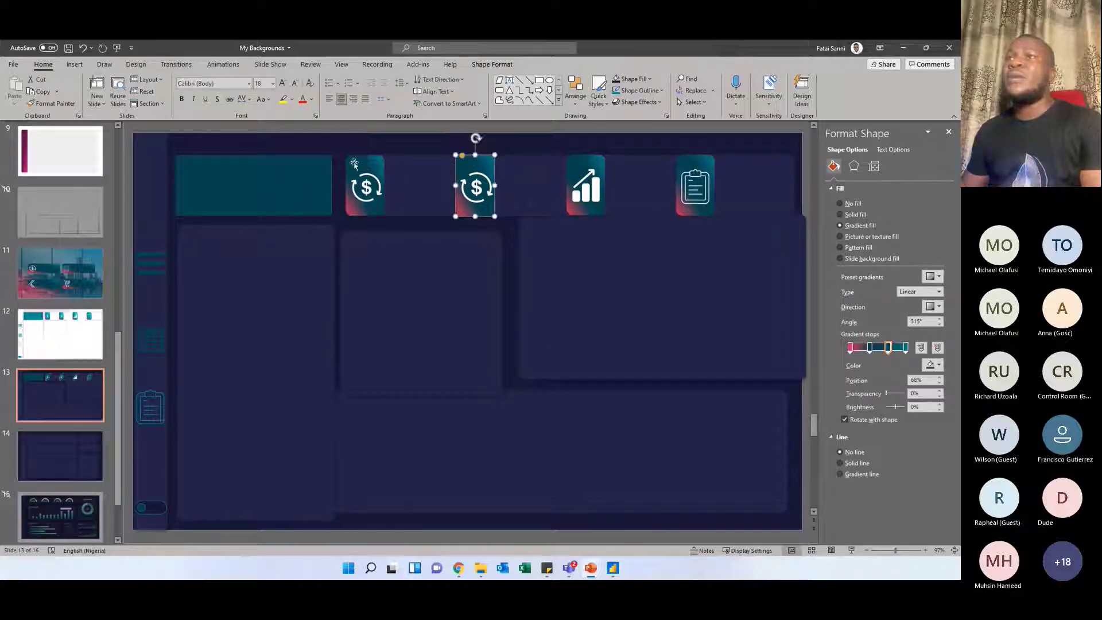
left_click(363, 165)
mouse_move(363, 167)
left_mouse_down()
mouse_move(380, 156)
mouse_move(368, 176)
mouse_move(362, 166)
left_mouse_up()
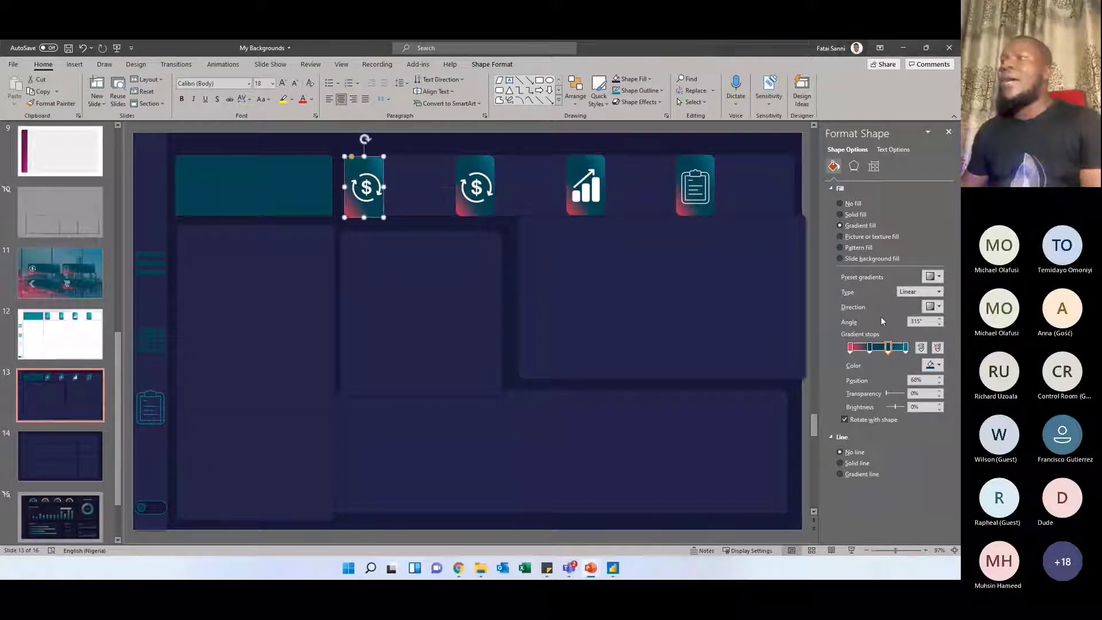
left_click(483, 172)
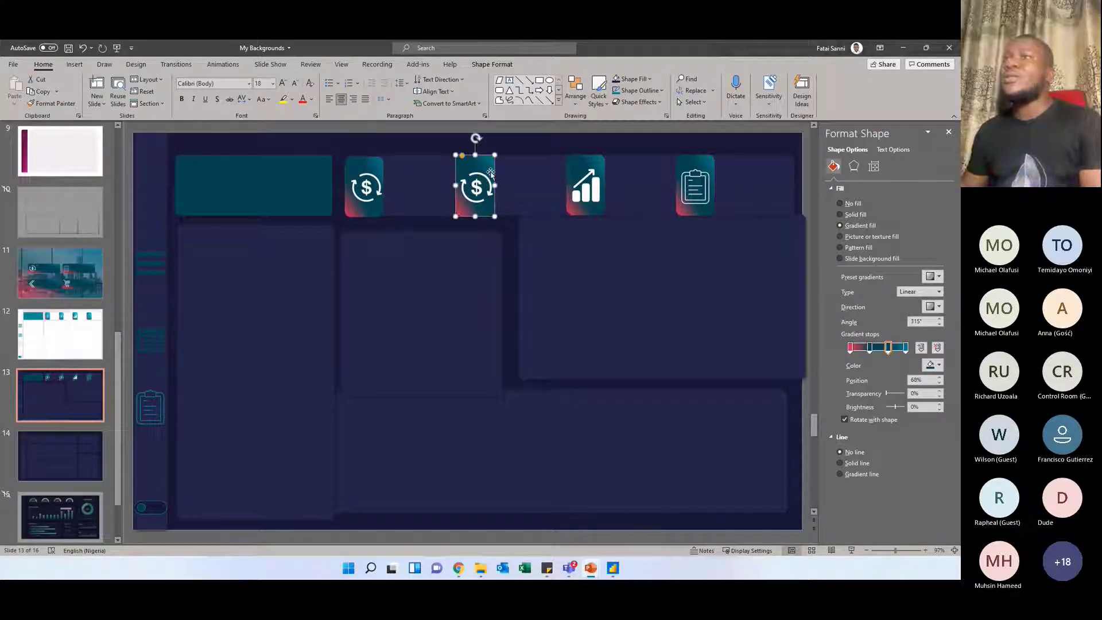
left_click(575, 163)
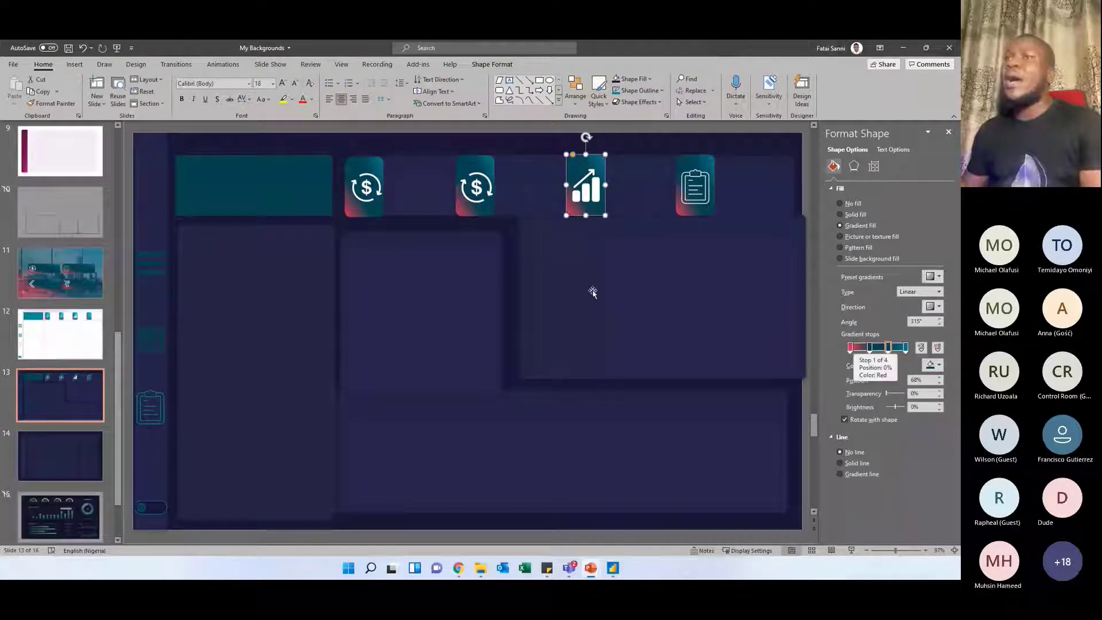
Move the large middle-row panel back into line above the wide bottom panel and select the sidebar icons in turn
left_click(580, 294)
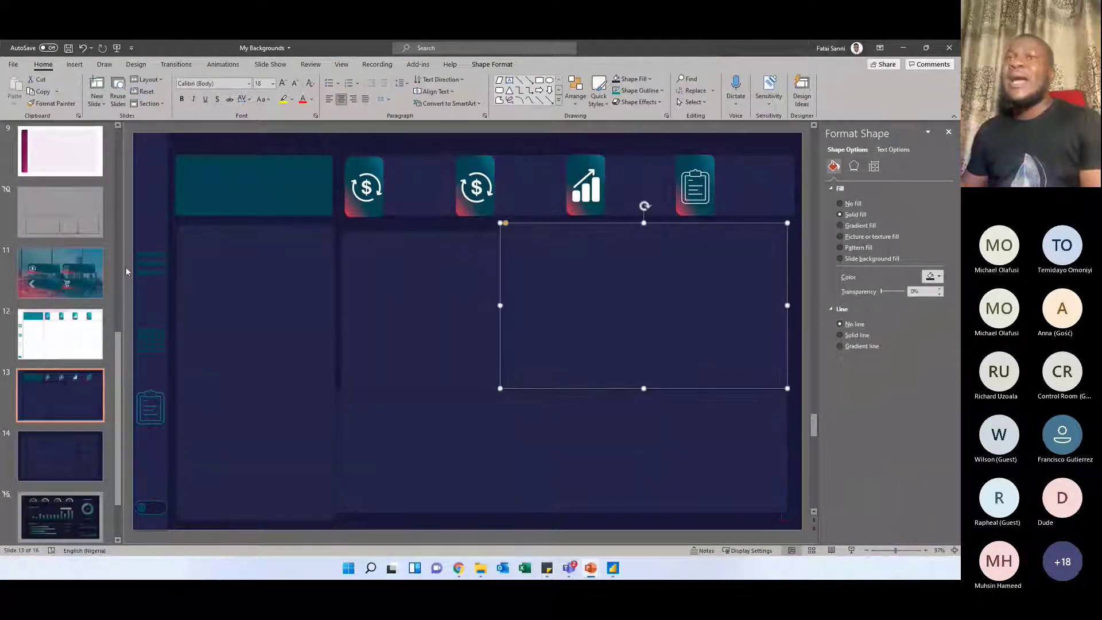
left_click(151, 263)
left_click(155, 333)
left_click(152, 391)
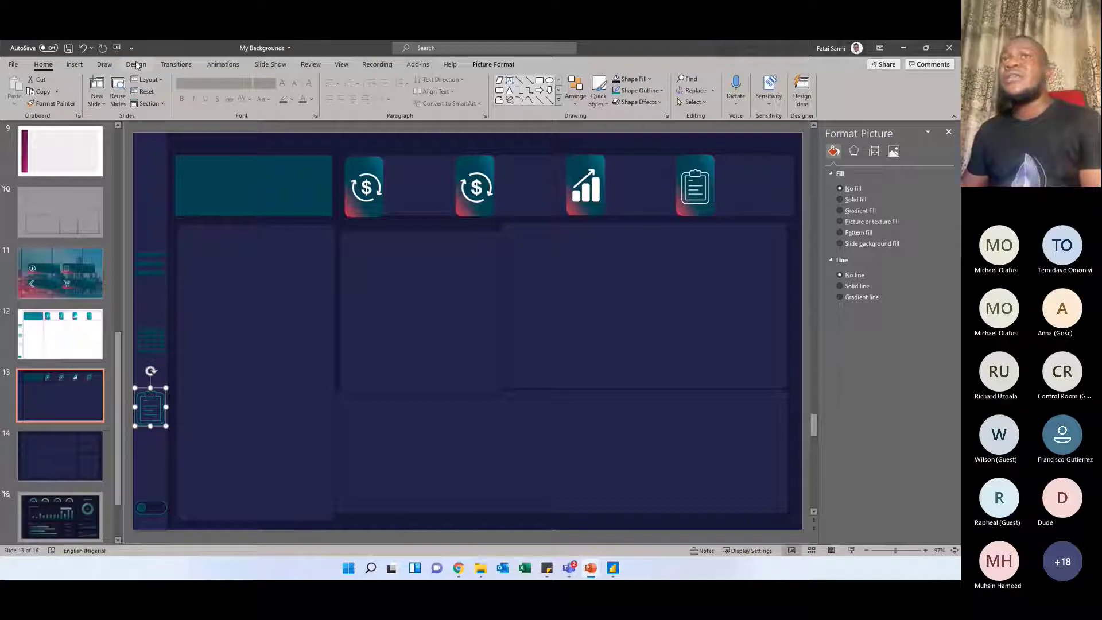
Search the stock icon library for revenue, sales and order icons
left_click(71, 69)
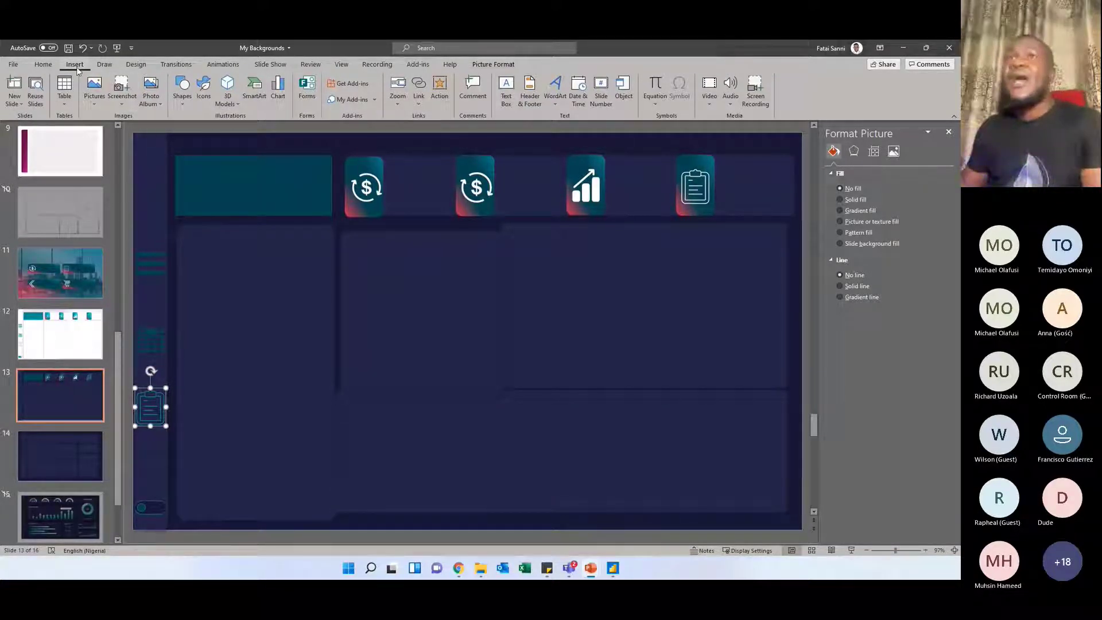
left_click(203, 89)
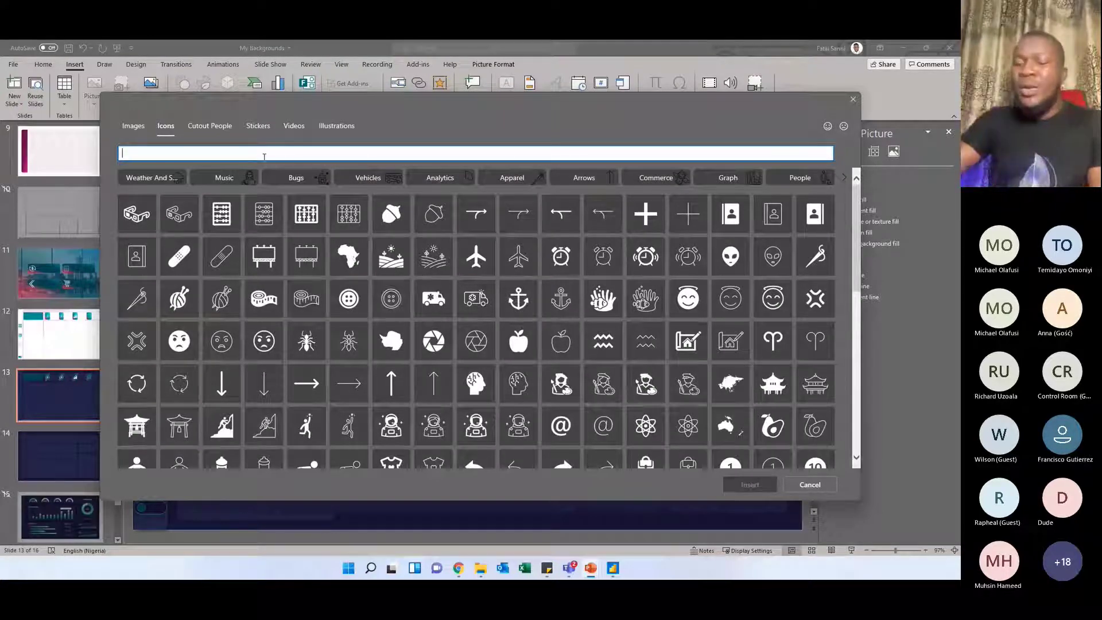
type("revenue")
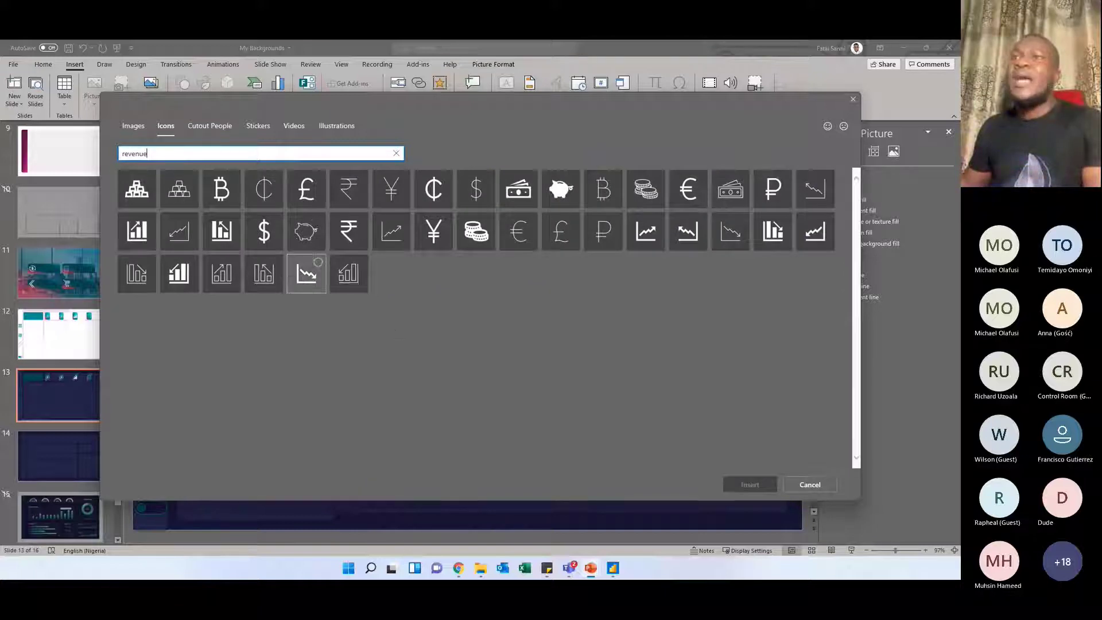
left_click_drag(163, 156, 112, 155)
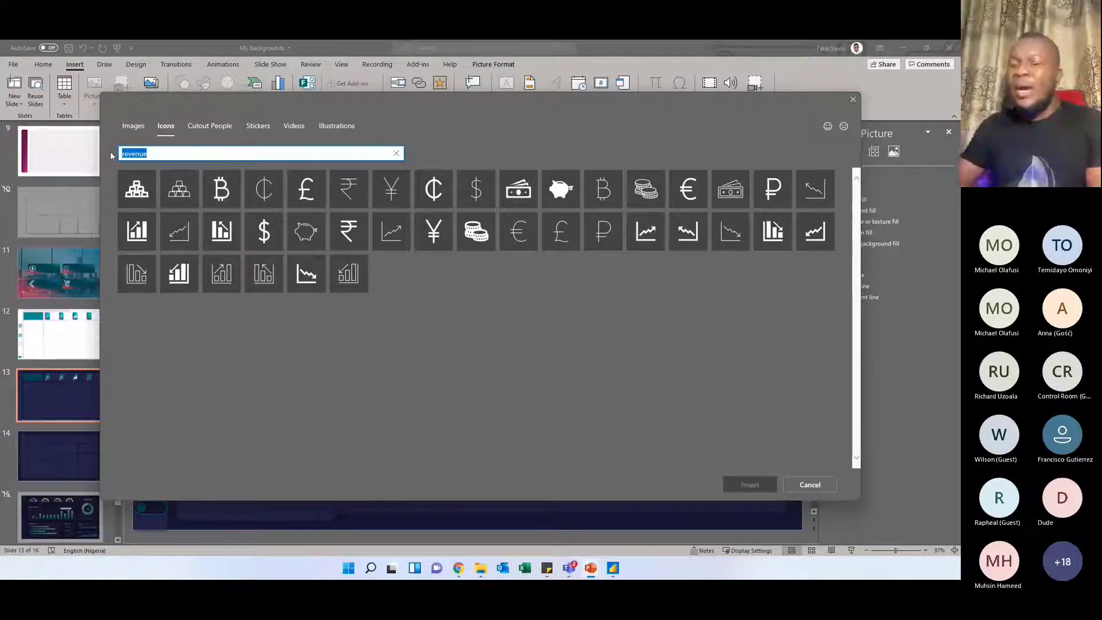
type("sales")
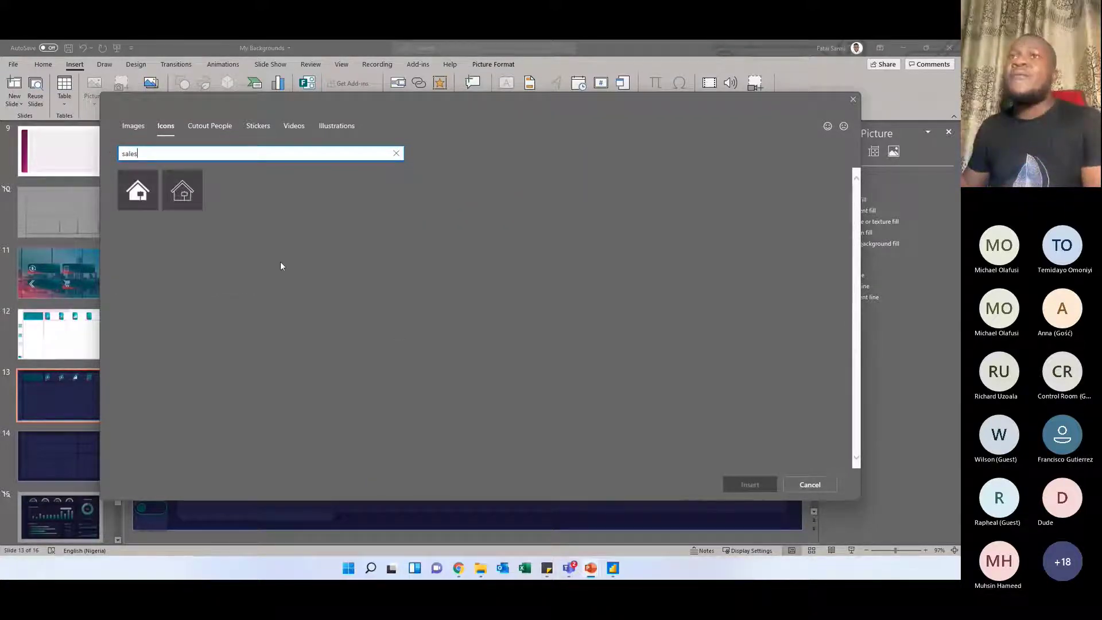
left_click_drag(142, 154, 119, 153)
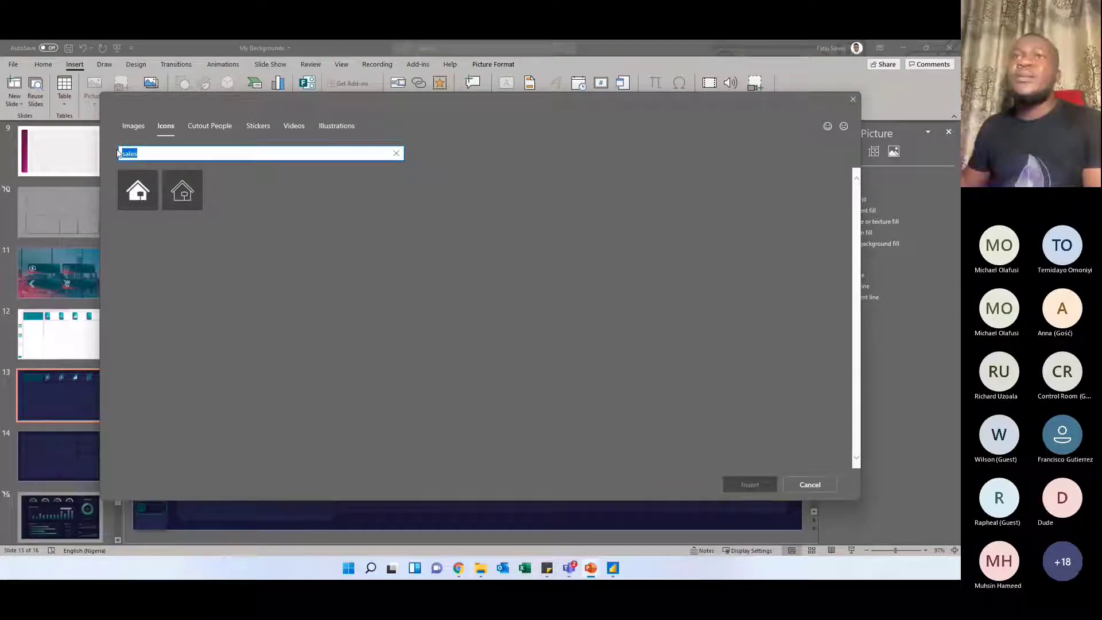
key("BackSpace")
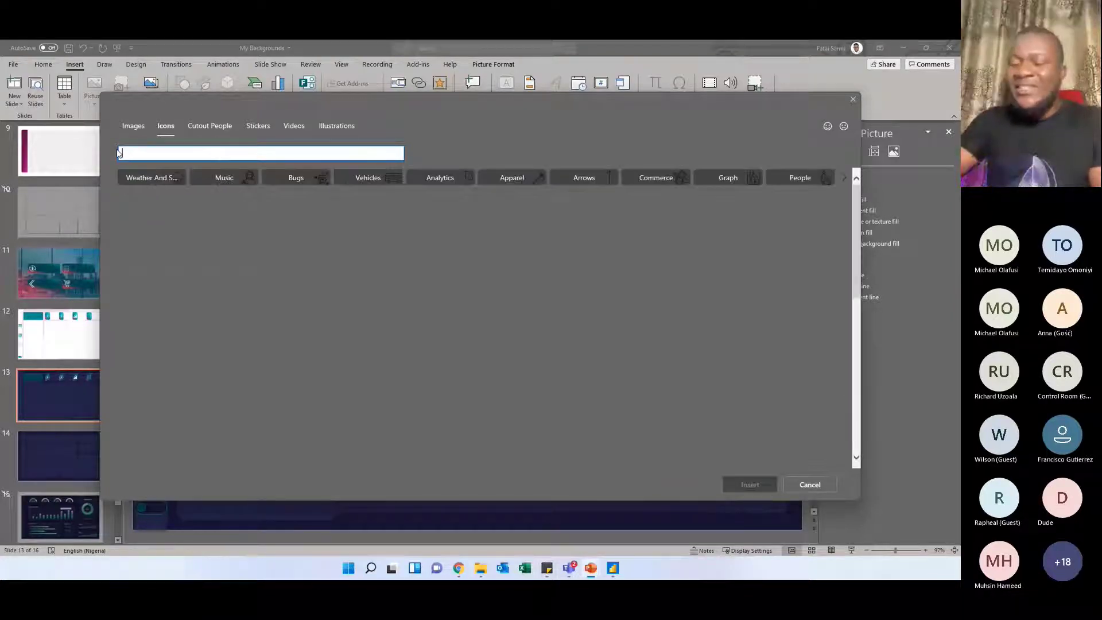
type("order")
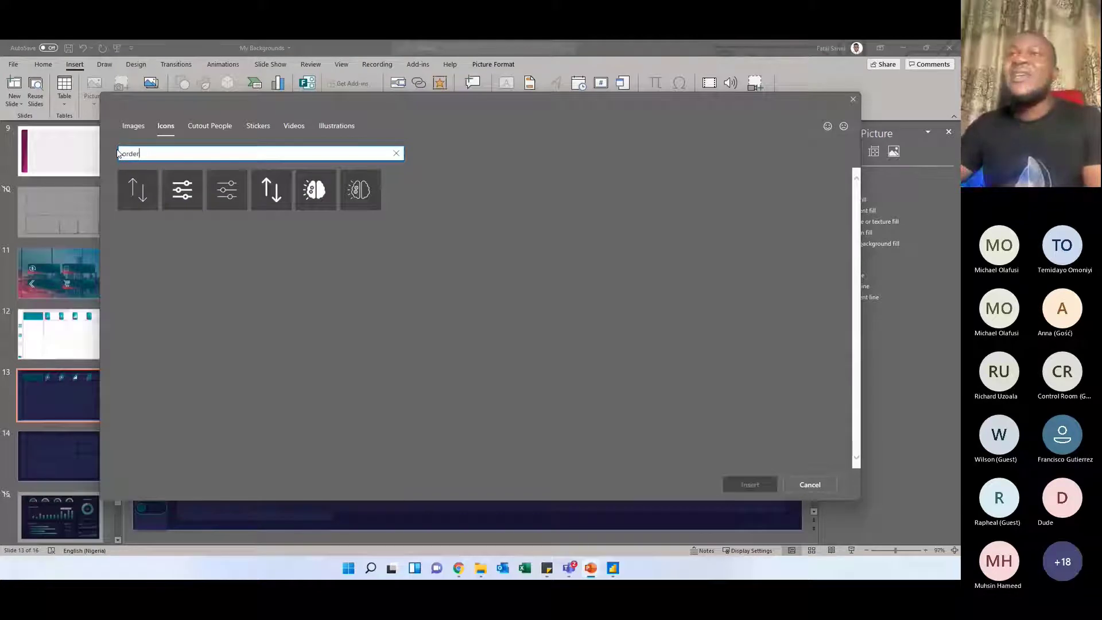
left_click_drag(149, 154, 125, 155)
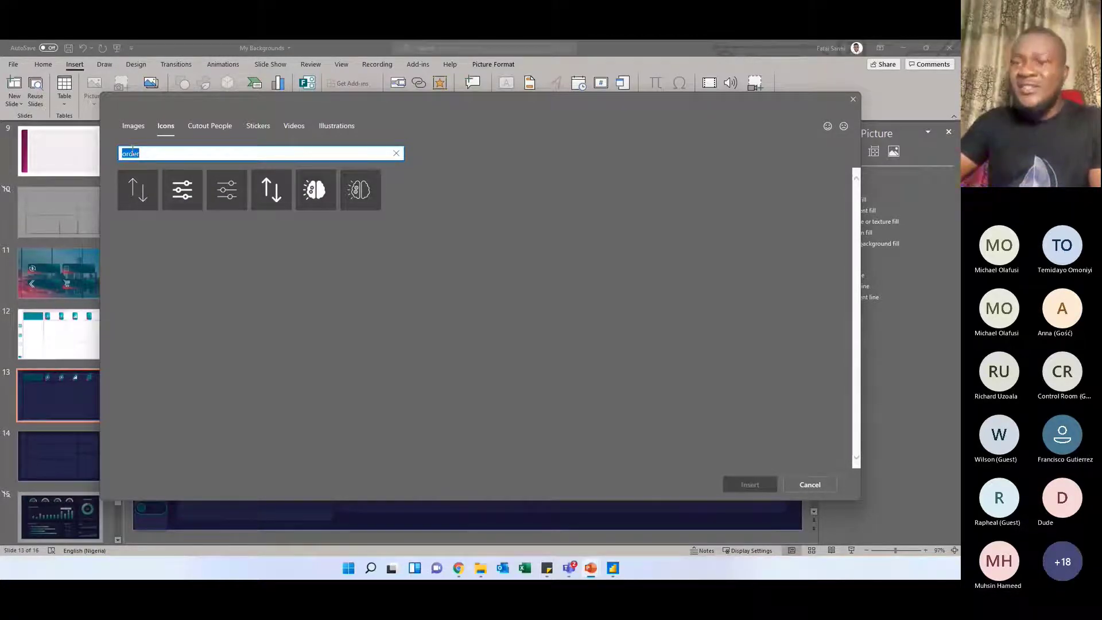
Search the stock icons for date and insert the outlined calendar icon with a full grid on slide 13
key("BackSpace")
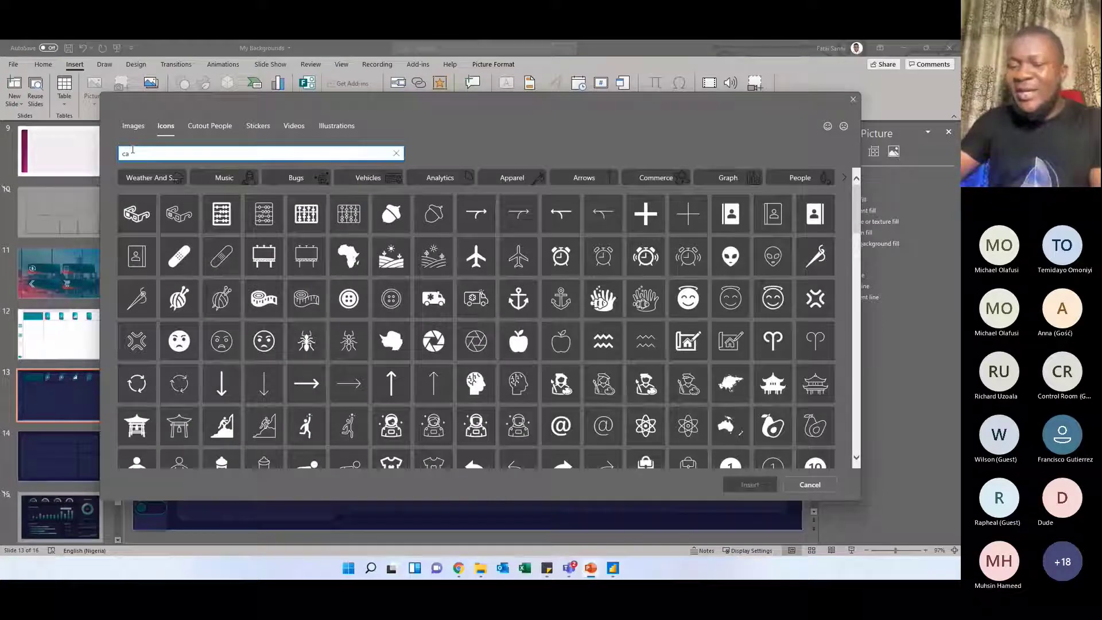
key("BackSpace")
type("date")
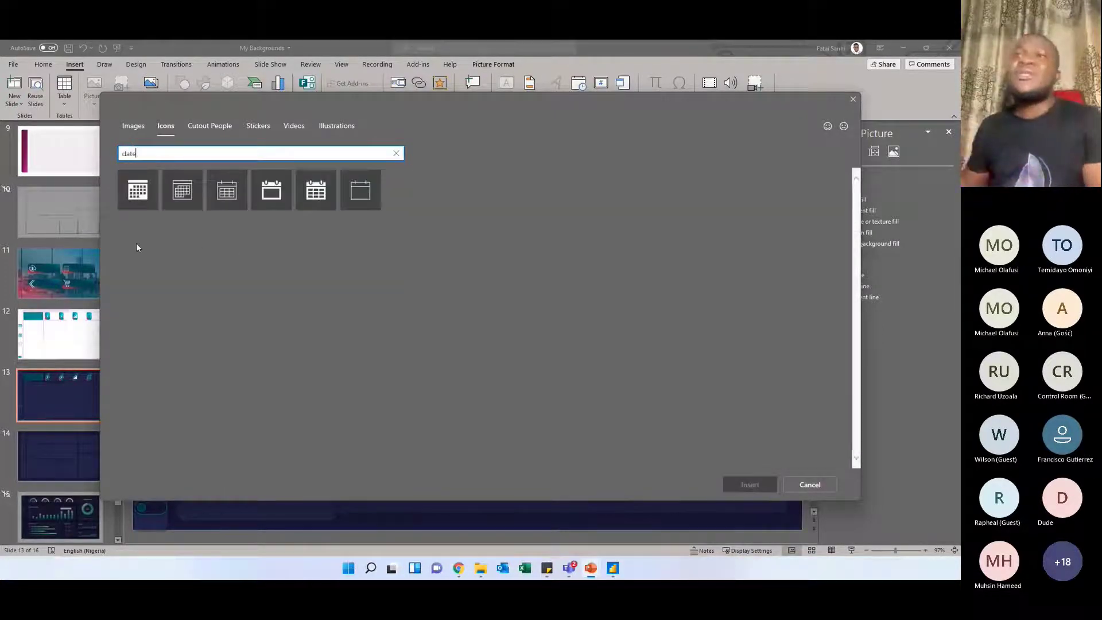
left_click(214, 208)
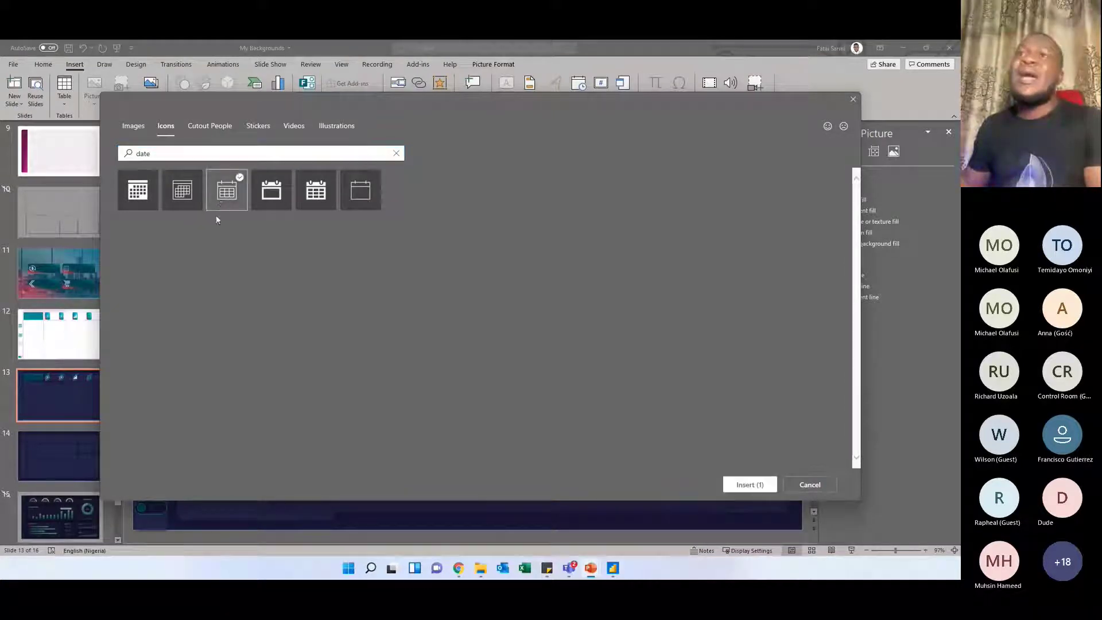
left_click(746, 484)
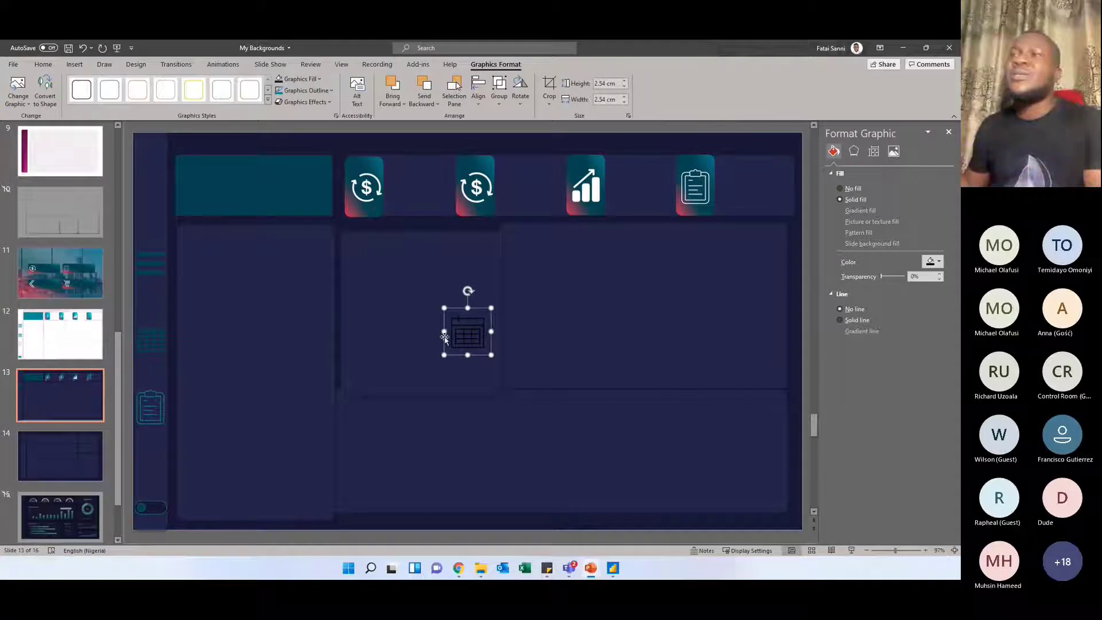
Move the calendar icon to the centre of the teal logo block and give it a white graphics fill
left_click_drag(450, 335, 274, 190)
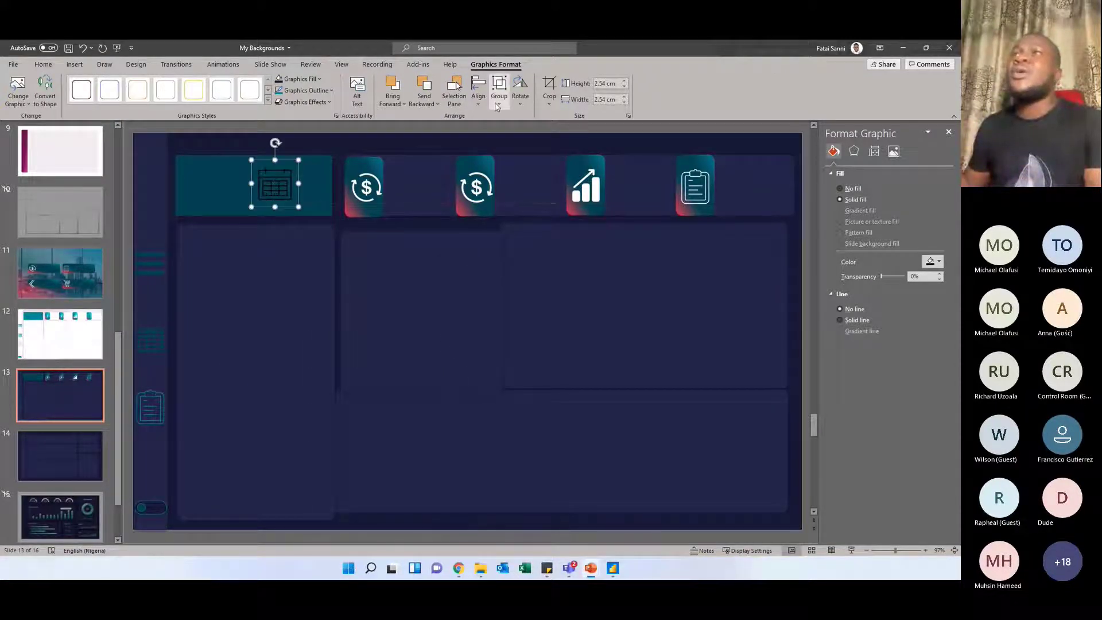
left_click(300, 79)
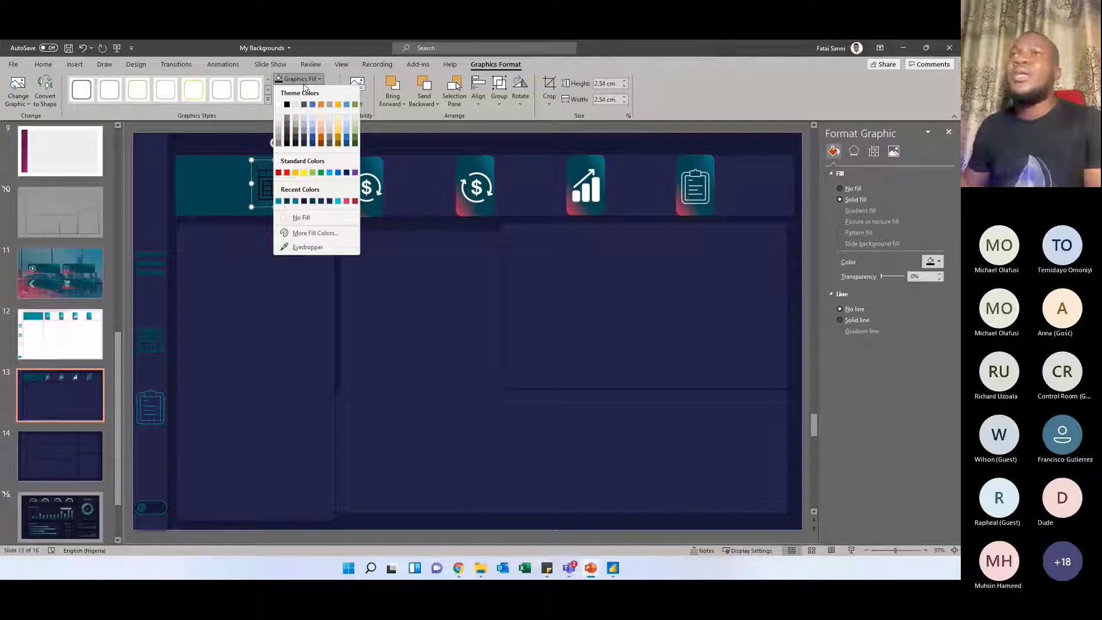
left_click(280, 109)
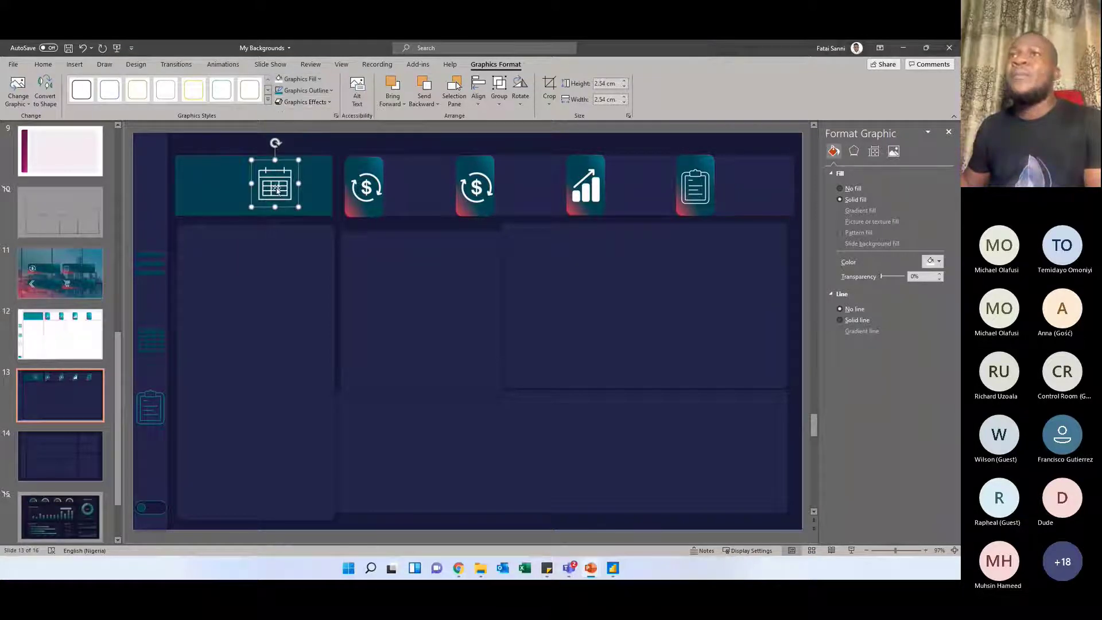
left_click_drag(275, 189, 252, 180)
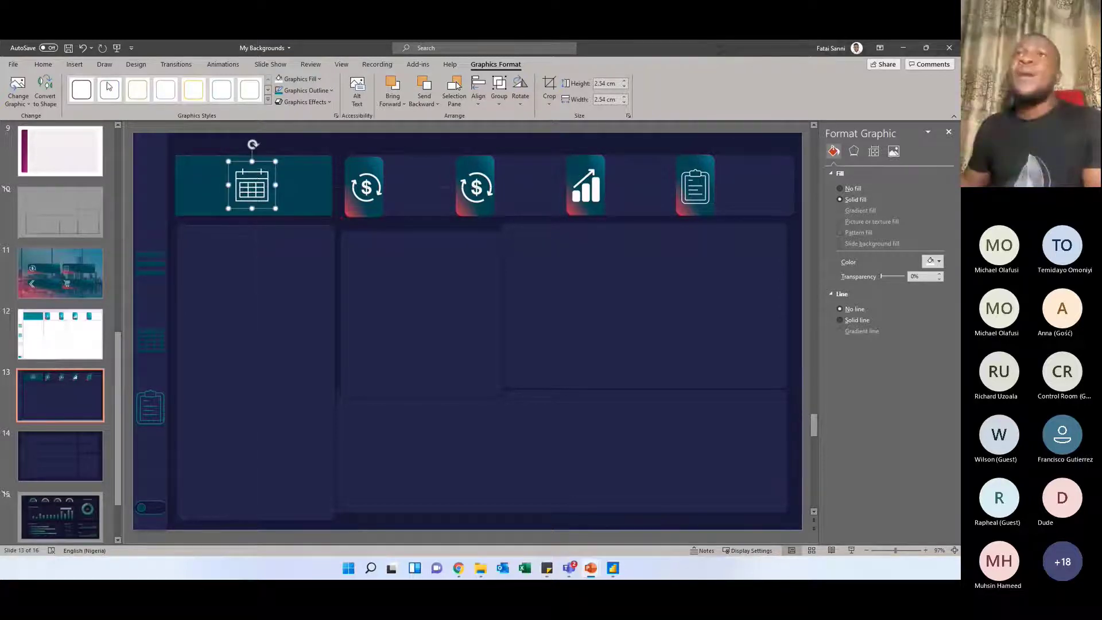
Switch to the LogoMakr page in Chrome and select its web address
left_click(74, 64)
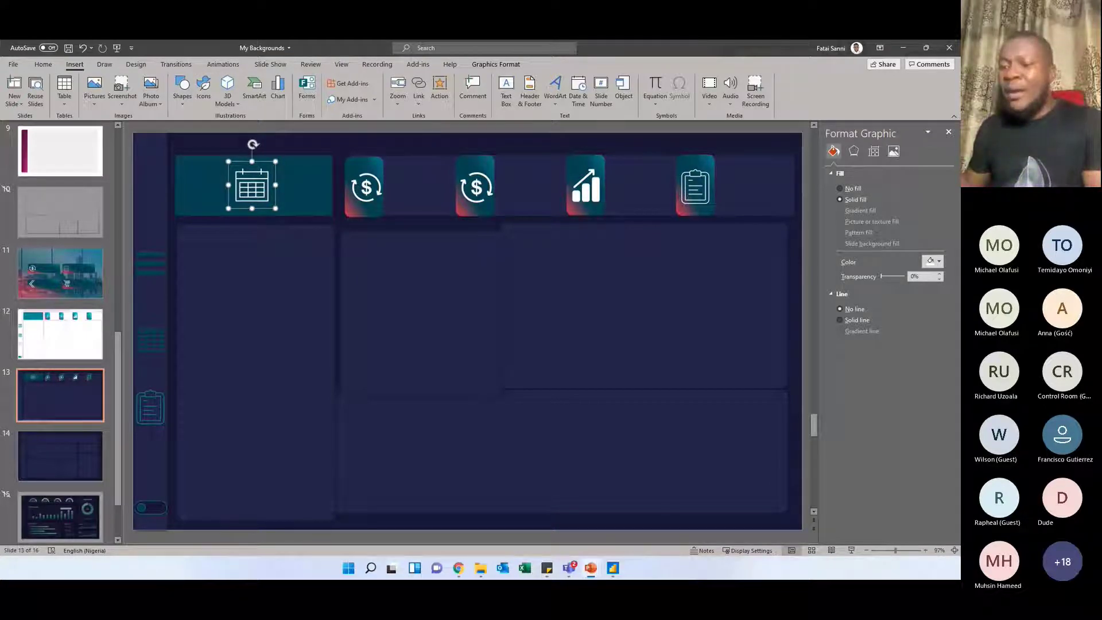
key("alt+Tab")
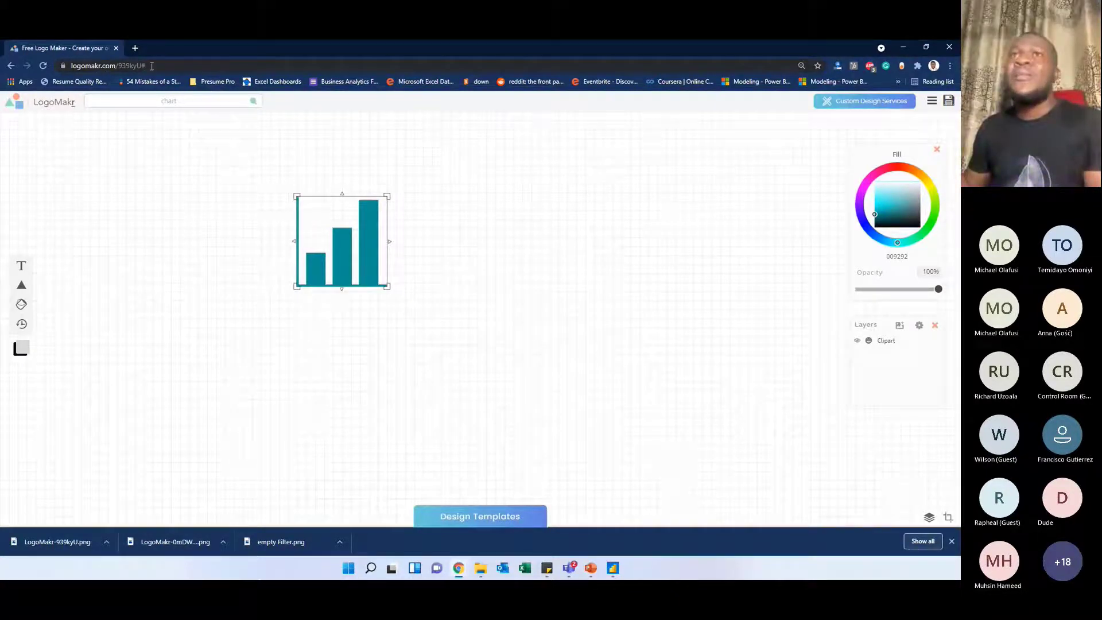
left_click(152, 66)
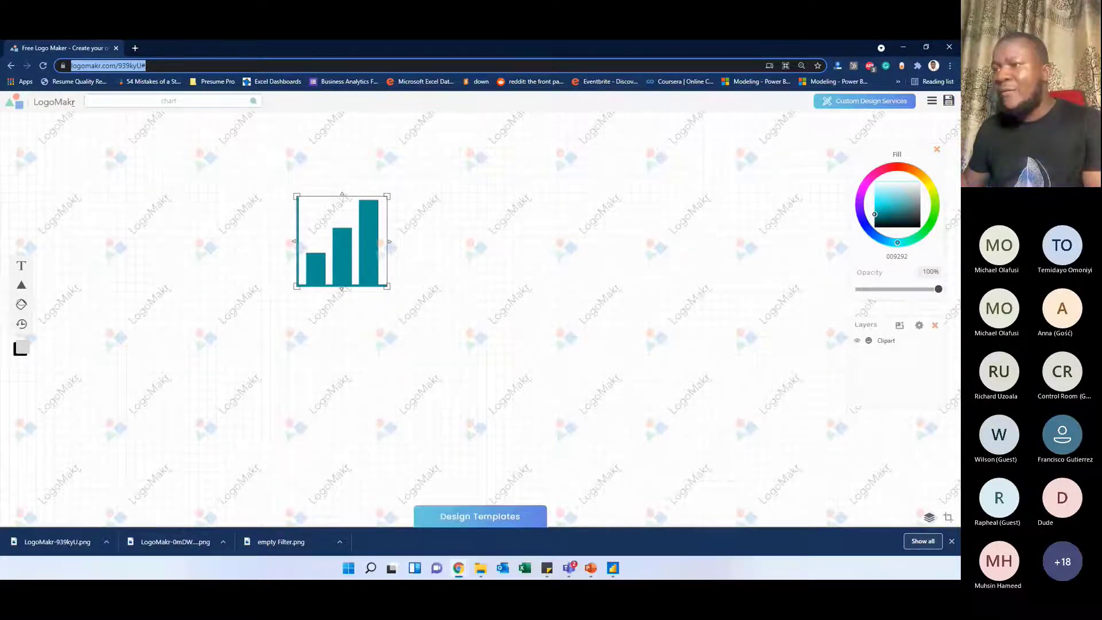
key("alt+Tab")
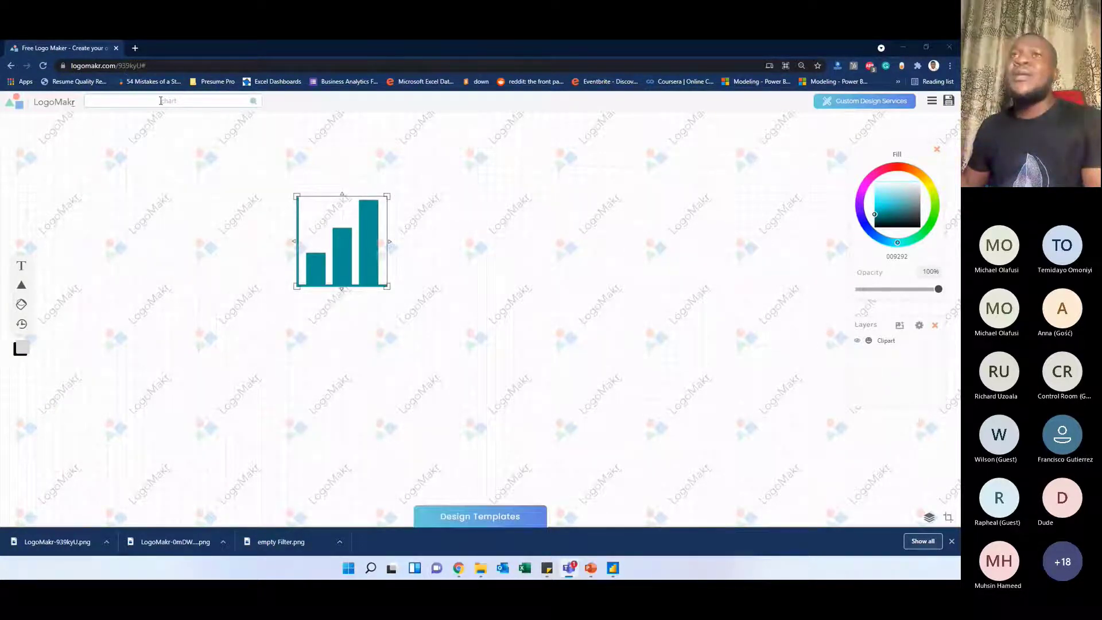
Search LogoMakr for revenue graphics, add the bold dollar sign with circular arrows, and place it beside the teal bar chart
left_click(161, 100)
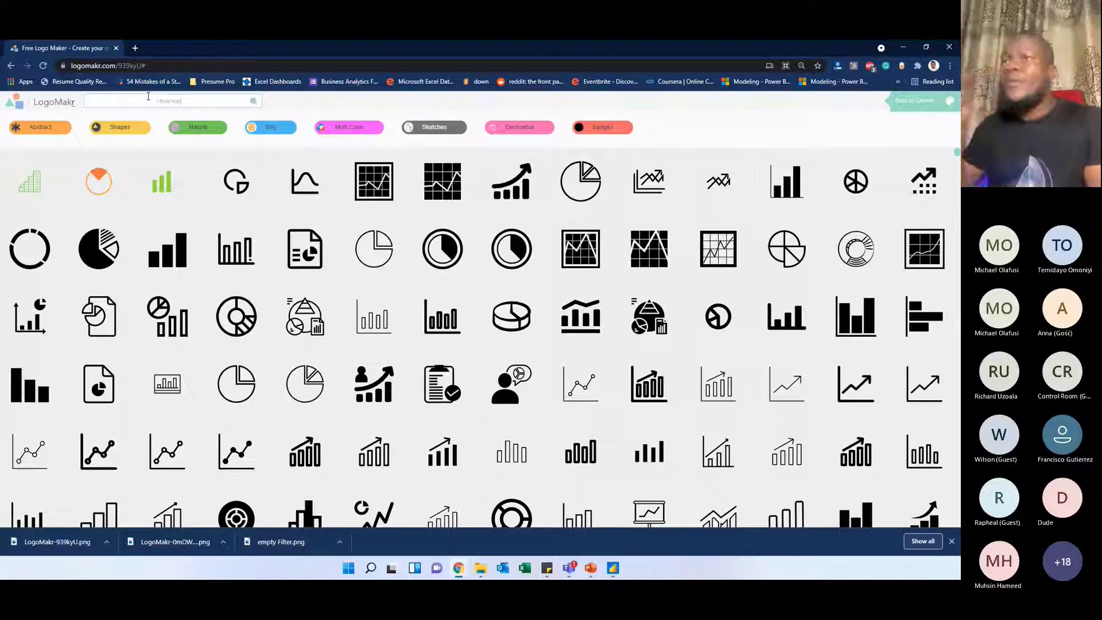
key("Return")
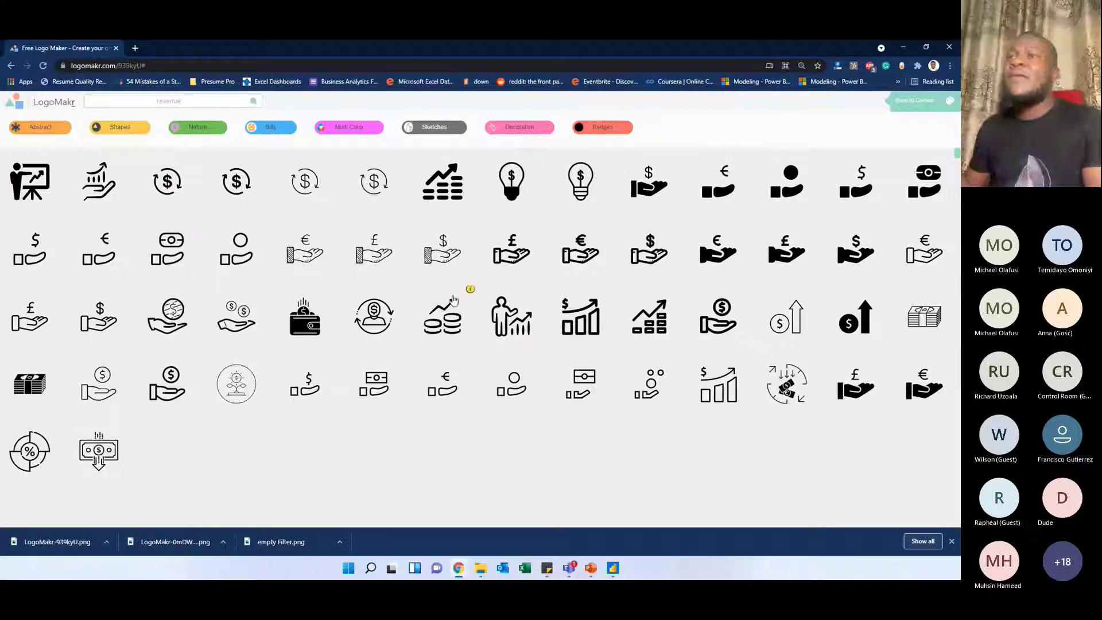
scroll(454, 300, "down", 3)
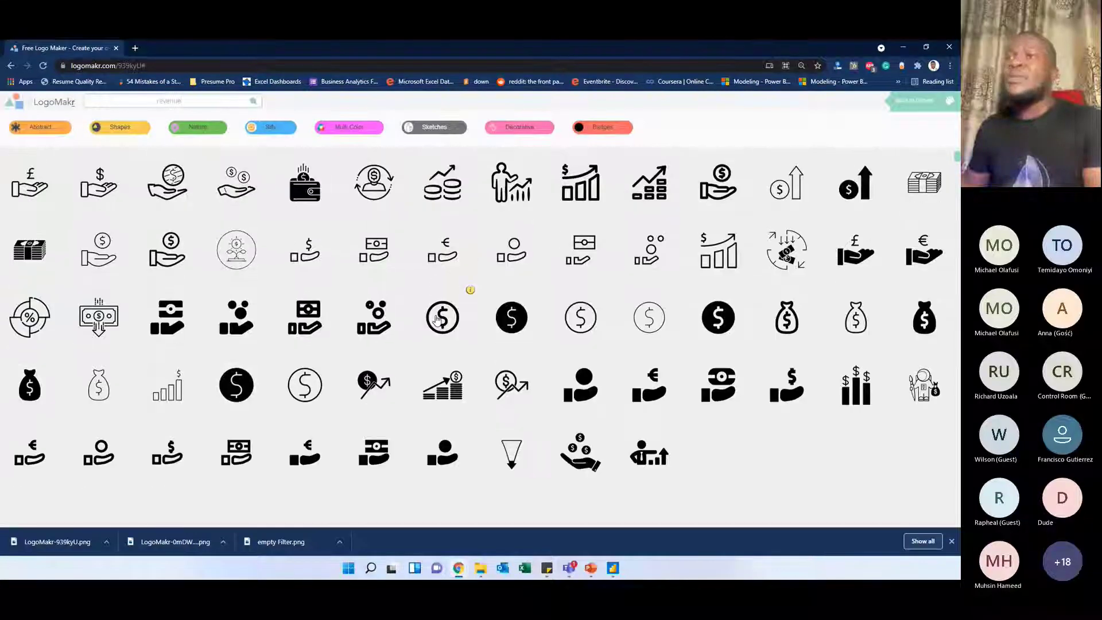
scroll(436, 320, "down", 4)
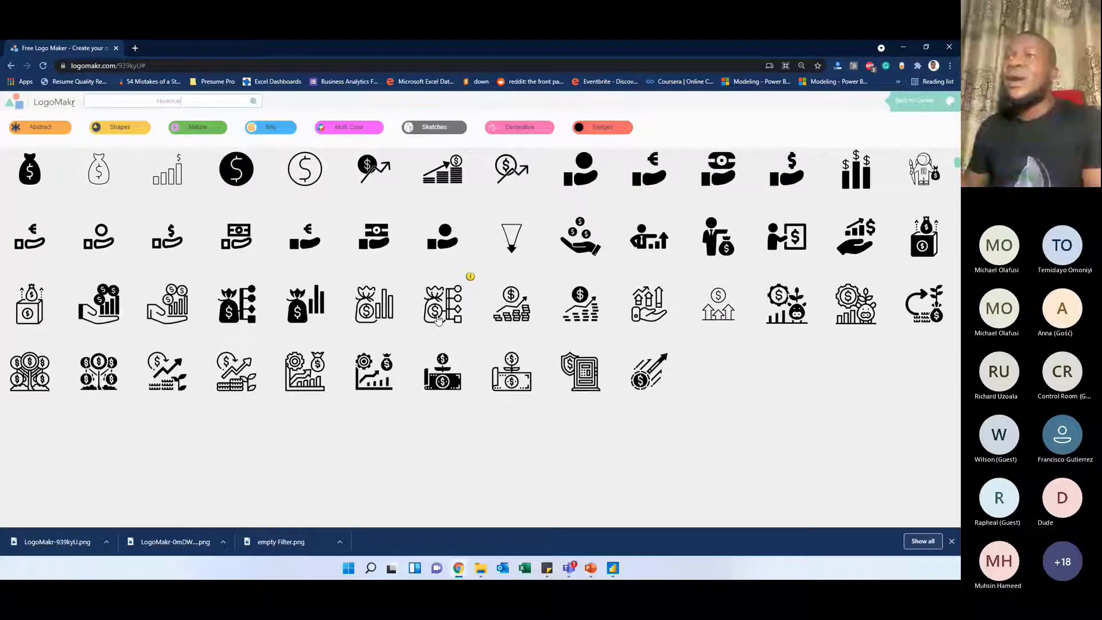
scroll(438, 319, "up", 5)
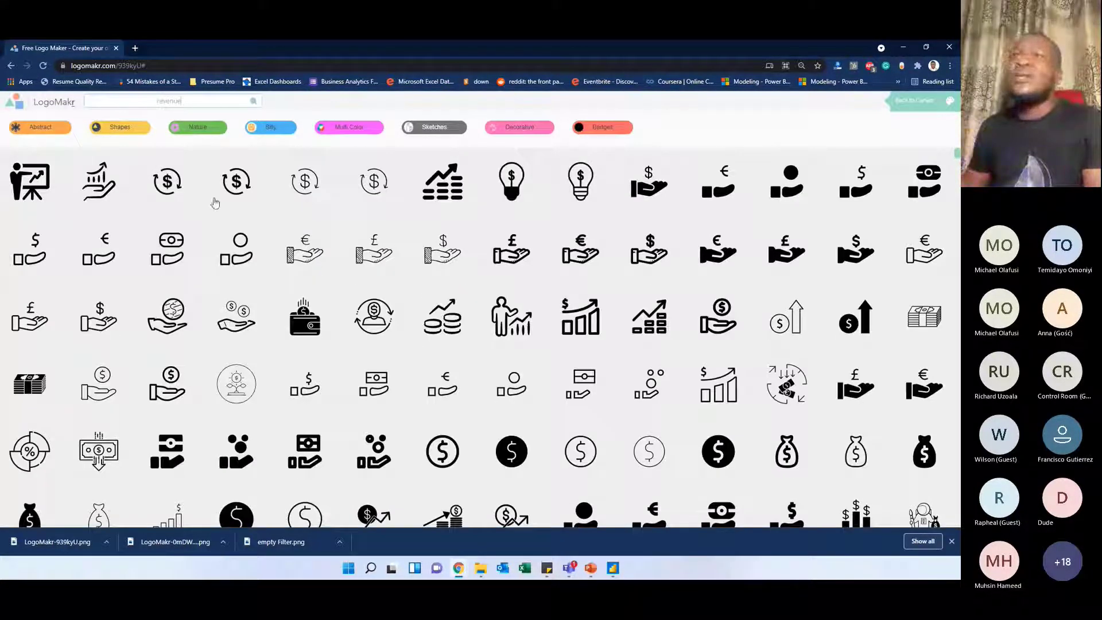
left_click(167, 181)
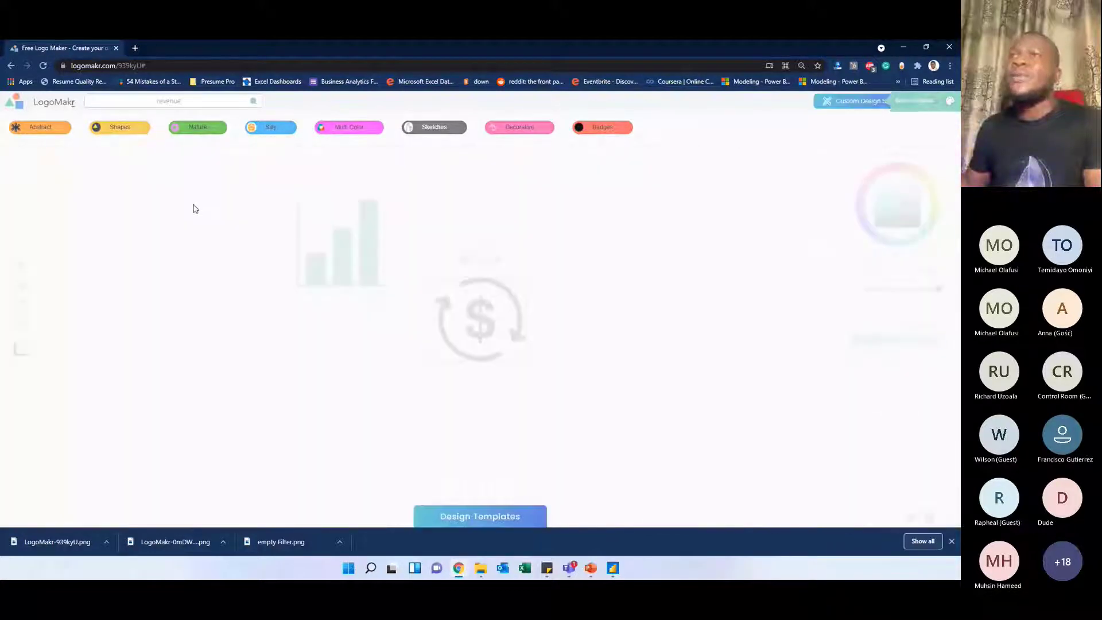
left_click_drag(485, 319, 487, 276)
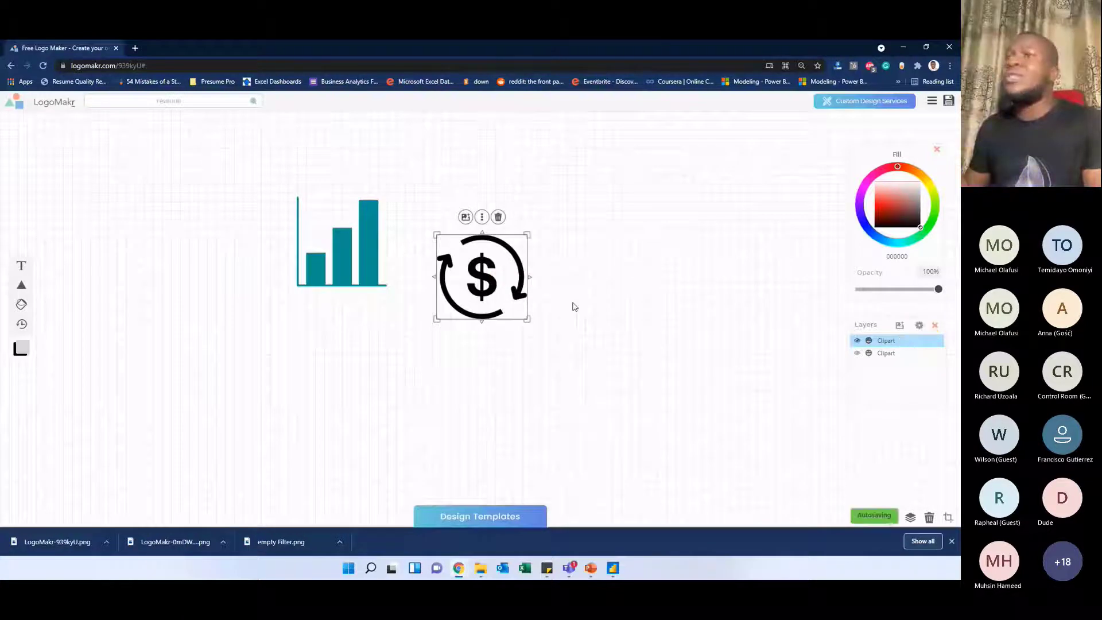
Recolour the circular-arrow dollar icon yellow with fill ffd300 and move it up level with the teal bar chart
left_click_drag(483, 268, 472, 280)
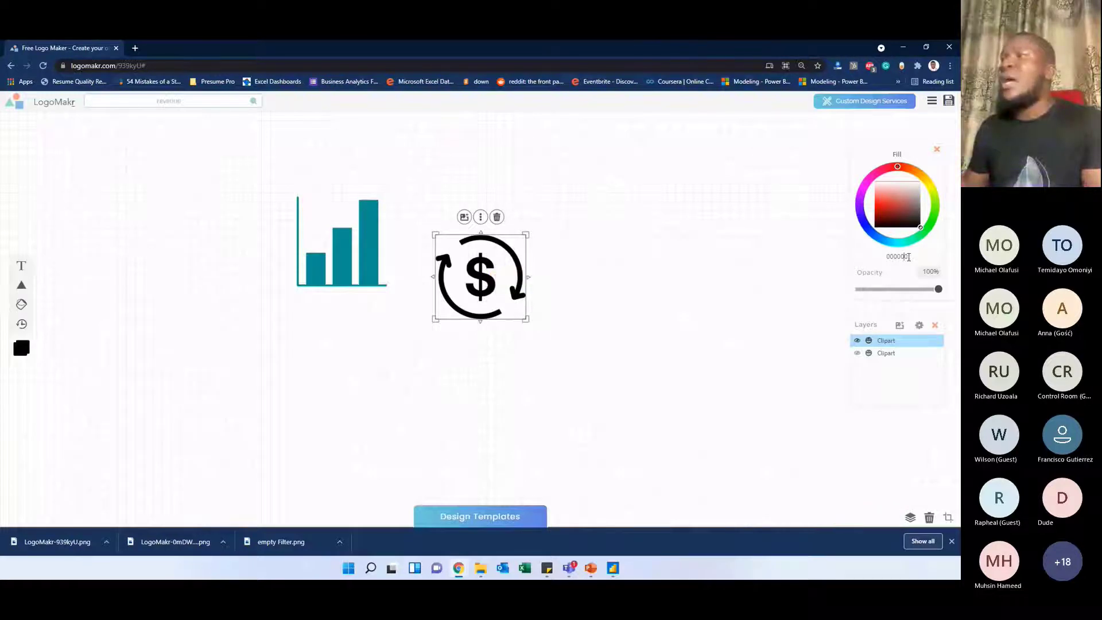
left_click_drag(908, 256, 887, 257)
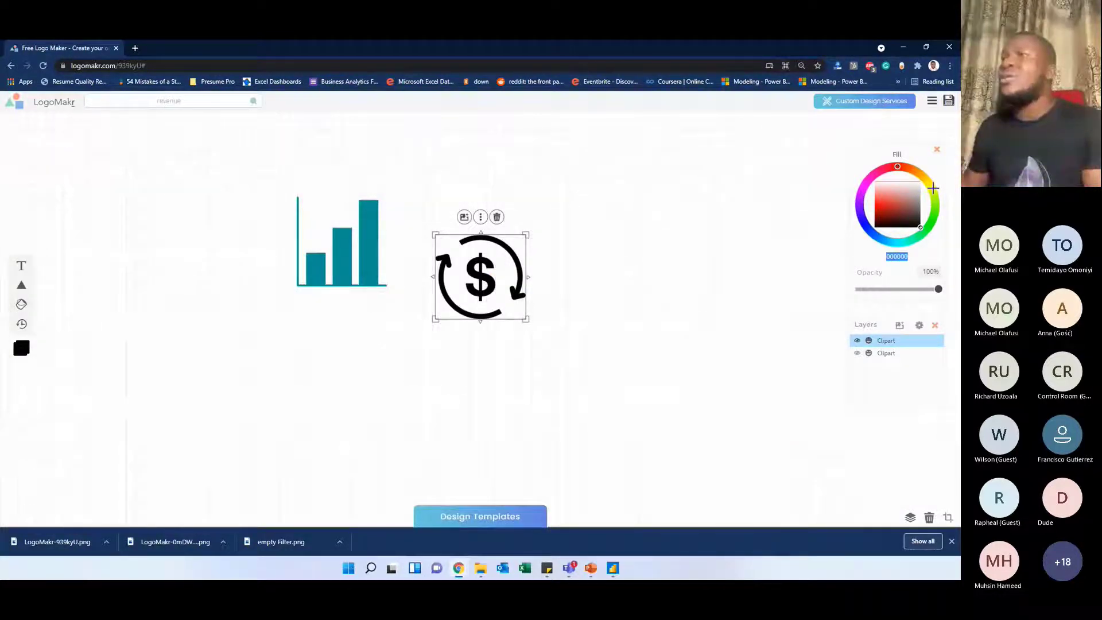
mouse_move(933, 187)
left_mouse_down()
mouse_move(903, 167)
mouse_move(863, 192)
mouse_move(865, 239)
mouse_move(901, 245)
mouse_move(934, 217)
mouse_move(925, 179)
left_mouse_up()
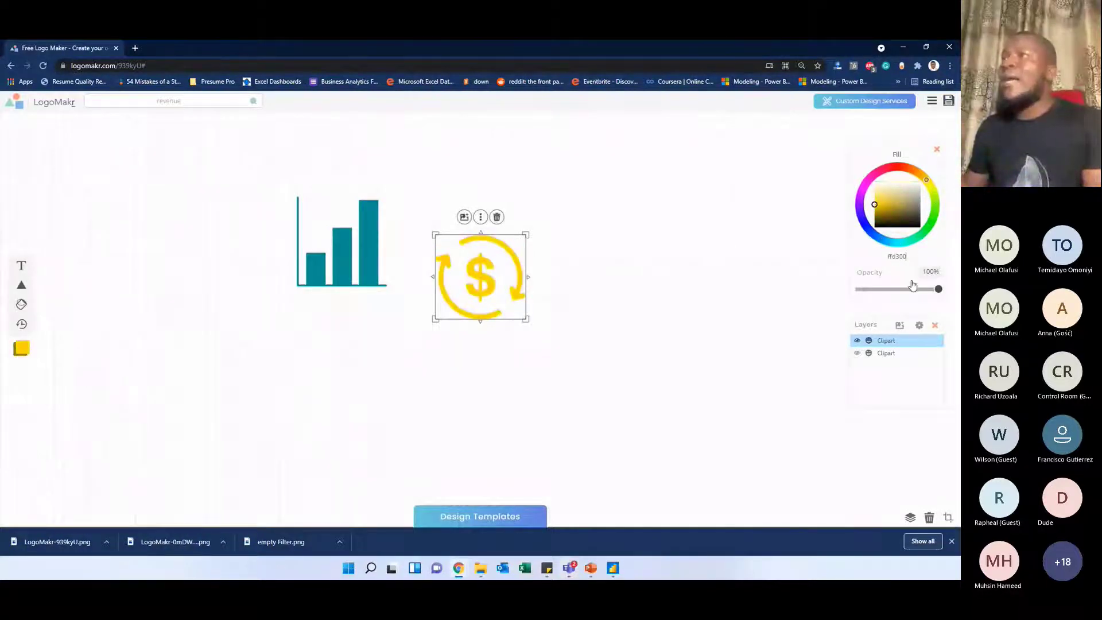
left_click_drag(909, 256, 873, 258)
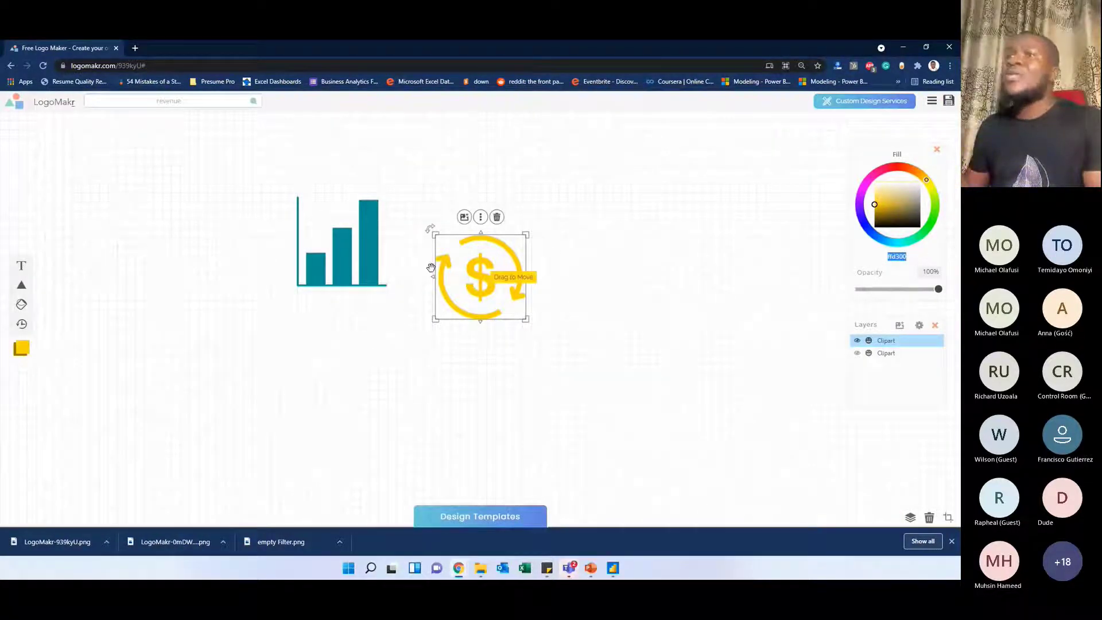
left_click_drag(455, 287, 472, 256)
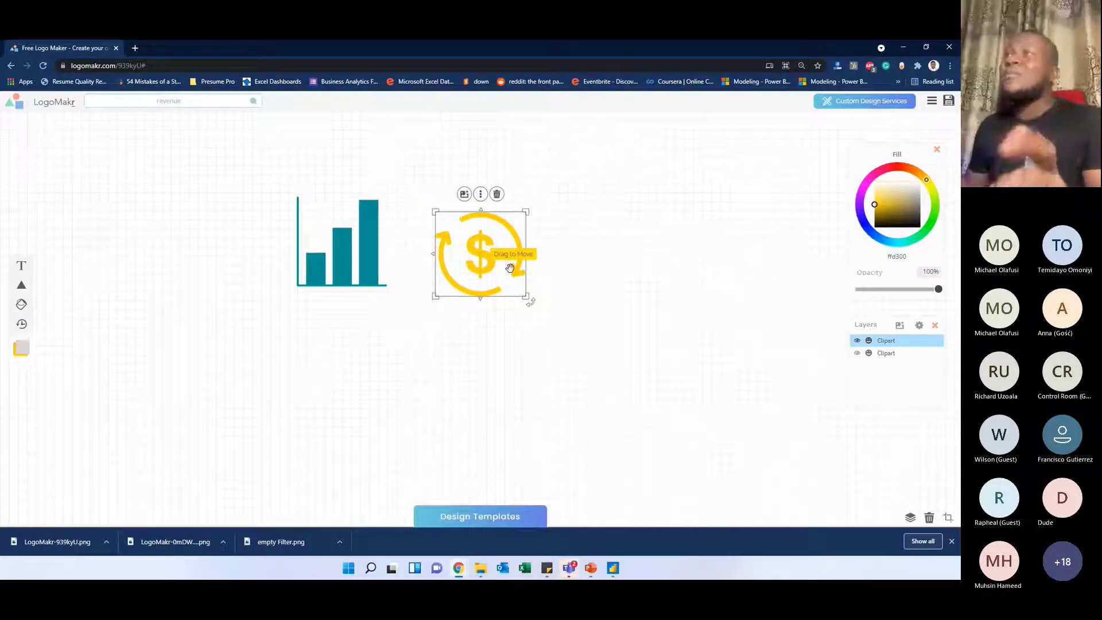
Nudge the yellow dollar icon towards the bar chart and download the design as a low-resolution PNG into the Icons folder
left_click(943, 104)
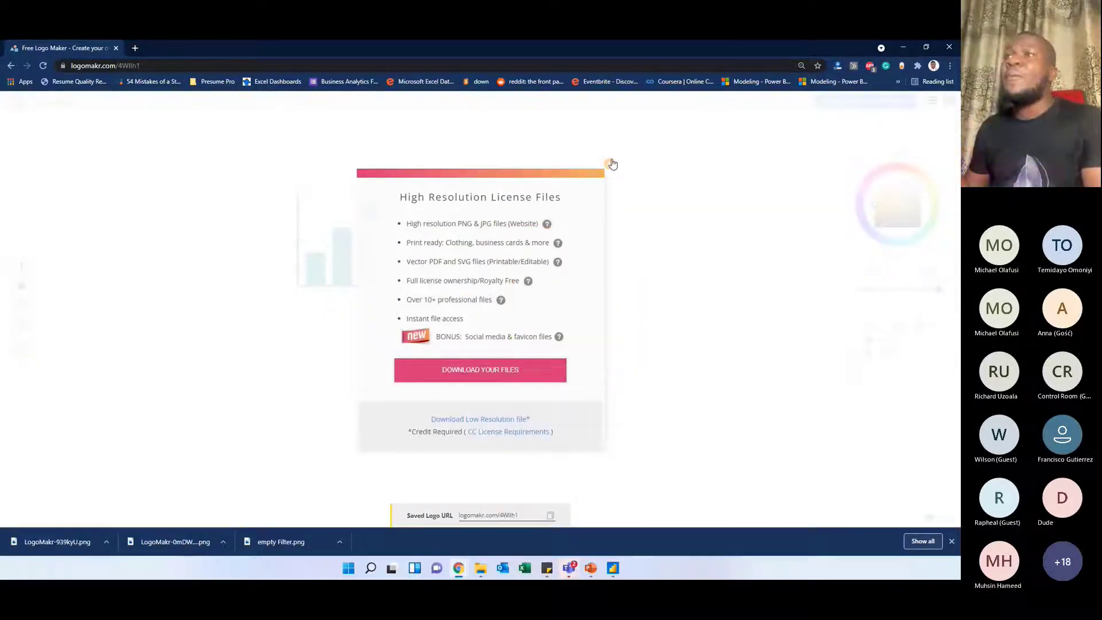
left_click(612, 165)
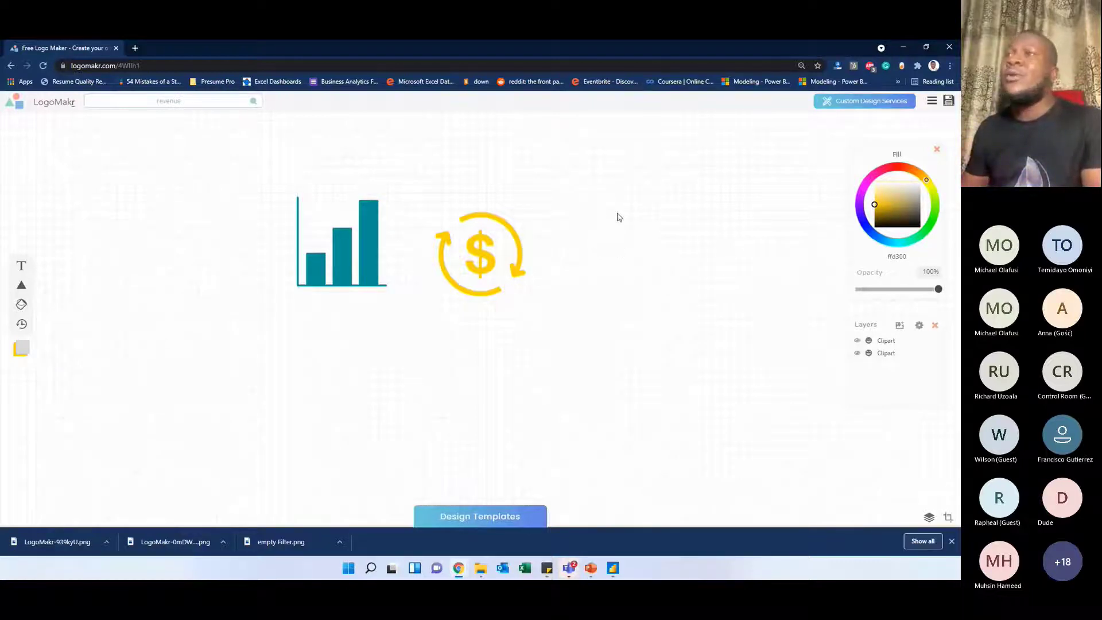
left_click(473, 255)
left_click_drag(473, 254, 468, 252)
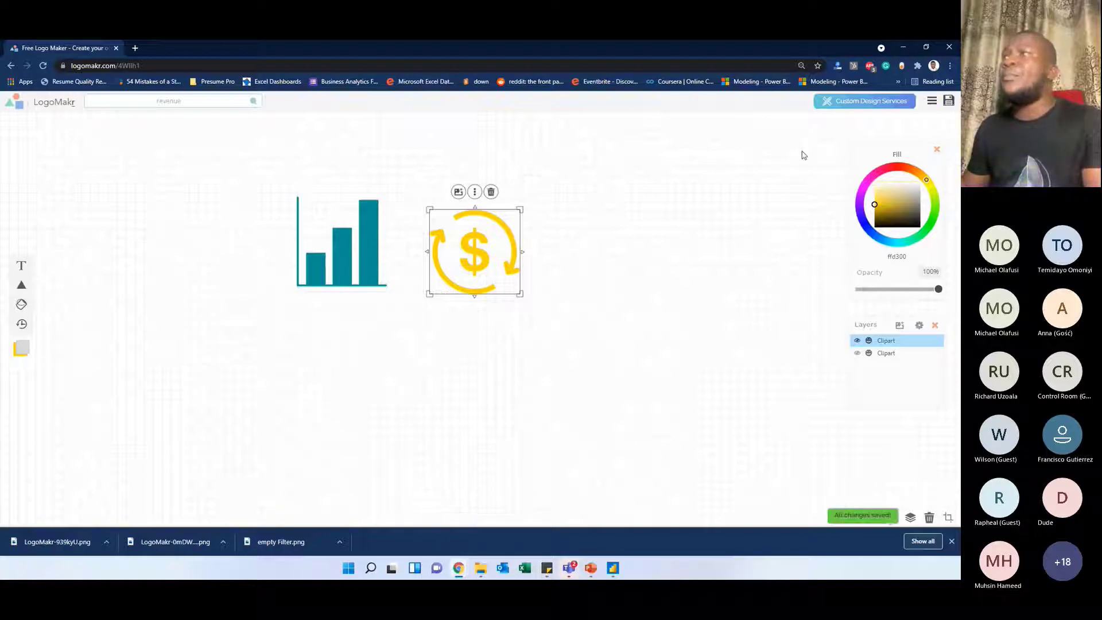
left_click(948, 101)
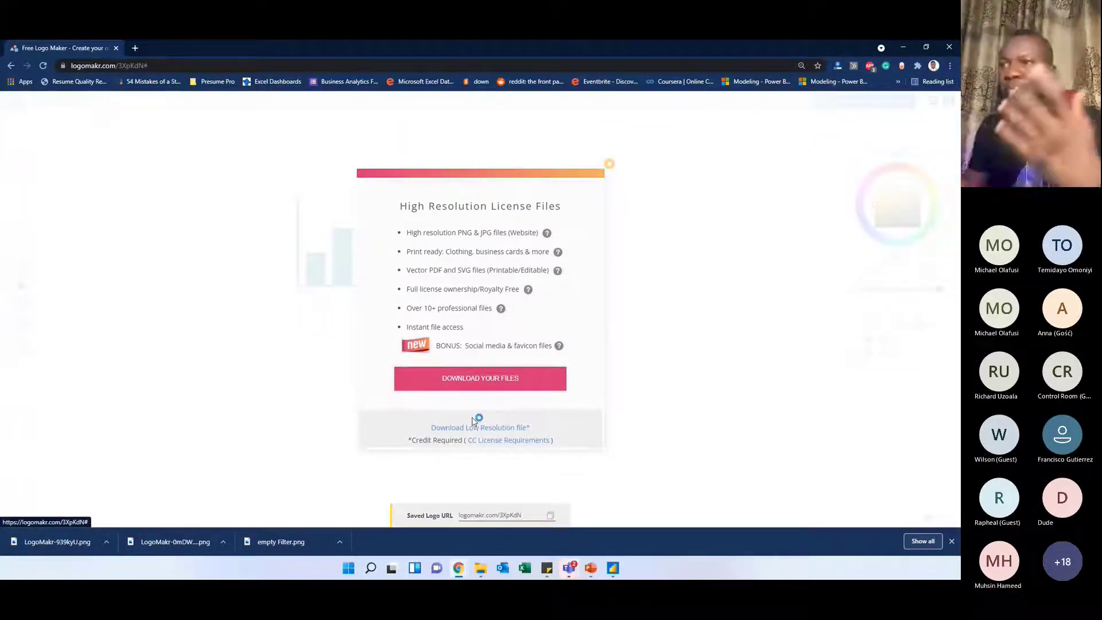
left_click(473, 420)
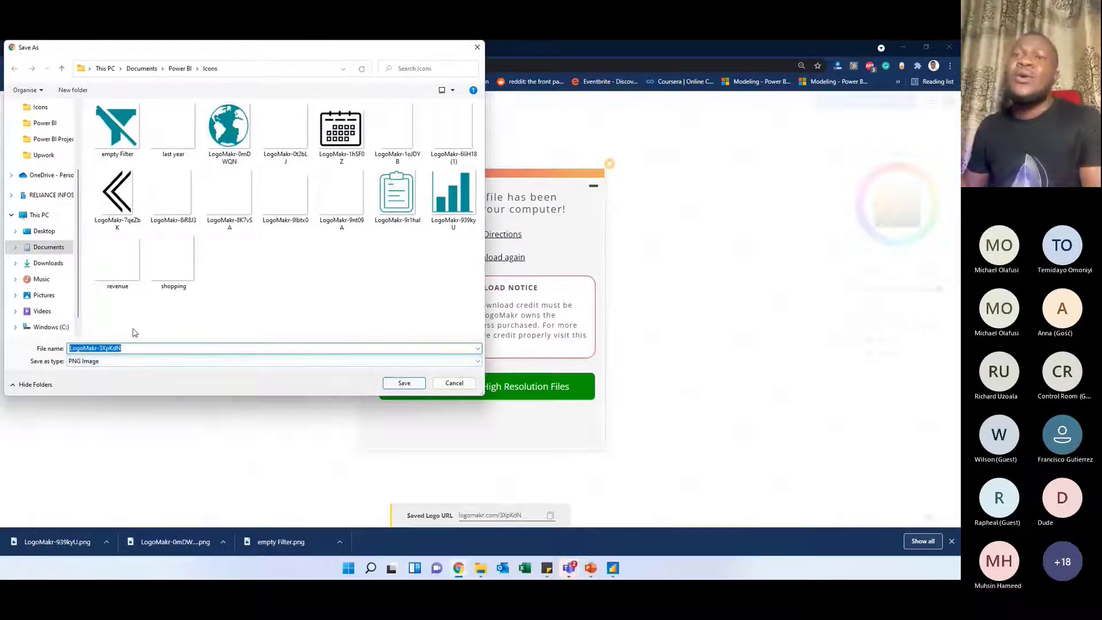
left_click(402, 384)
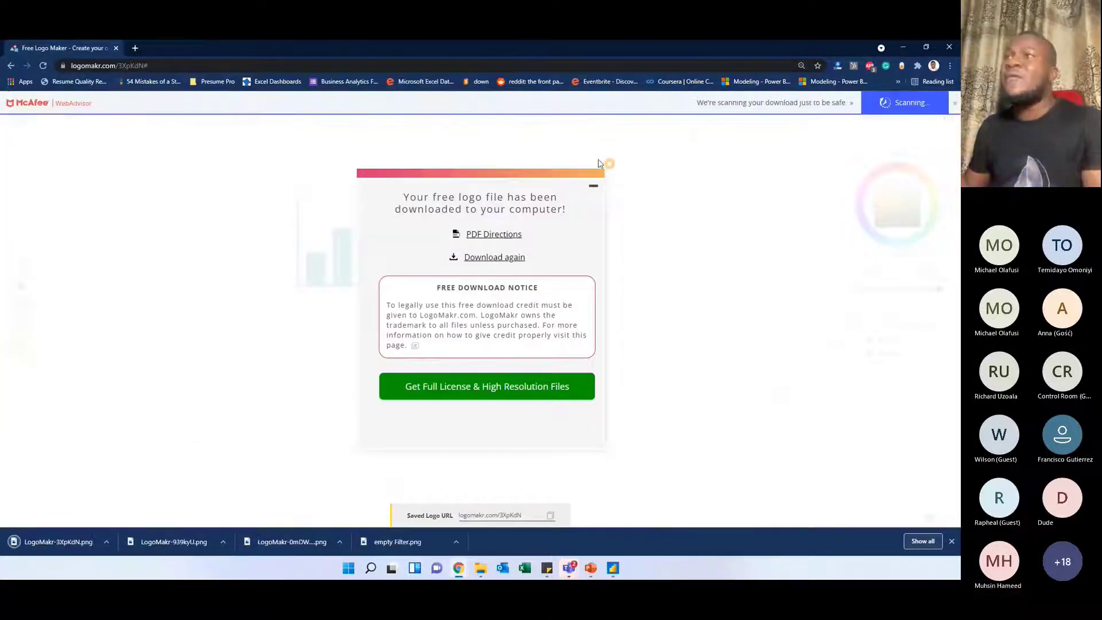
left_click(608, 164)
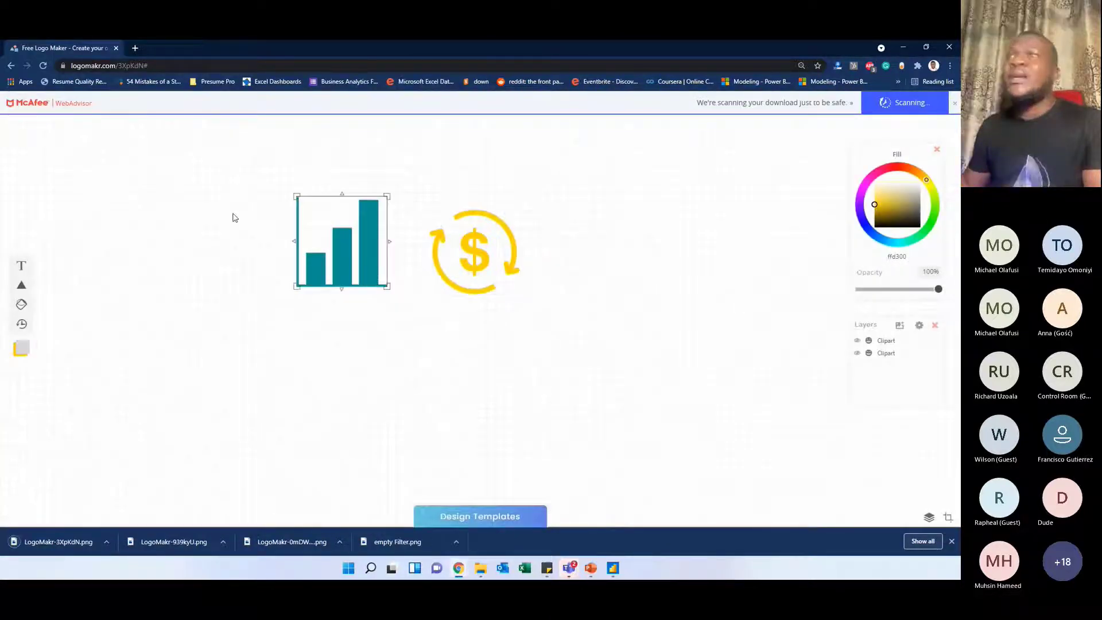
Search LogoMakr for shipment graphics and browse the available icons
left_click(163, 192)
left_click(148, 99)
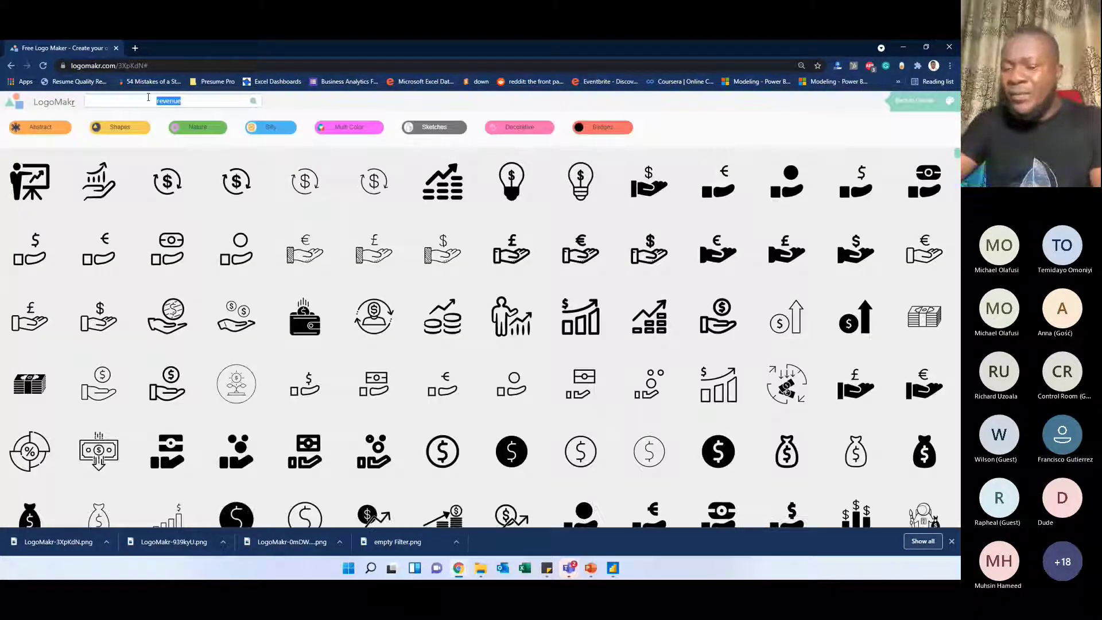
key("BackSpace")
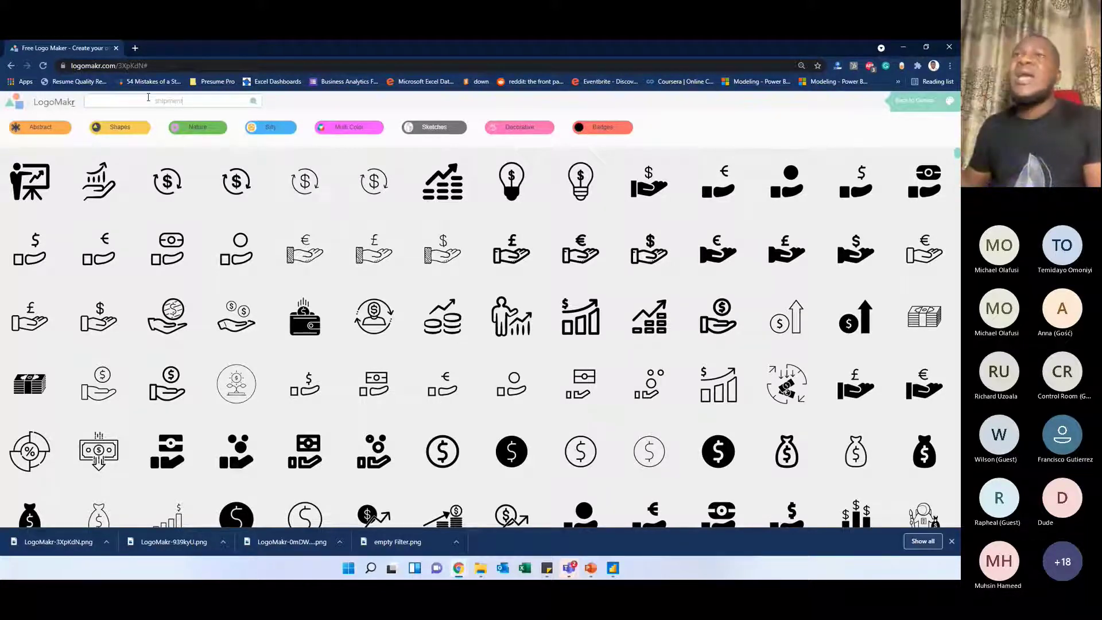
type("shipment")
key("Return")
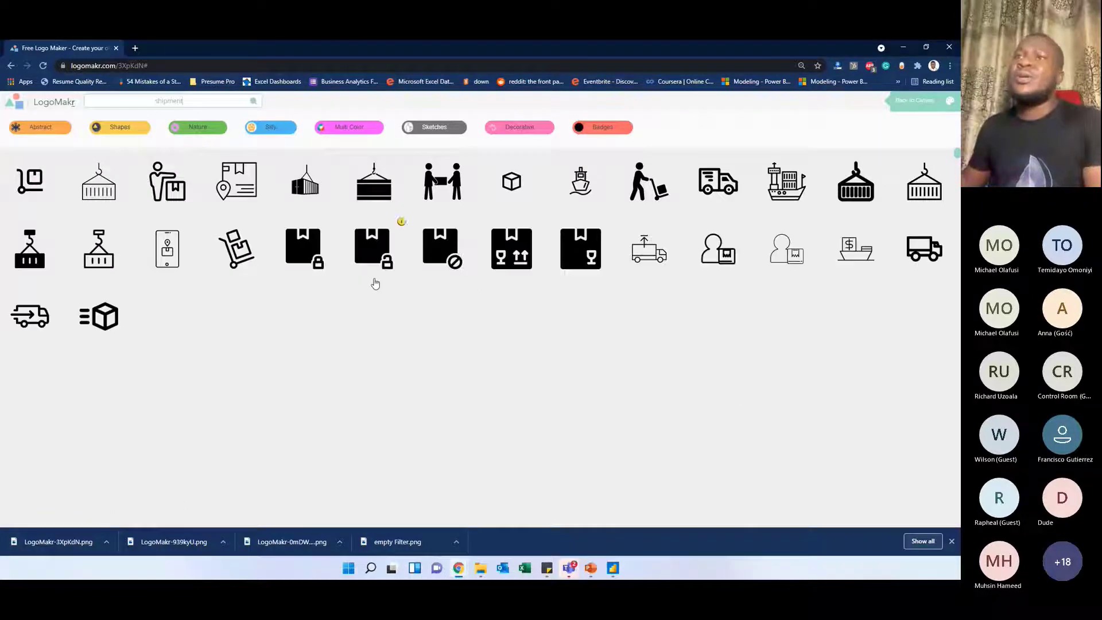
scroll(418, 373, "down", 2)
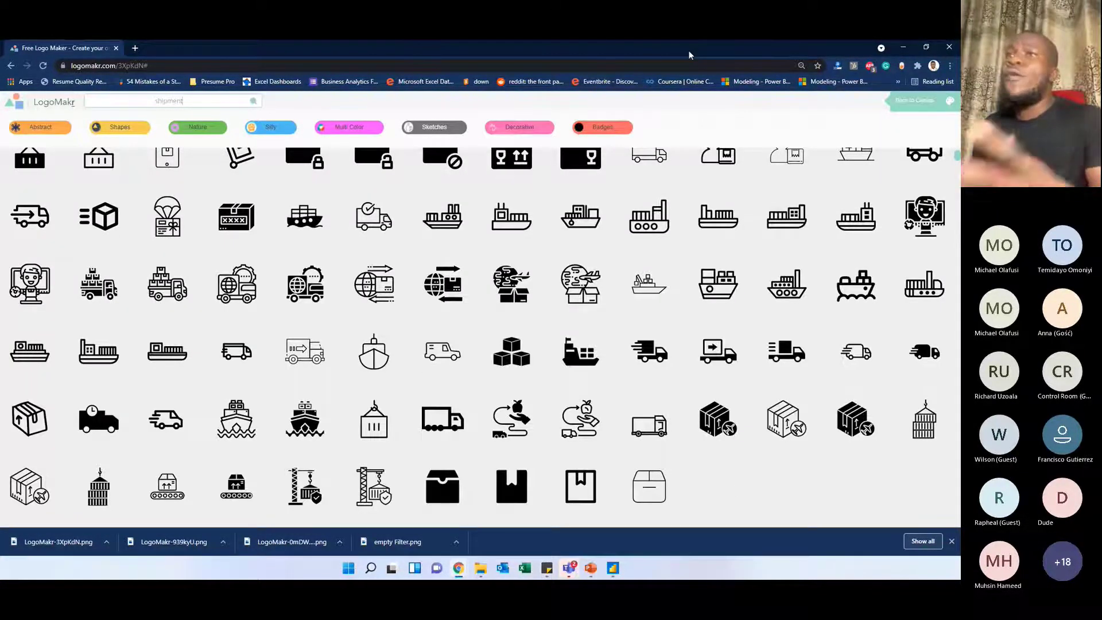
Switch to PowerPoint, nudge the narrow upper chart panel on slide 13, and select the sidebar icons individually
left_click_drag(689, 51, 0, 97)
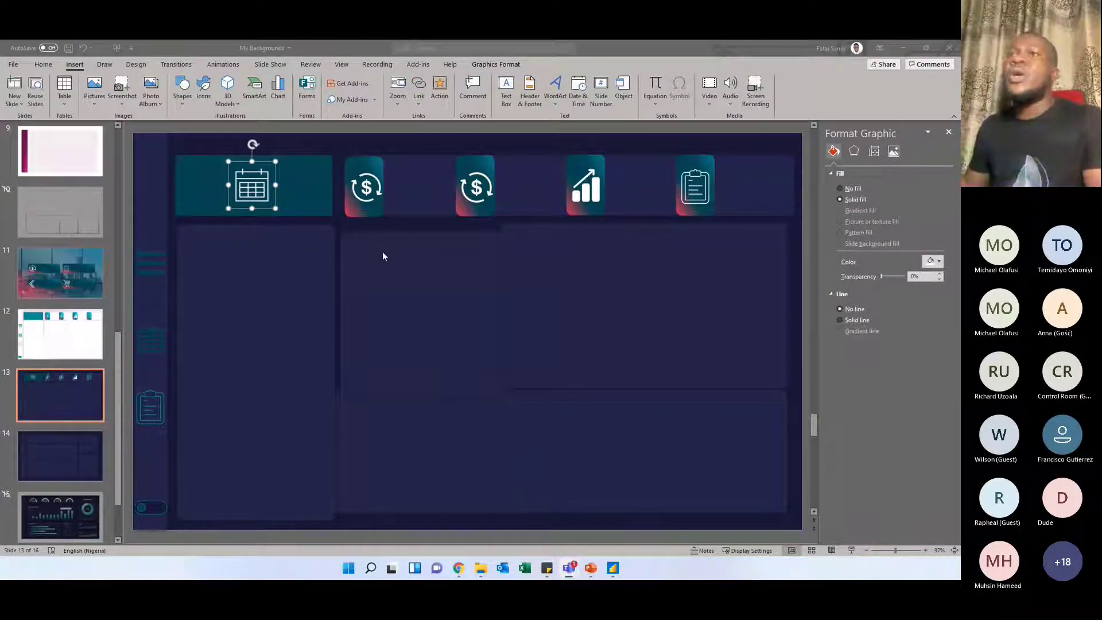
left_click(370, 279)
left_click_drag(407, 295, 413, 276)
left_click(537, 289)
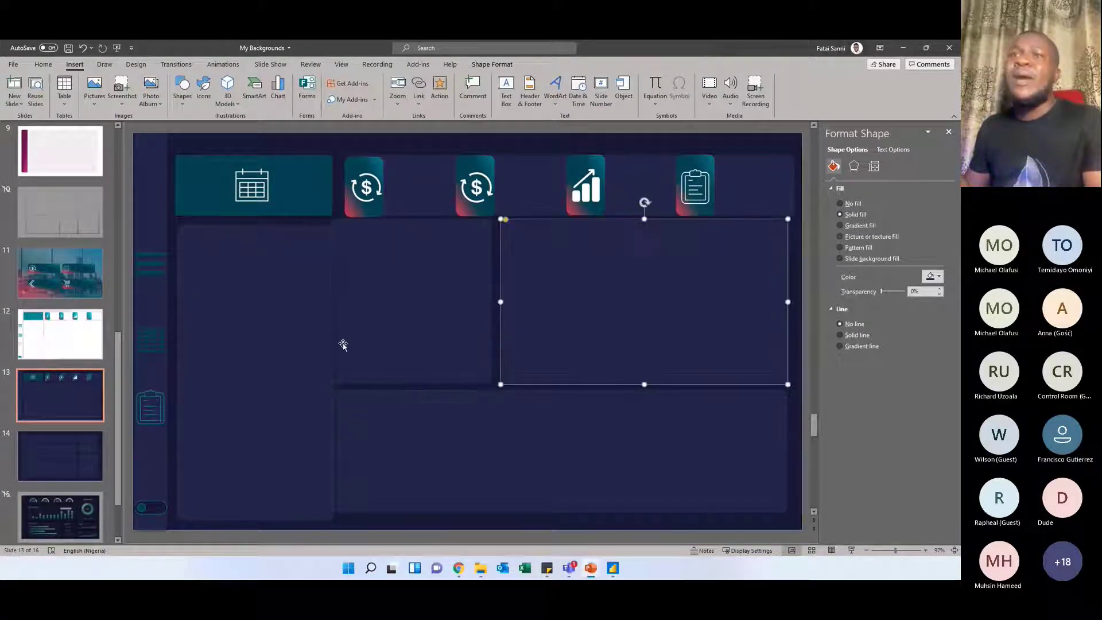
left_click(150, 269)
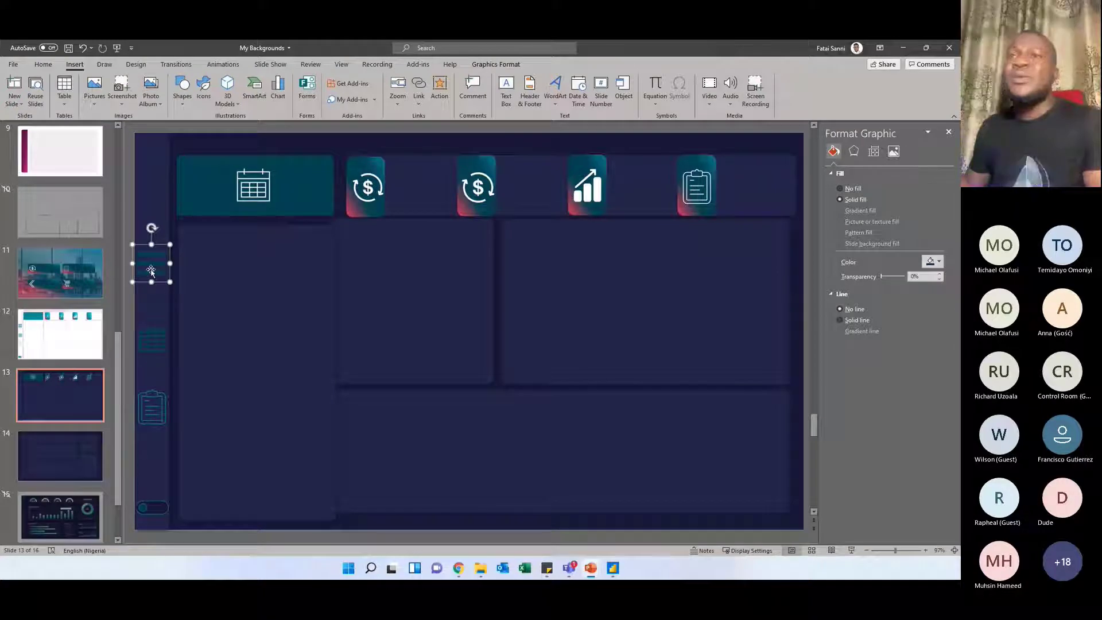
left_click(151, 338)
left_click(150, 405)
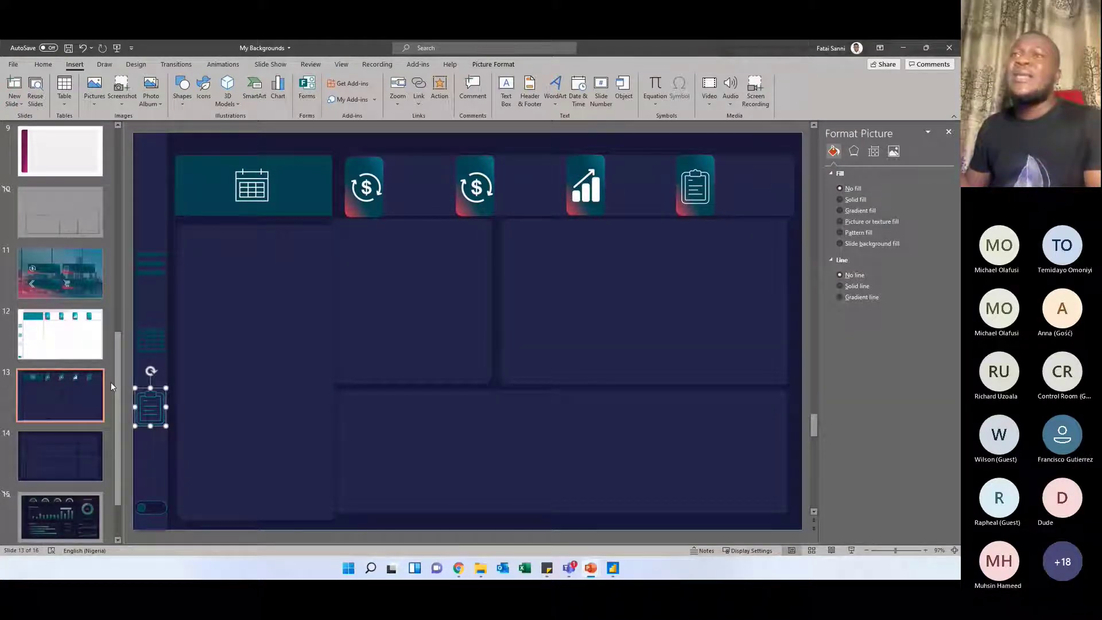
On slide 12, move the tall white panel over the teal header block and shift both upper chart panels slightly upward
left_click(83, 345)
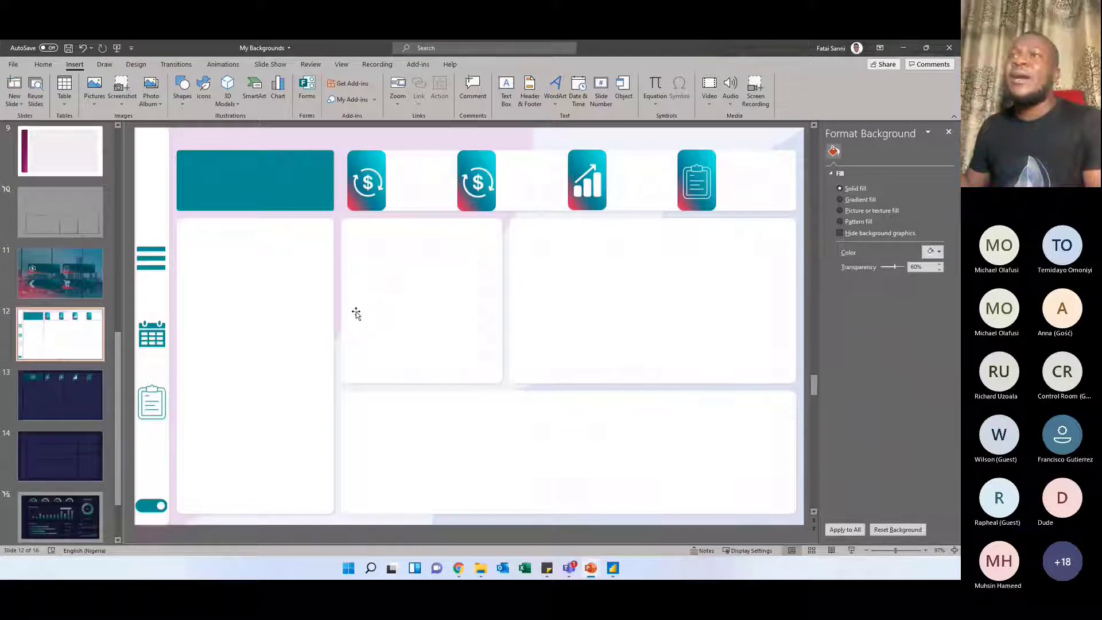
left_click(273, 278)
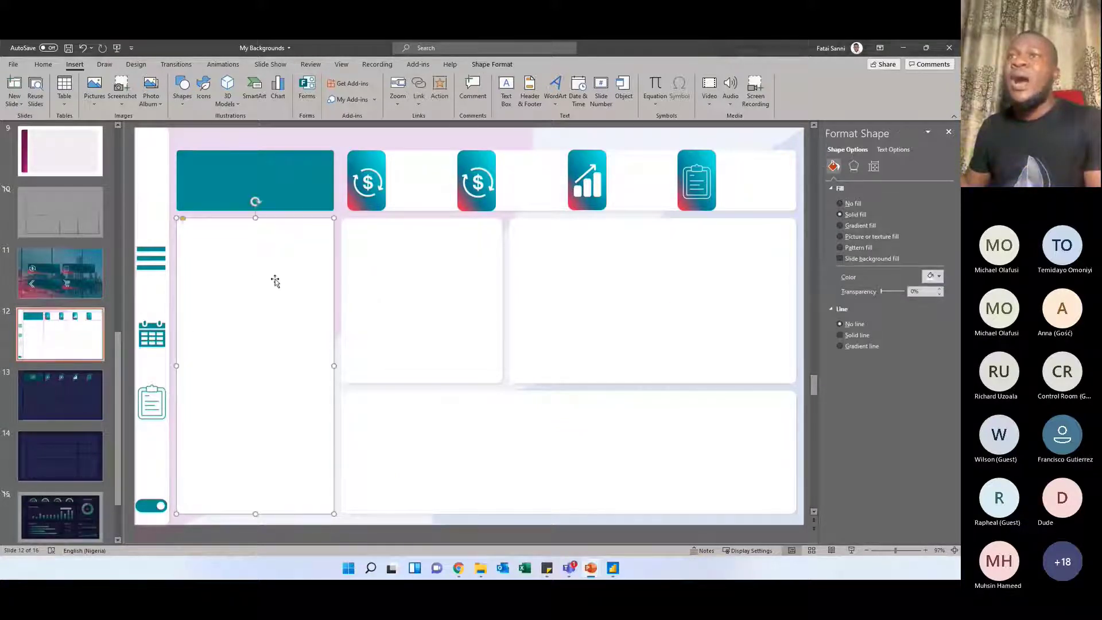
left_click_drag(285, 290, 311, 268)
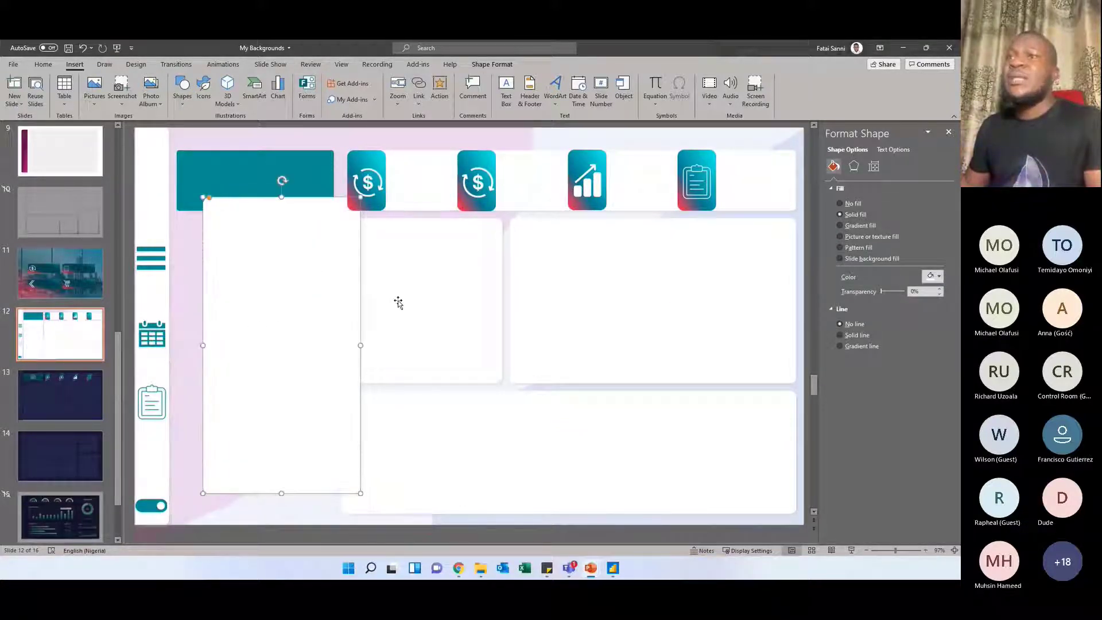
left_click_drag(431, 295, 412, 329)
left_click(546, 147)
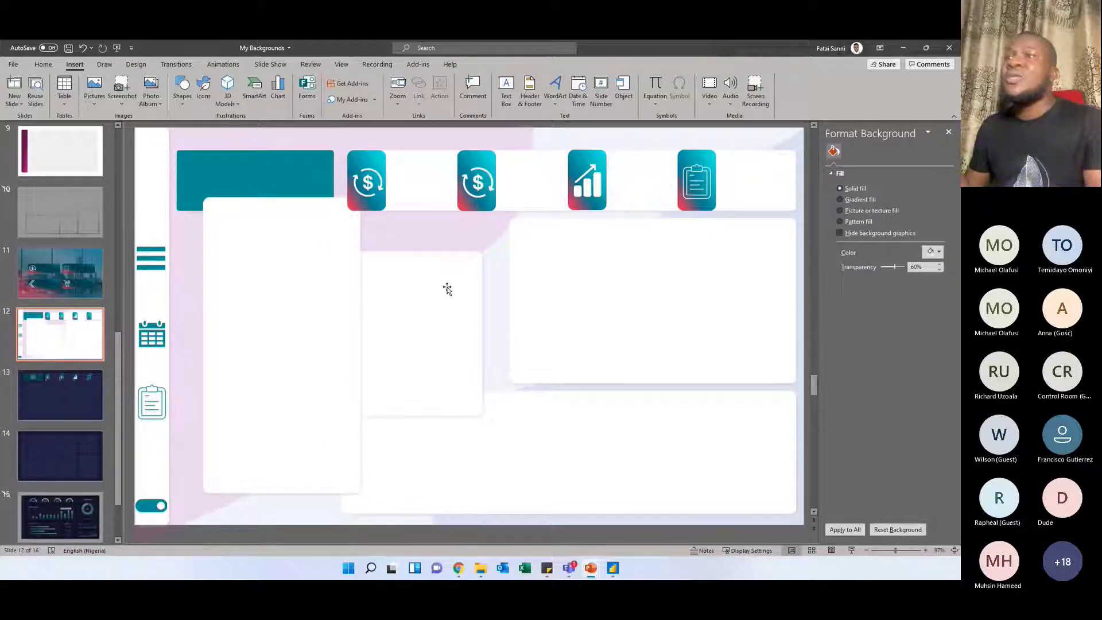
left_click_drag(447, 288, 558, 255)
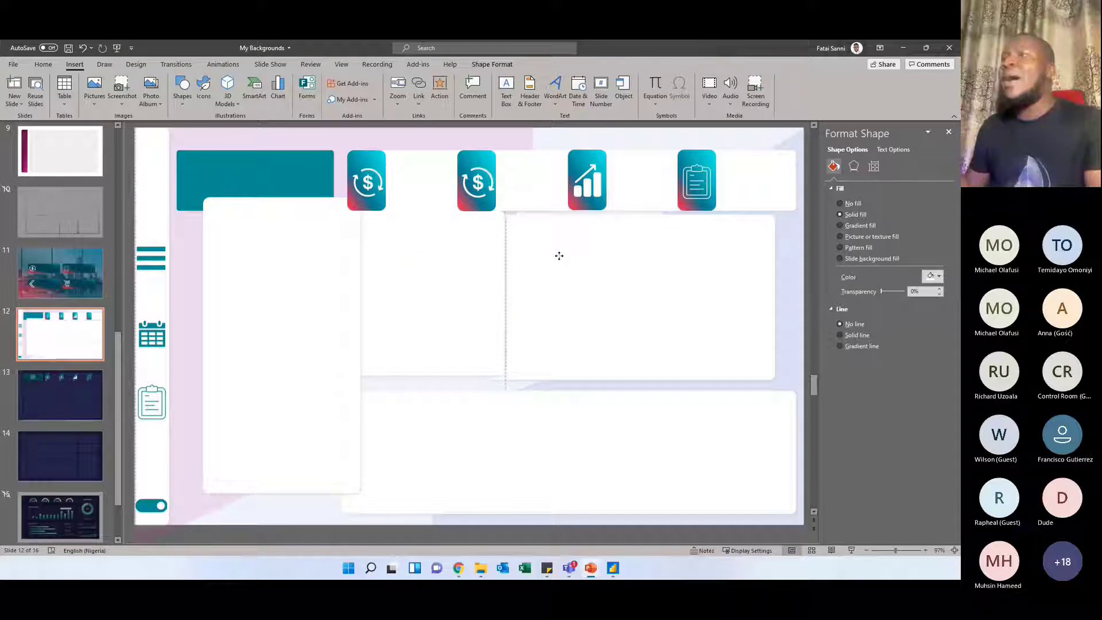
left_click_drag(559, 255, 563, 252)
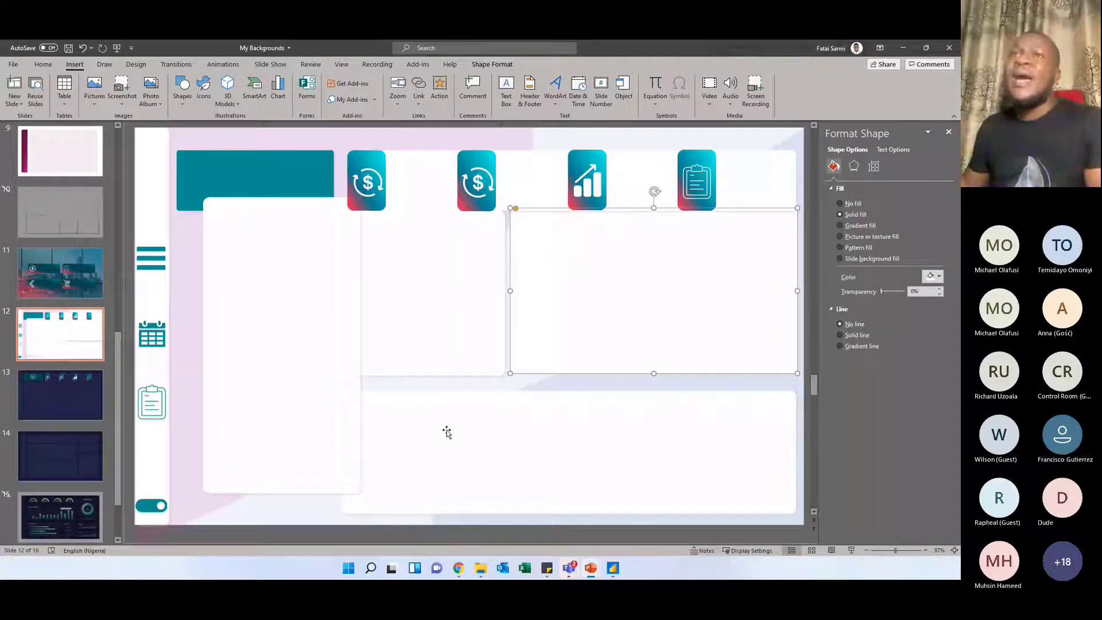
left_click_drag(286, 390, 275, 398)
Return to slide 1 and enlarge the slide view by closing the Format Background pane and collapsing the ribbon
left_click_drag(119, 349, 110, 232)
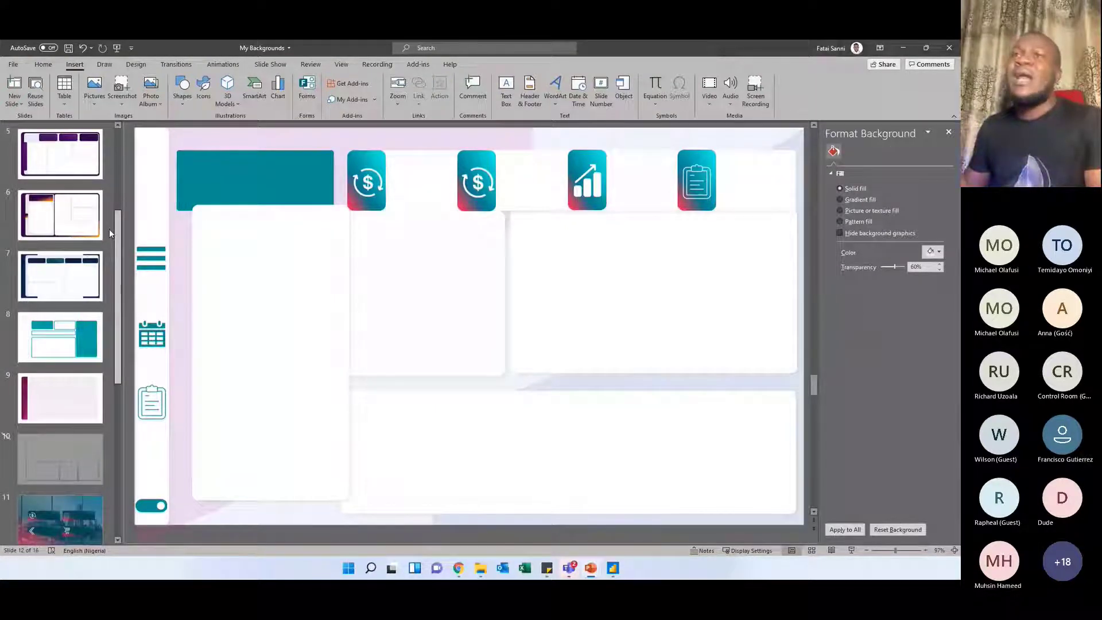
key("Home")
left_click(947, 132)
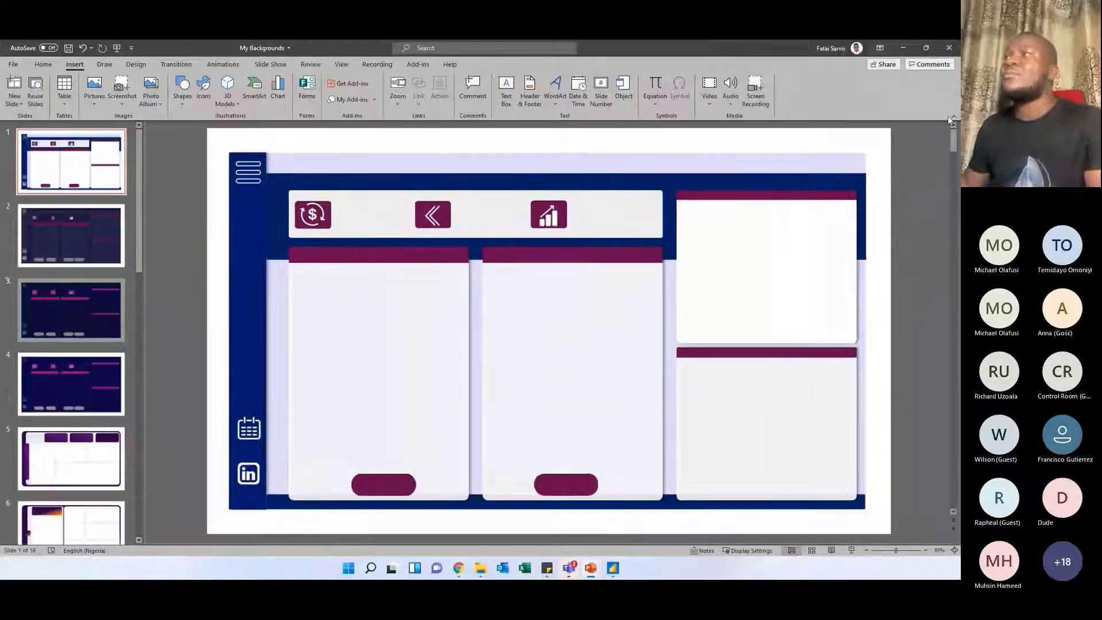
key("ctrl+F1")
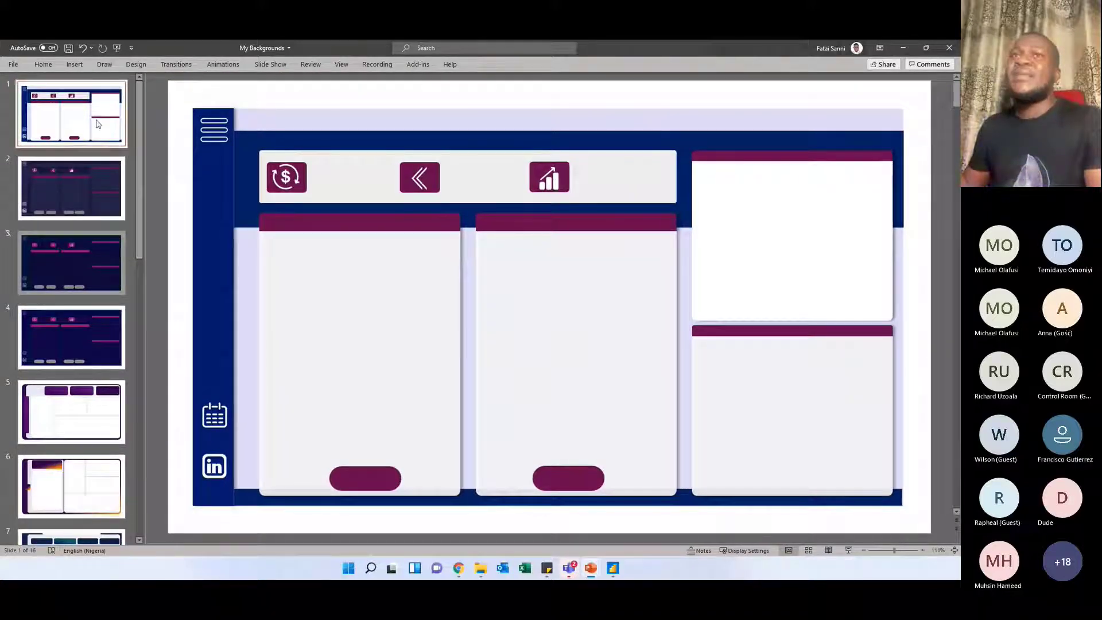
Look through the dashboard background designs on slides 2 to 6
left_click(75, 172)
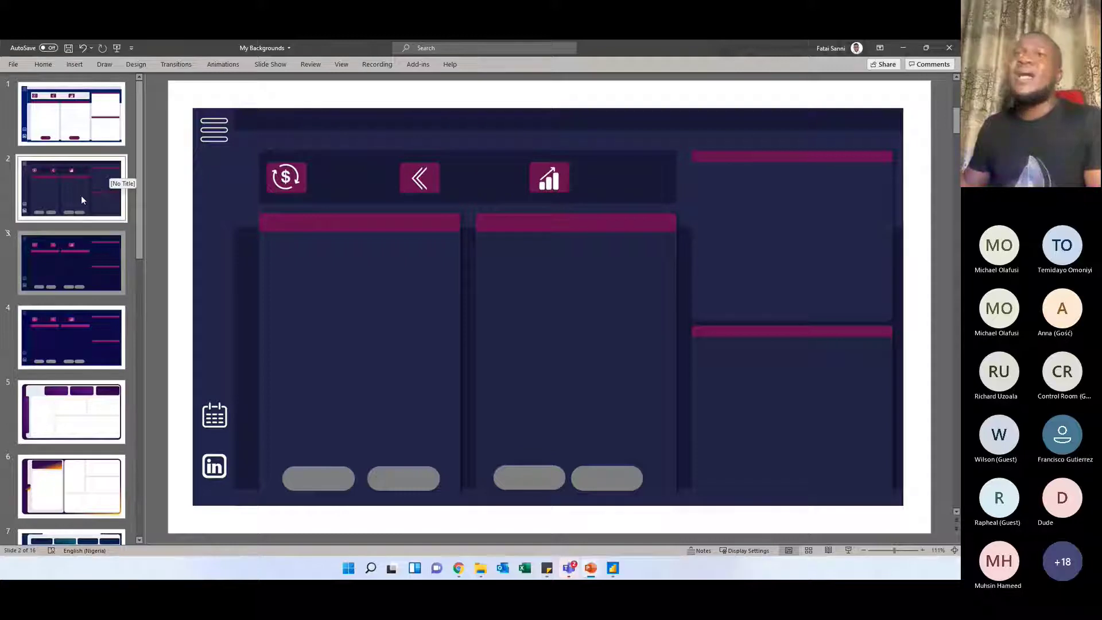
left_click(71, 263)
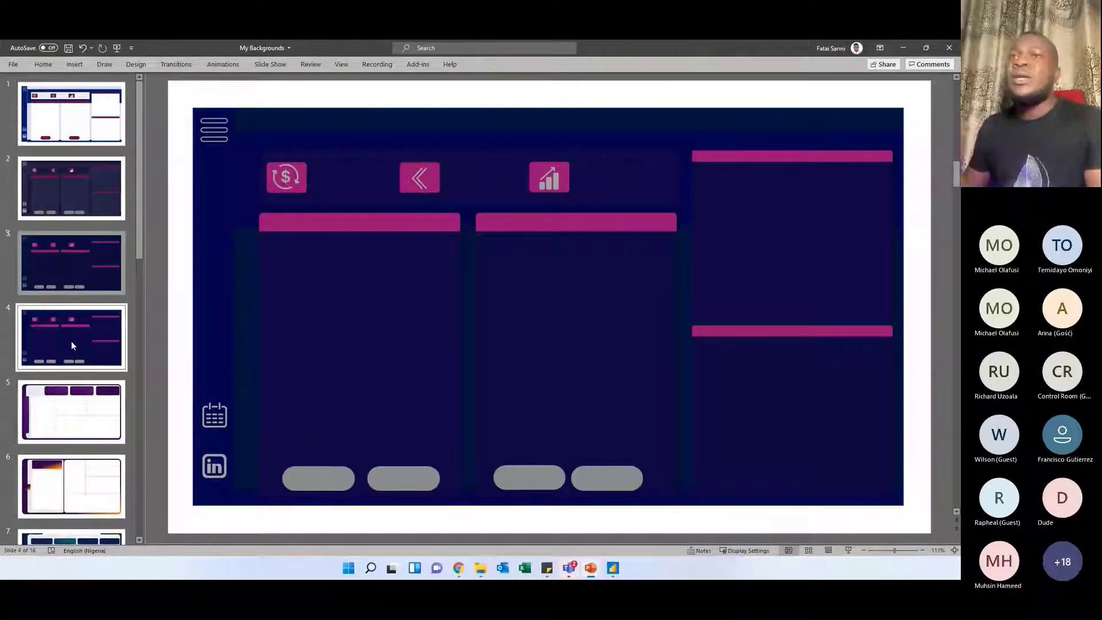
left_click(86, 412)
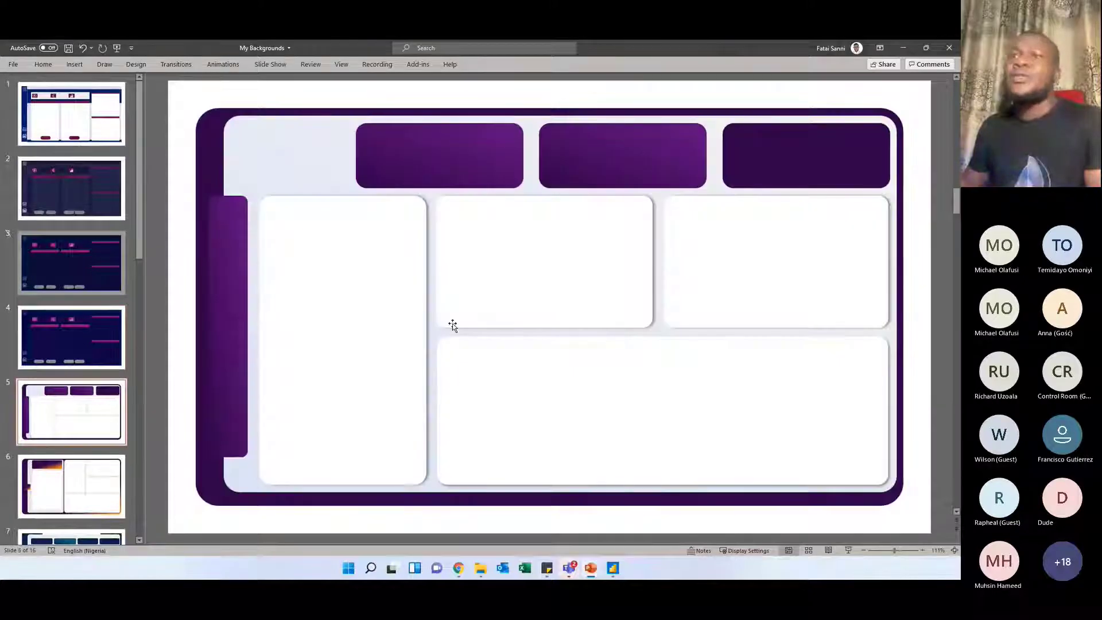
scroll(86, 402, "down", 2)
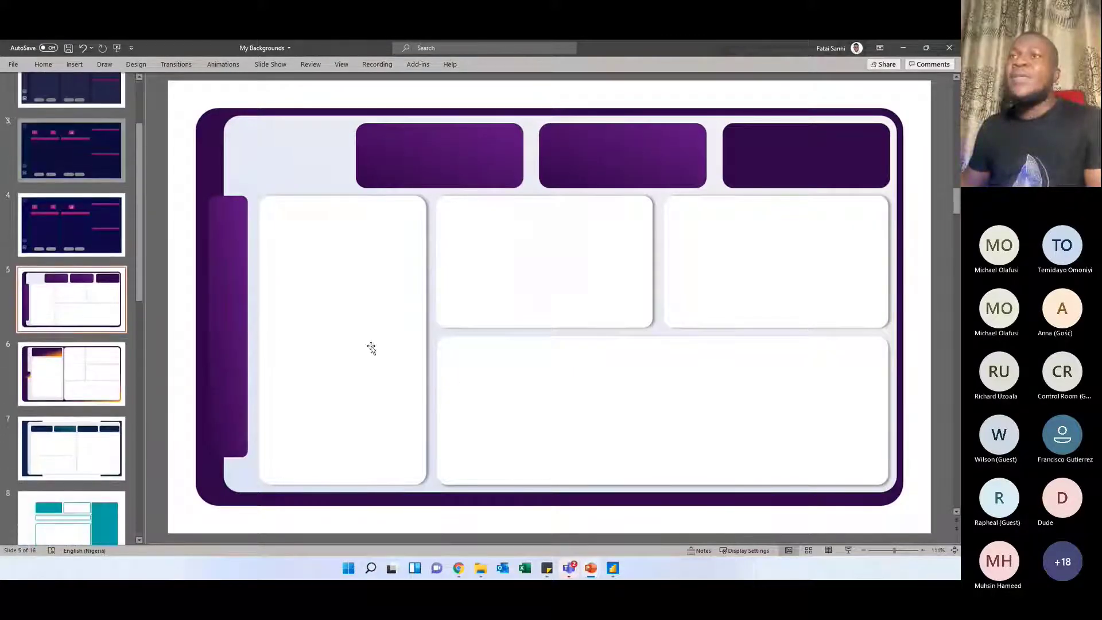
left_click(76, 362)
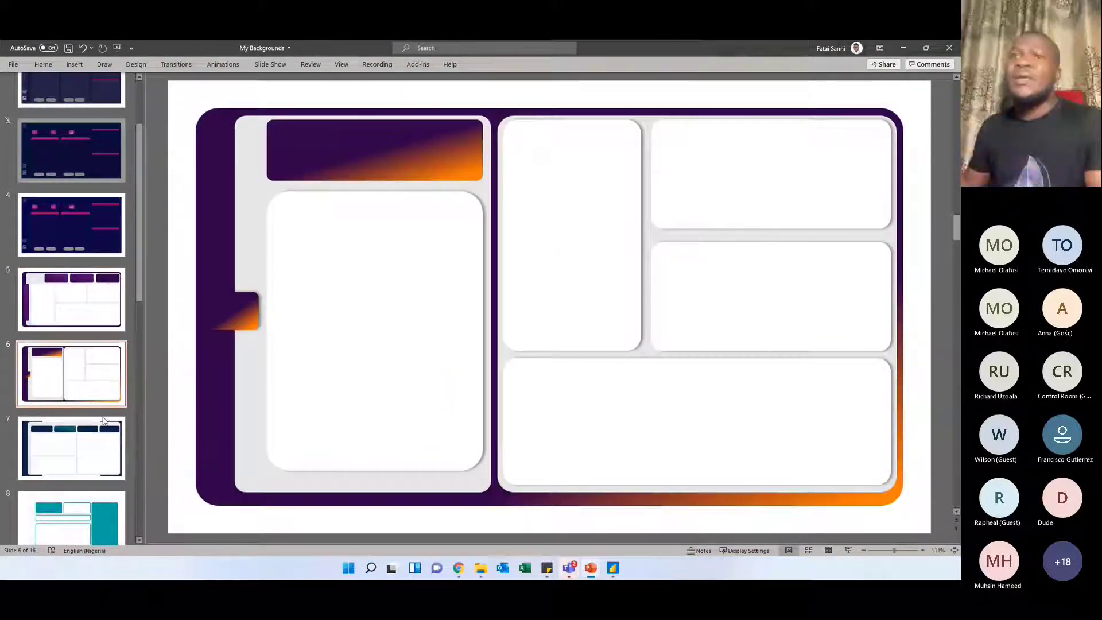
On slide 7, shift the upper-left white panel, the navy left bracket and the four header blocks slightly out of alignment
left_click(90, 441)
left_click(323, 240)
mouse_move(323, 240)
left_mouse_down()
mouse_move(356, 234)
mouse_move(334, 255)
left_mouse_up()
mouse_move(208, 201)
left_mouse_down()
mouse_move(233, 231)
mouse_move(213, 208)
left_mouse_up()
left_click_drag(362, 184, 358, 215)
left_click_drag(503, 194, 518, 198)
left_click_drag(644, 152, 648, 160)
left_click_drag(759, 154, 744, 170)
scroll(49, 449, "down", 4)
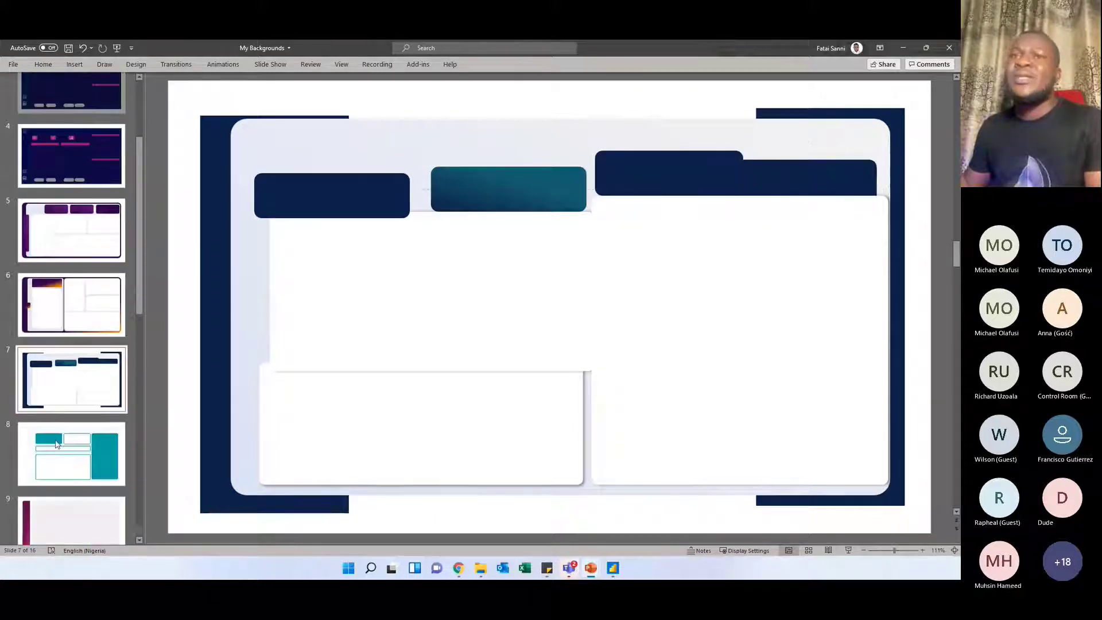
Look through the dashboard background designs on slides 8, 9 and 11
left_click(55, 316)
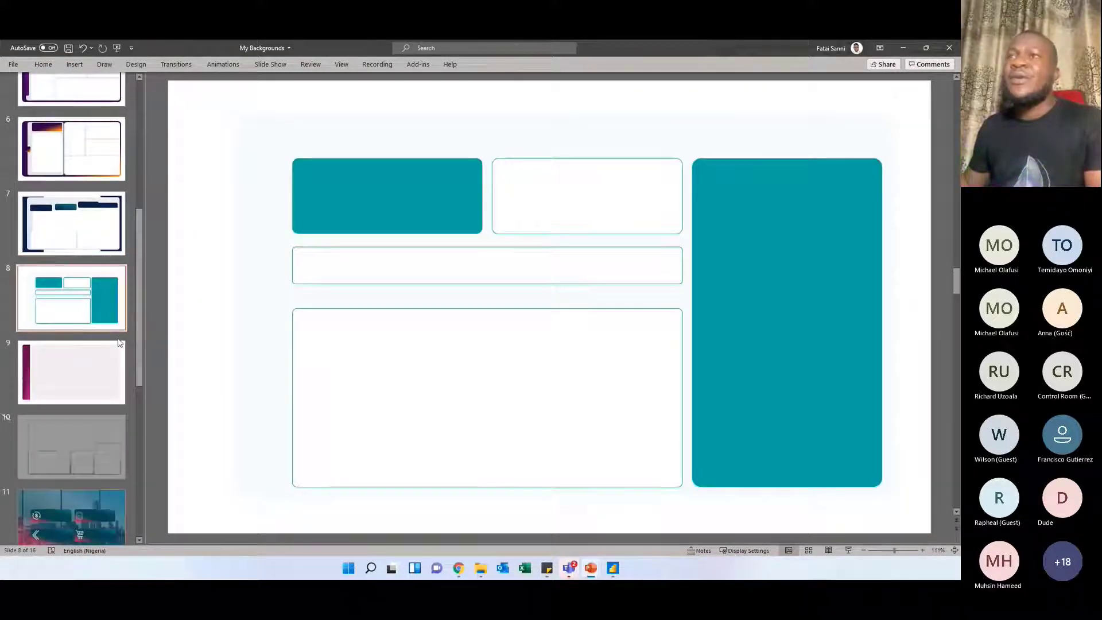
left_click(79, 350)
left_click(439, 235)
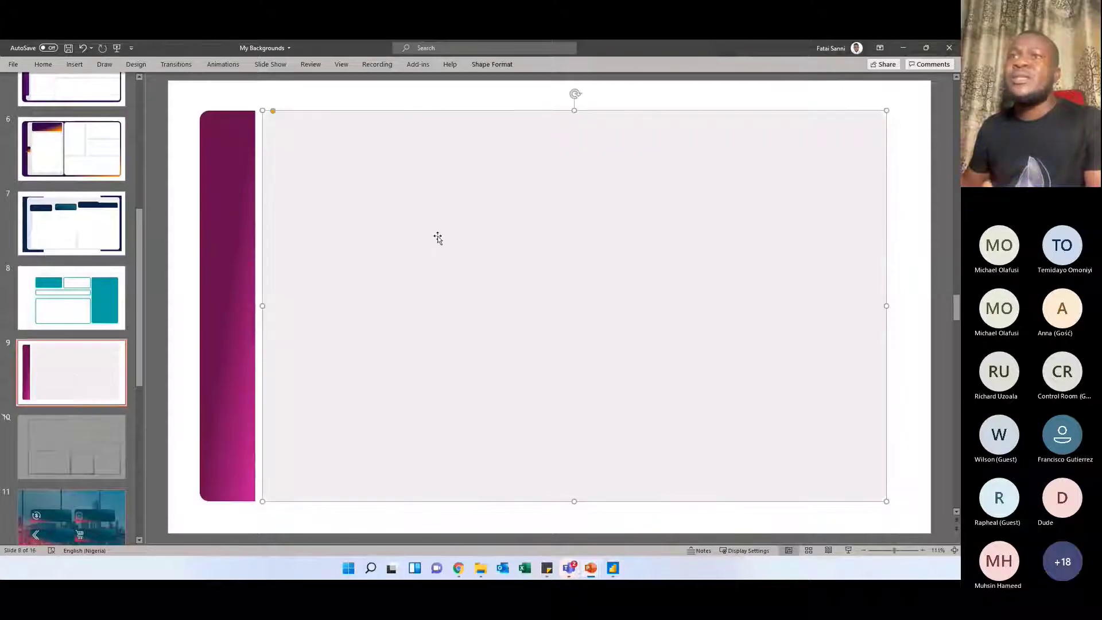
scroll(105, 405, "down", 1)
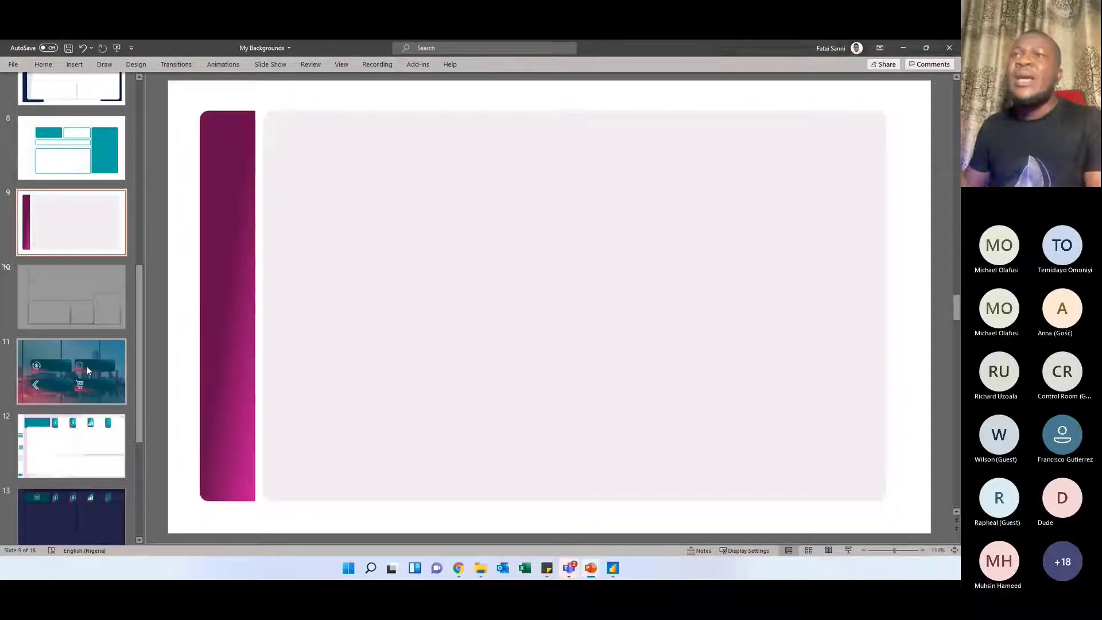
left_click(88, 366)
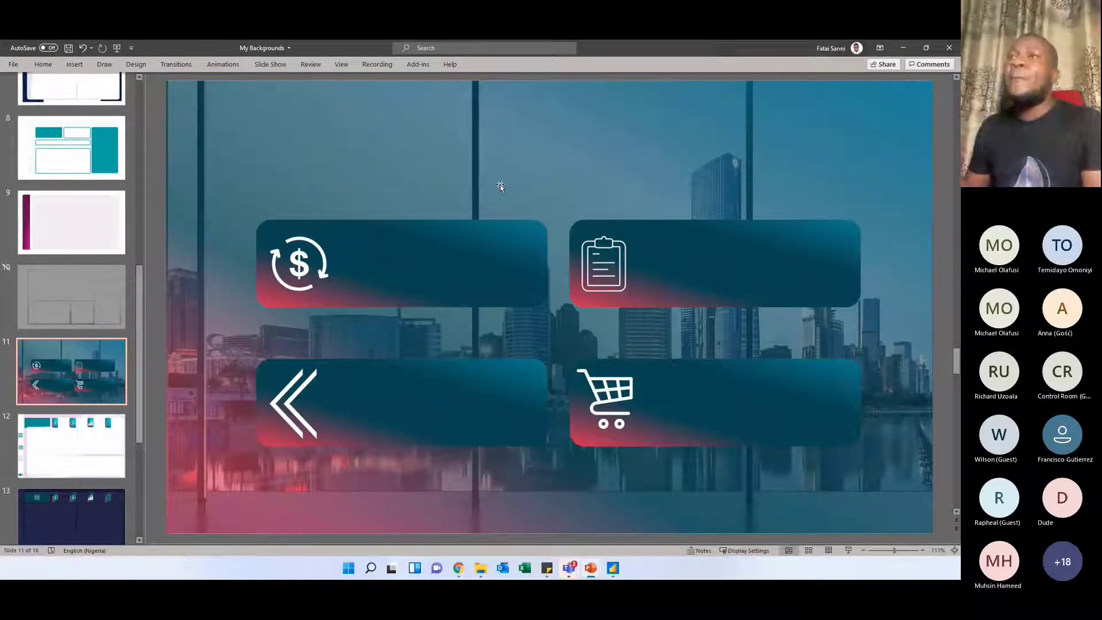
On slide 11, move the gradient overlay and the skyline picture apart to expose the layers, then return both to cover the slide
left_click_drag(532, 171, 525, 280)
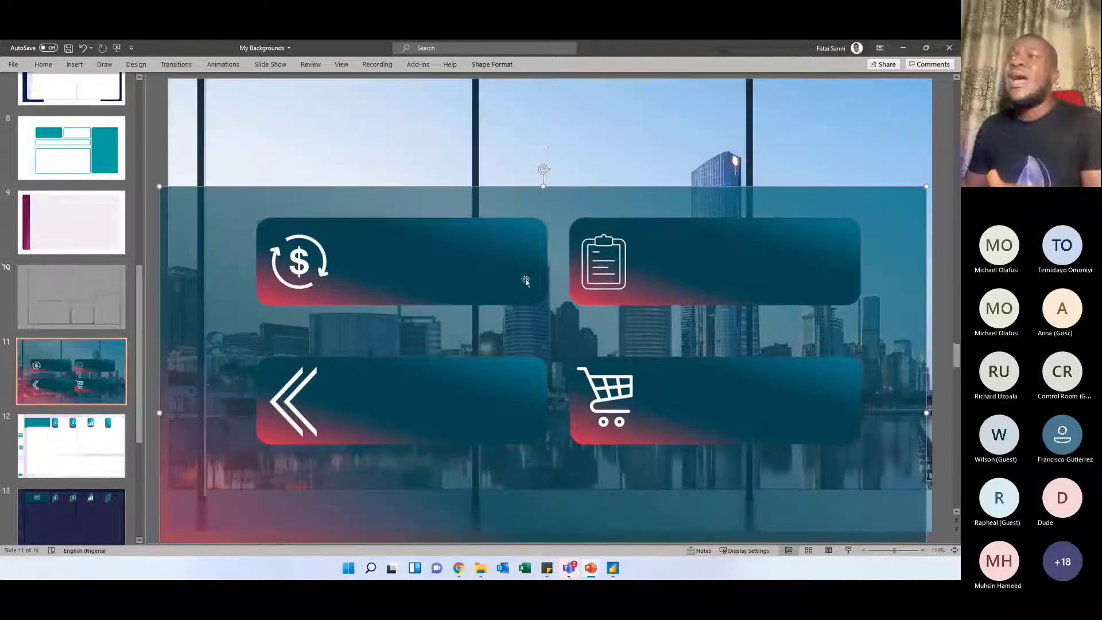
left_click_drag(543, 134, 514, 160)
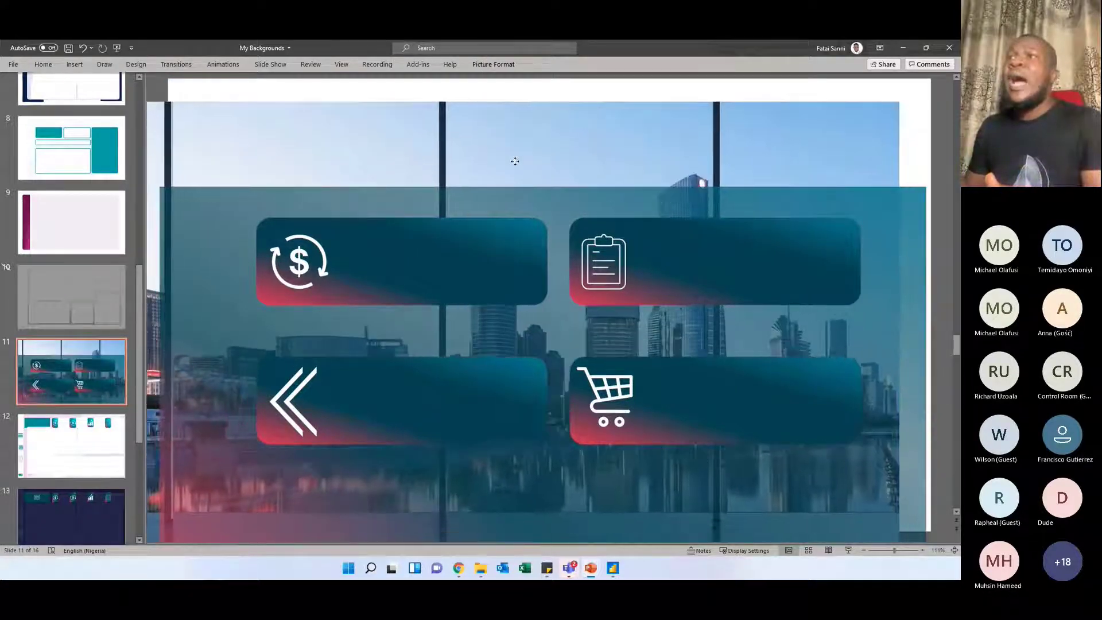
left_click_drag(573, 218, 569, 496)
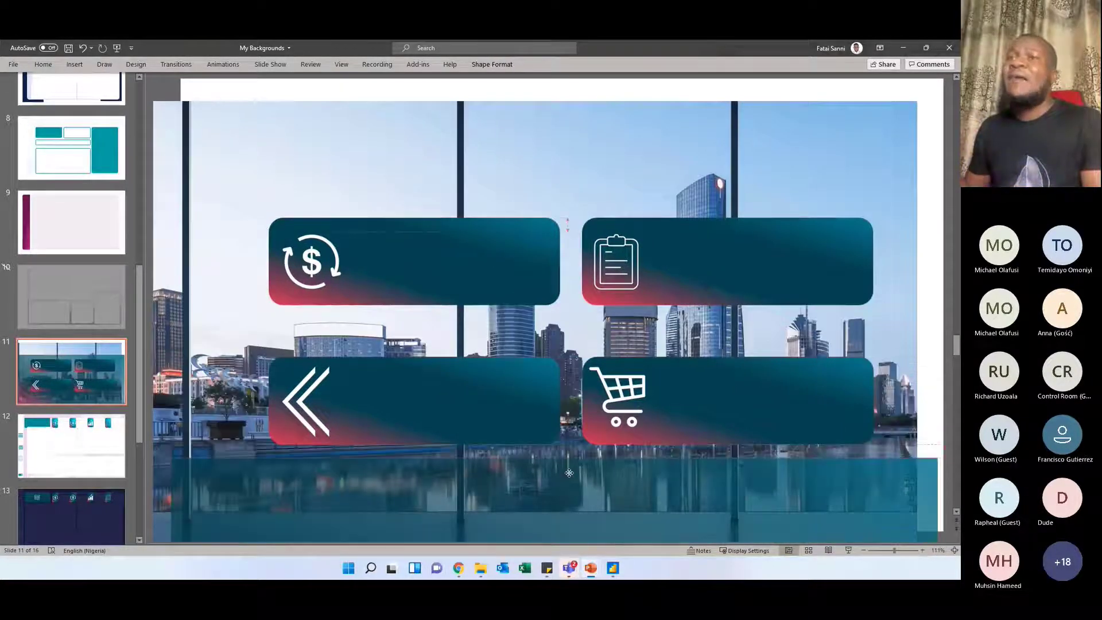
left_click_drag(571, 157, 594, 130)
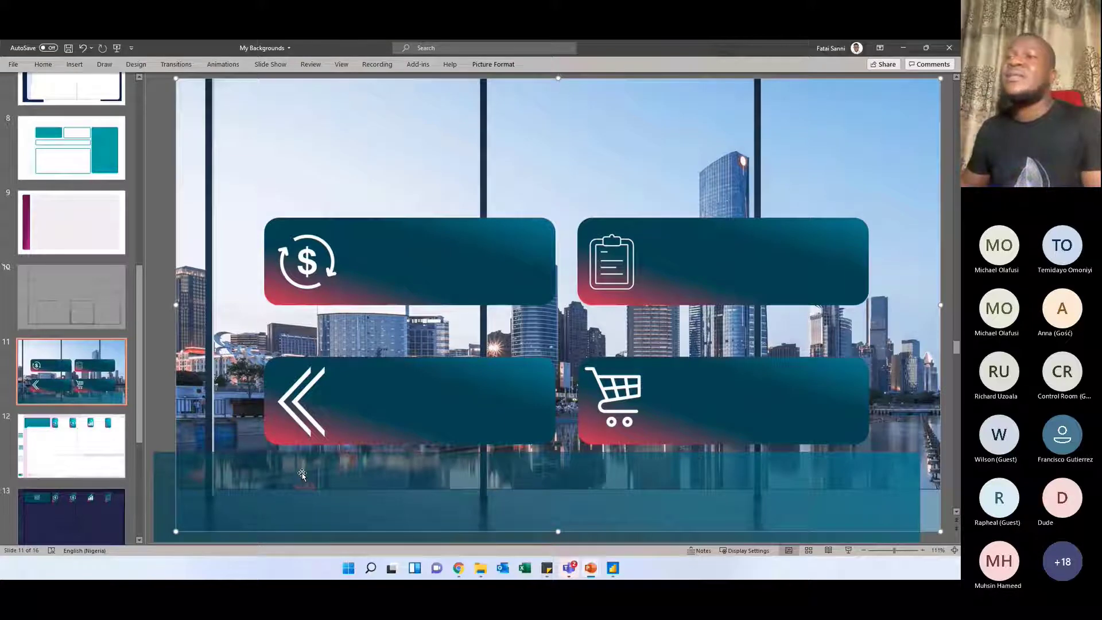
left_click_drag(315, 474, 333, 109)
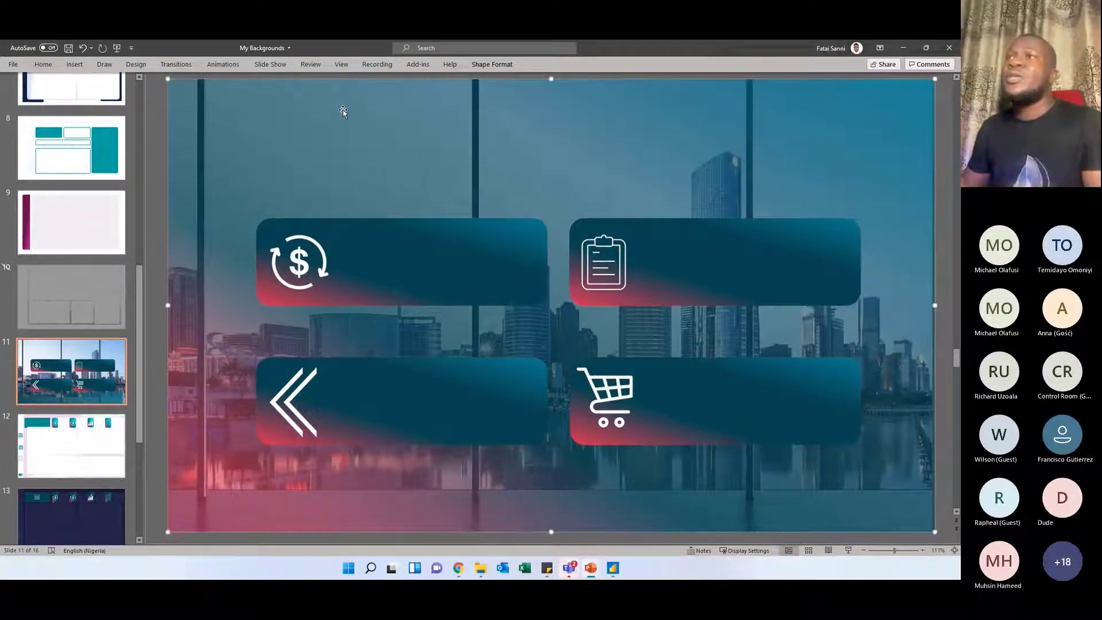
Open the shape formatting settings of the slide 11 overlay and examine the gradient fills of the overlay and the four cards
right_click(404, 145)
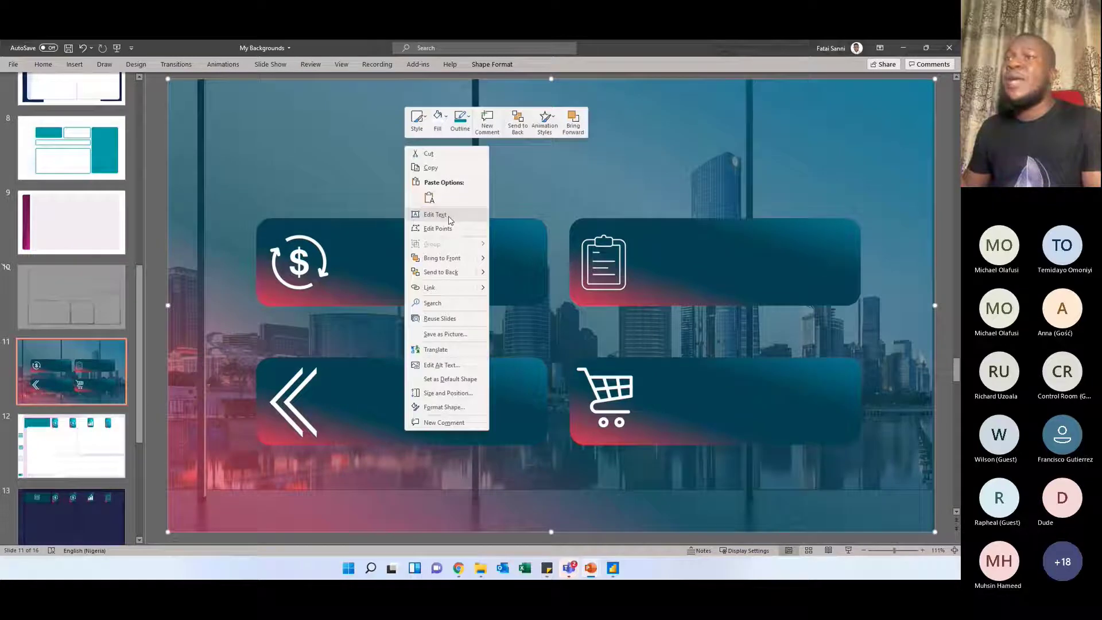
left_click(449, 408)
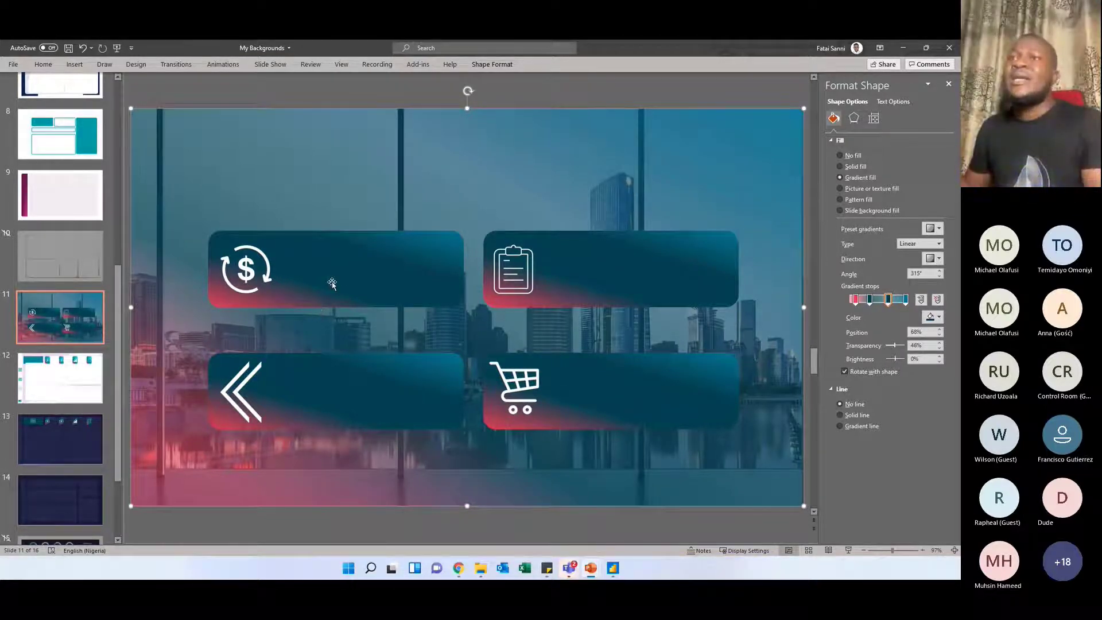
left_click(388, 278)
left_click(585, 265)
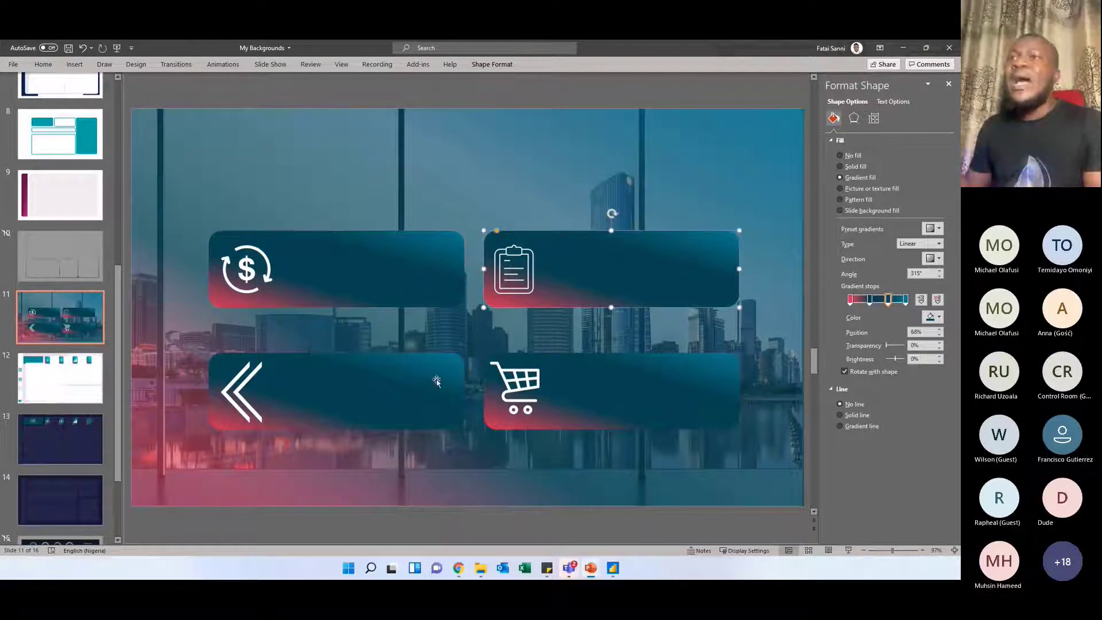
left_click(431, 383)
left_click(551, 373)
left_click(589, 281)
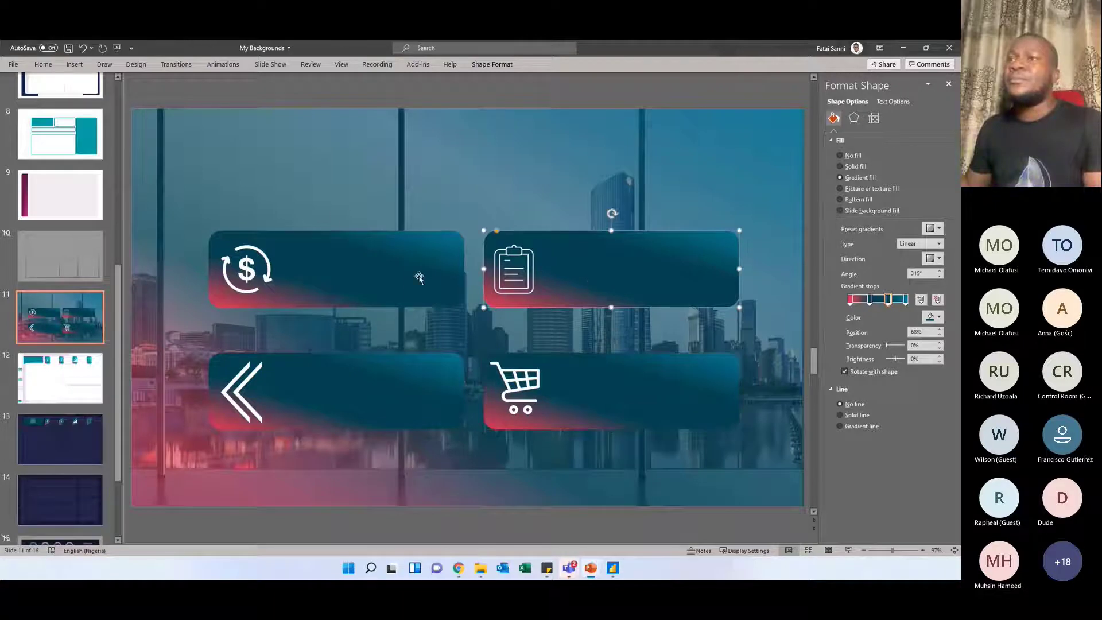
left_click(419, 277)
left_click(397, 378)
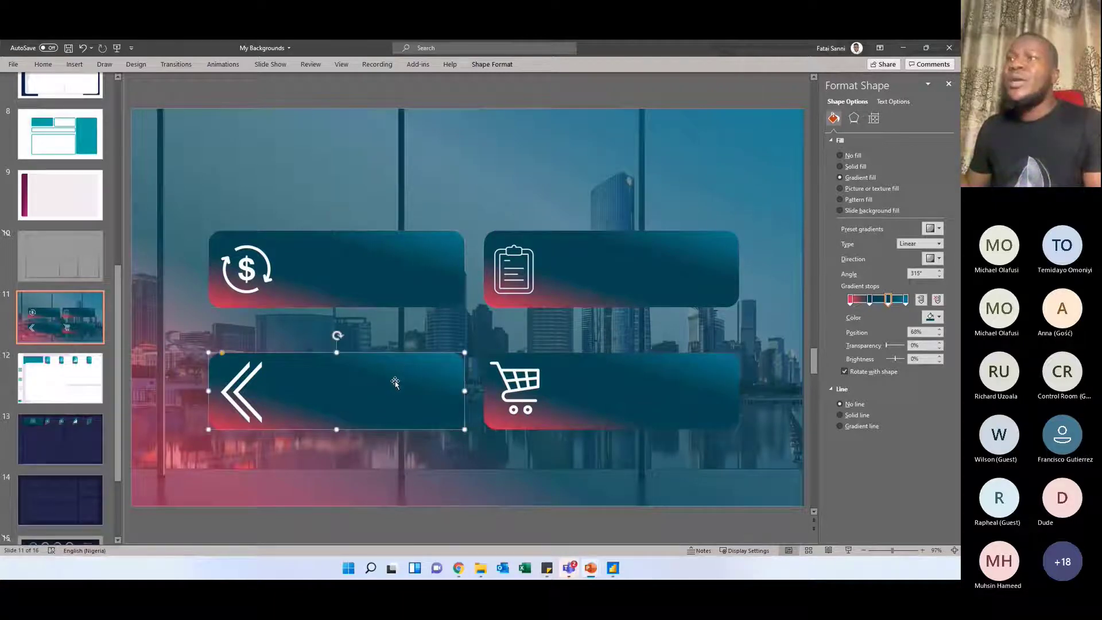
left_click(655, 265)
left_click(598, 376)
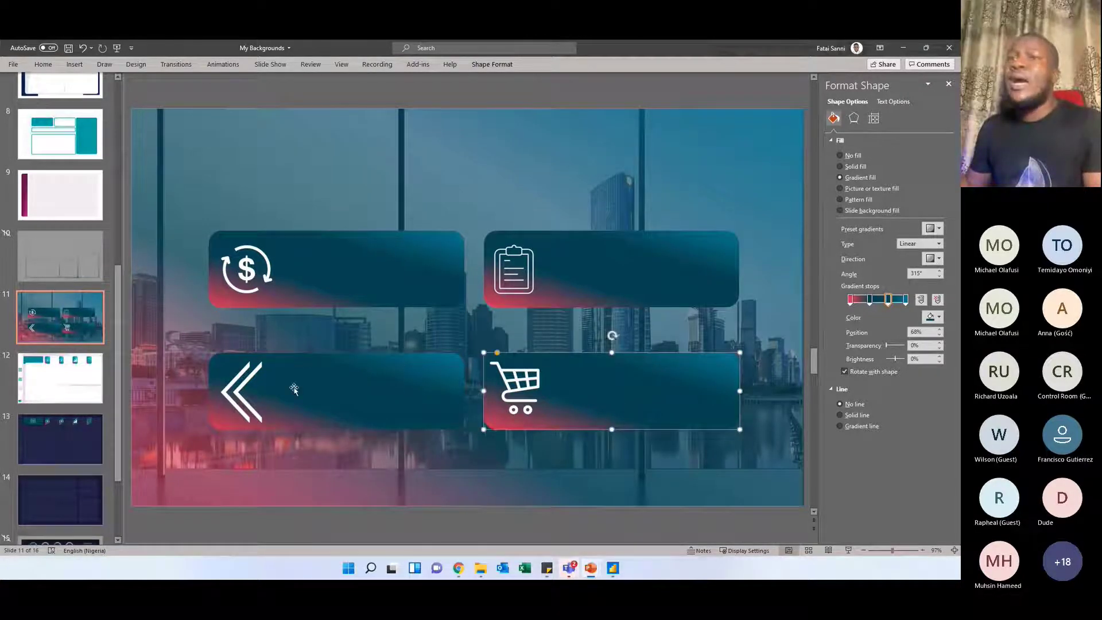
Examine the separate icon pictures on slide 11 and compare them with the card shapes behind them
left_click(242, 405)
left_click(244, 279)
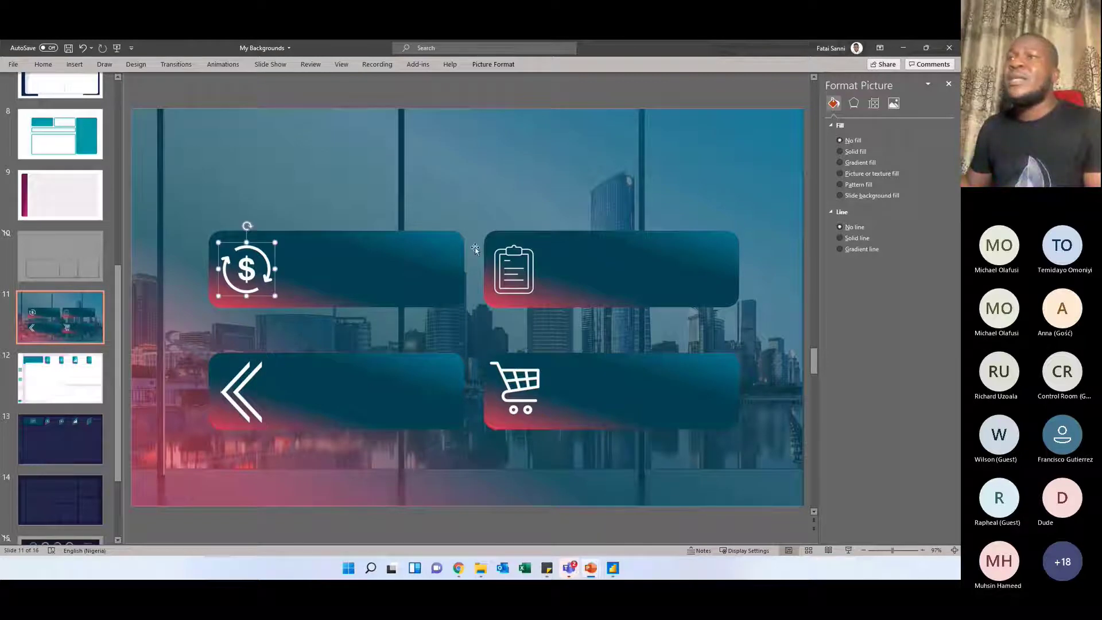
left_click(512, 269)
left_click(517, 385)
left_click(367, 275)
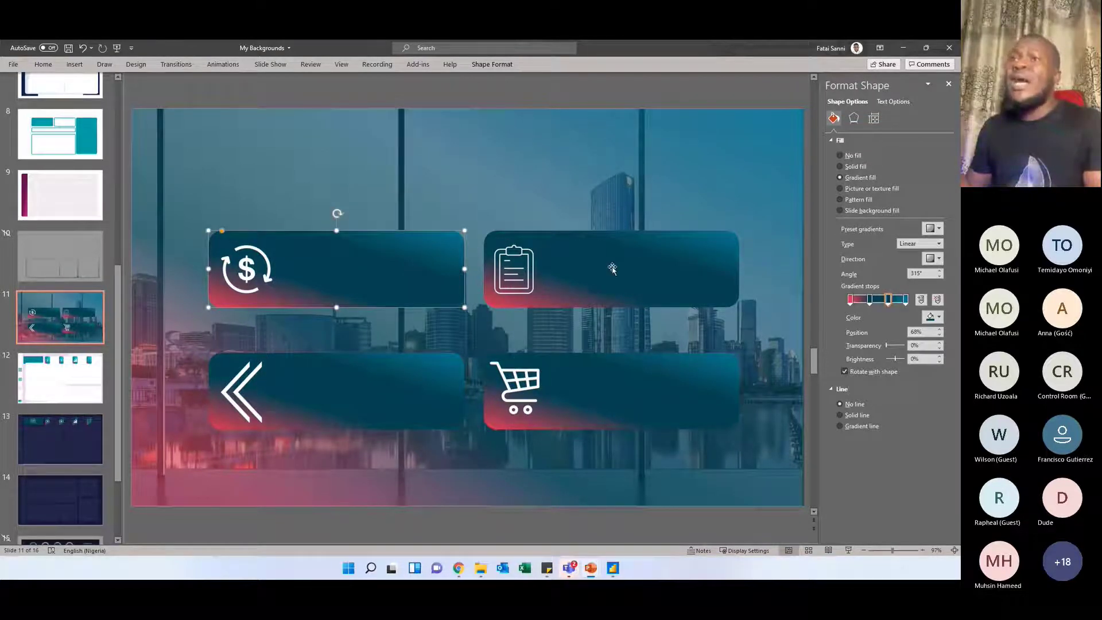
left_click(354, 396)
left_click(602, 381)
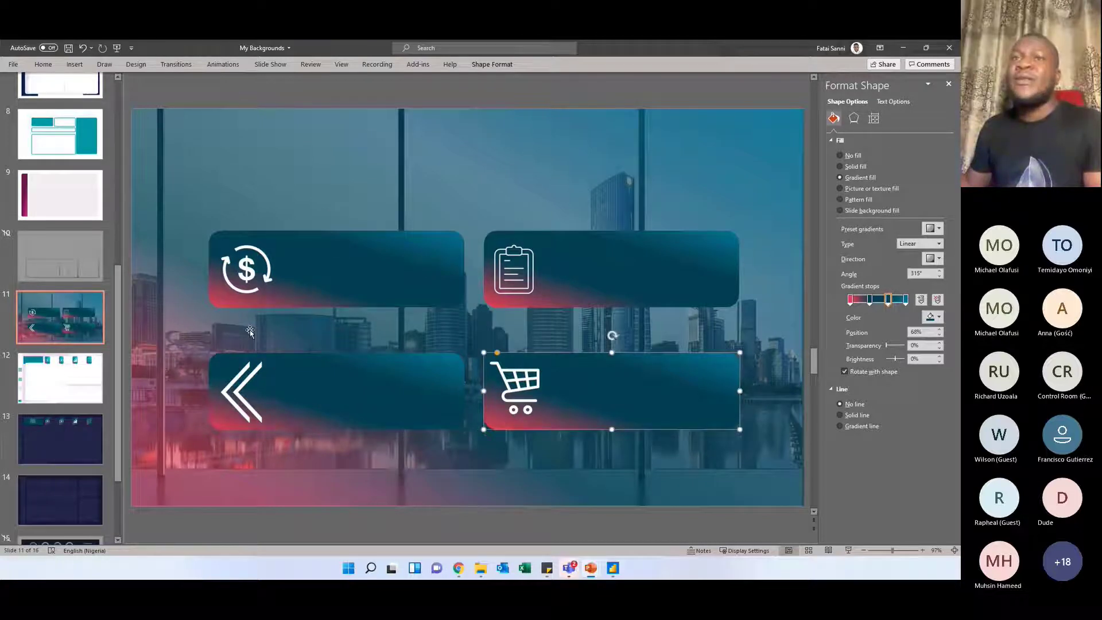
Look through slides 12 to 15, comparing the empty dark background on slide 14 with the sample dashboard on slide 15
scroll(250, 332, "down", 1)
left_click(275, 270)
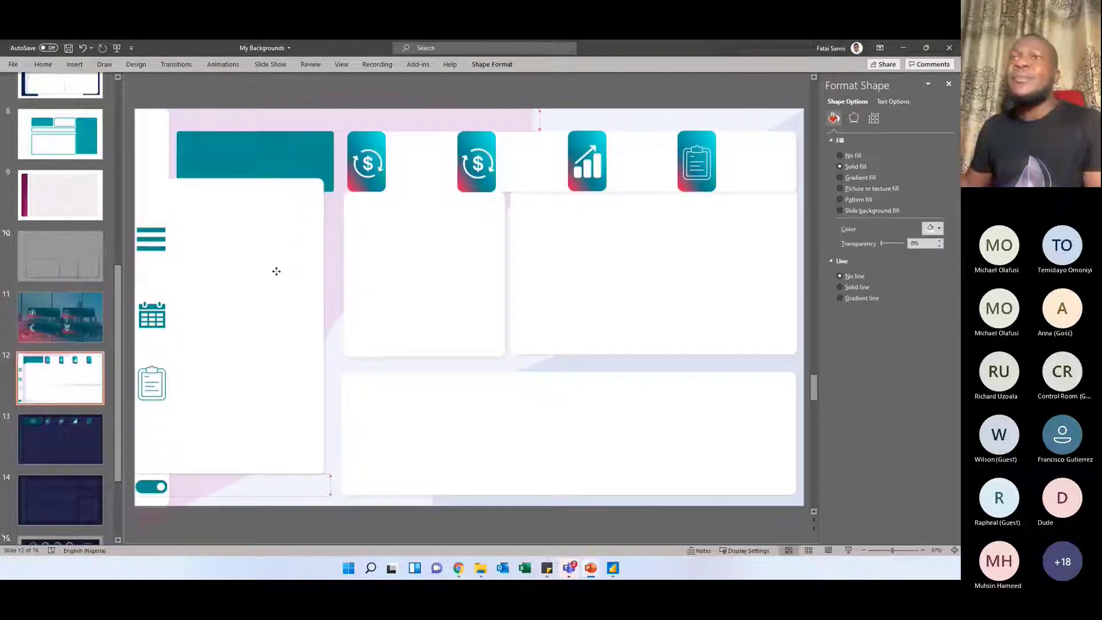
left_click(52, 423)
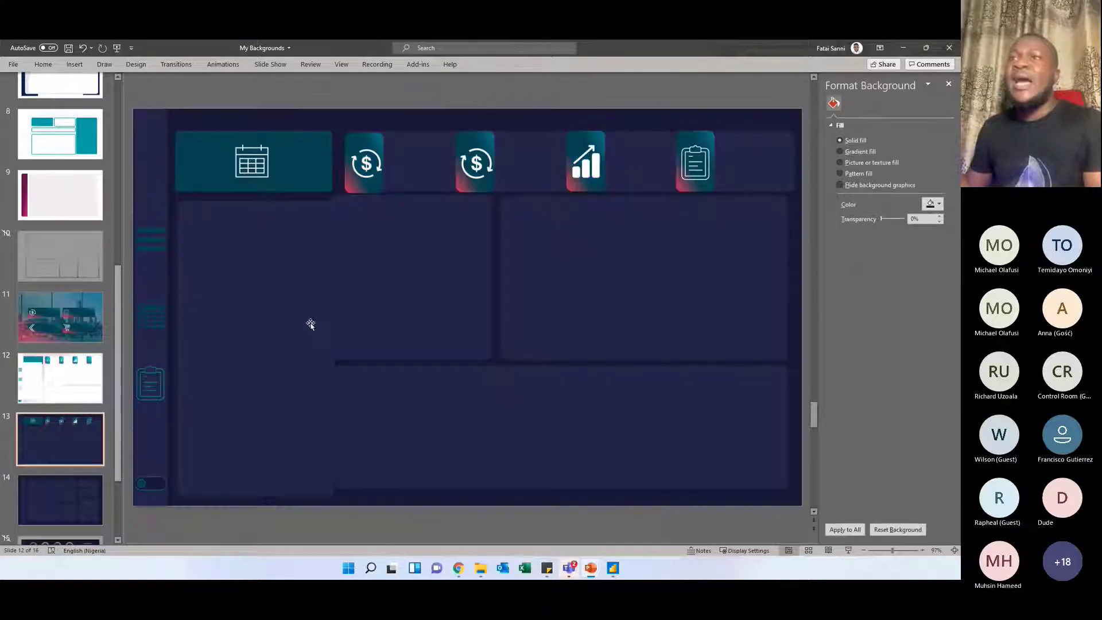
scroll(361, 317, "down", 2)
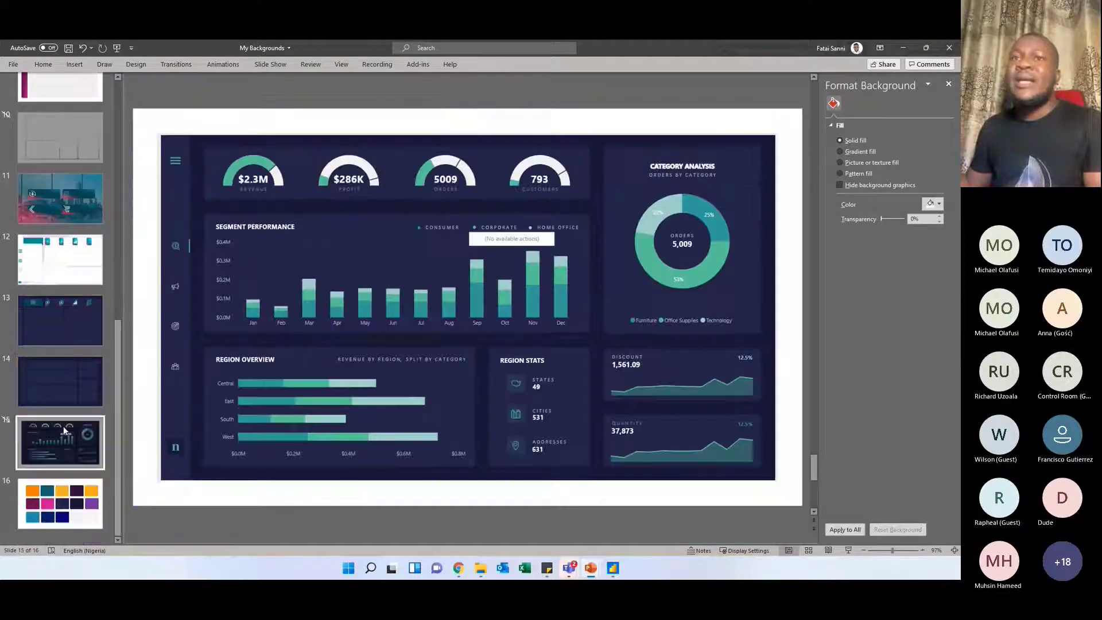
left_click(68, 388)
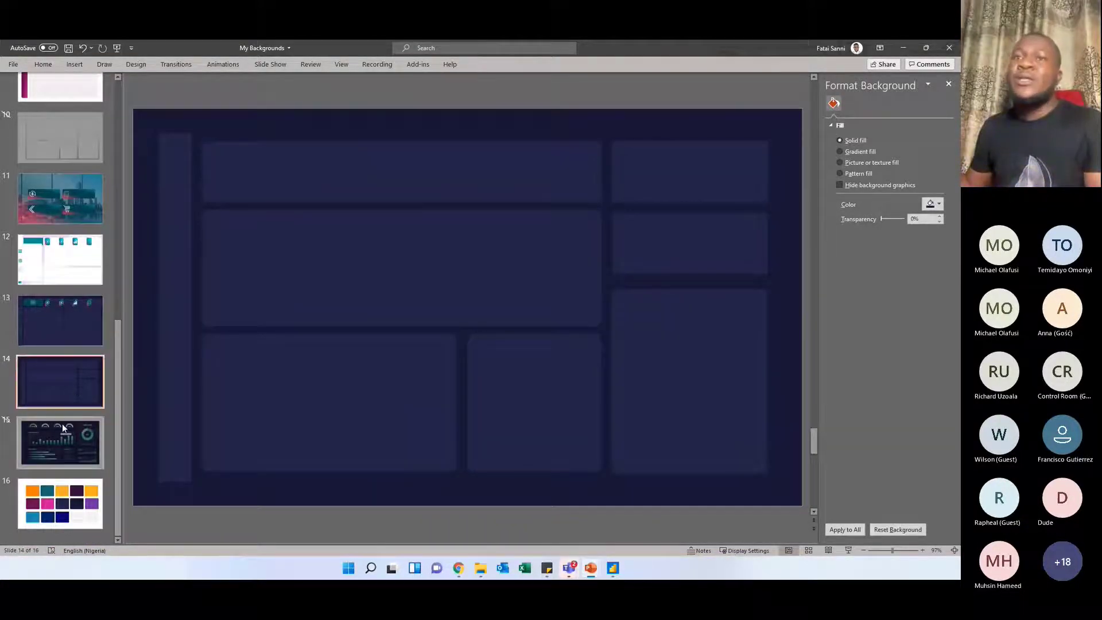
left_click(61, 427)
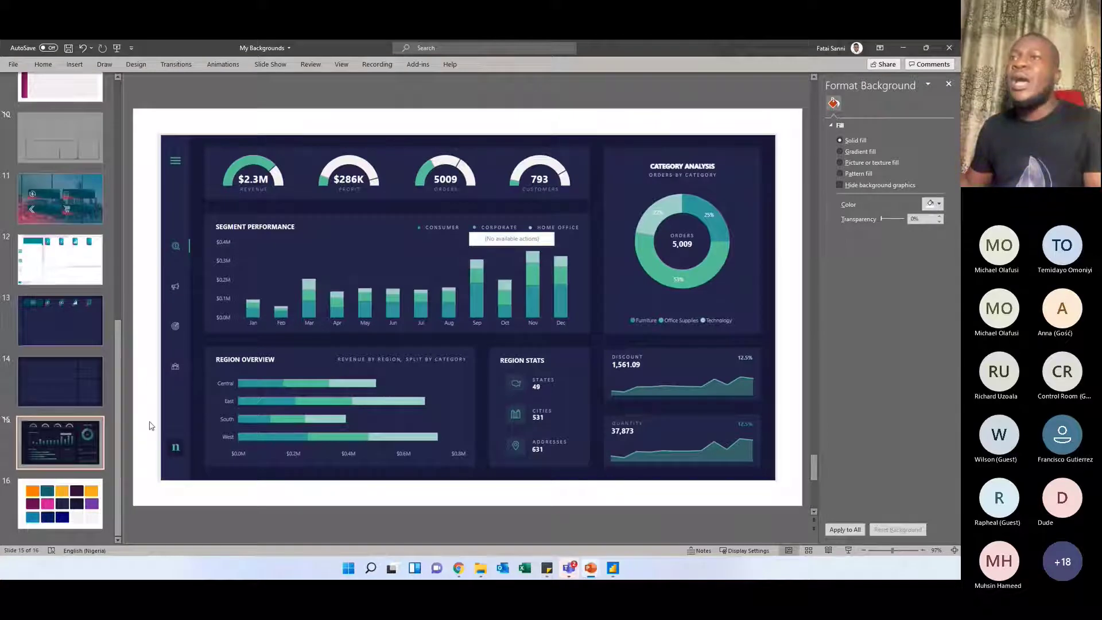
left_click(70, 386)
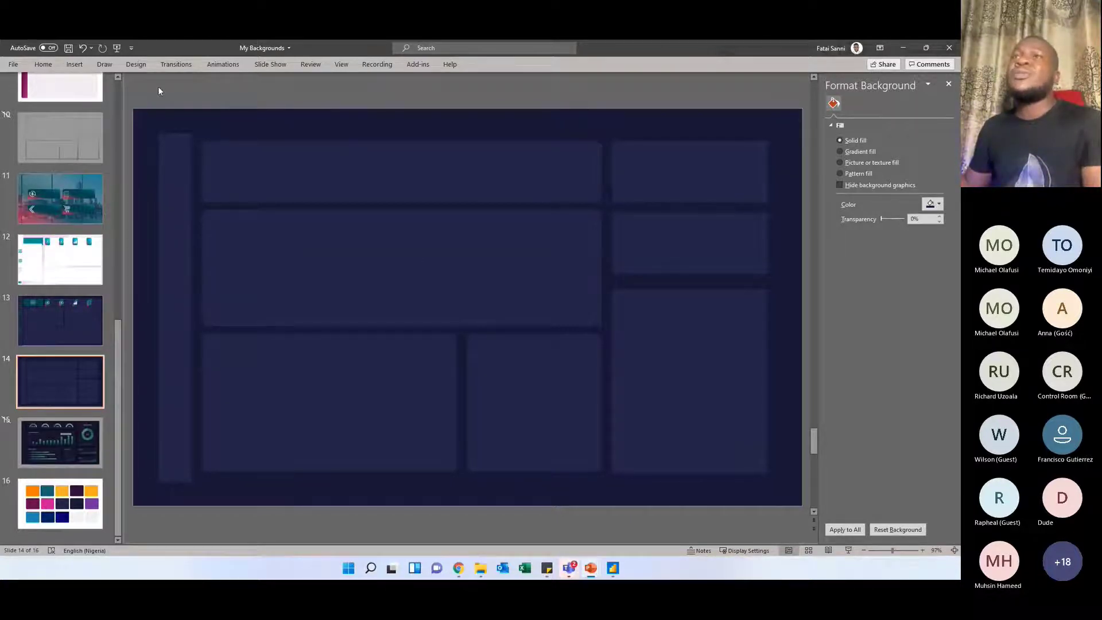
Set up a save of the My Backgrounds presentation in the Power BI folder as Scalable Vector Graphics Format
left_click(50, 64)
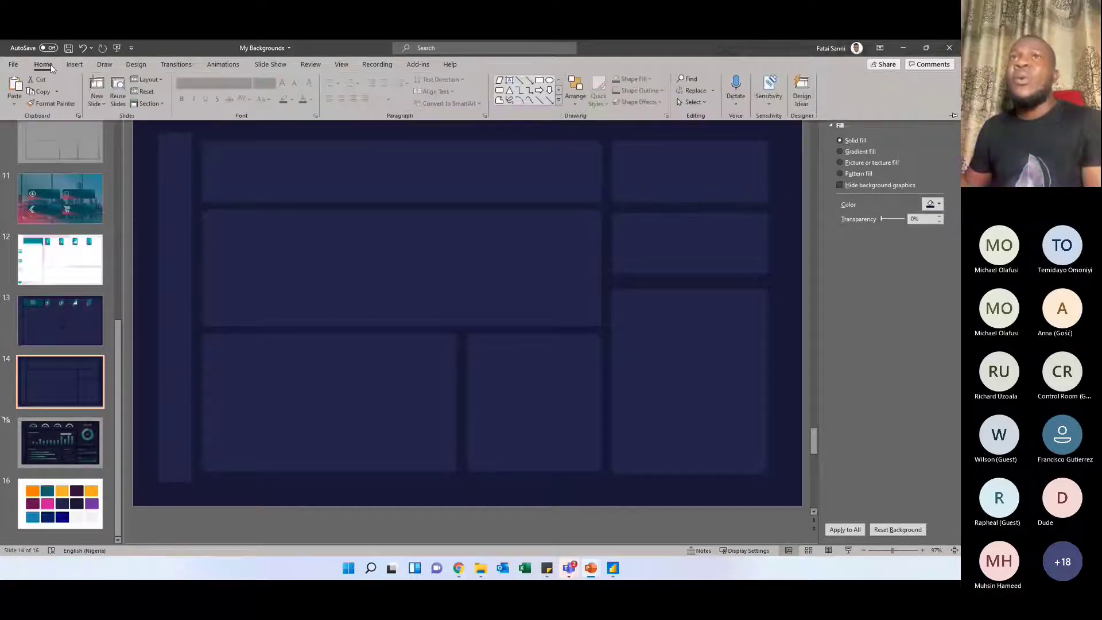
left_click(15, 63)
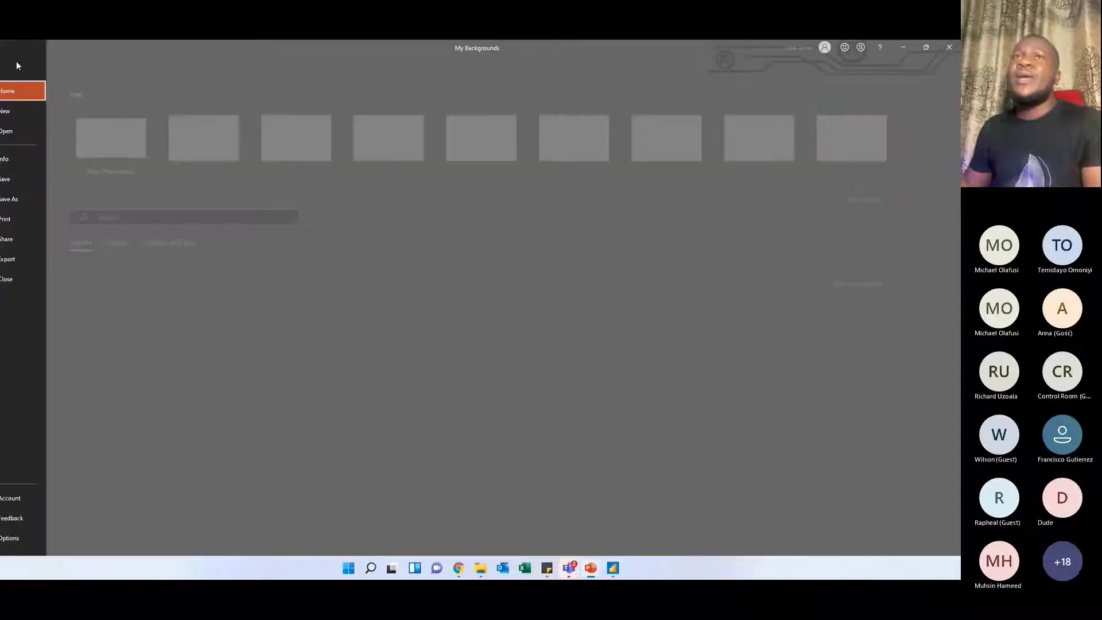
left_click(31, 198)
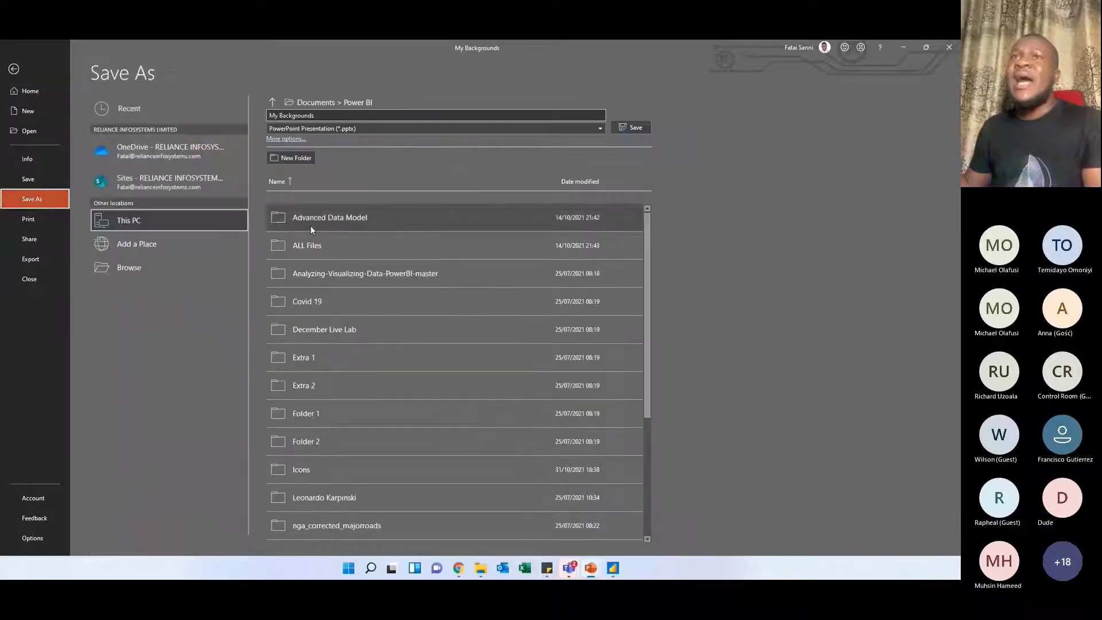
left_click(212, 267)
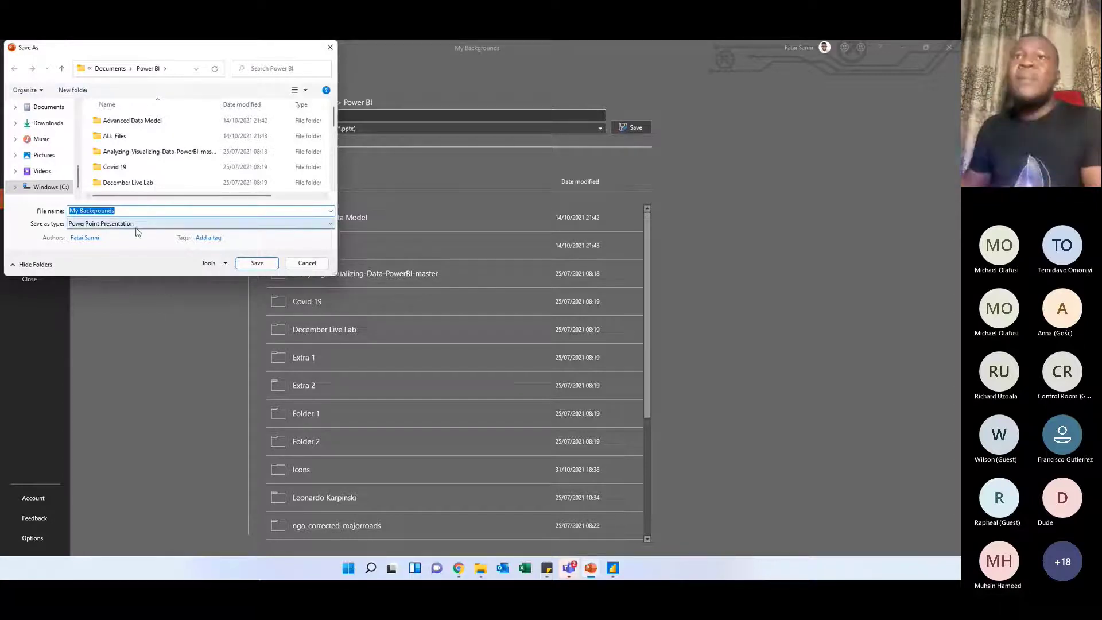
left_click(92, 227)
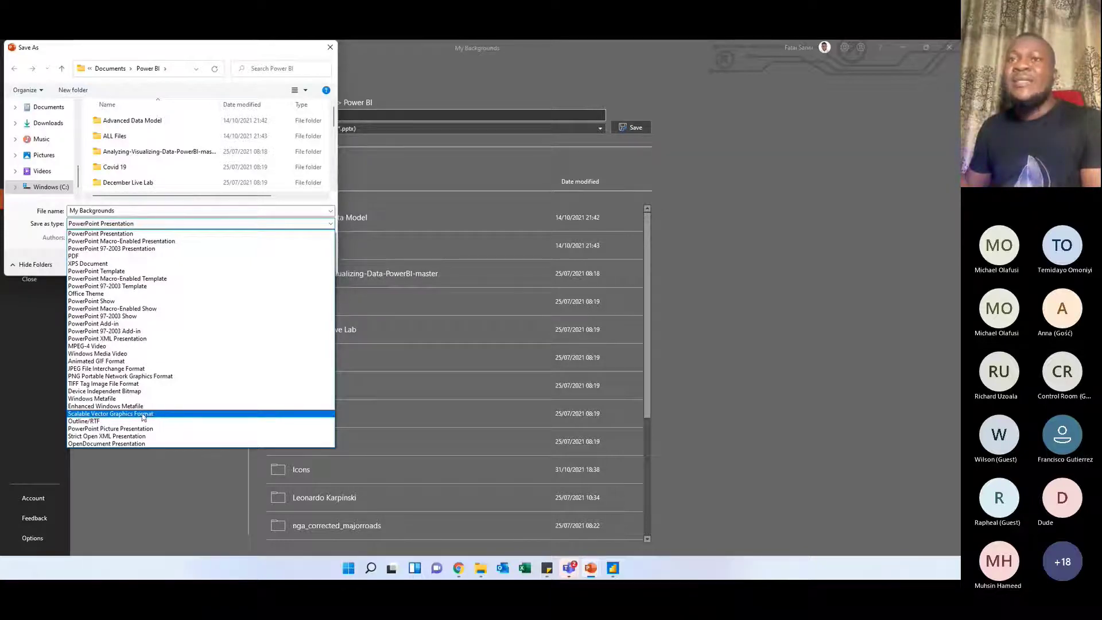
left_click(134, 414)
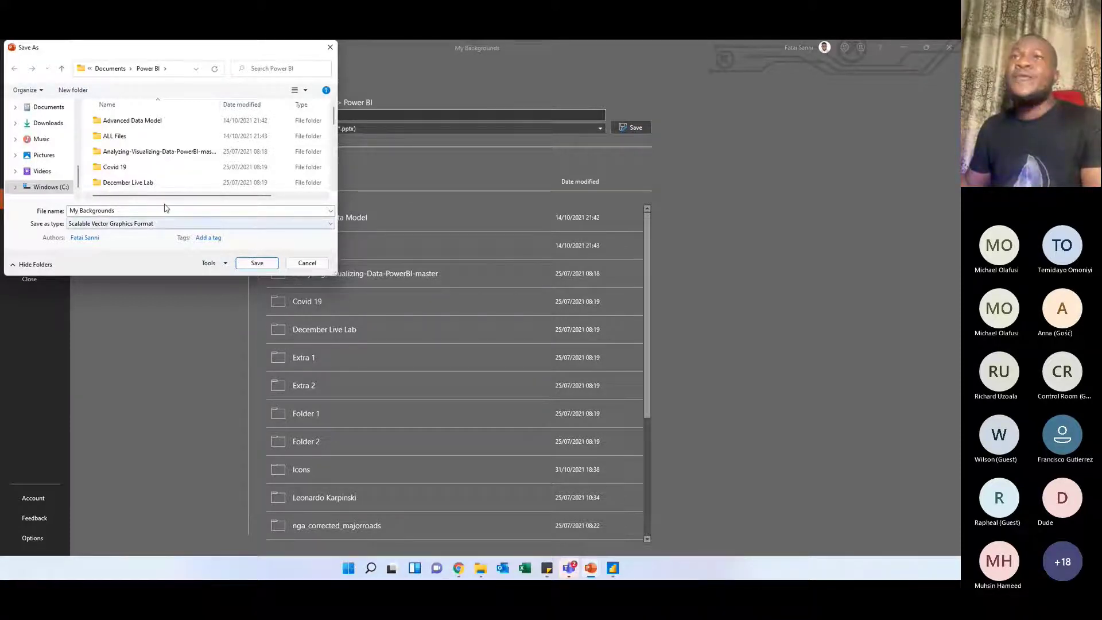
Look through the background files already stored in the Power BI folder and cancel the save
scroll(278, 178, "down", 5)
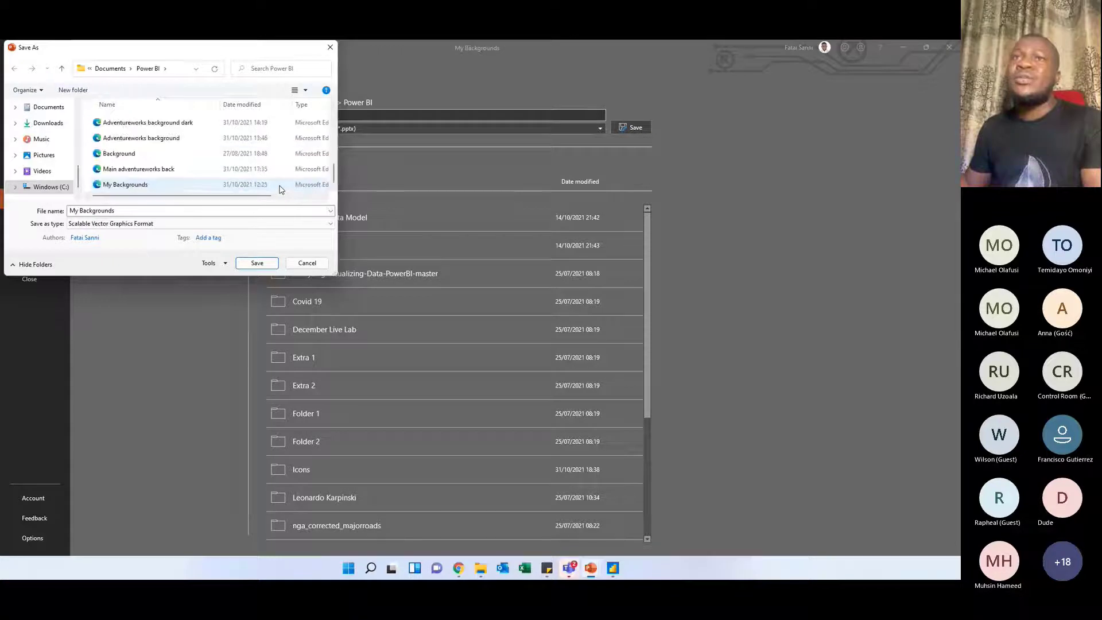
scroll(152, 136, "up", 1)
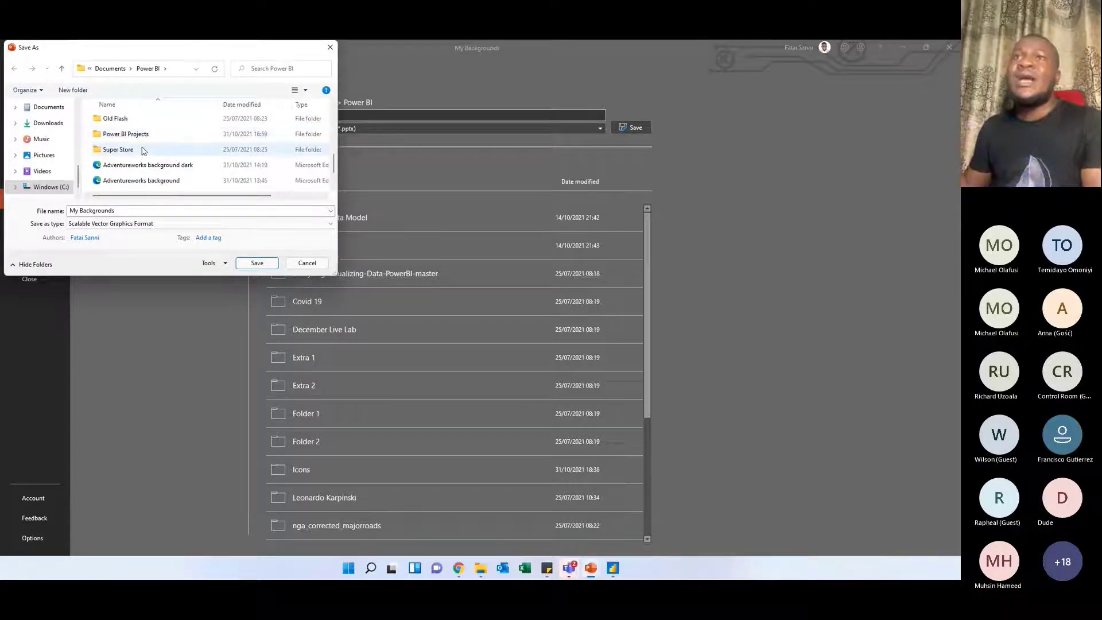
scroll(144, 151, "down", 1)
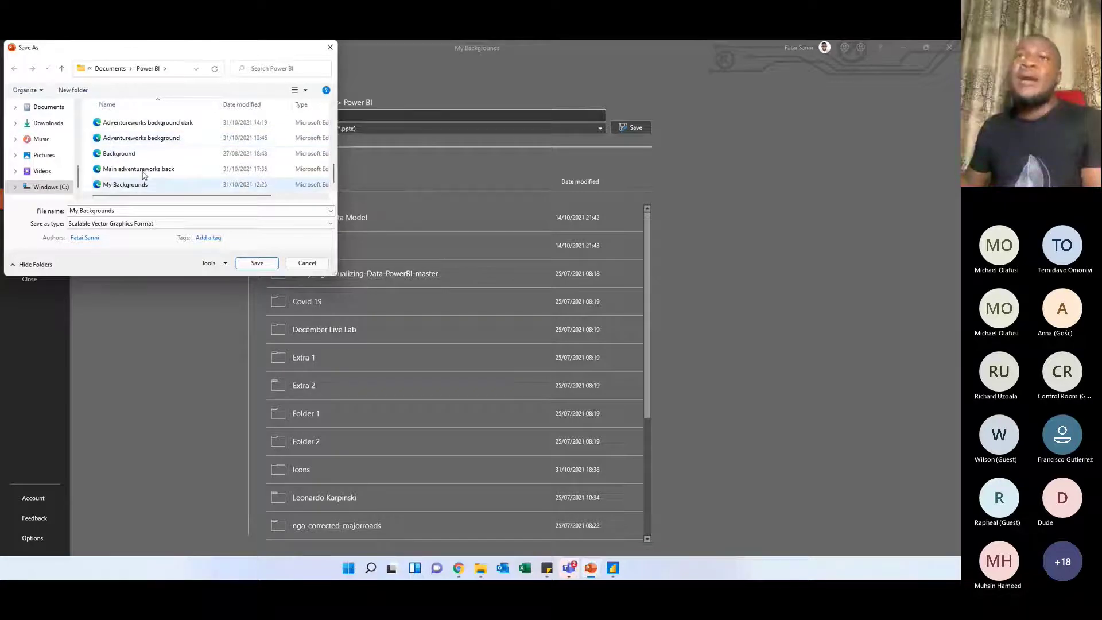
left_click(306, 263)
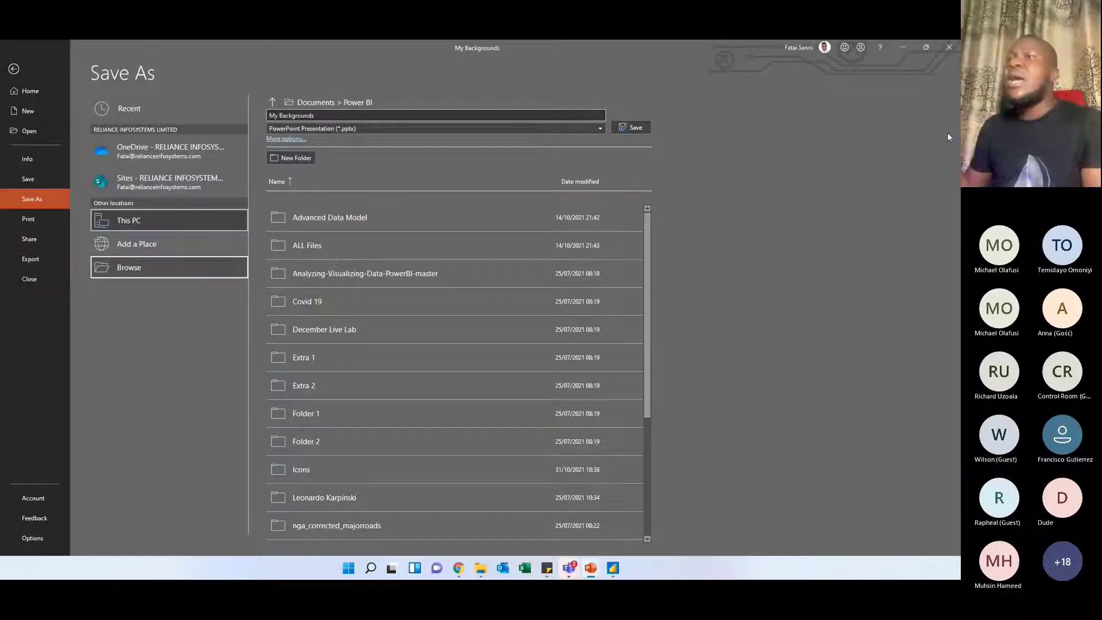
Switch to the VanArsdel report in Power BI Desktop
left_click(903, 43)
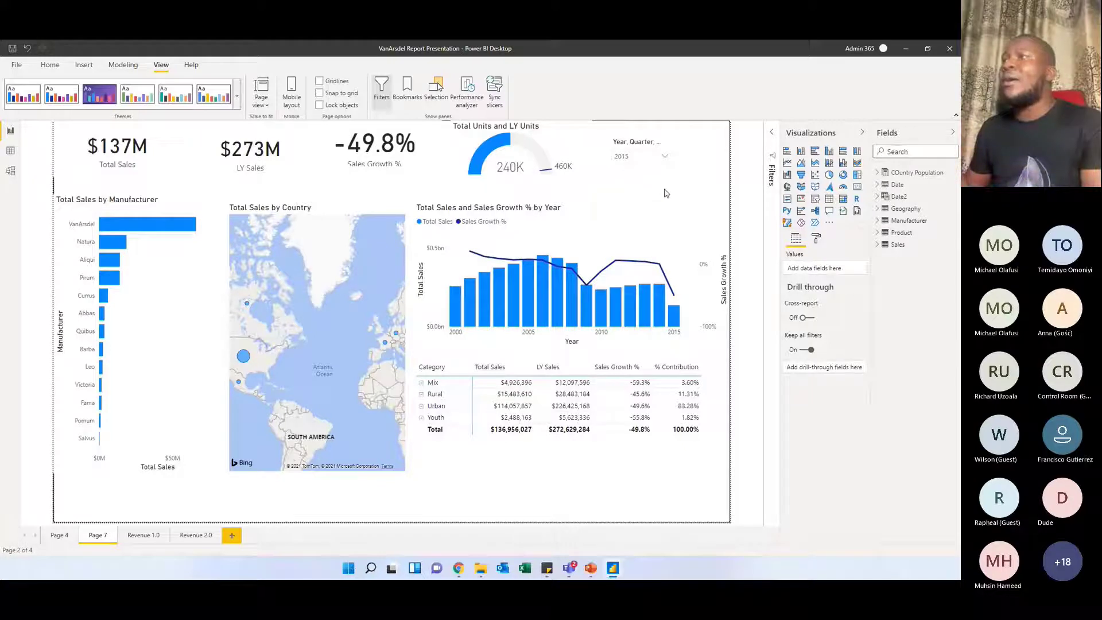
Add the Adventureworks background file from the Power BI folder as Page 7's page background image
left_click(816, 237)
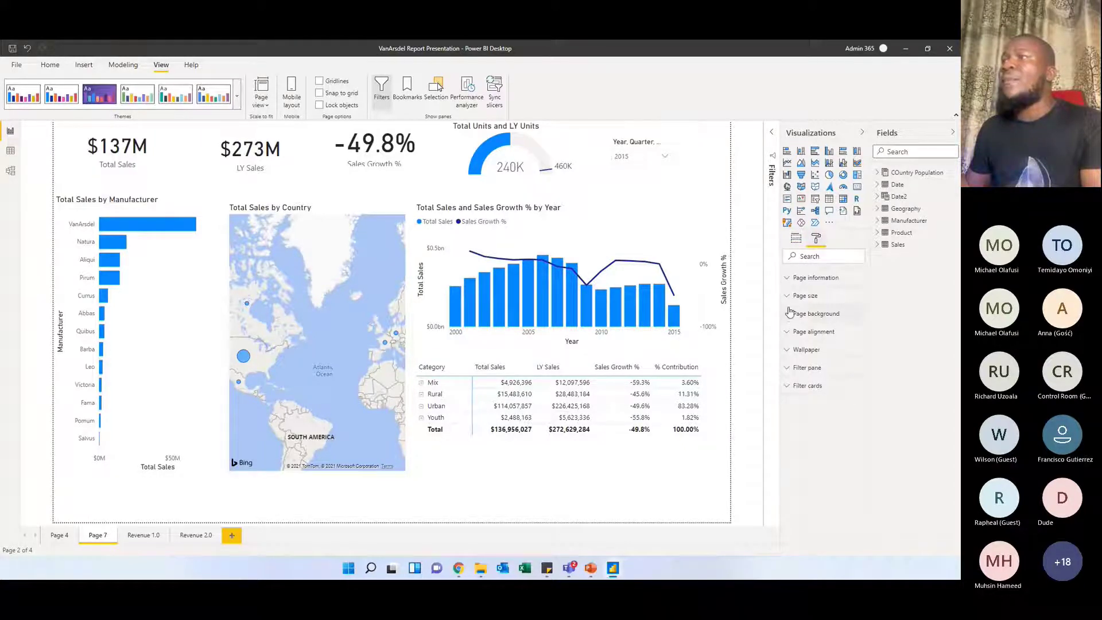
left_click(791, 313)
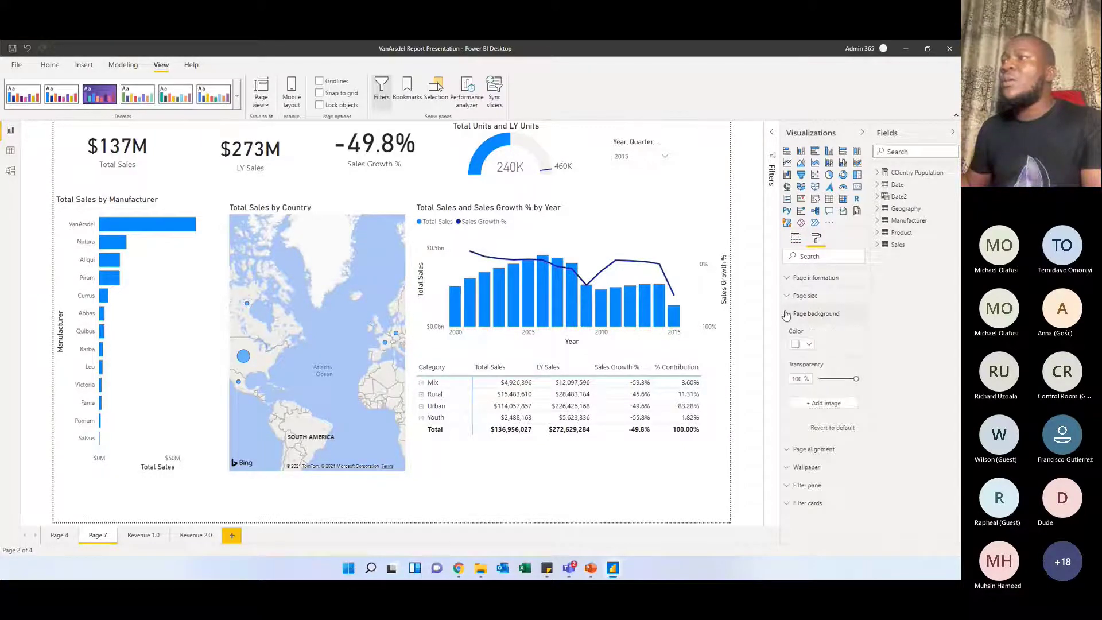
left_click(822, 404)
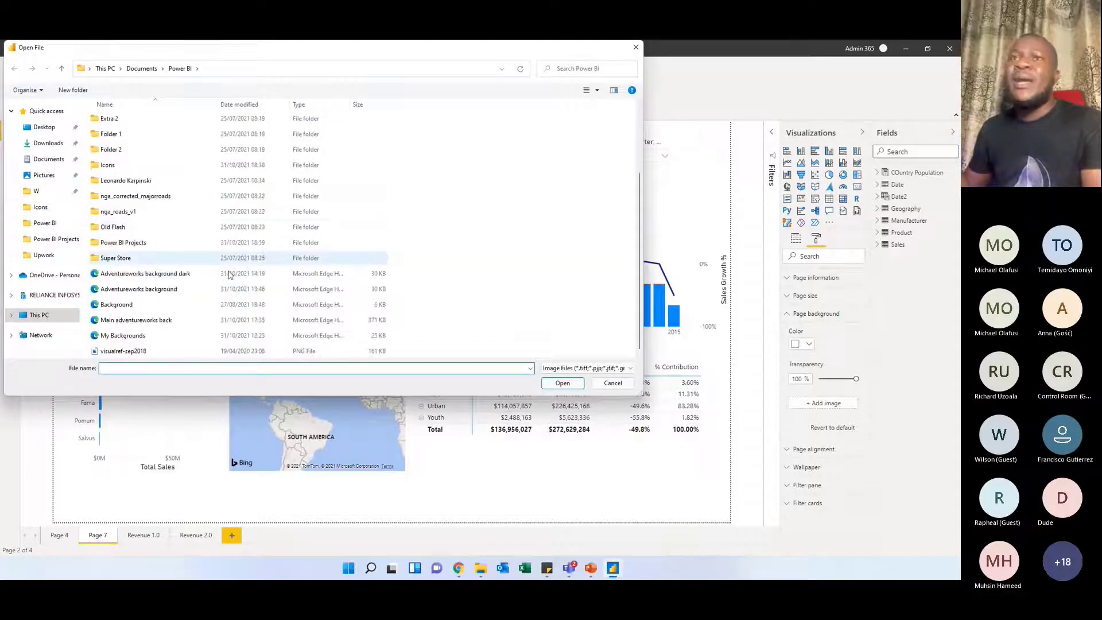
left_click(154, 290)
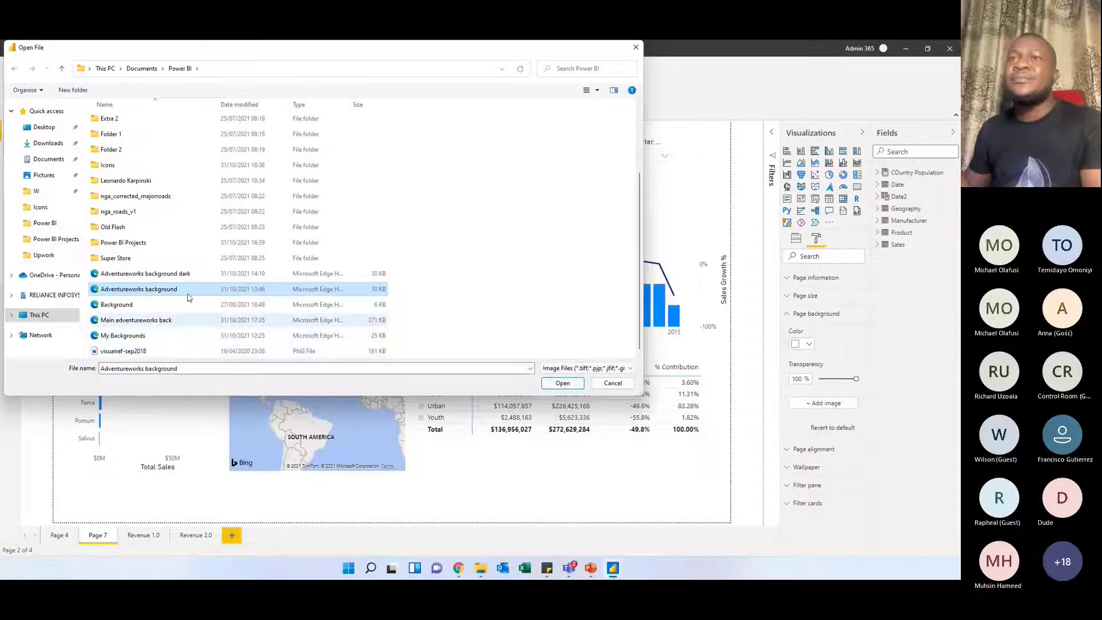
left_click(552, 385)
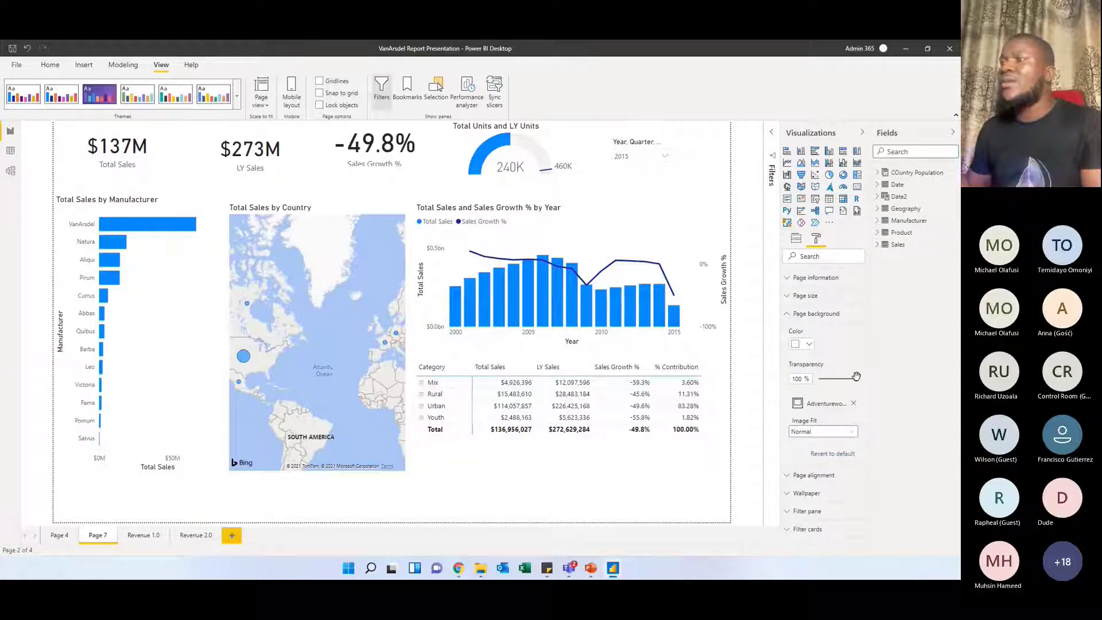
Set the page background's transparency to 0% and its image fit to Fit
left_click_drag(855, 376, 819, 378)
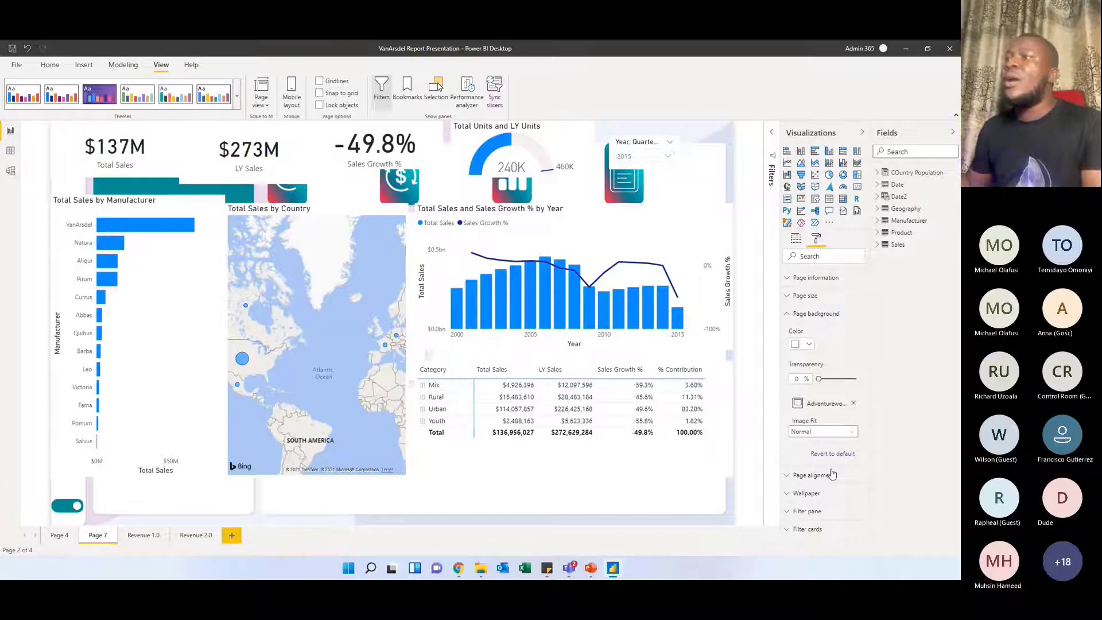
left_click(846, 436)
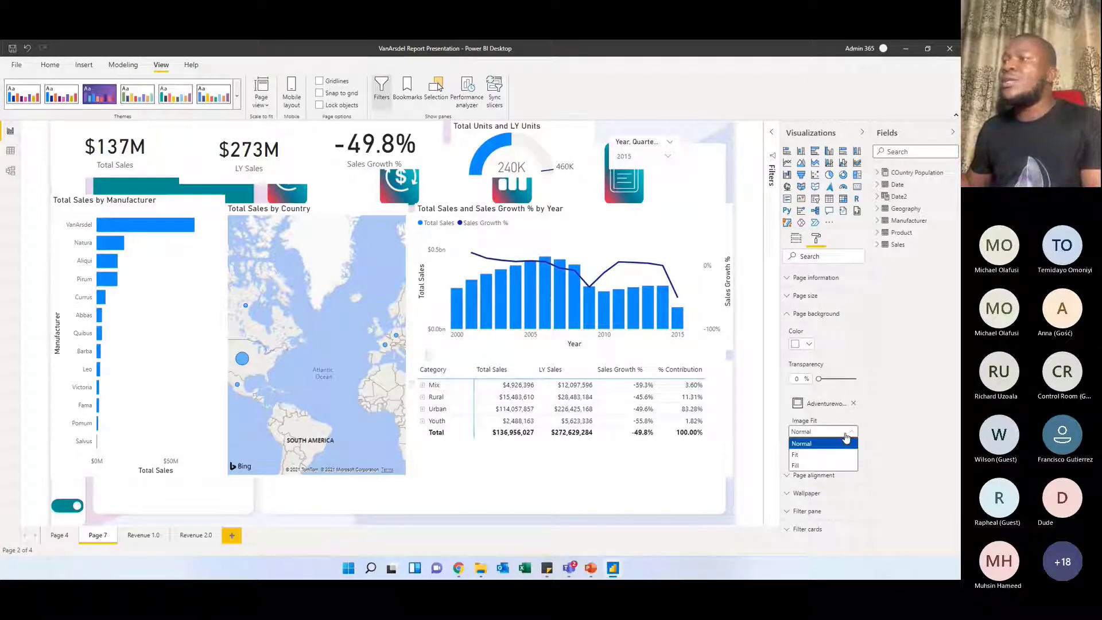
left_click(822, 455)
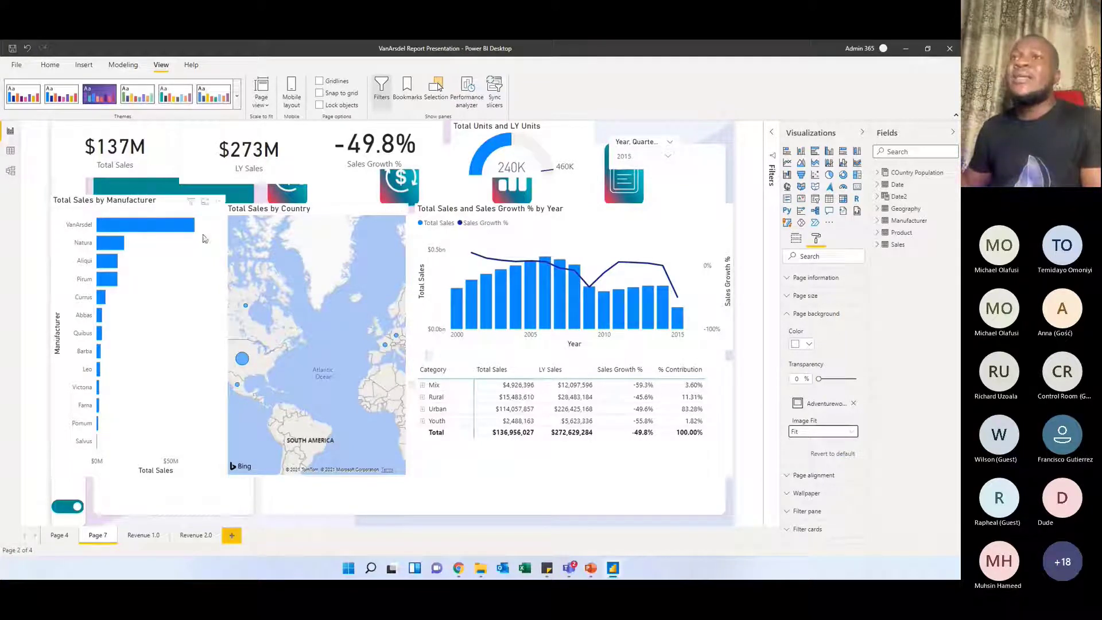
Shift the country map aside, then move the Total Sales by Manufacturer chart into the tall background panel and the Total Sales card over the teal block
left_click(260, 218)
left_click_drag(260, 219, 382, 239)
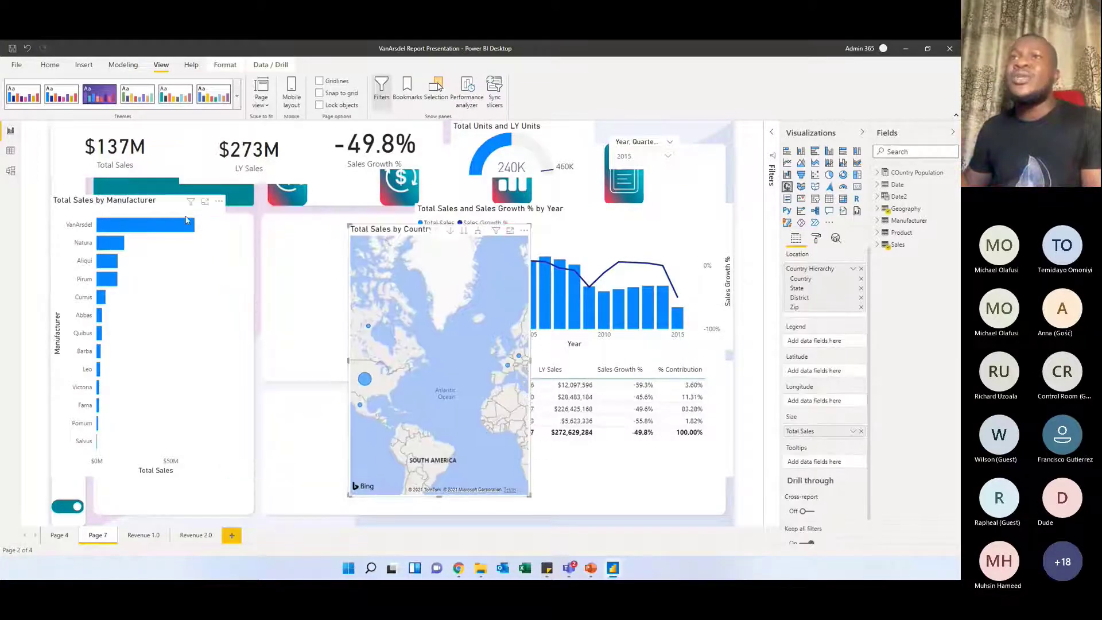
left_click_drag(167, 211, 248, 220)
left_click_drag(118, 155, 126, 178)
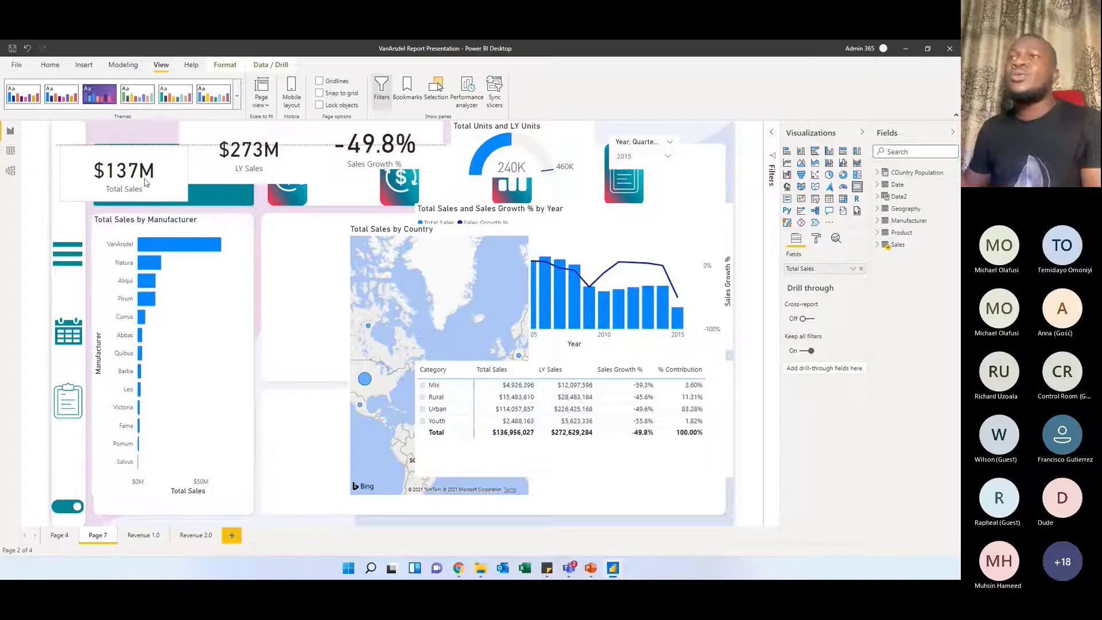
Shrink the Total Sales by Country map and place it at the top of the panel beside the manufacturer chart
left_click(397, 230)
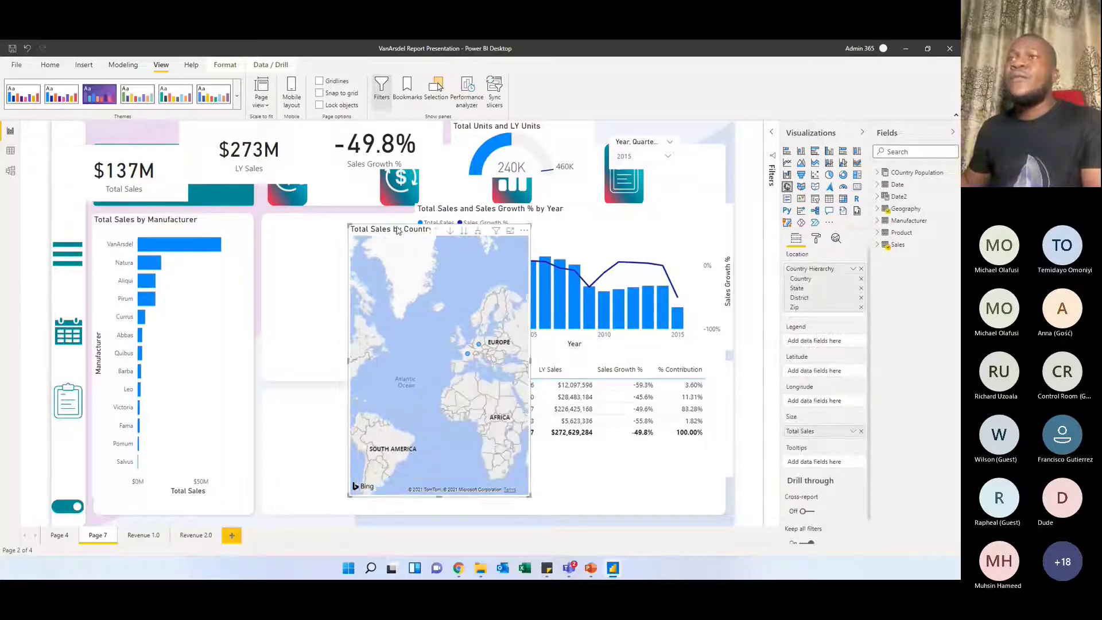
left_click_drag(397, 230, 317, 220)
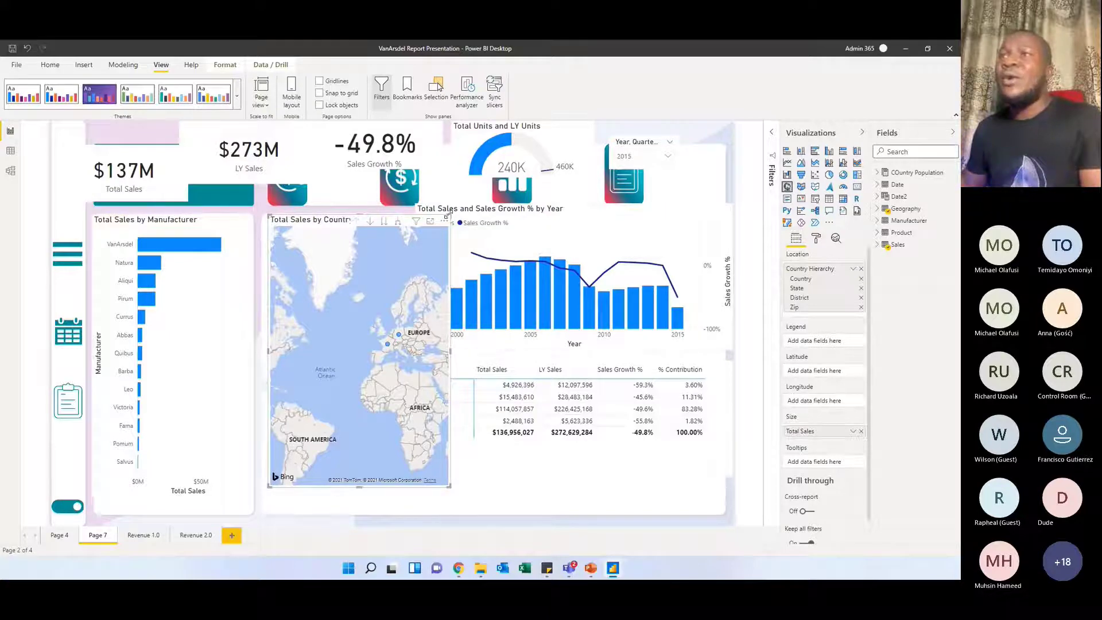
left_click_drag(450, 217, 442, 366)
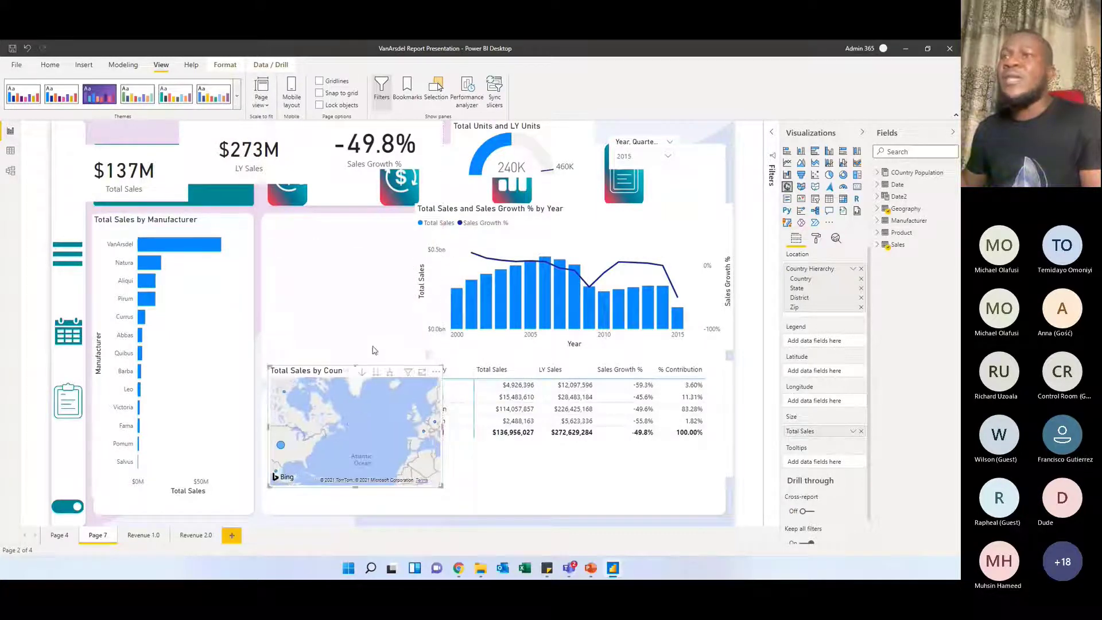
left_click_drag(330, 373, 321, 225)
Move the Total Sales and Sales Growth % by Year chart into the wide lower panel and resize it to the panel's width
left_click_drag(522, 230, 396, 404)
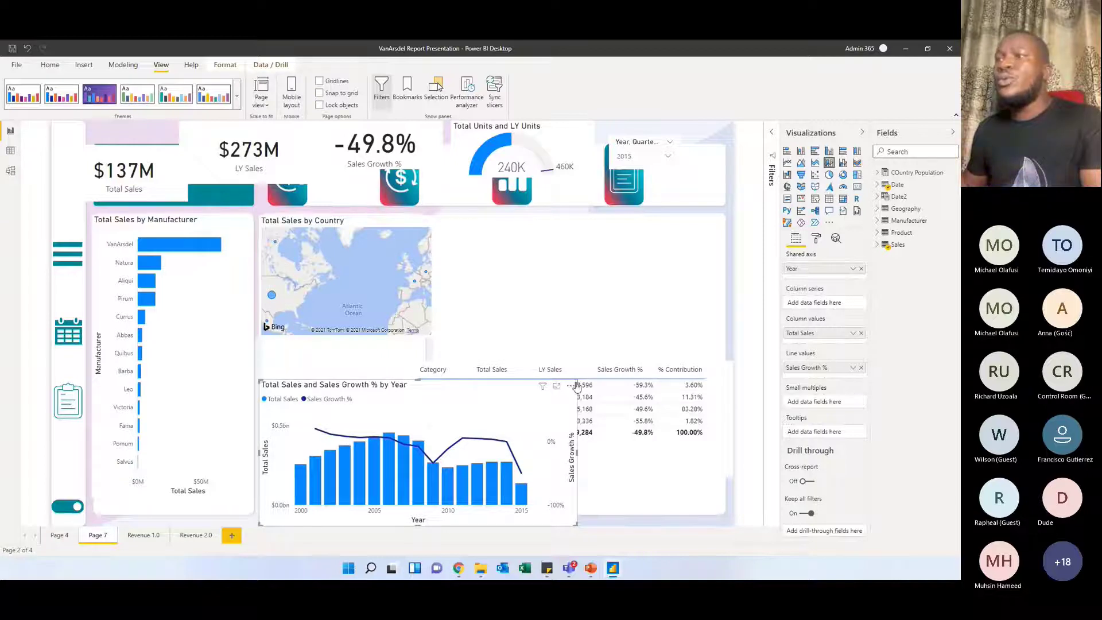
left_click_drag(576, 386, 587, 389)
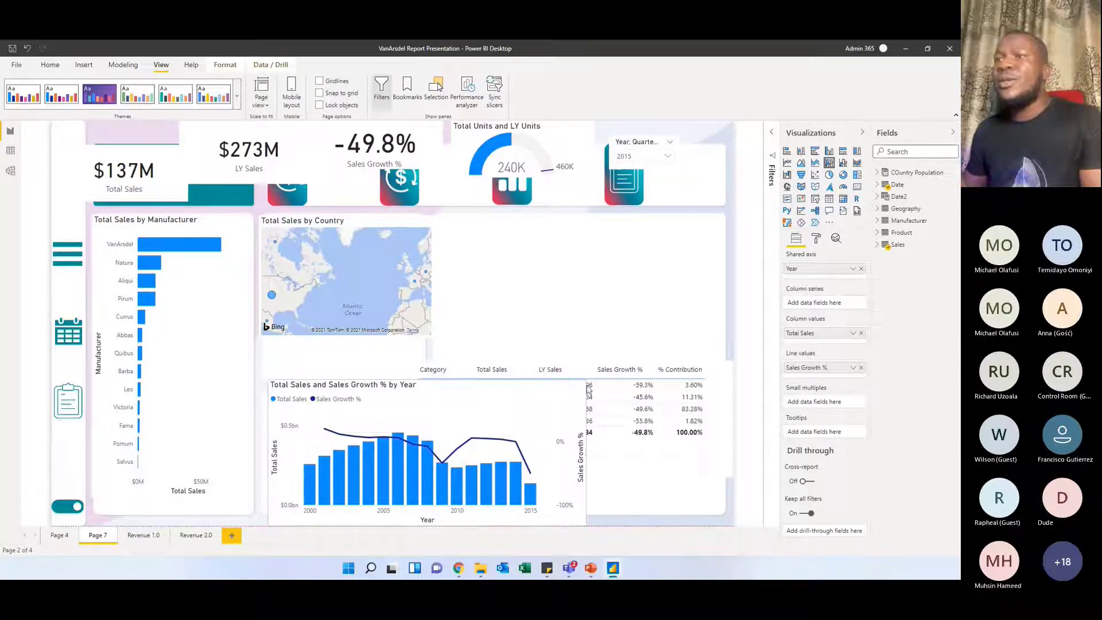
mouse_move(467, 387)
left_mouse_down()
mouse_move(455, 386)
mouse_move(464, 390)
left_mouse_up()
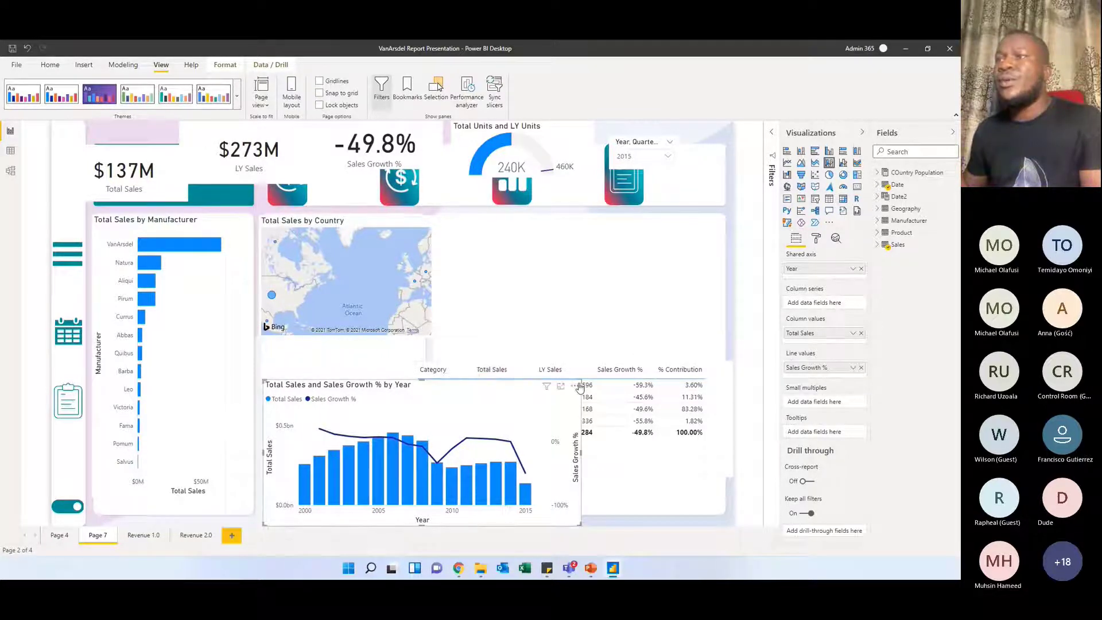
left_click_drag(579, 380, 716, 414)
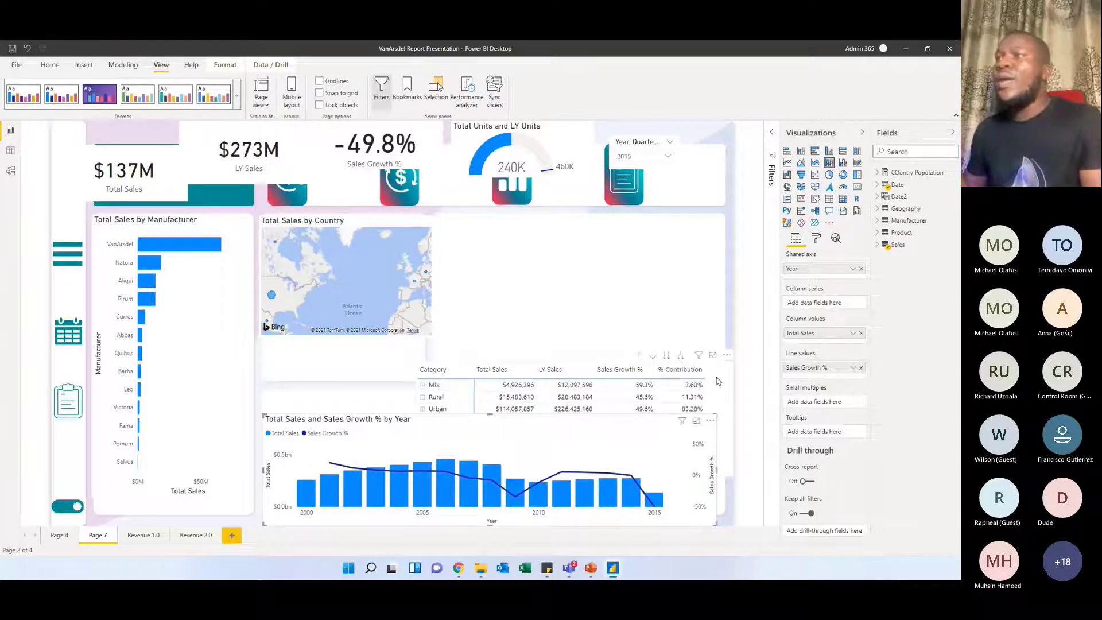
Move the Category matrix into the panel beside the map and resize both visuals to fill their panels
left_click(716, 382)
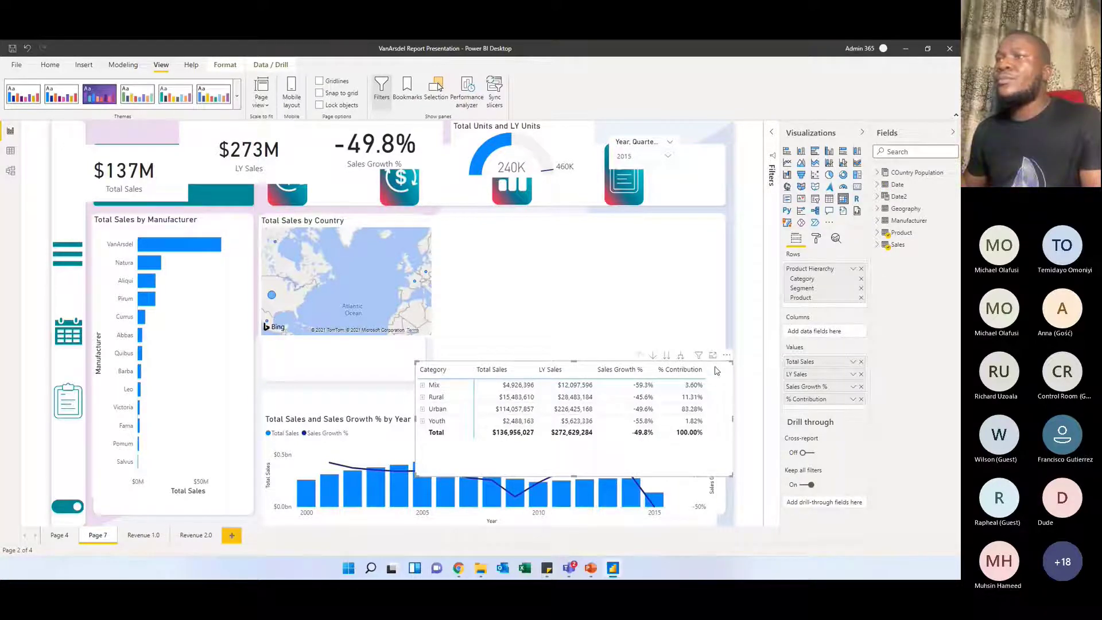
left_click_drag(566, 356, 586, 225)
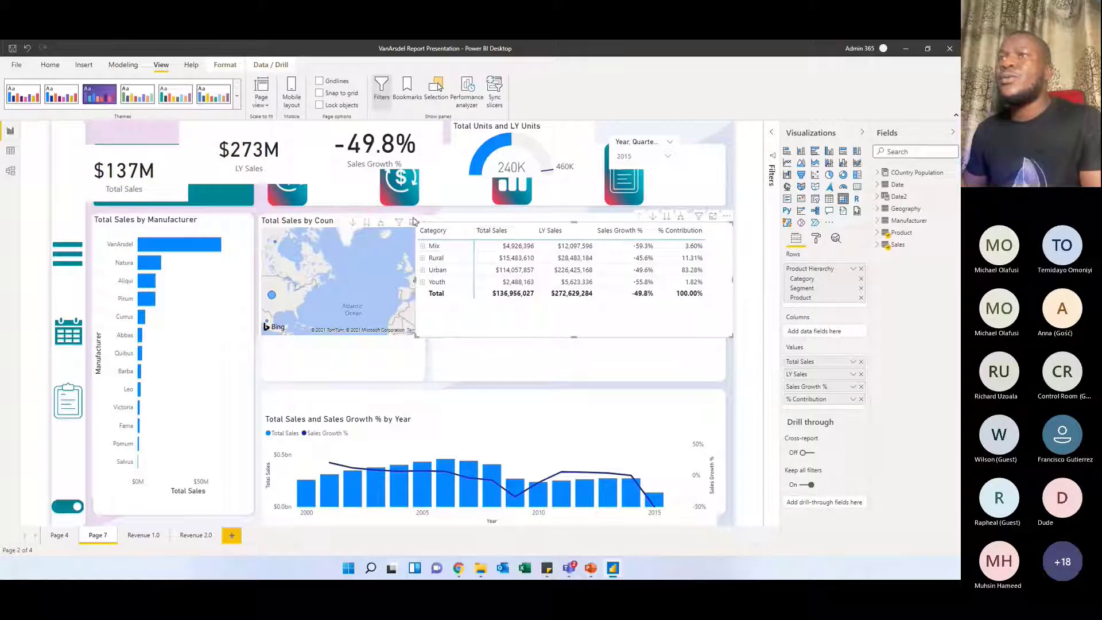
left_click_drag(415, 222, 450, 216)
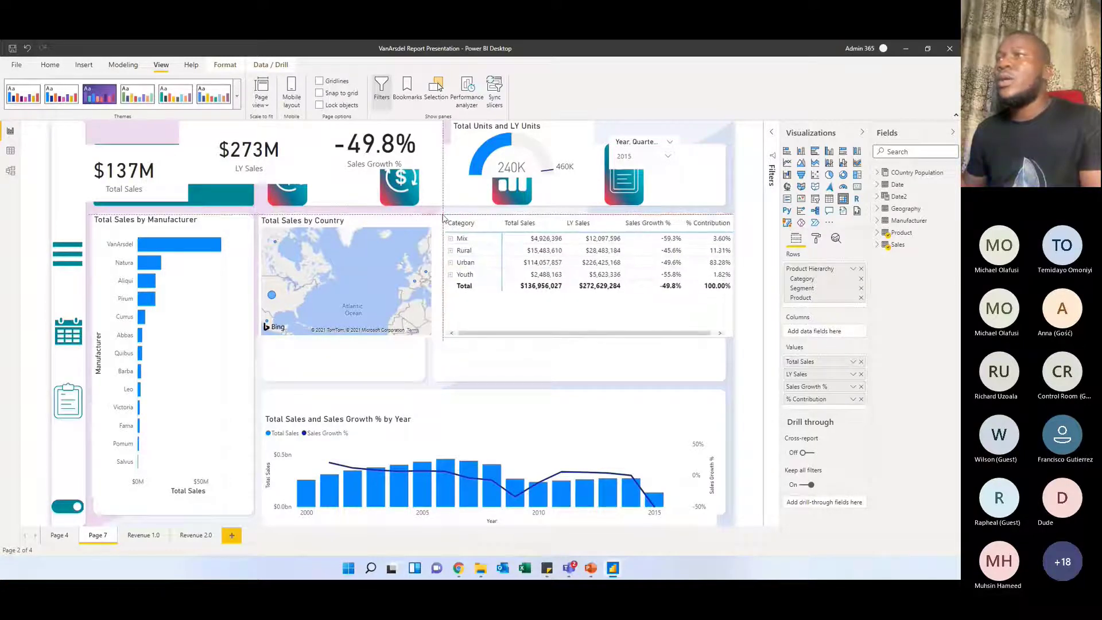
left_click_drag(731, 346, 721, 374)
left_click_drag(434, 337, 421, 373)
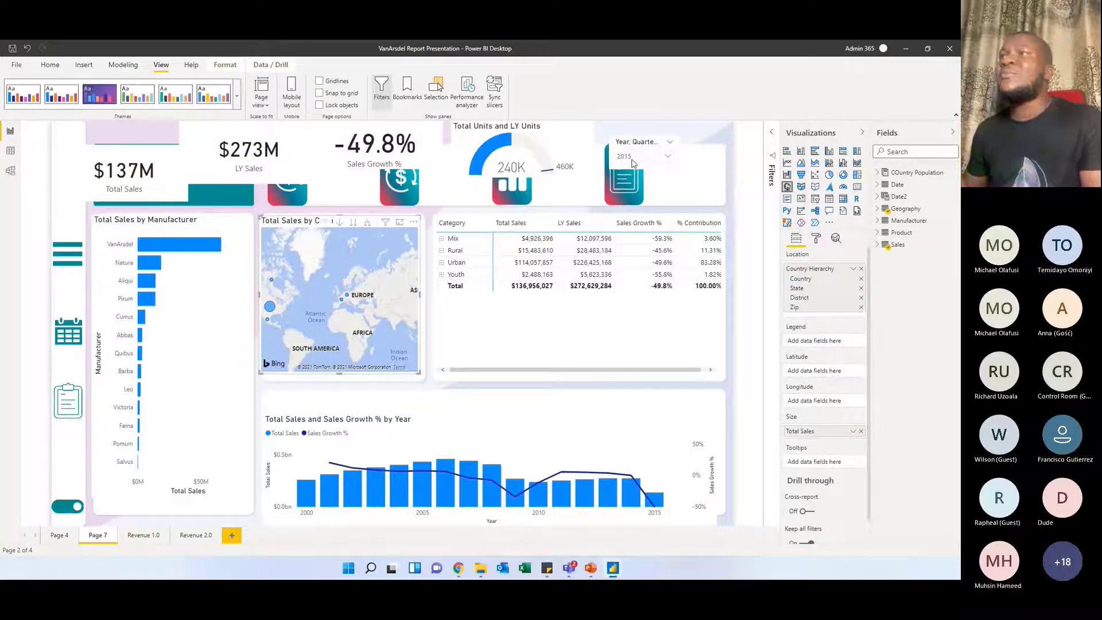
Move the year slicer and the Total Units and LY Units gauge out of the header strip onto the matrix panel
left_click(632, 164)
left_click_drag(624, 145, 475, 282)
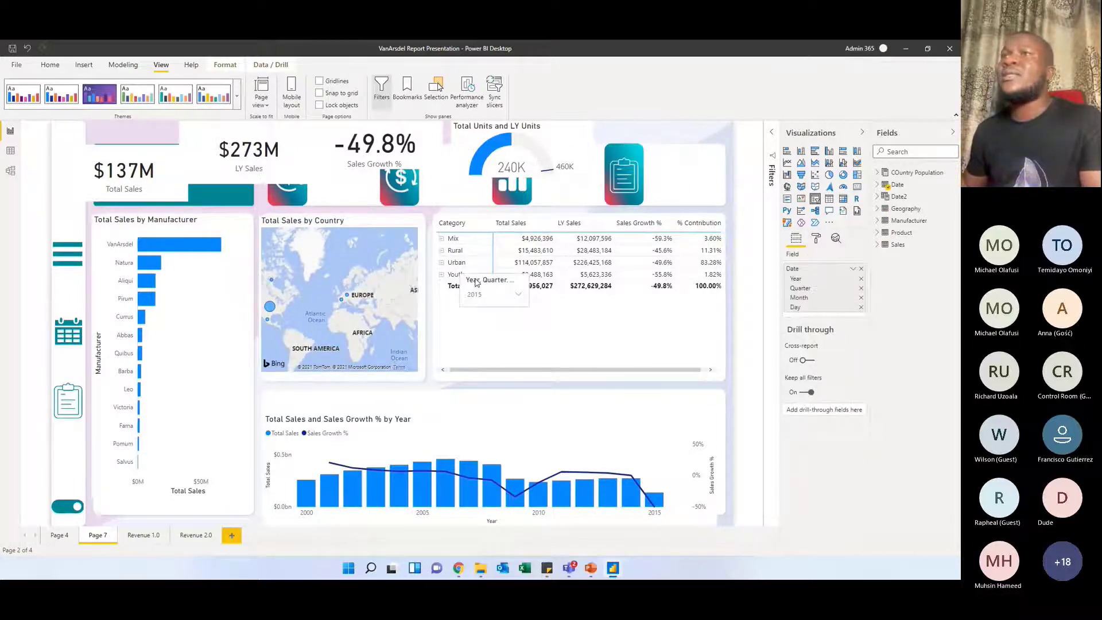
left_click_drag(528, 135, 571, 321)
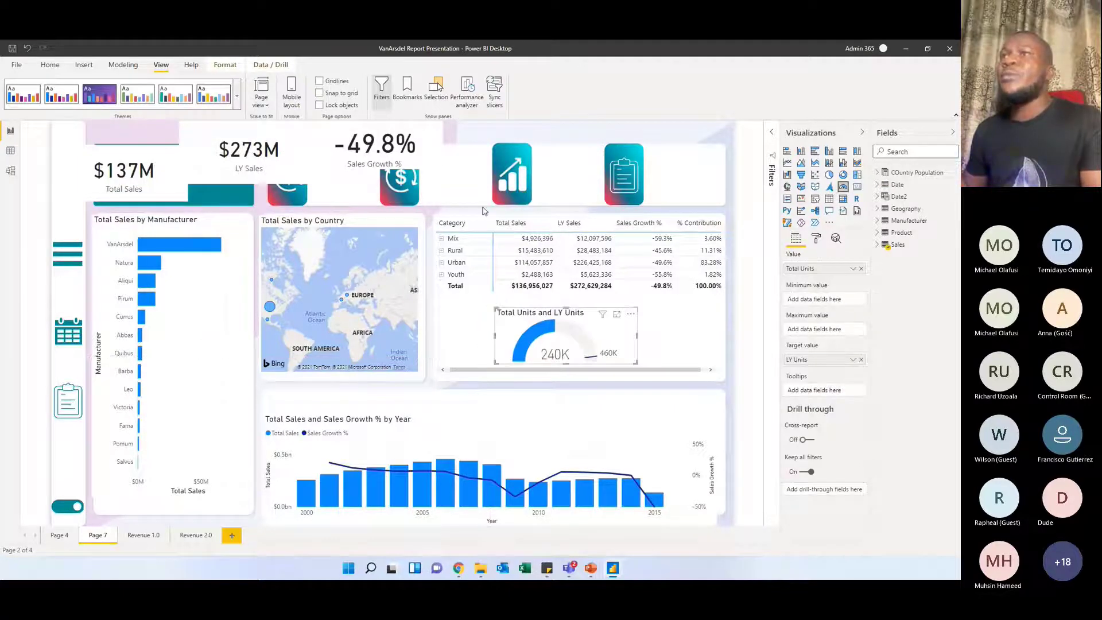
Arrange the Sales Growth %, LY Sales and Total Sales cards along the header strip's icons, narrowing the LY Sales and Total Sales cards
left_click_drag(410, 141, 634, 173)
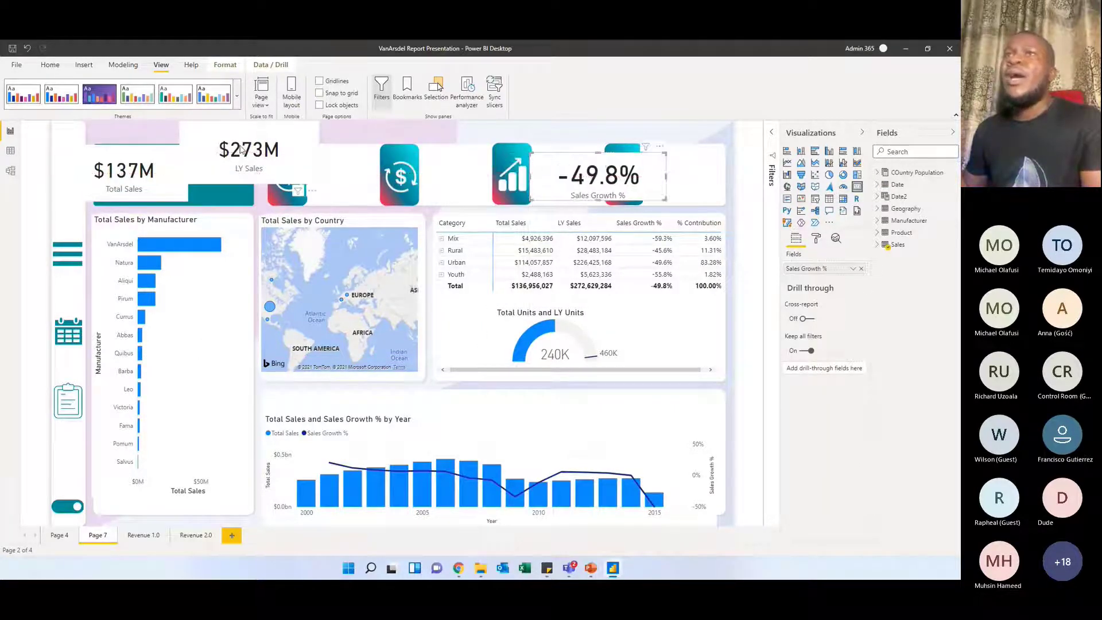
left_click_drag(278, 154, 520, 179)
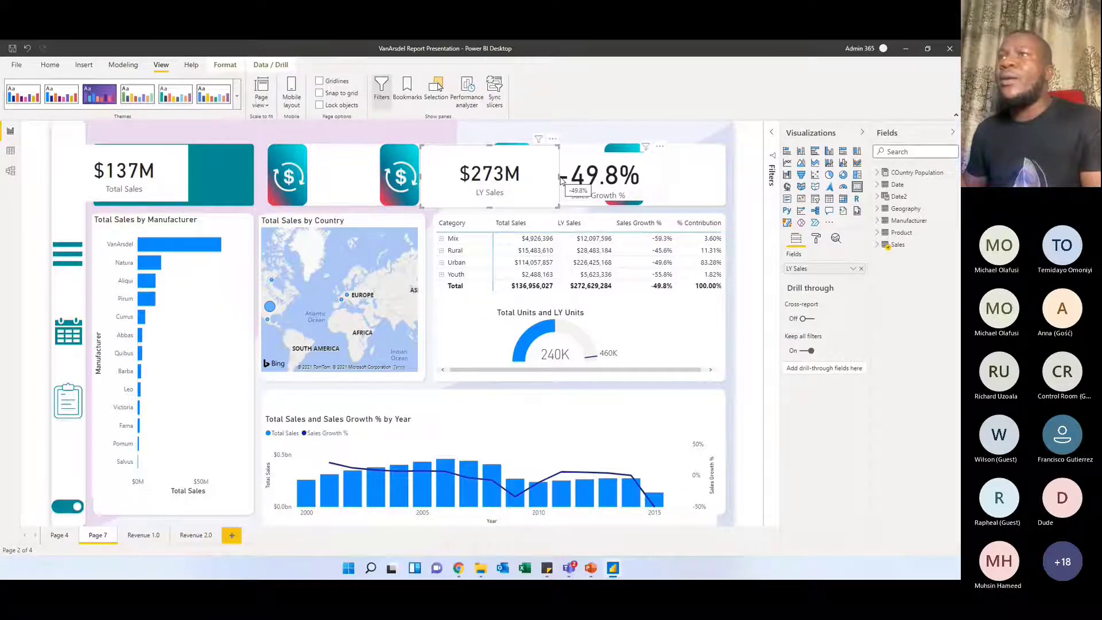
left_click_drag(561, 182, 498, 182)
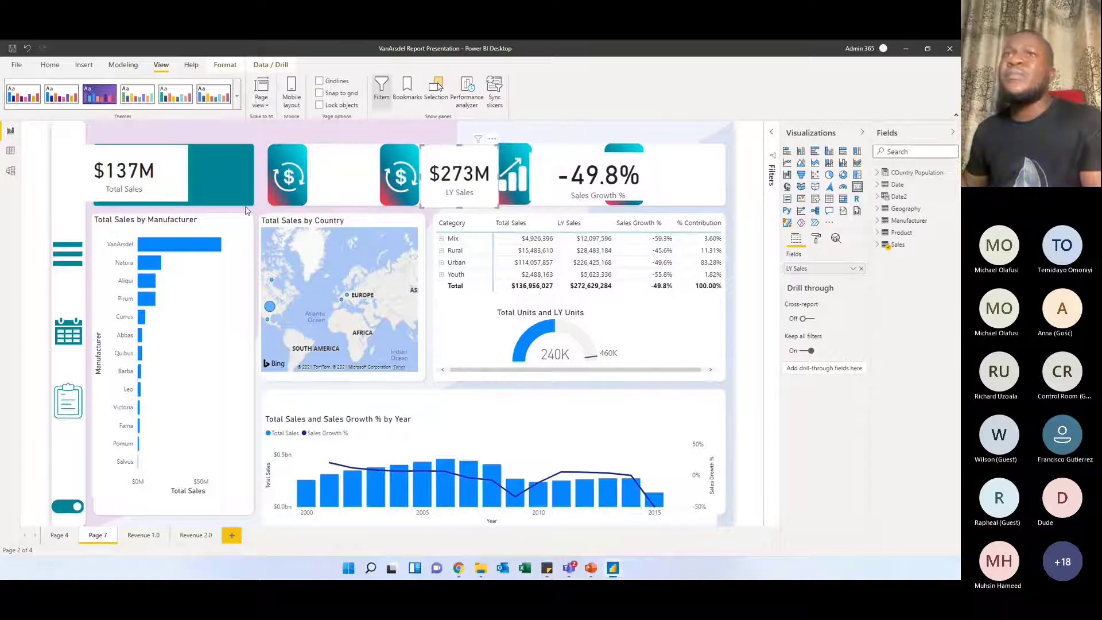
left_click_drag(141, 172, 375, 173)
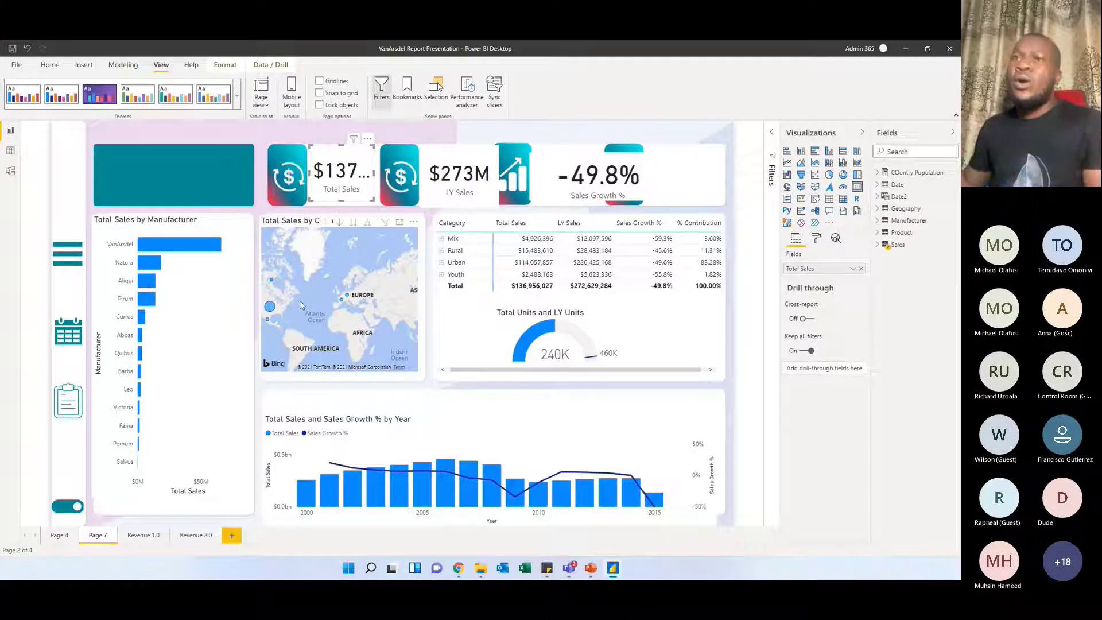
left_click(244, 308)
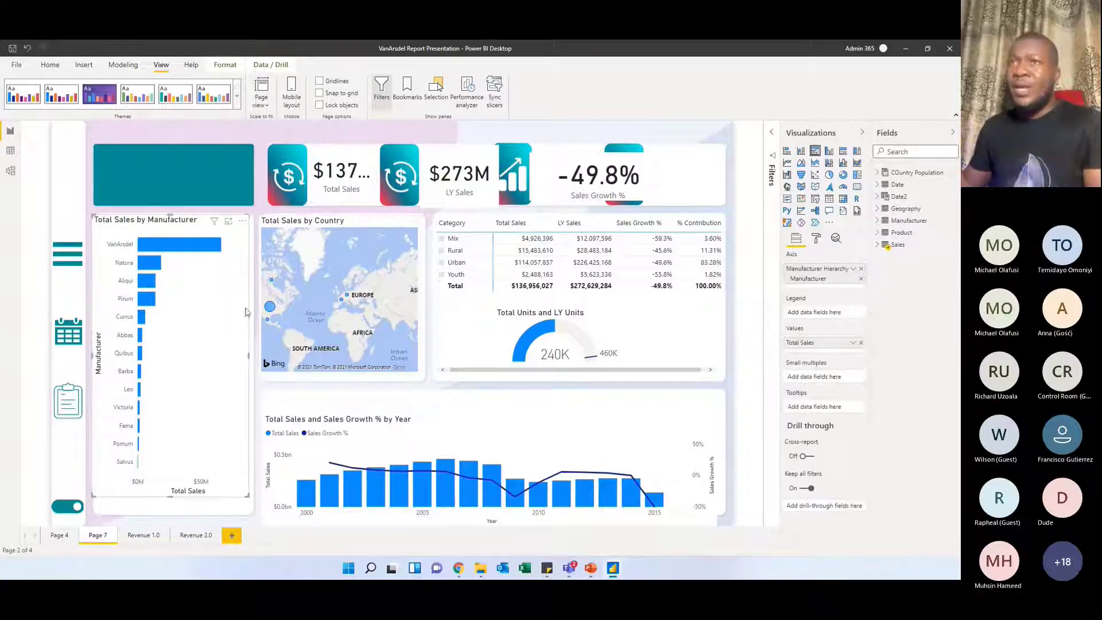
left_click(327, 195)
left_click(467, 191)
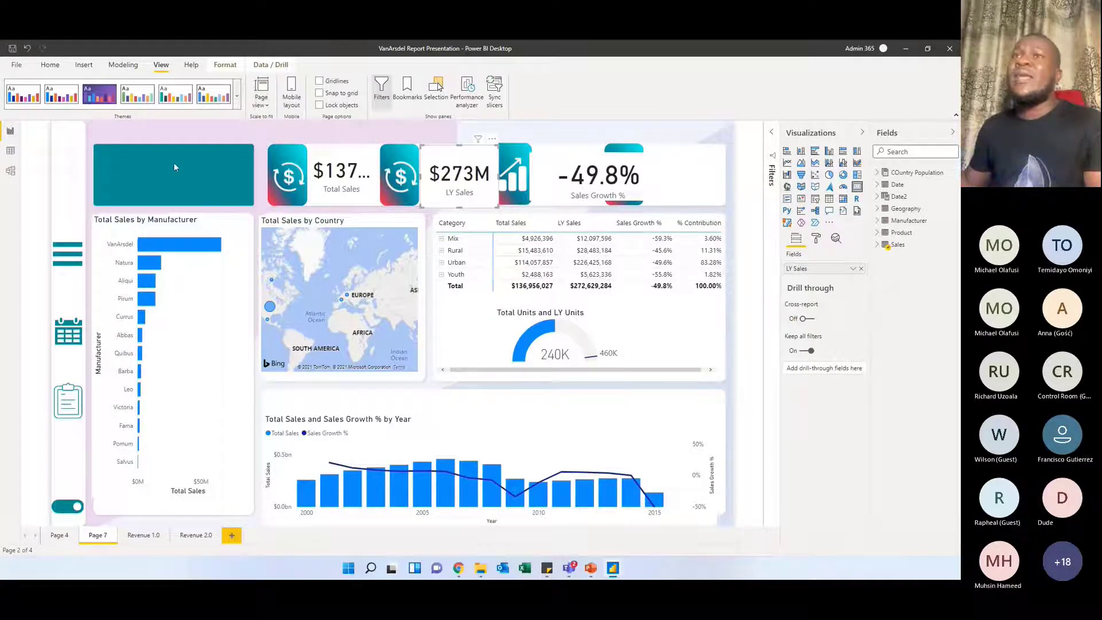
left_click(187, 164)
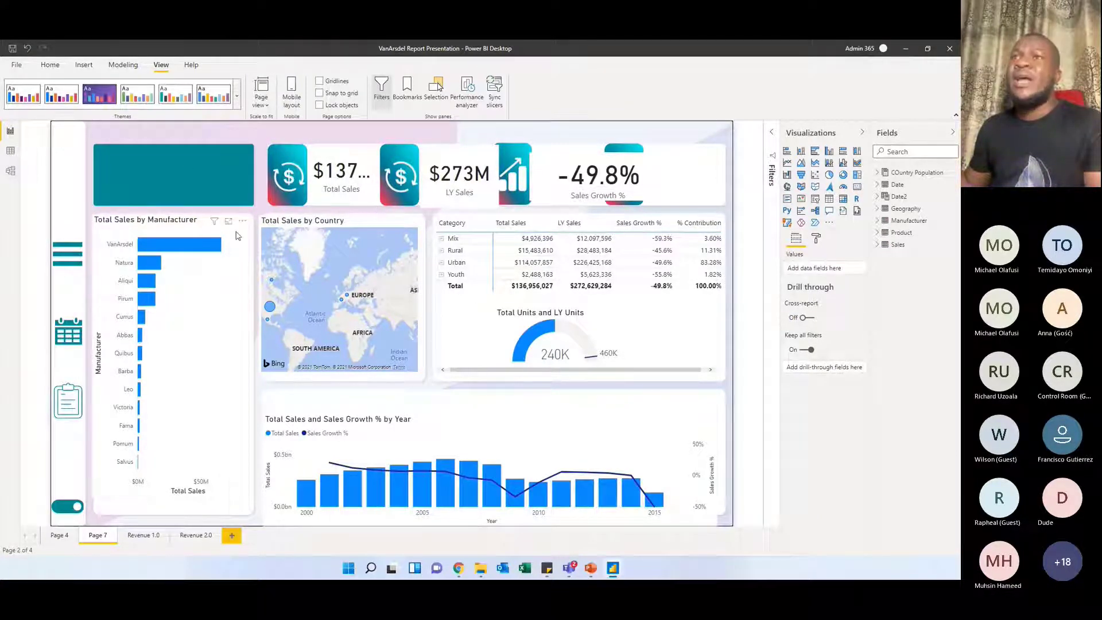
Try the purple, green and teal built-in themes on the report and apply the dark navy one
left_click(237, 97)
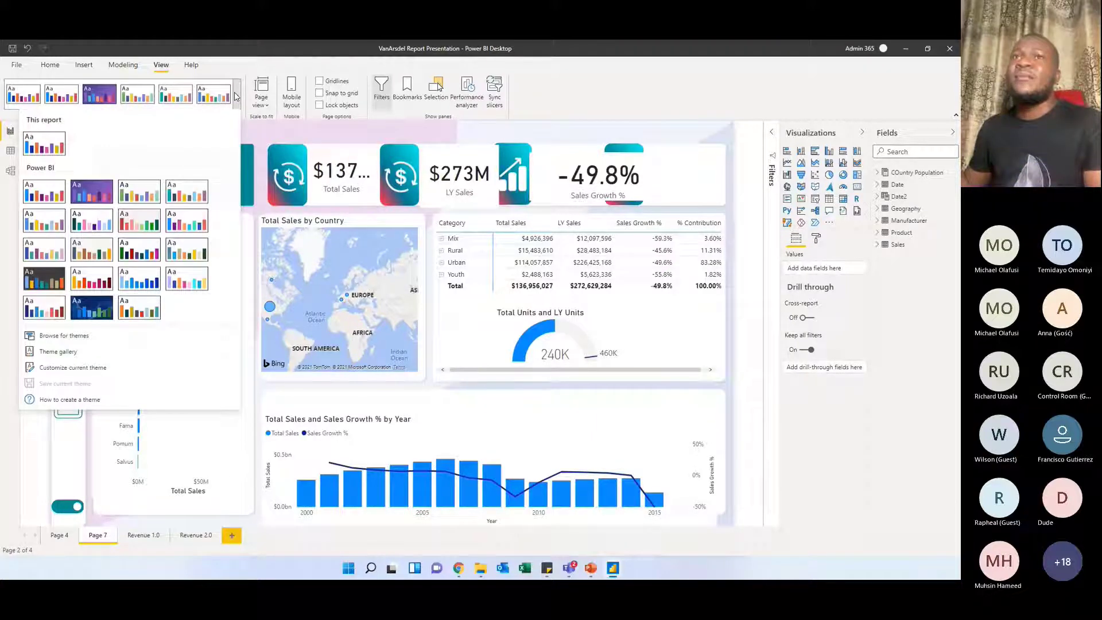
left_click(44, 197)
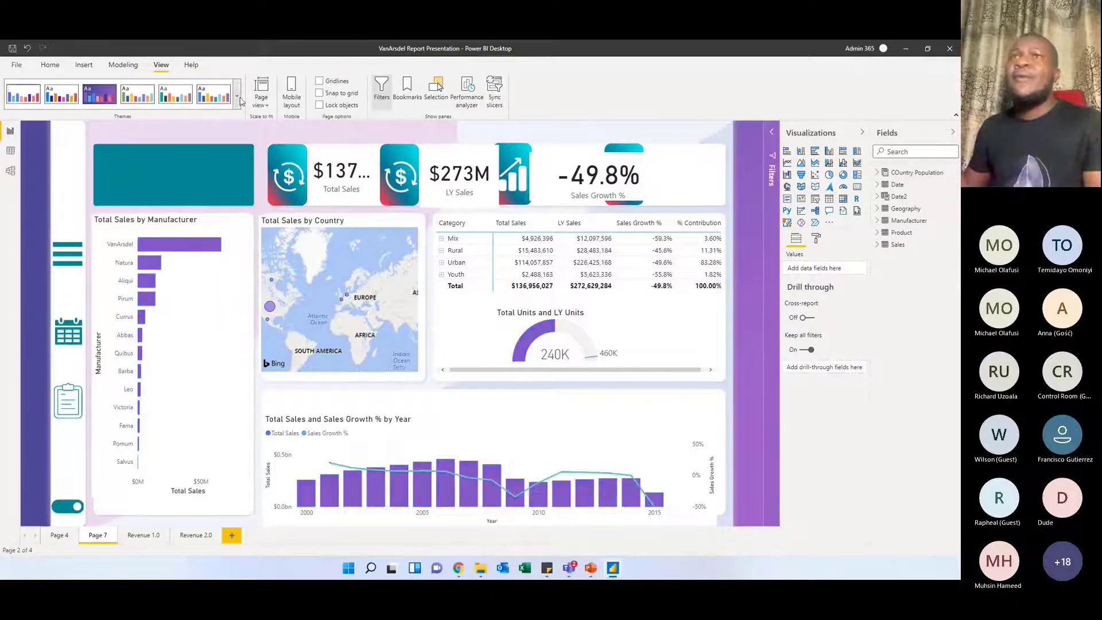
left_click(237, 96)
left_click(151, 189)
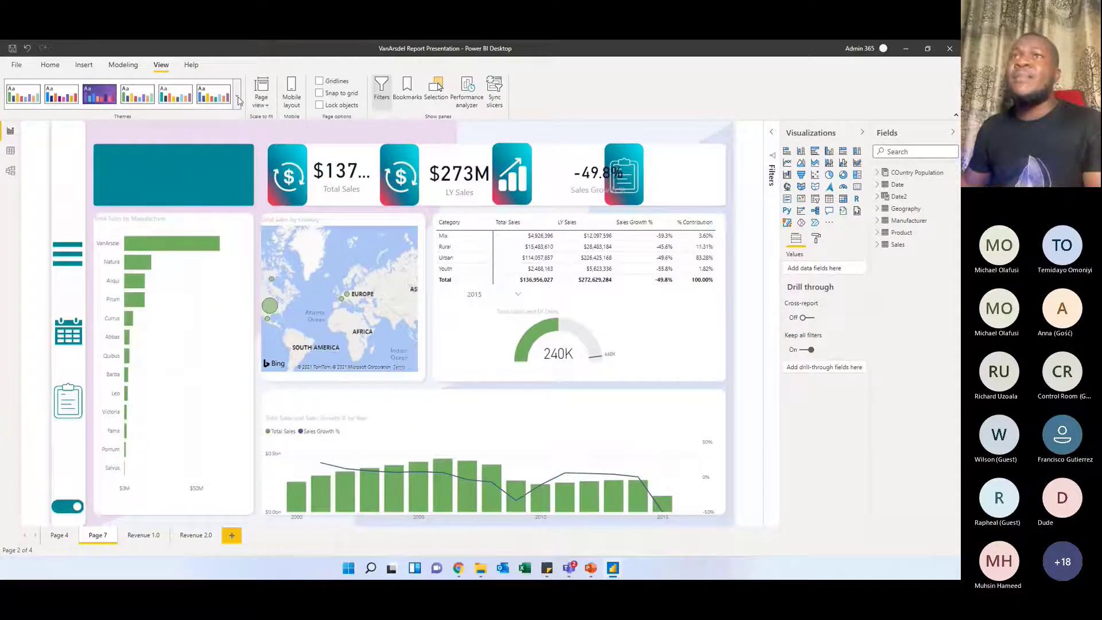
left_click(236, 96)
left_click(186, 191)
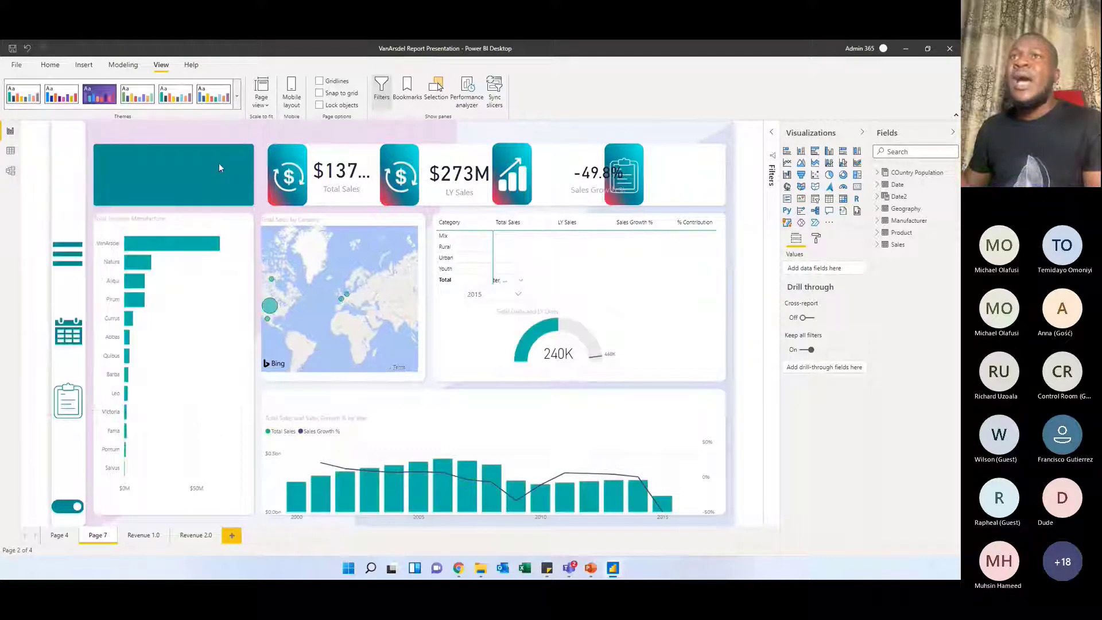
left_click(236, 100)
left_click(93, 224)
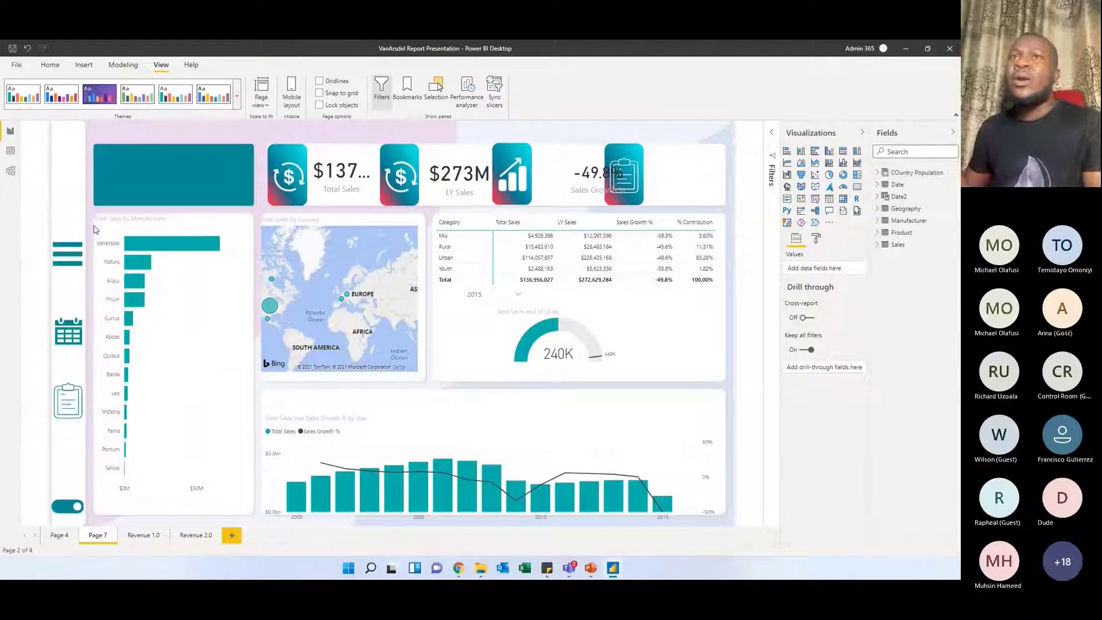
Try the bright blue built-in theme on the report and reapply the dark navy Colorblind Safe theme
left_click(236, 102)
left_click(187, 192)
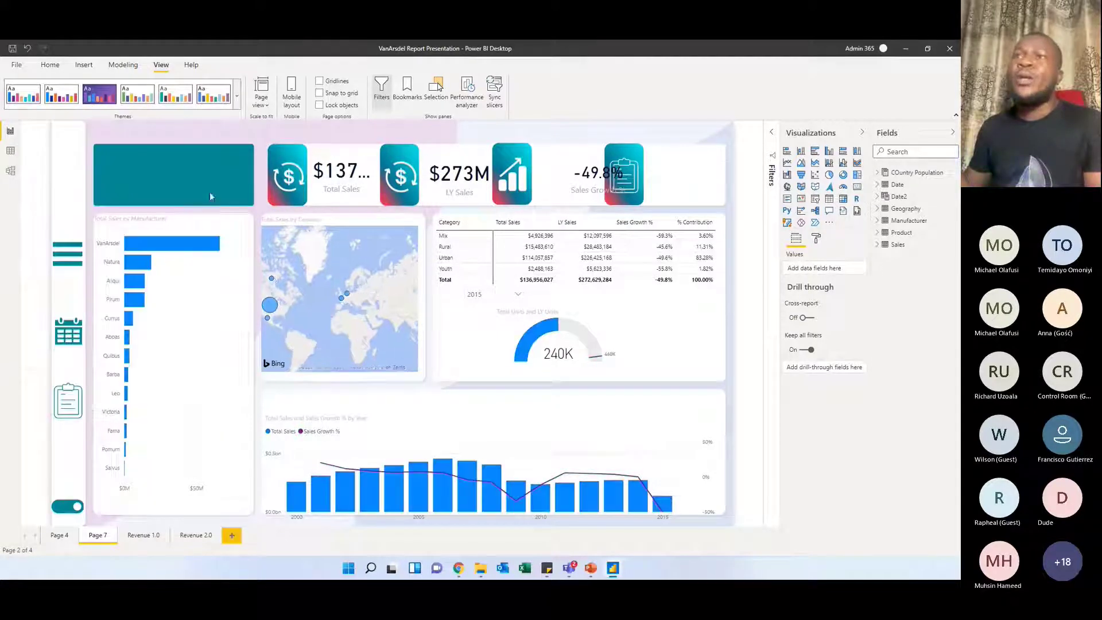
left_click(236, 100)
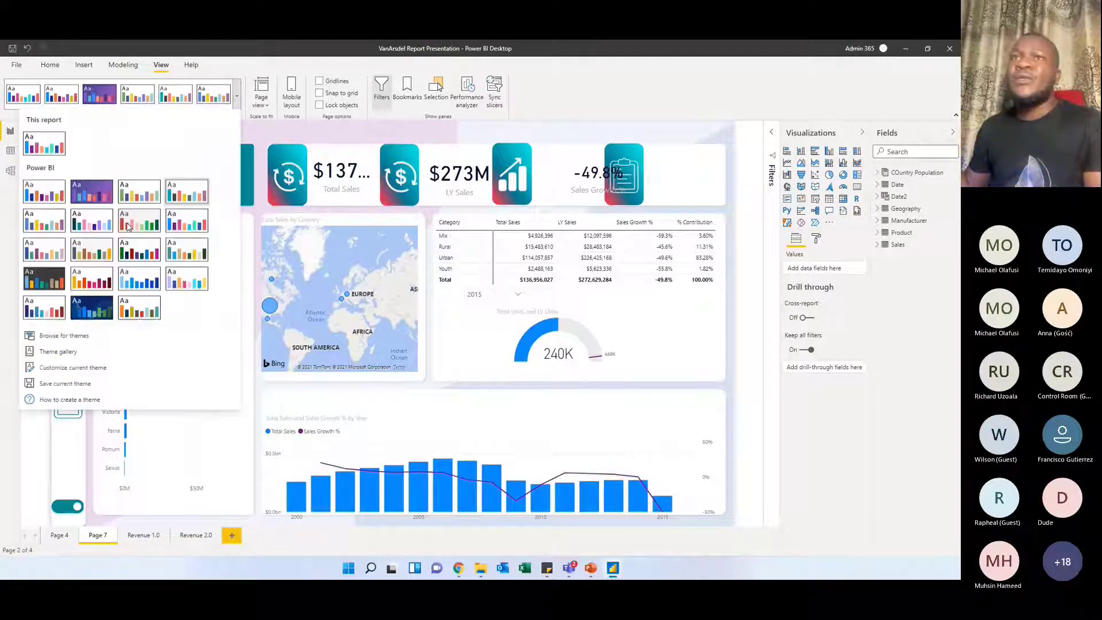
left_click(92, 222)
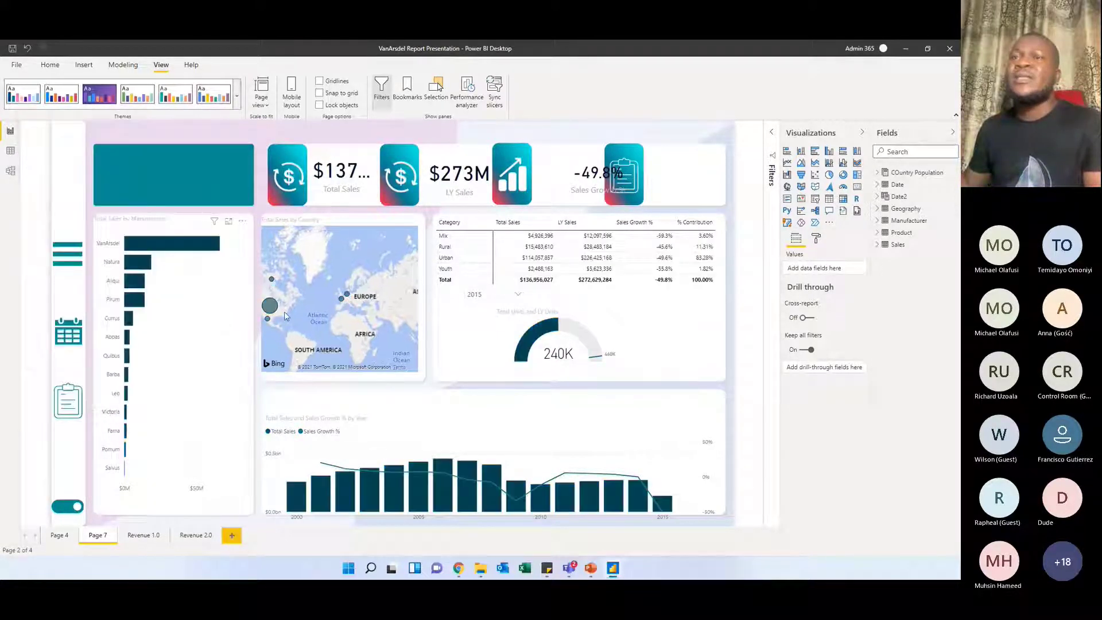
Open the online theme gallery and return to the report to look over the available theme options
left_click(237, 102)
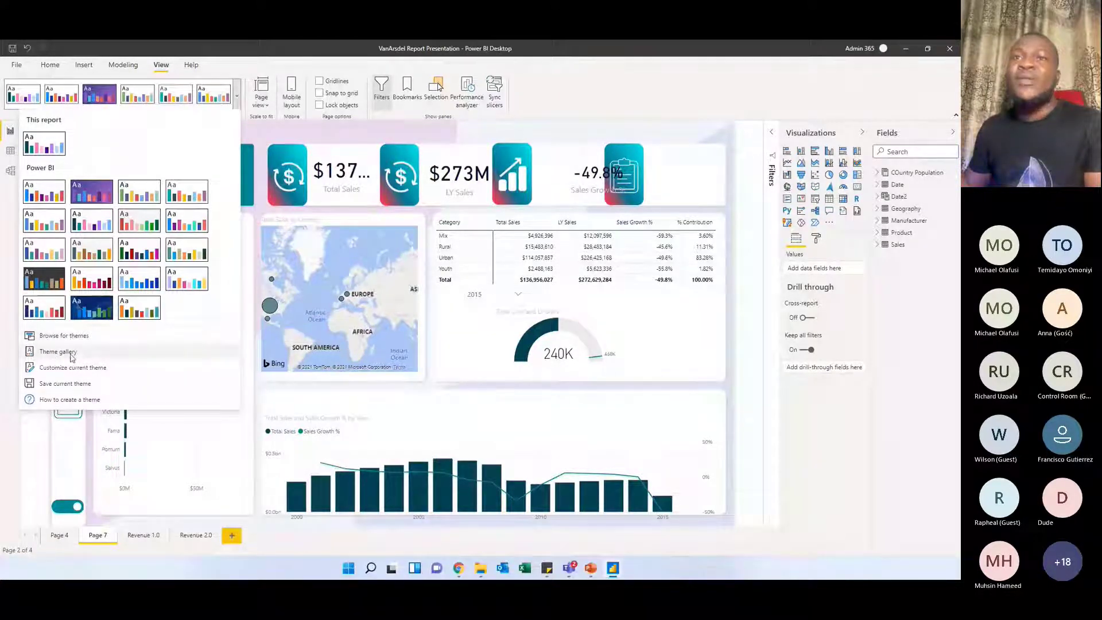
left_click(54, 353)
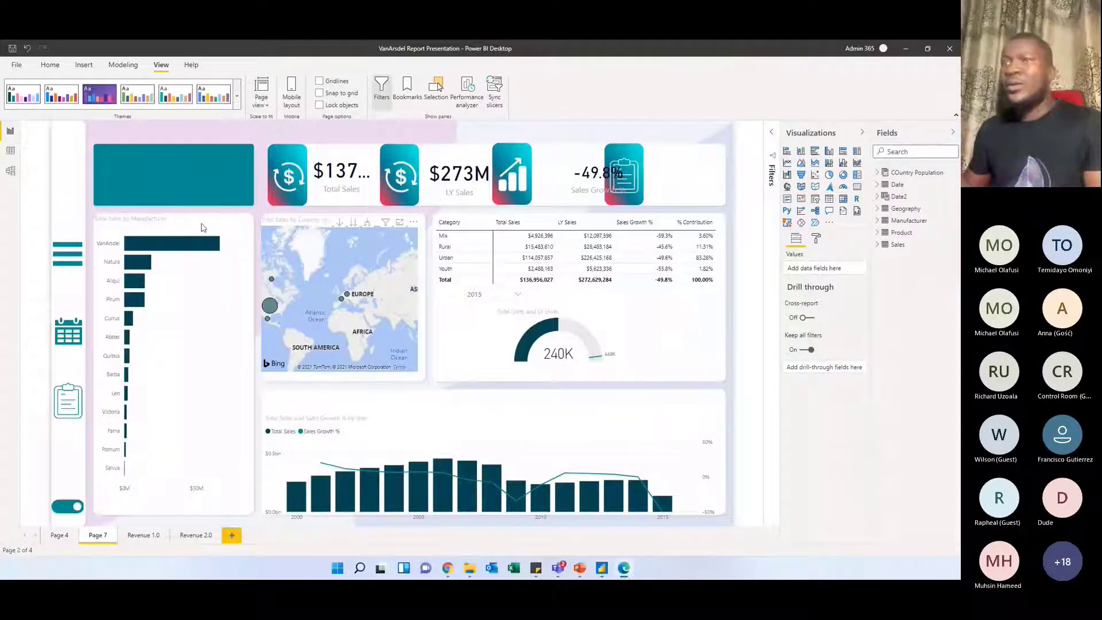
left_click(237, 96)
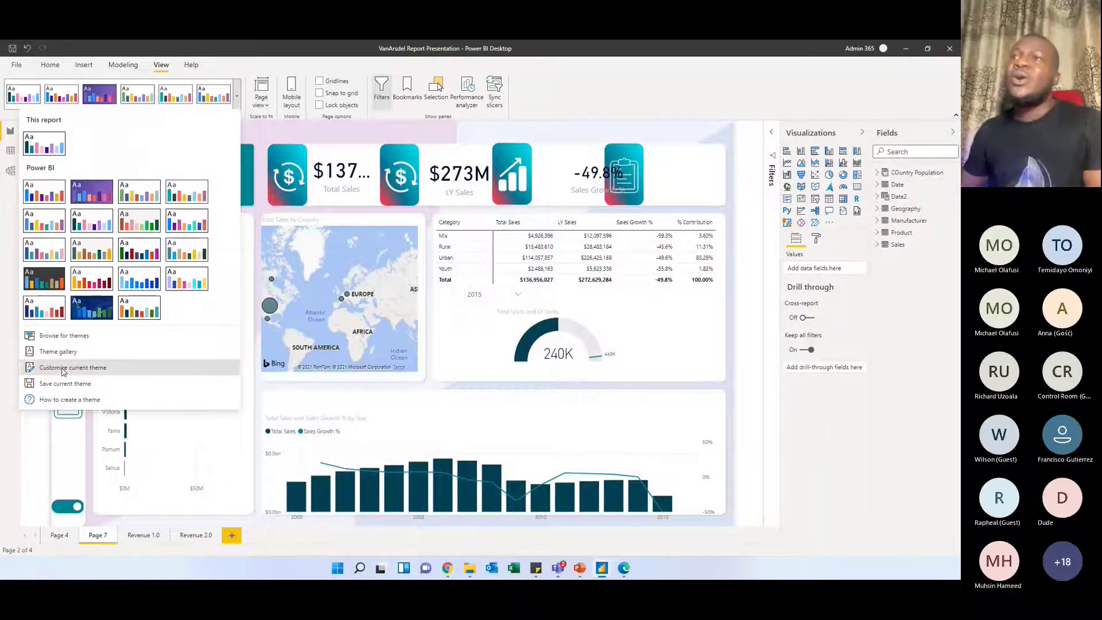
left_click(296, 281)
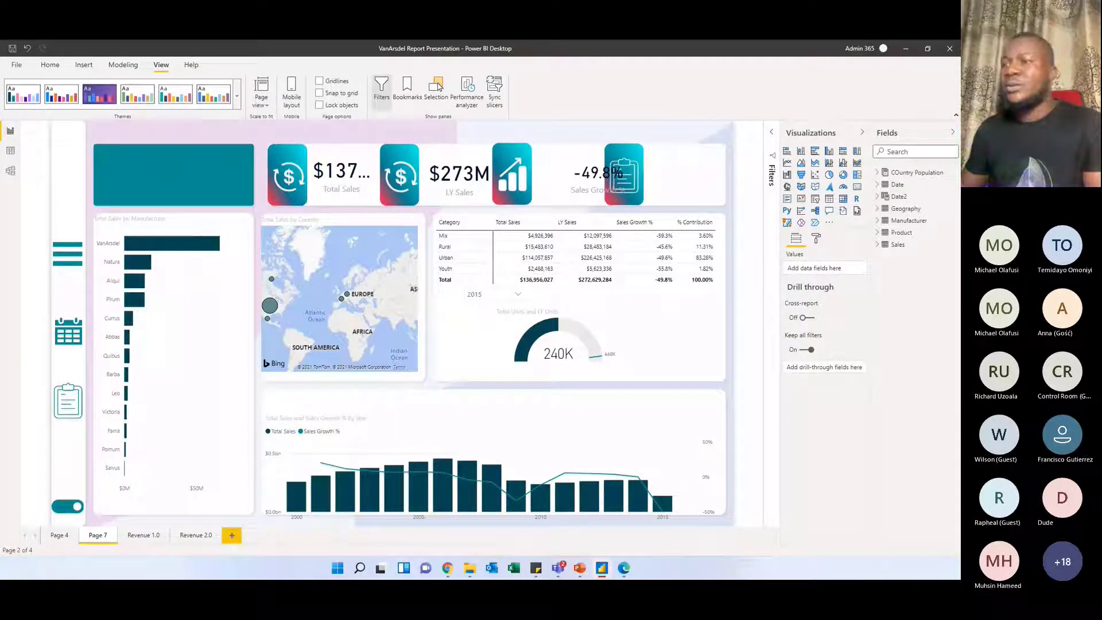
Open the current theme for customization and inspect the hex codes of Color 1 and Color 2
left_click(239, 101)
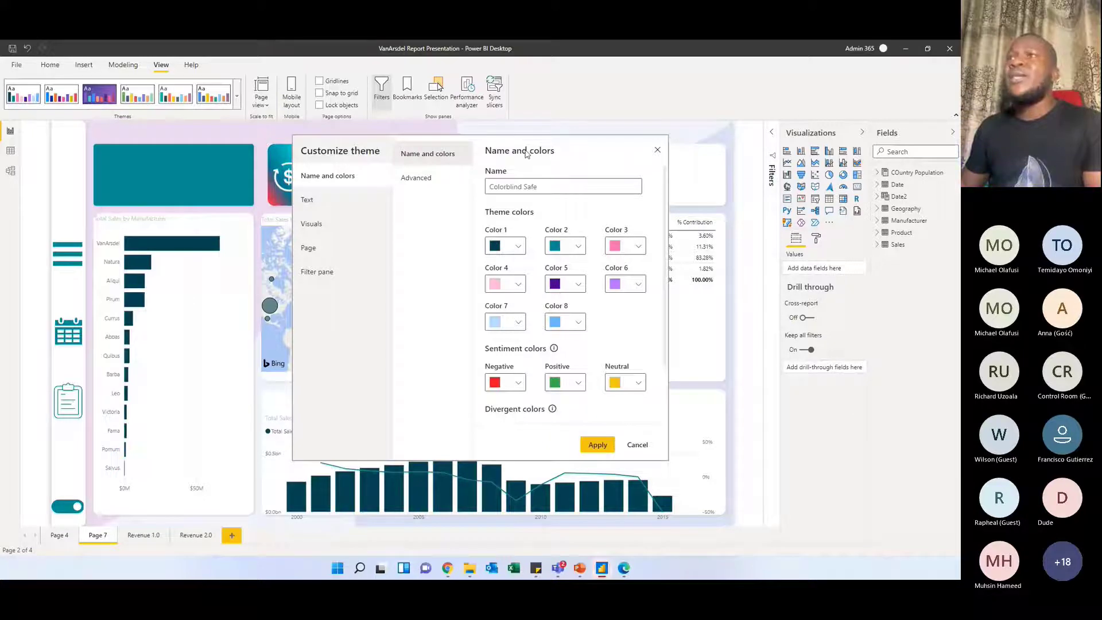
left_click_drag(524, 144, 482, 125)
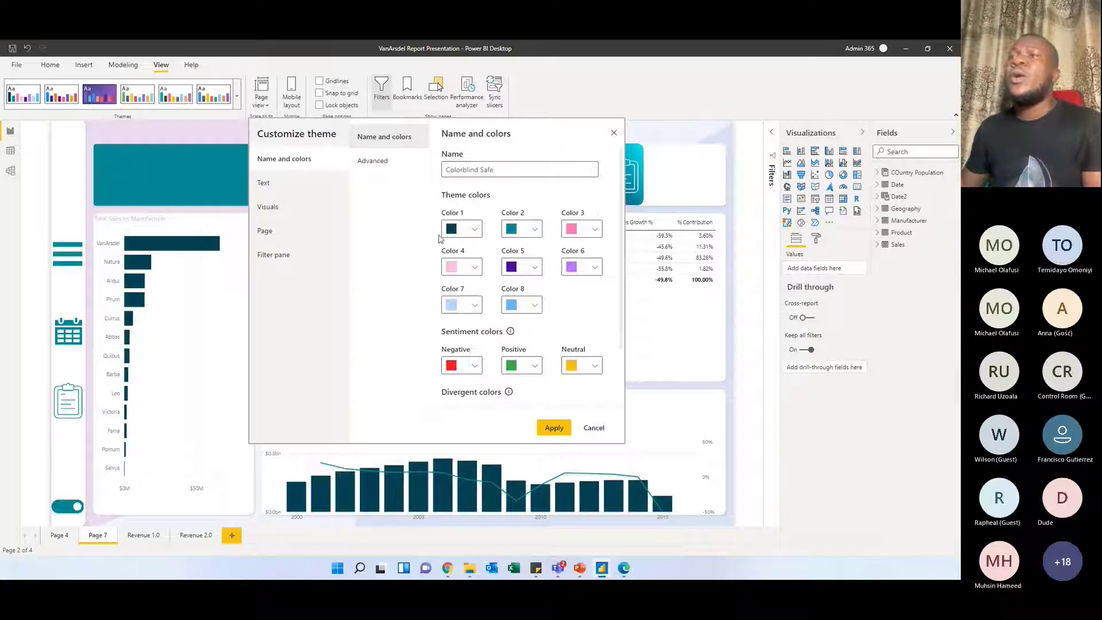
left_click(474, 230)
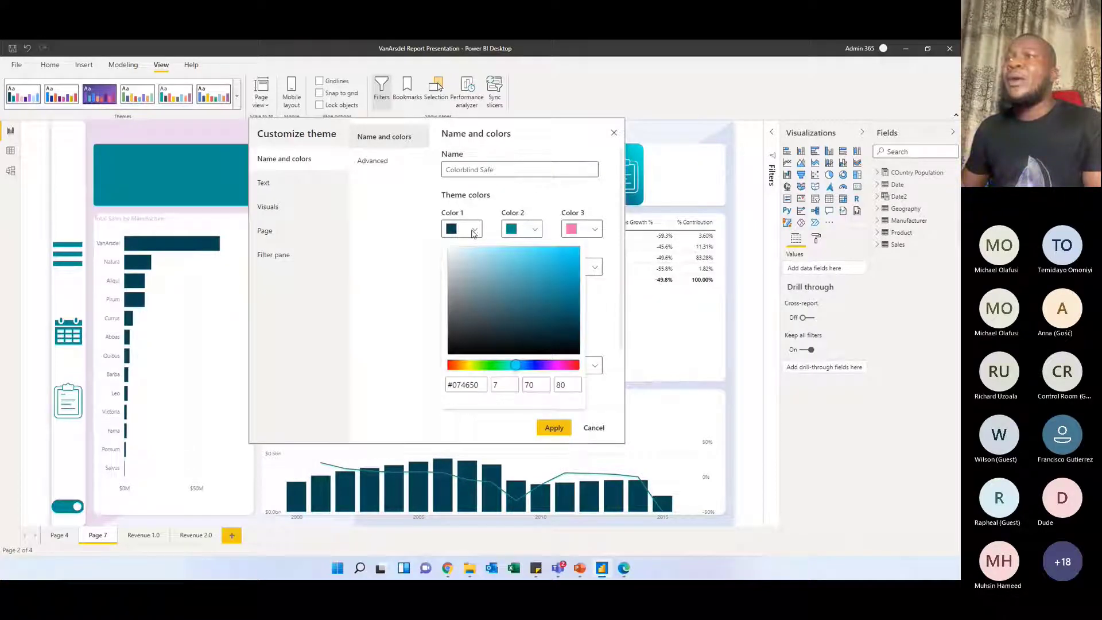
left_click(497, 232)
left_click(535, 230)
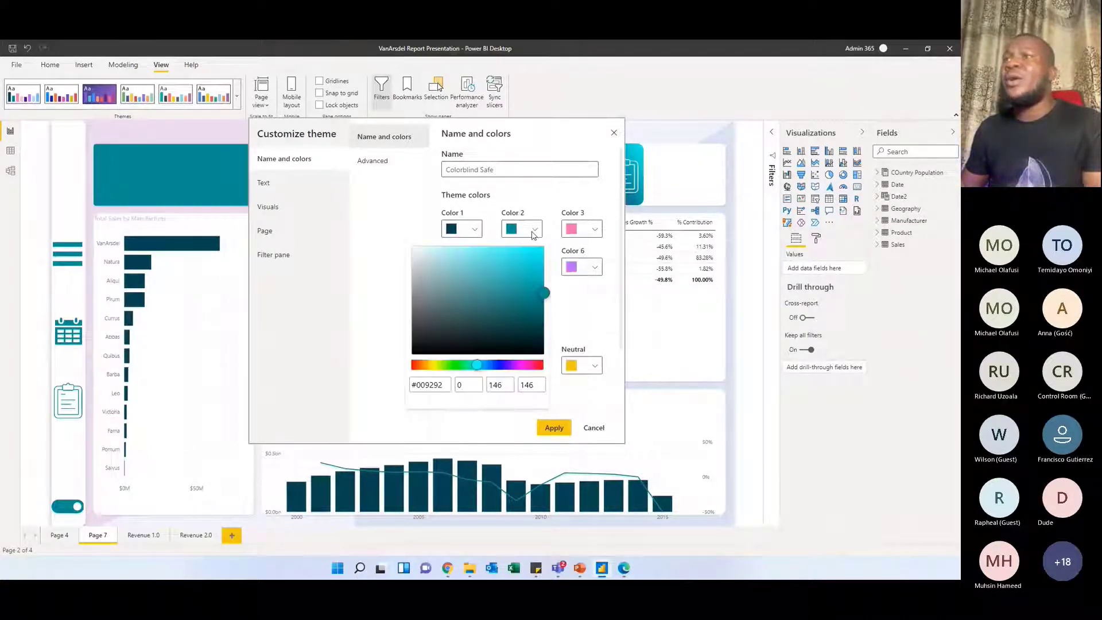
left_click(552, 237)
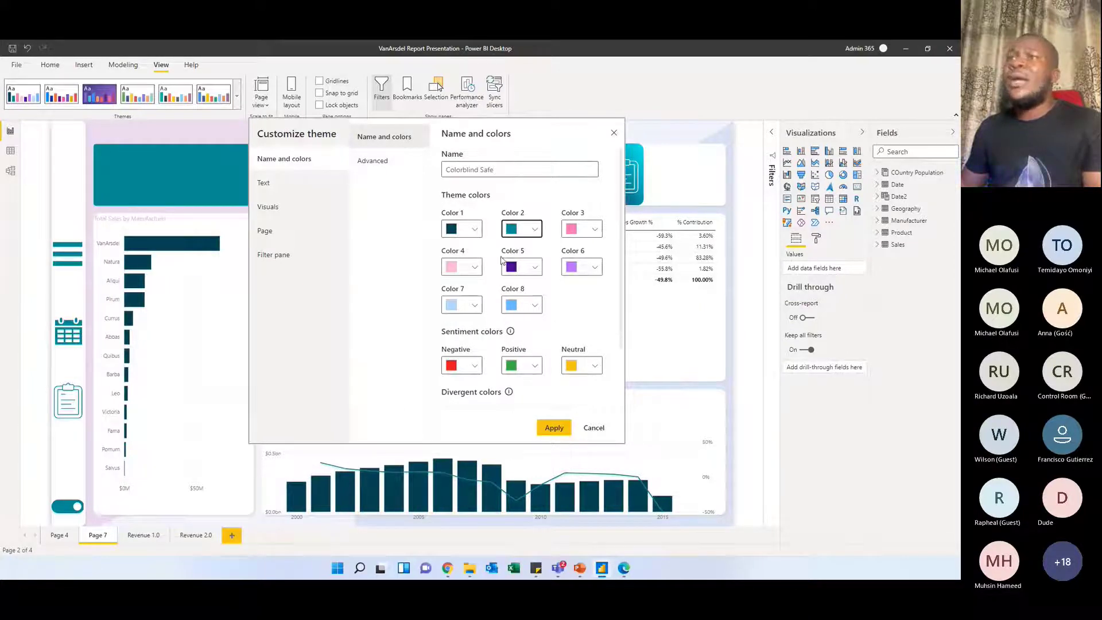
left_click(475, 230)
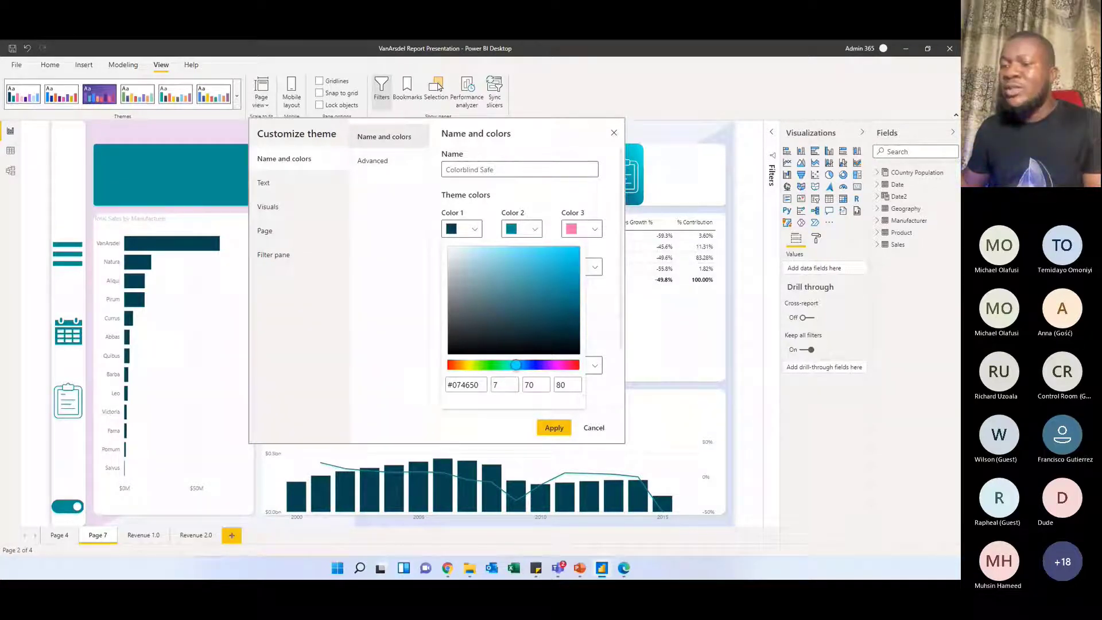
Copy #074650 from the sticky note into the theme's Color 1 and select Color 2's hex code
left_click_drag(411, 253, 605, 211)
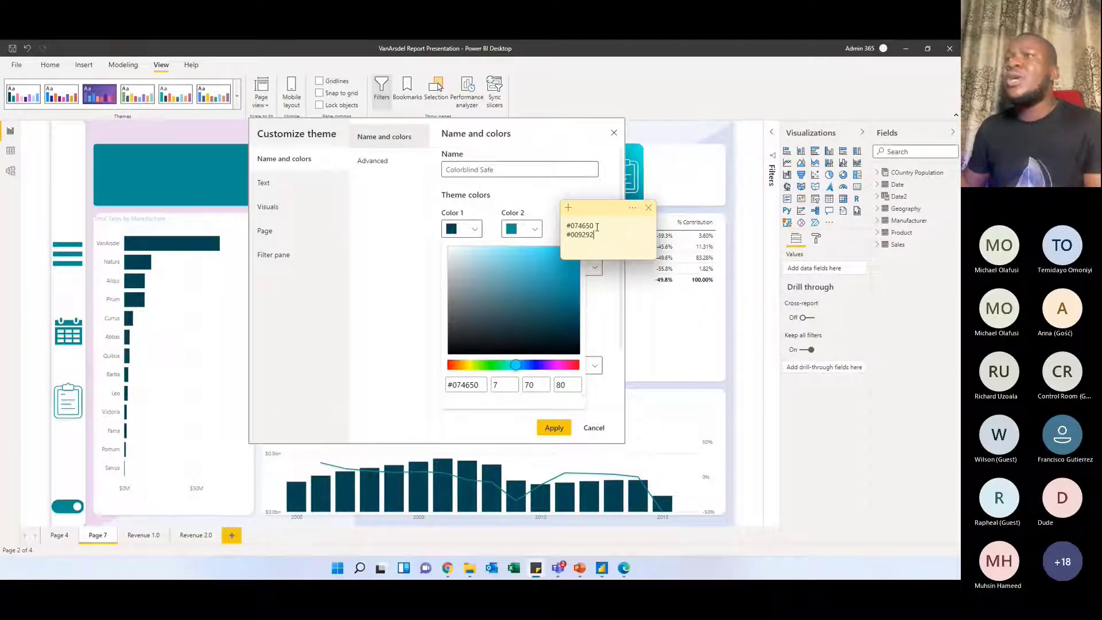
left_click(467, 230)
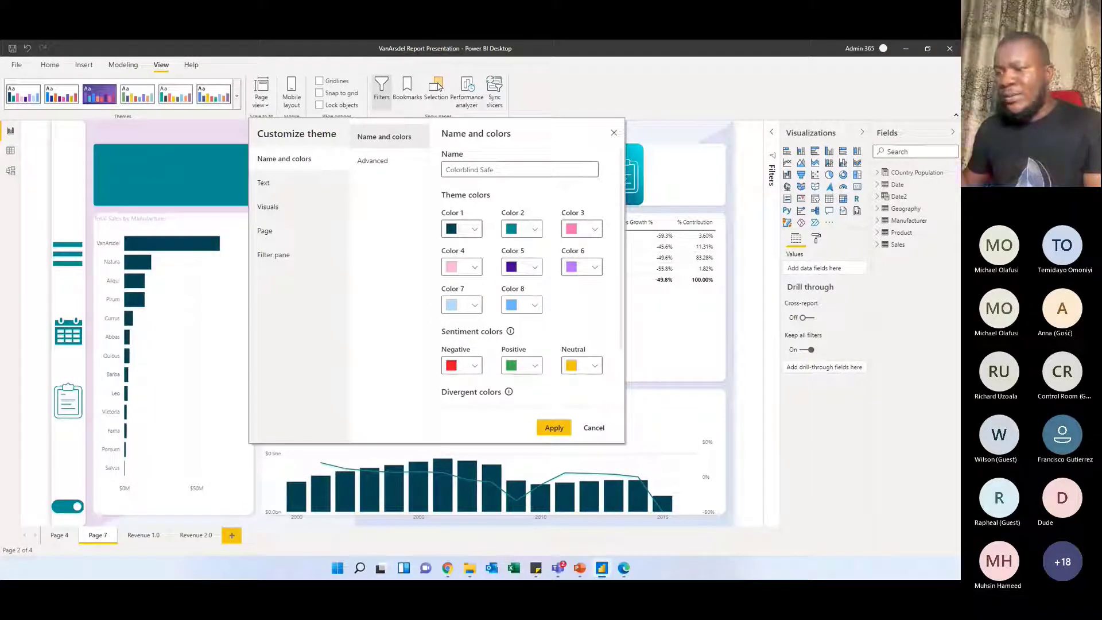
key("alt+Tab")
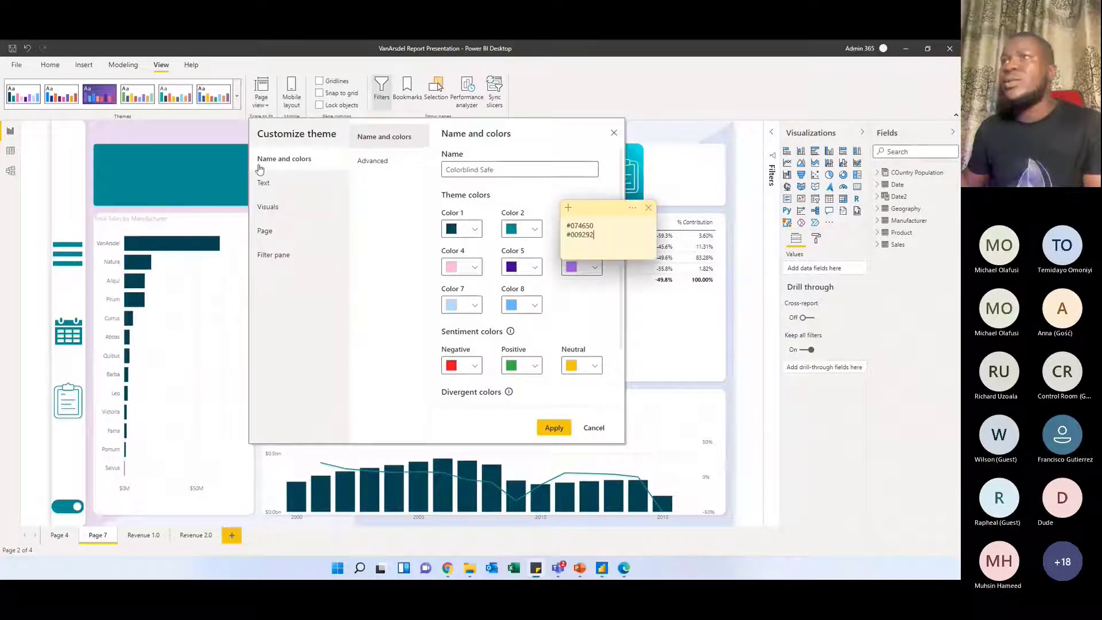
left_click_drag(602, 226, 552, 224)
key("ctrl+c")
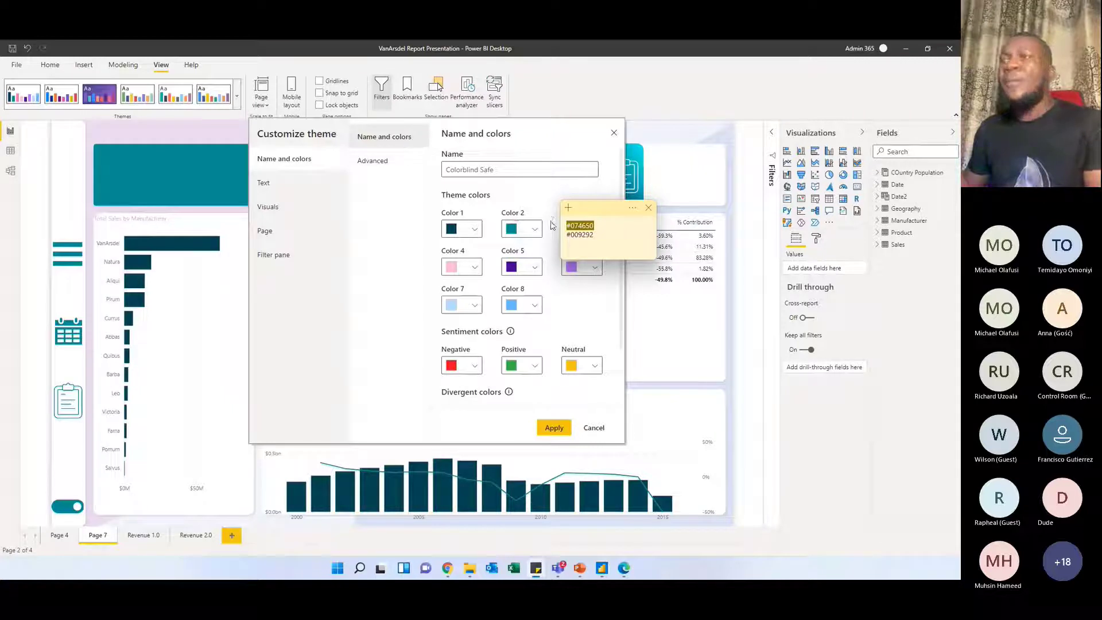
left_click(475, 229)
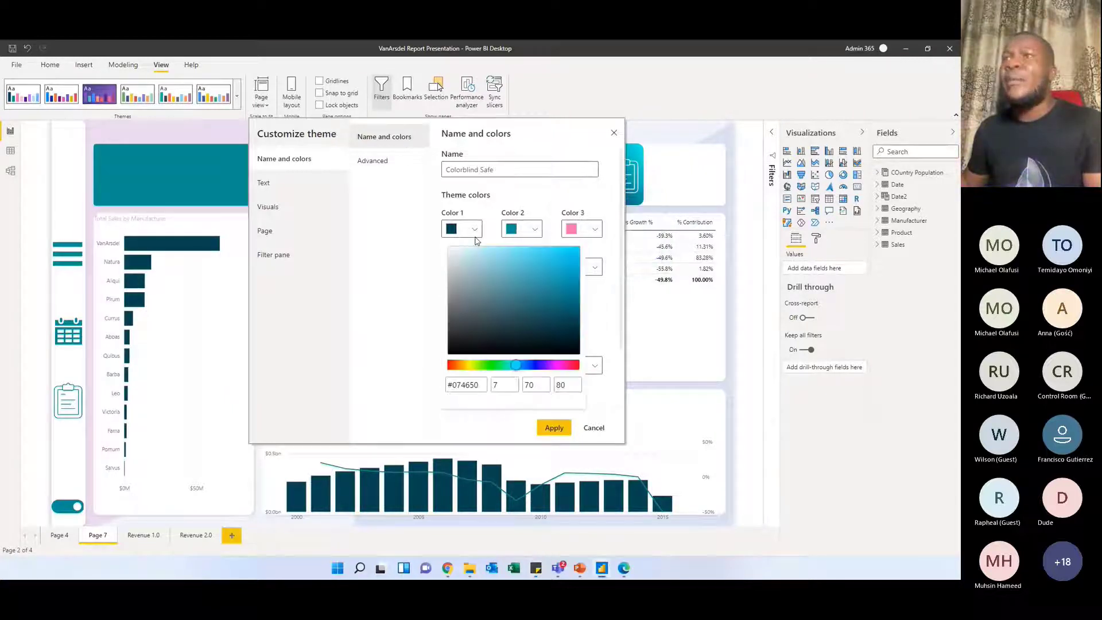
left_click_drag(483, 388, 433, 386)
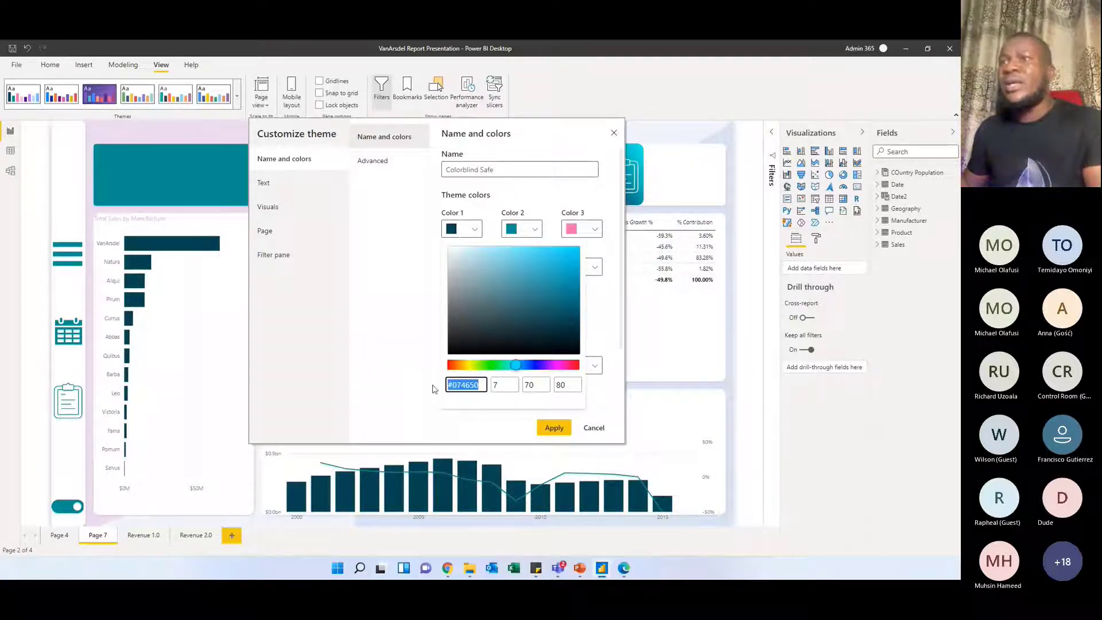
key("ctrl+v")
left_click(527, 230)
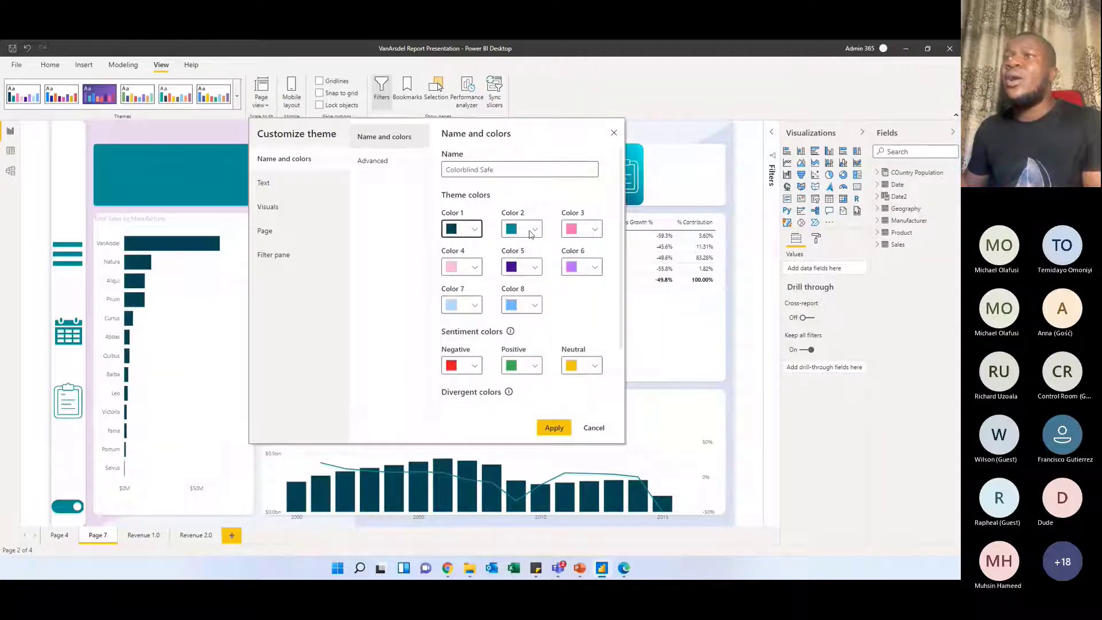
left_click(526, 230)
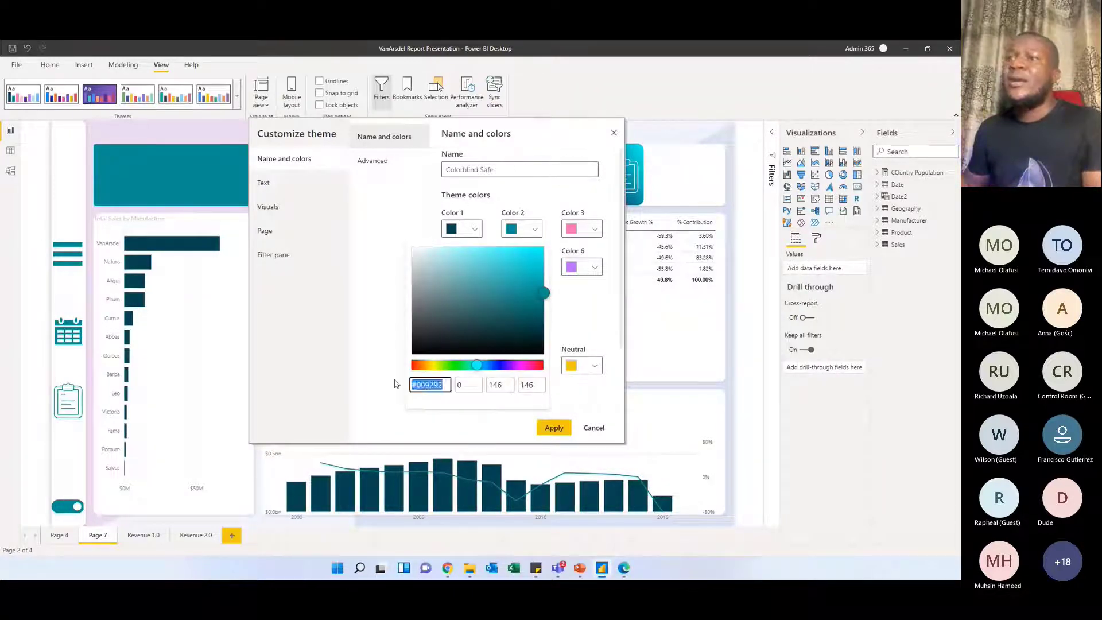
left_click(388, 262)
Update the theme to support text formatting and set its general font color to #074650
left_click(279, 184)
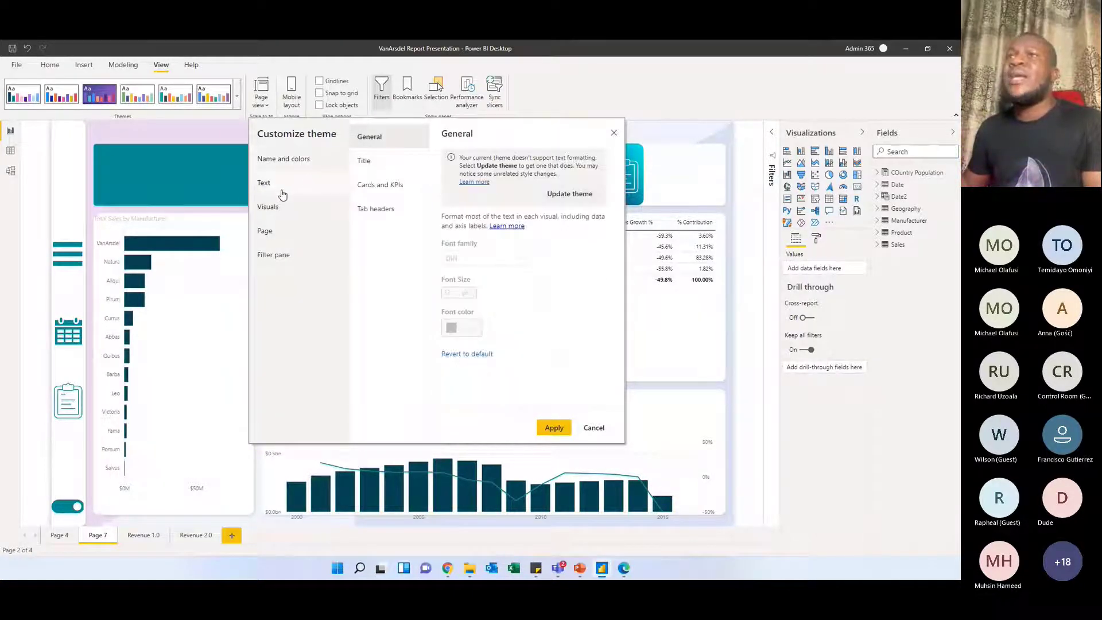
left_click(568, 194)
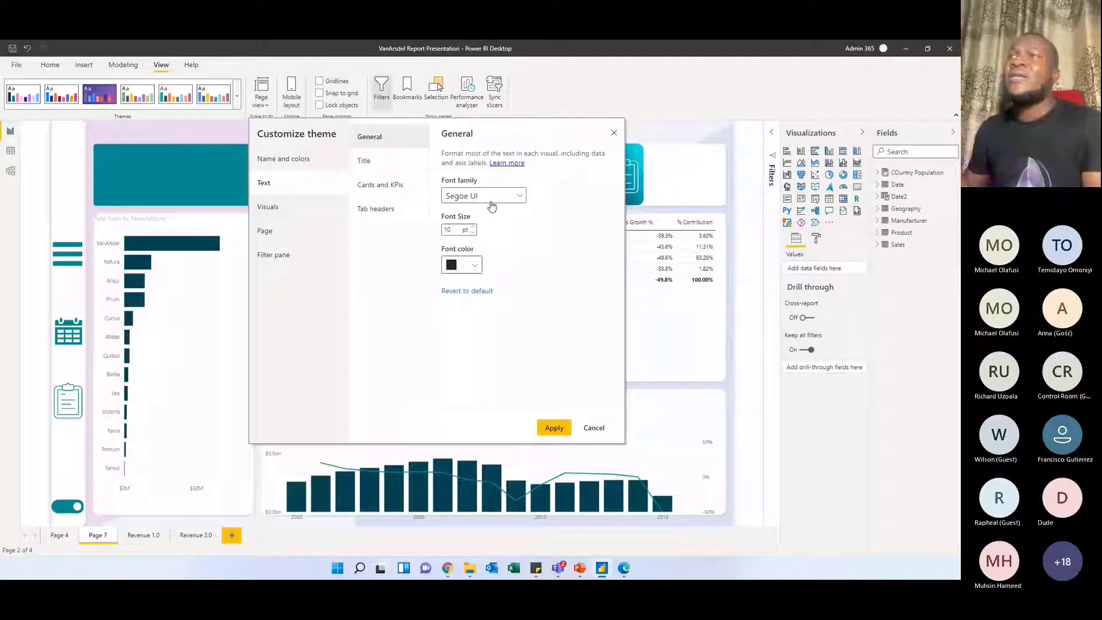
left_click(478, 265)
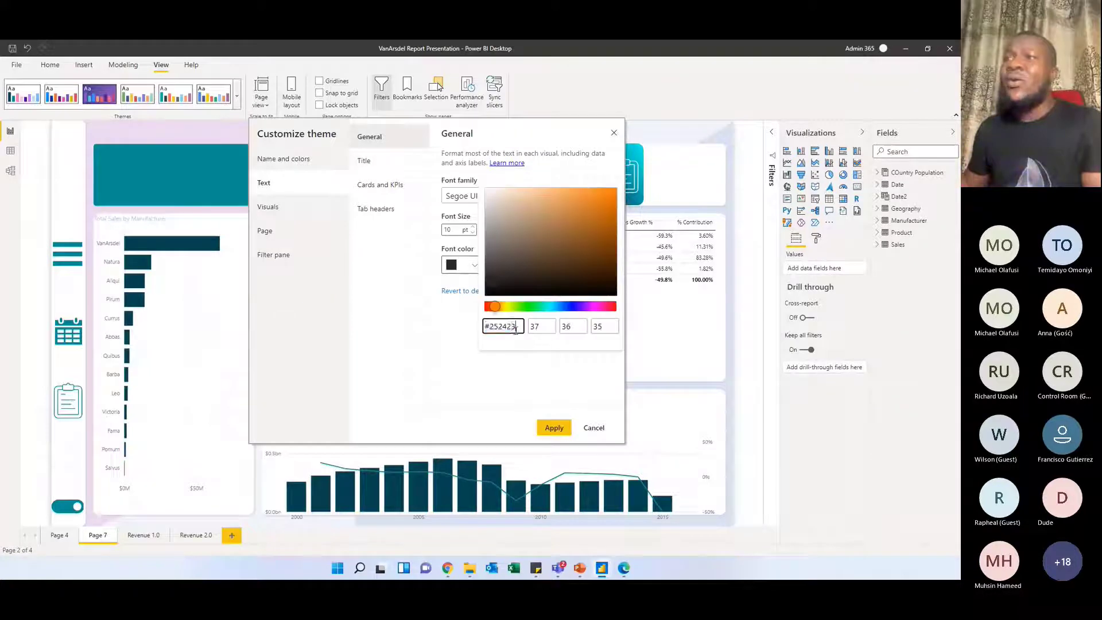
left_click_drag(516, 327, 487, 327)
type("#074650")
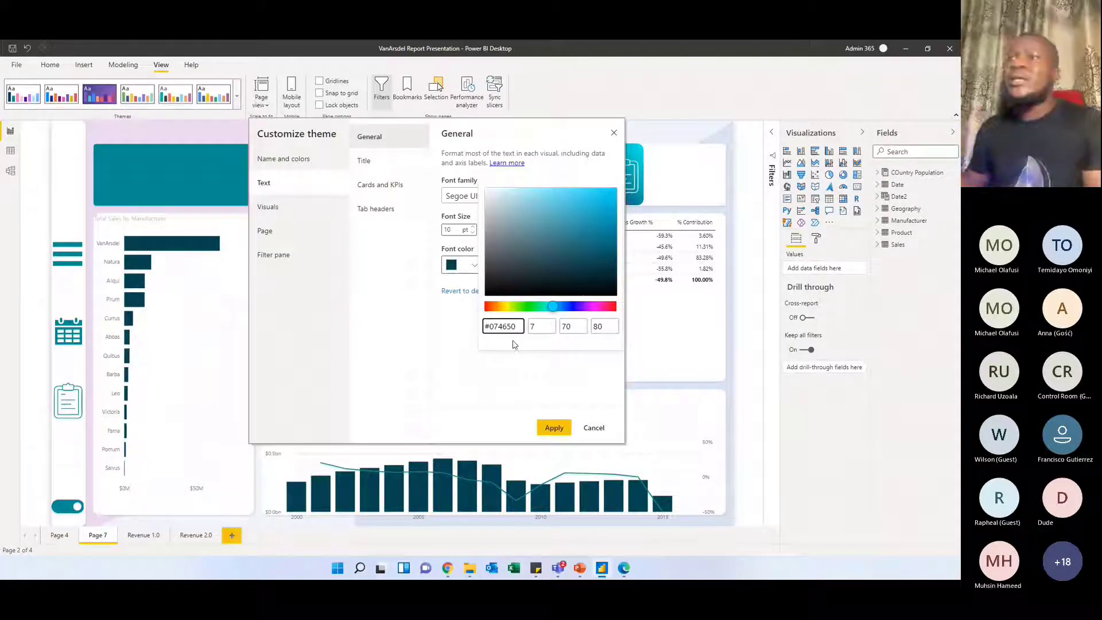
left_click(539, 387)
Review the theme's title, card and KPI, visual border and header, and page wallpaper settings, and cancel the customization
left_click(377, 163)
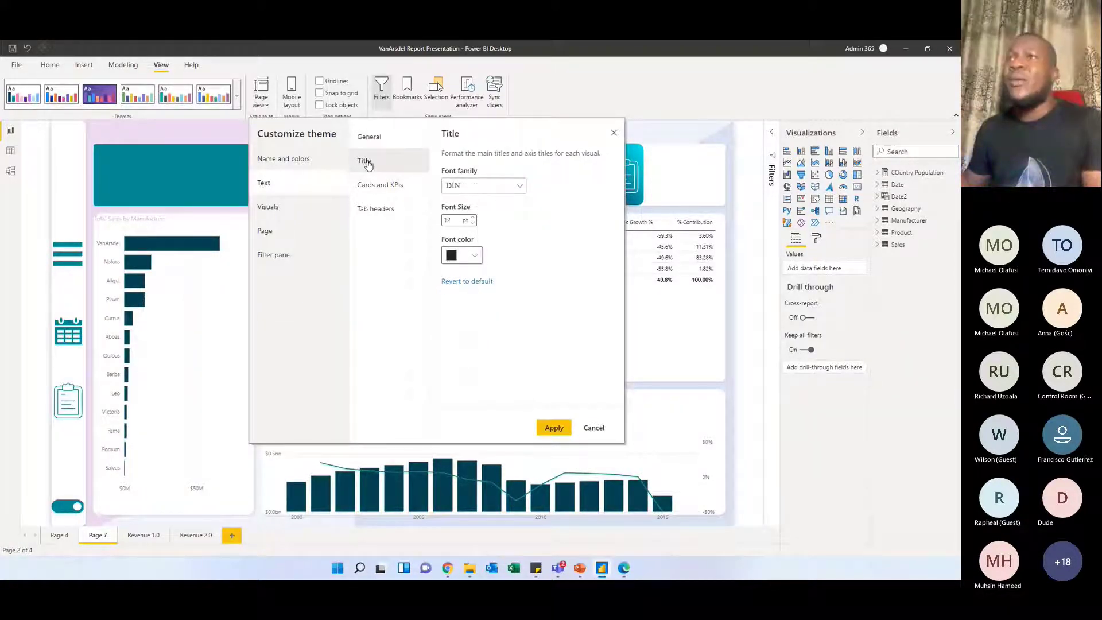
left_click(379, 190)
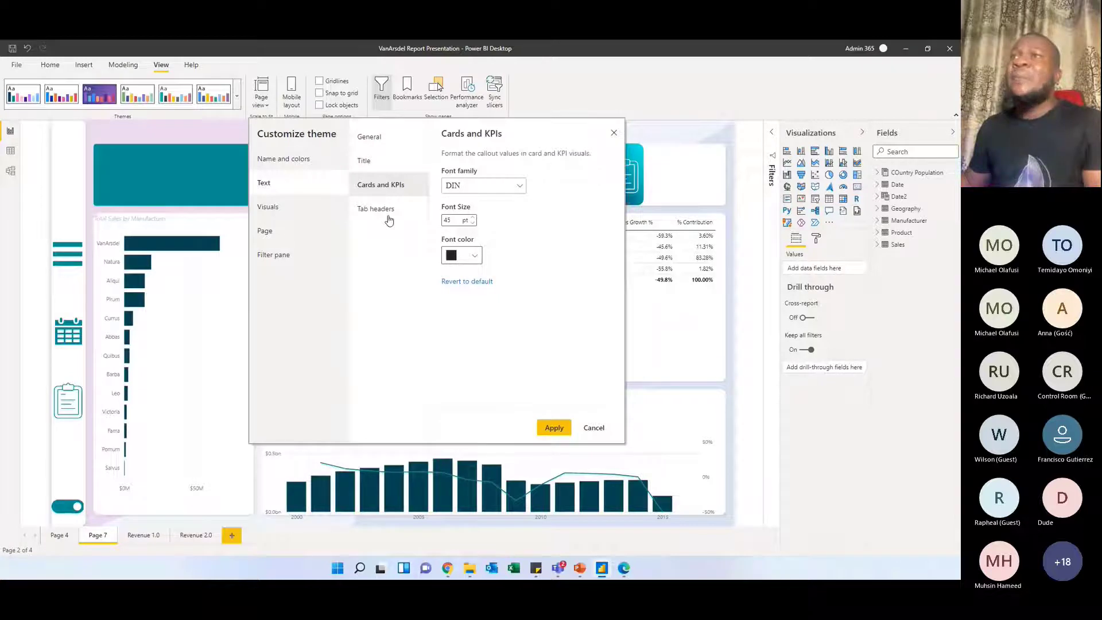
left_click(298, 206)
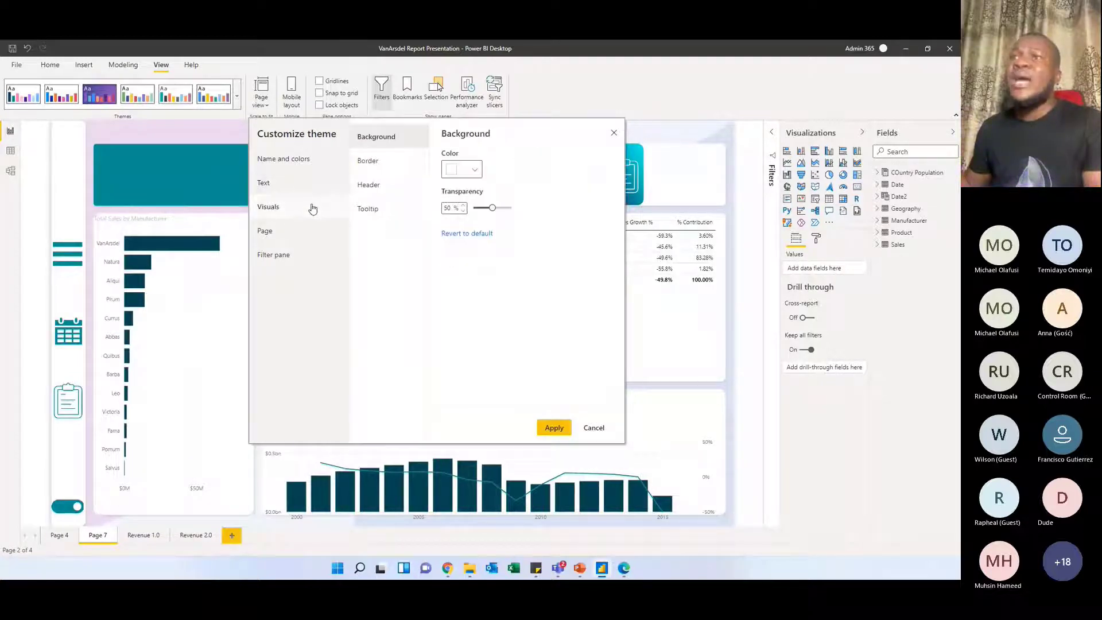
left_click(372, 170)
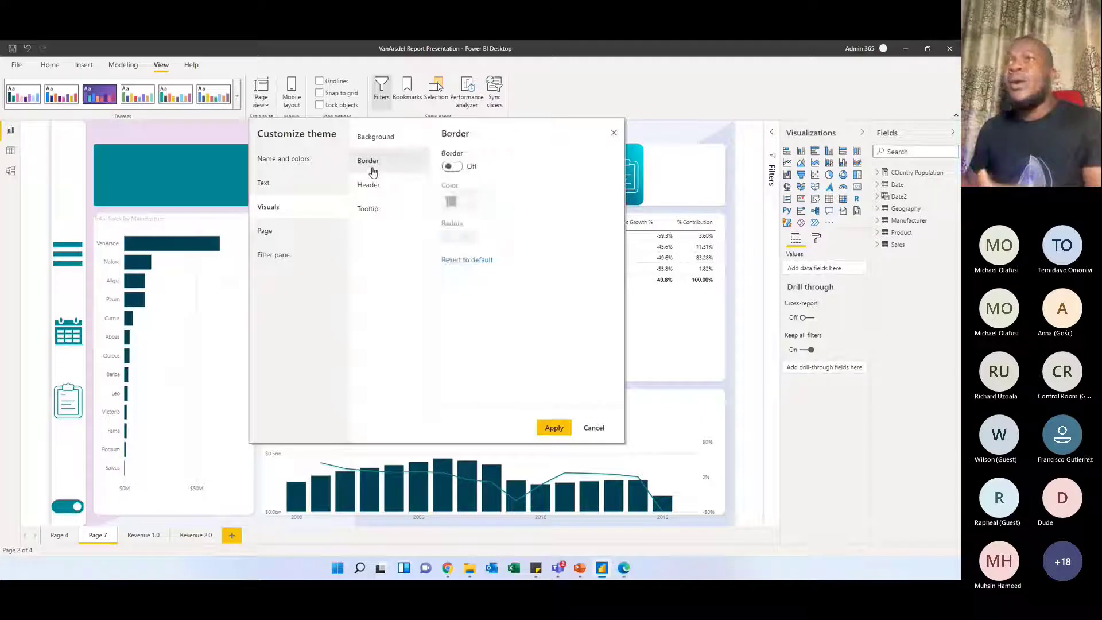
left_click(369, 186)
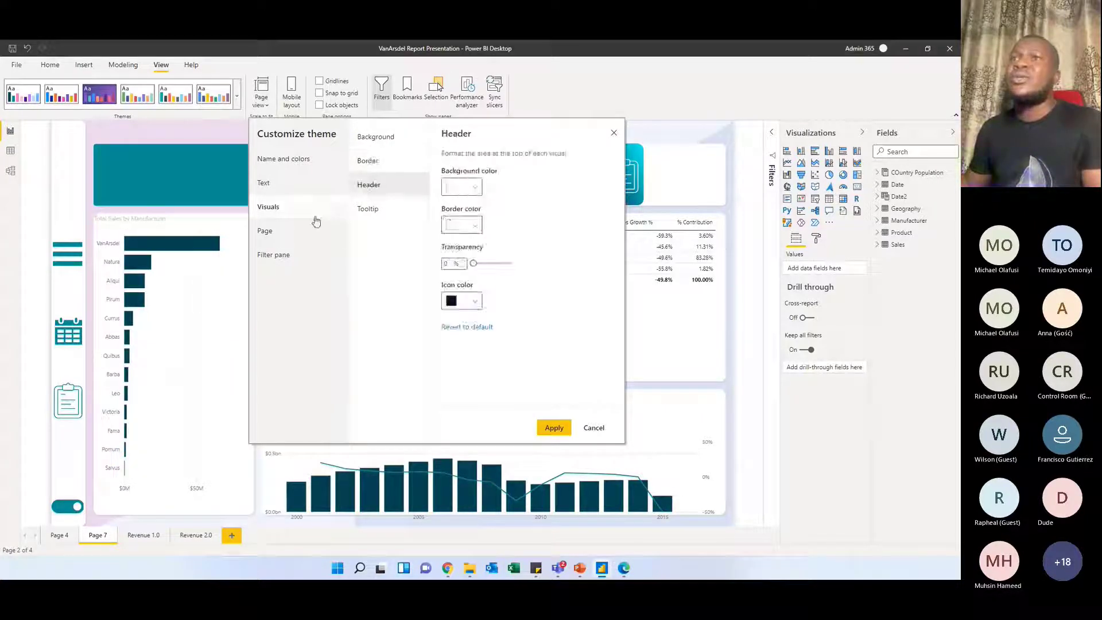
left_click(296, 232)
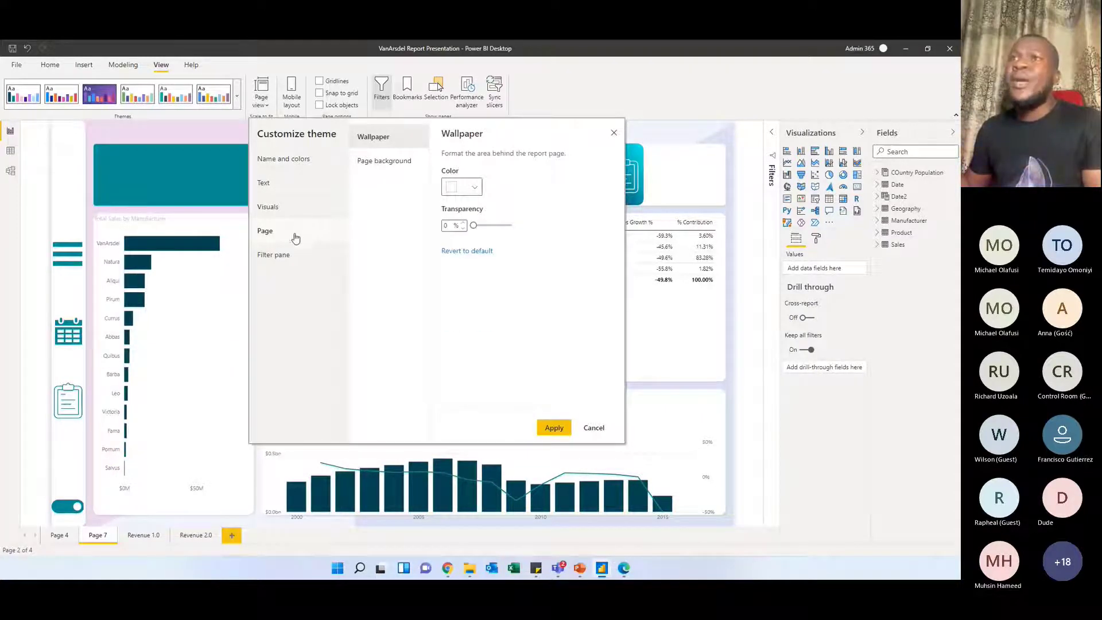
left_click(594, 428)
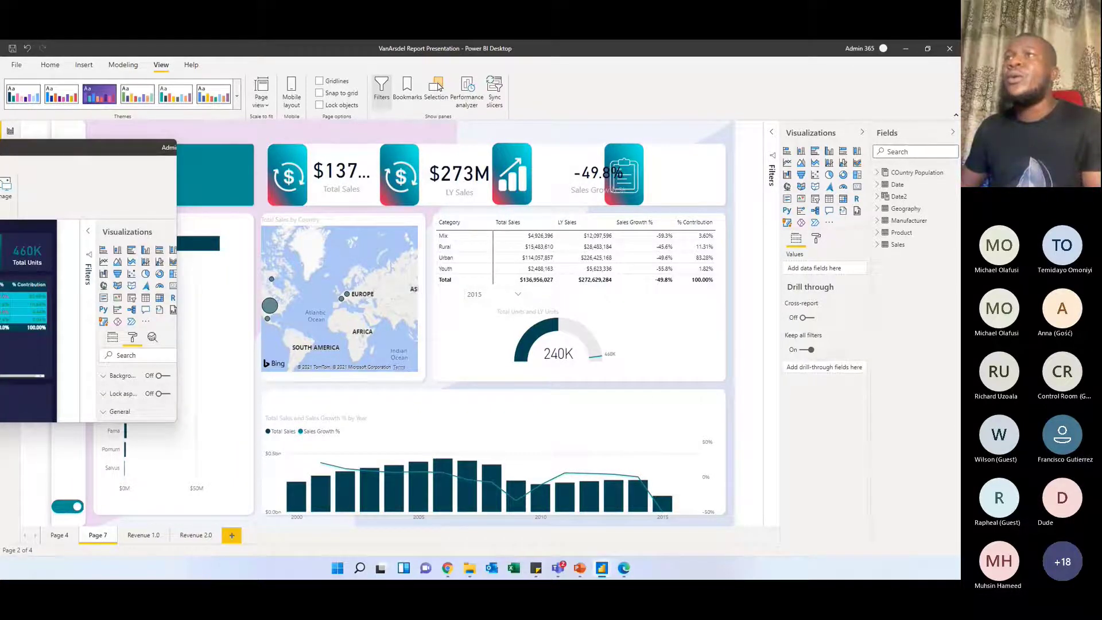
Switch to the finished VanArsdel Report window, maximize it and show its Revenue 1.0 page
left_click_drag(48, 141, 451, 91)
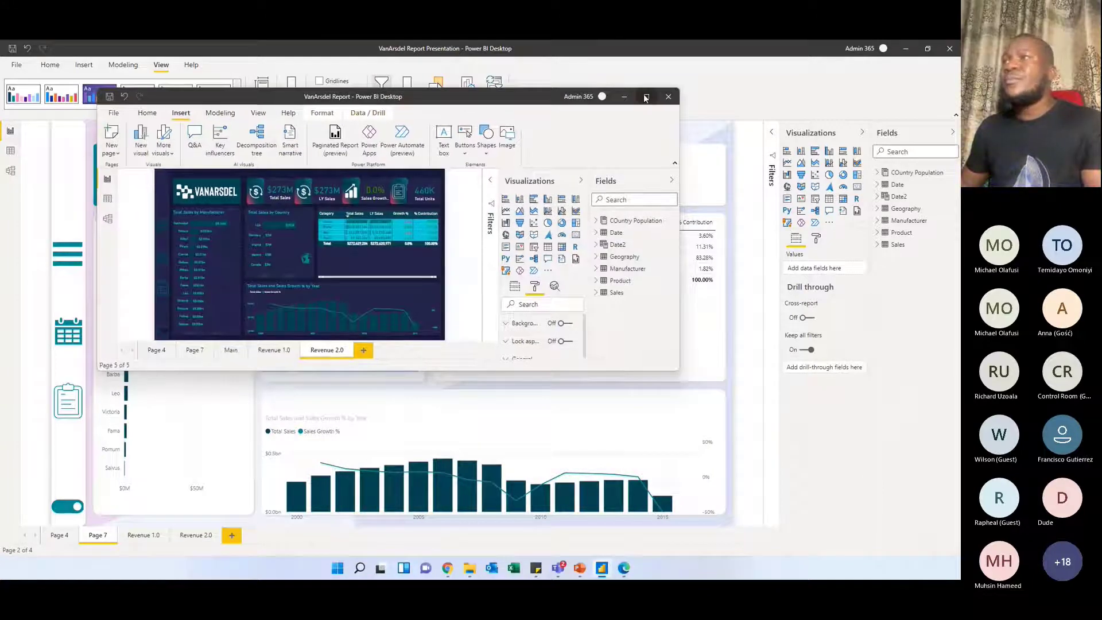
double_click(451, 95)
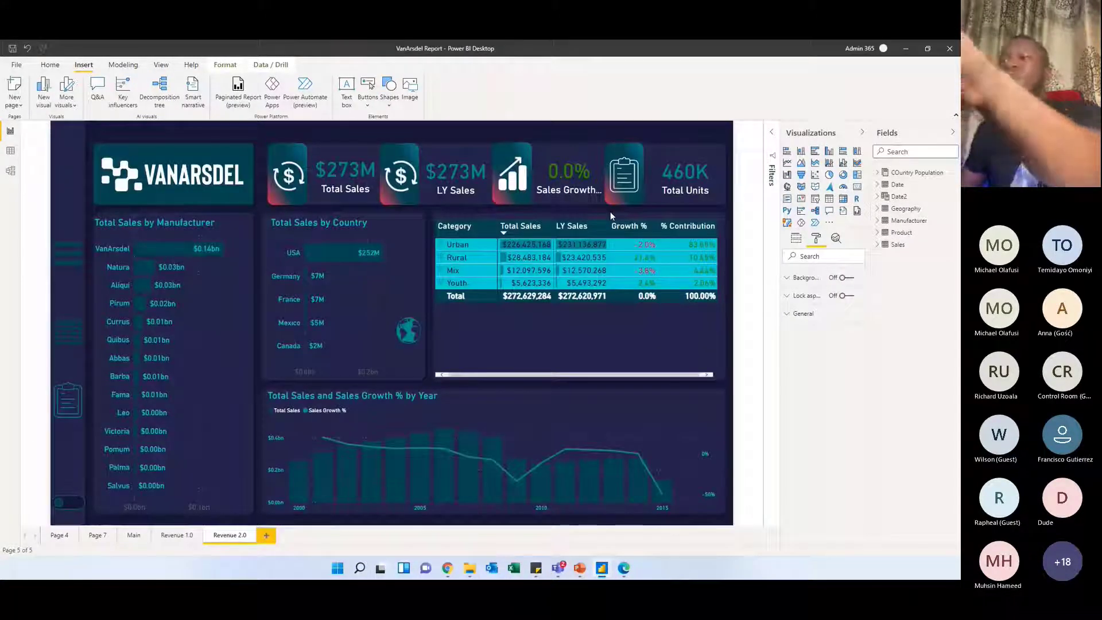
left_click(175, 535)
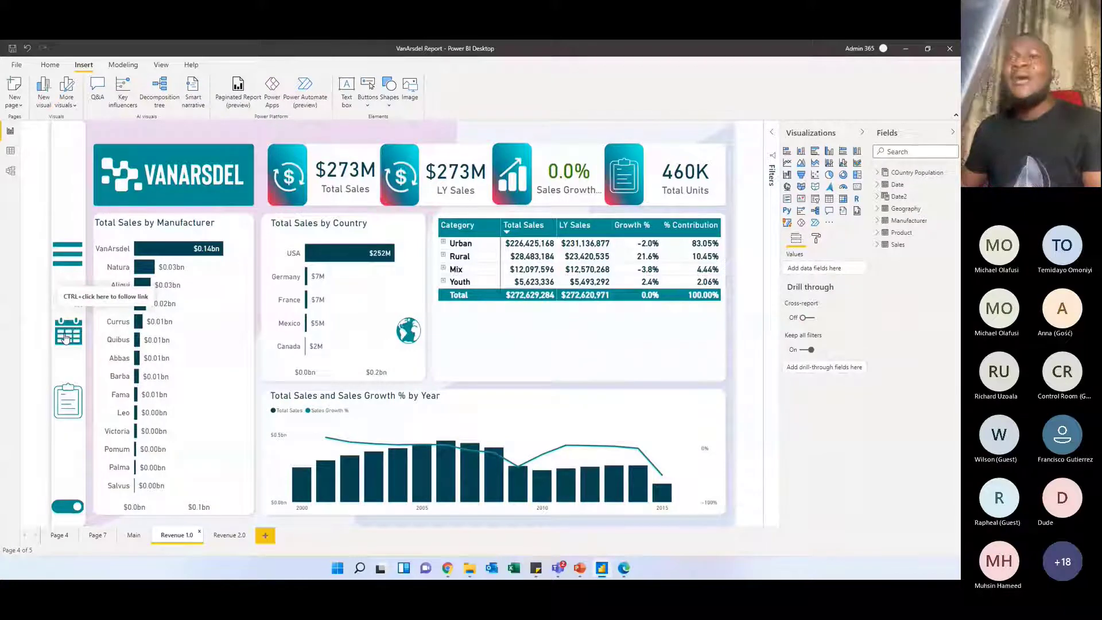
Select the calendar button, browse the Power BI folder for an image to insert, and cancel without choosing one
left_click(77, 326)
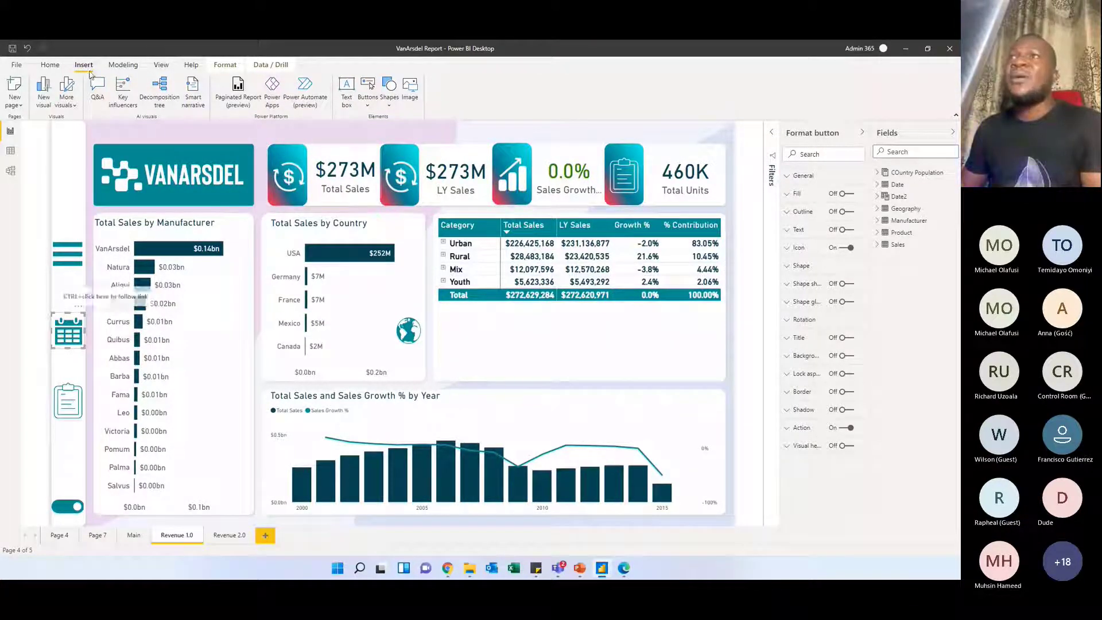
left_click(411, 101)
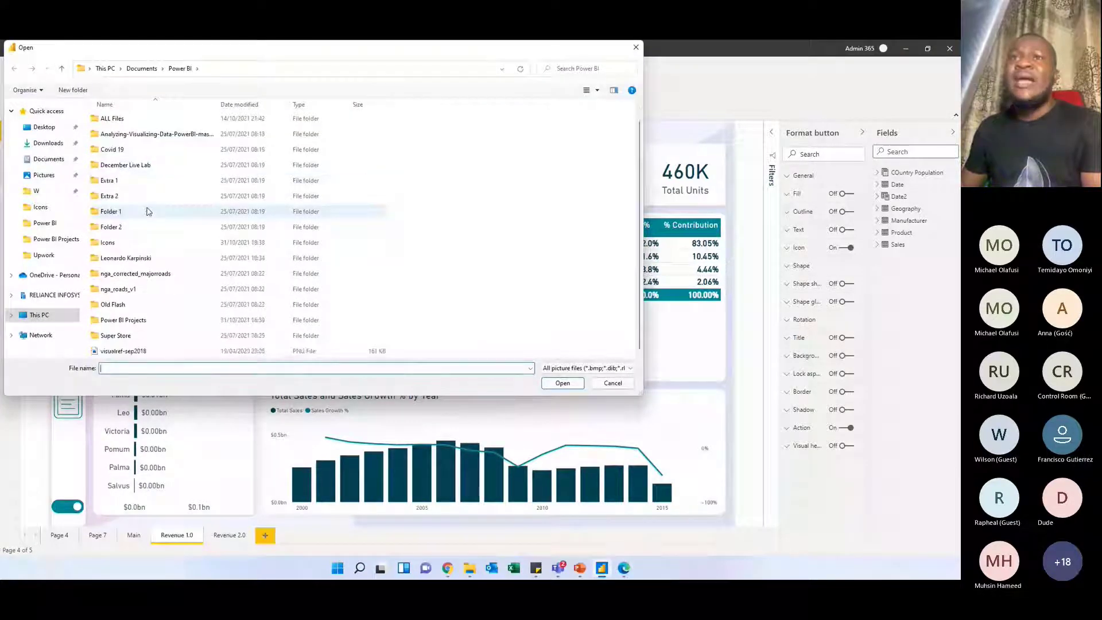
scroll(147, 211, "up", 2)
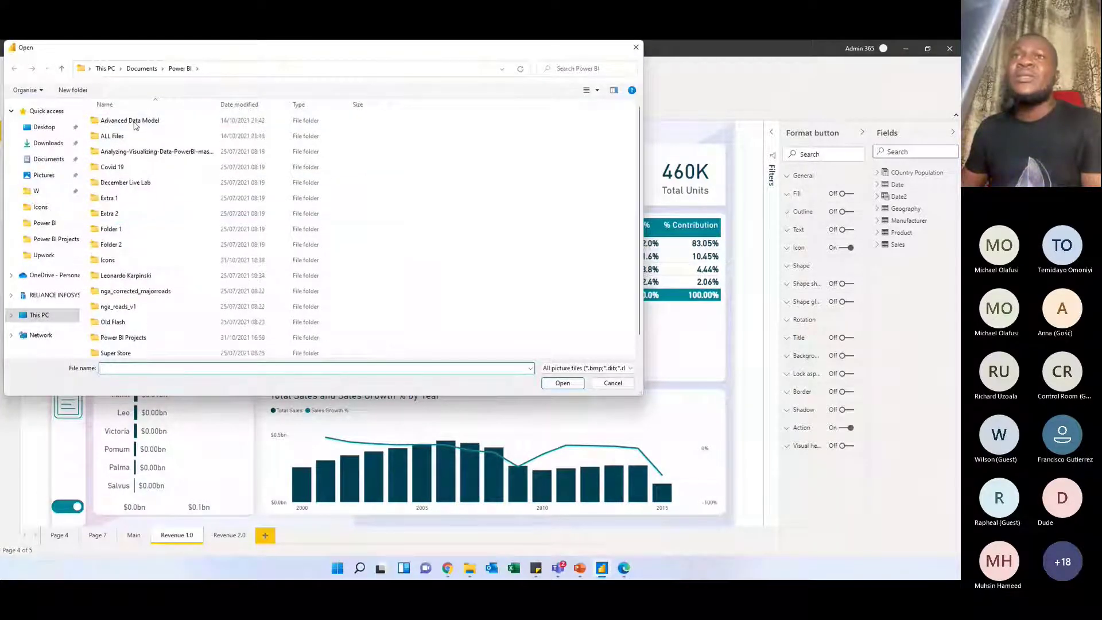
scroll(269, 223, "down", 2)
left_click(635, 45)
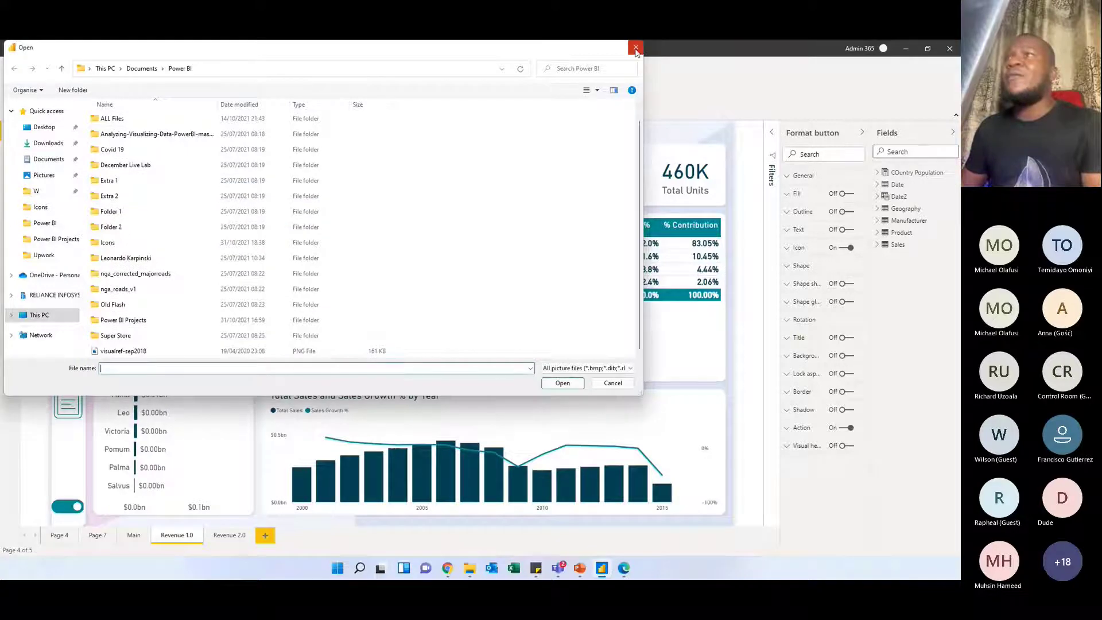
left_click(636, 49)
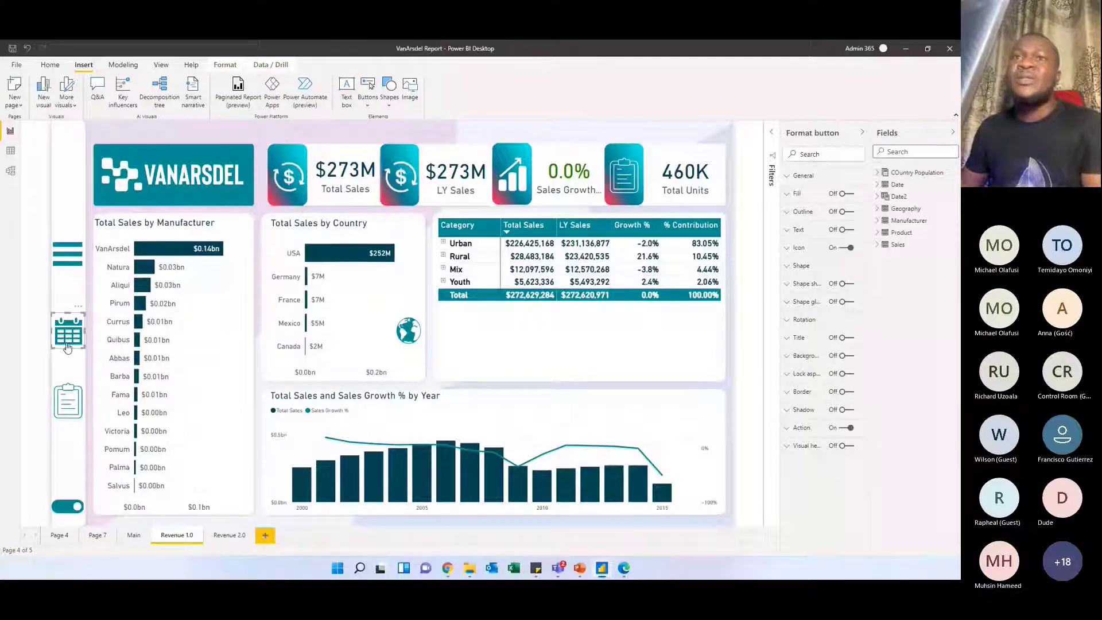
Show the date filter pane through the calendar button, check the Year slicer's list, and dismiss the pane
left_click(67, 280)
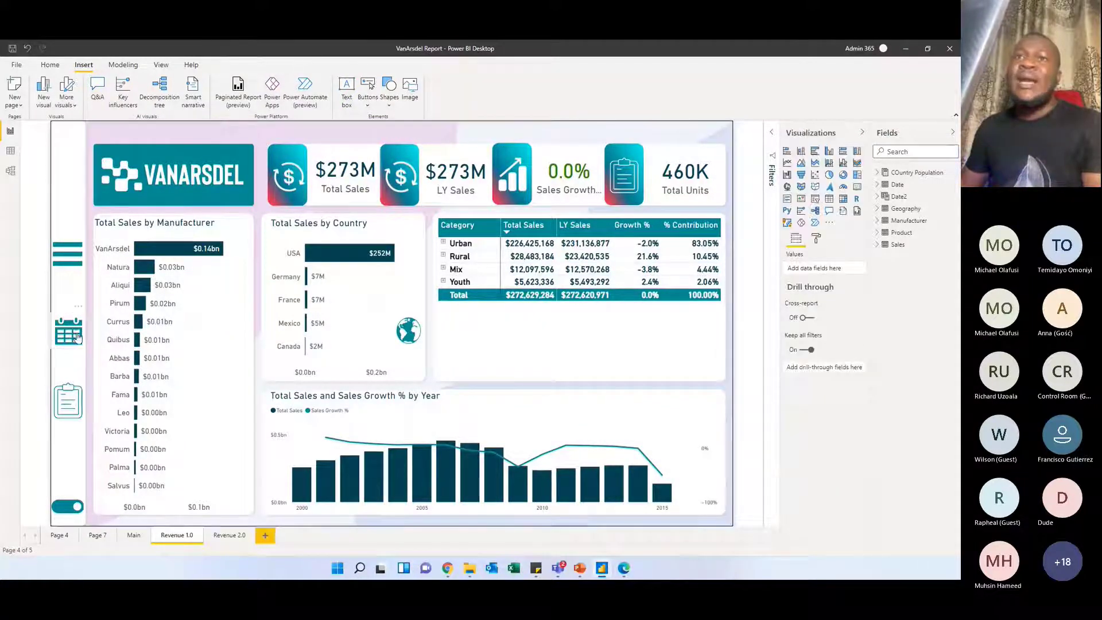
left_click(78, 337)
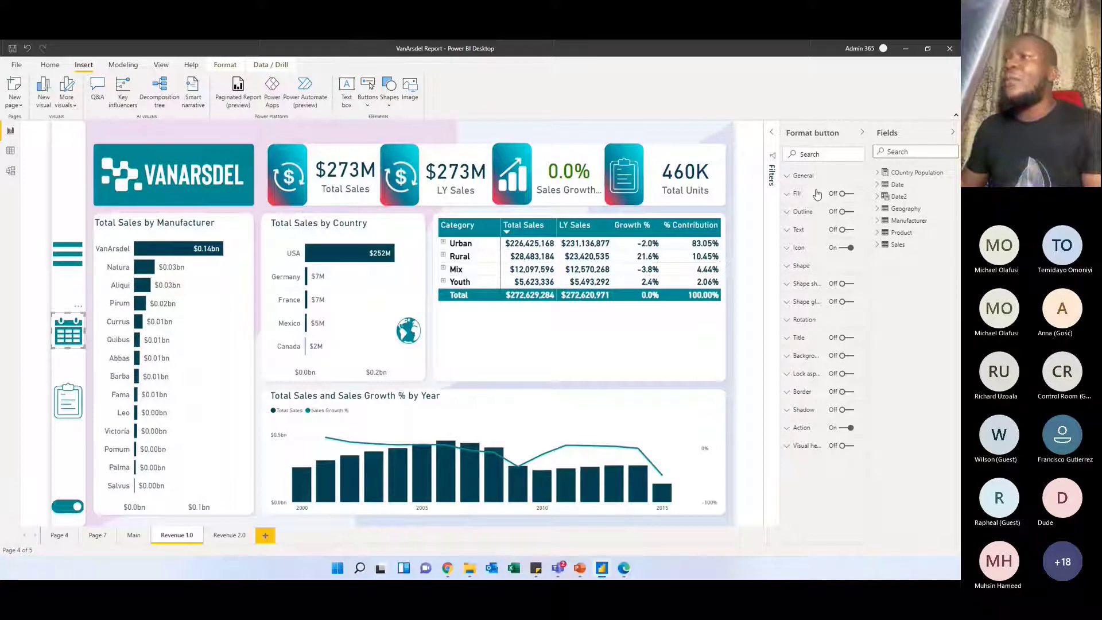
left_click(68, 336, "ctrl")
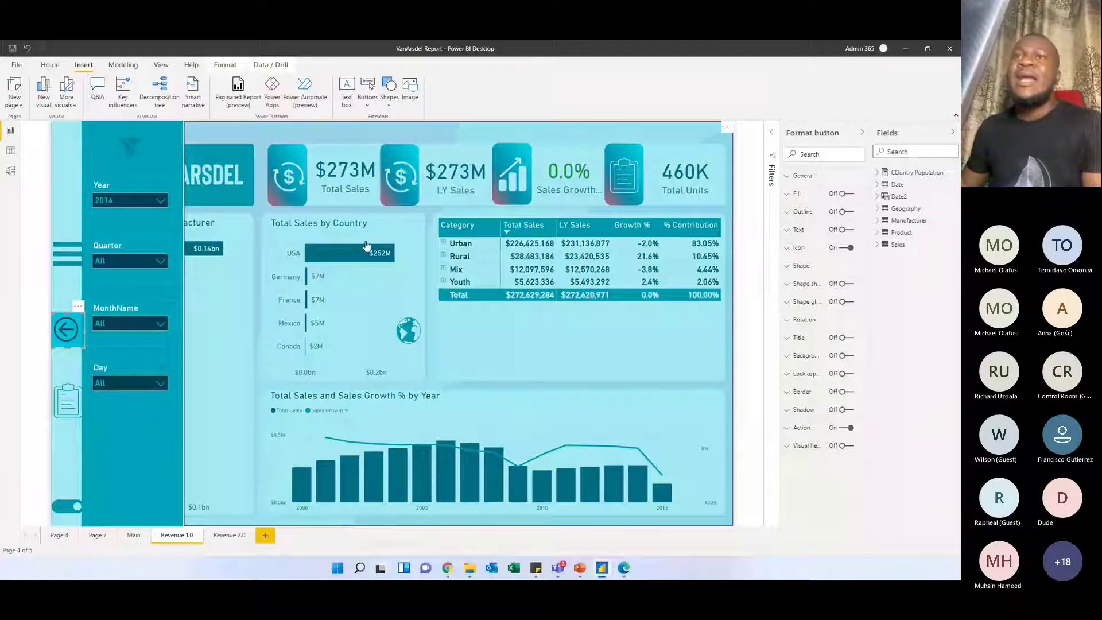
left_click(160, 201)
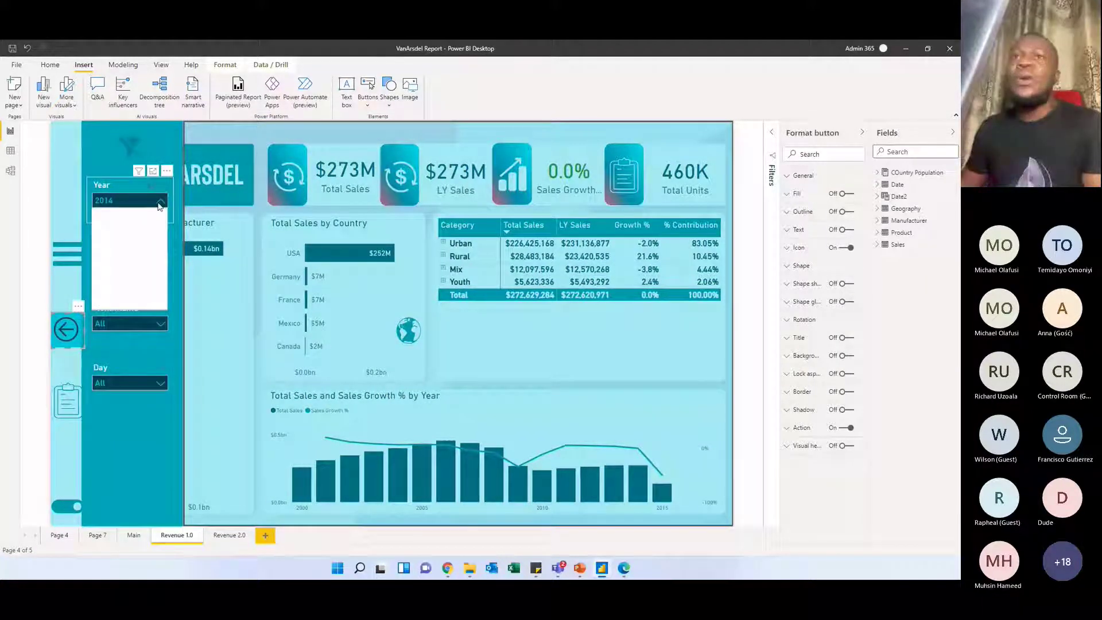
left_click(160, 204)
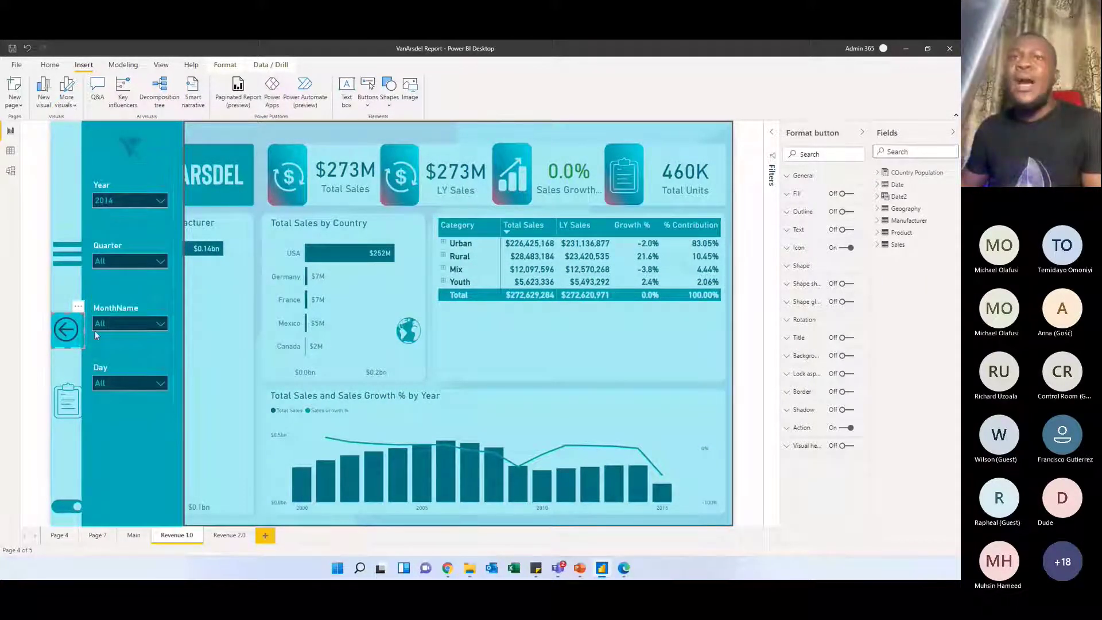
left_click(232, 297, "ctrl")
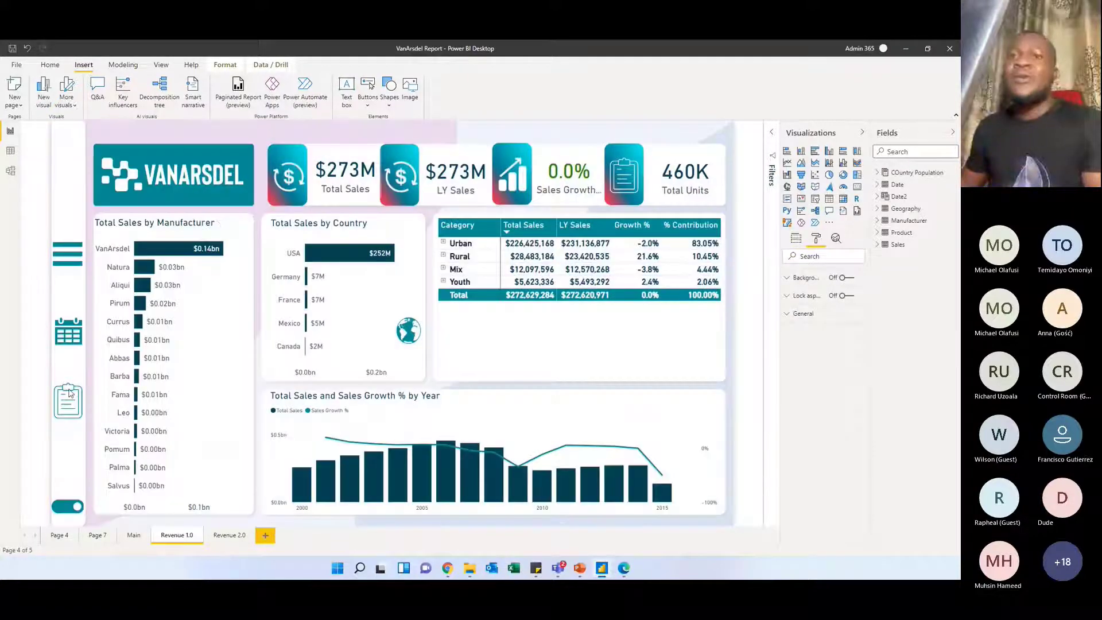
Inspect the page toggle's Action settings and follow its link to the Revenue 2.0 page
left_click(65, 504)
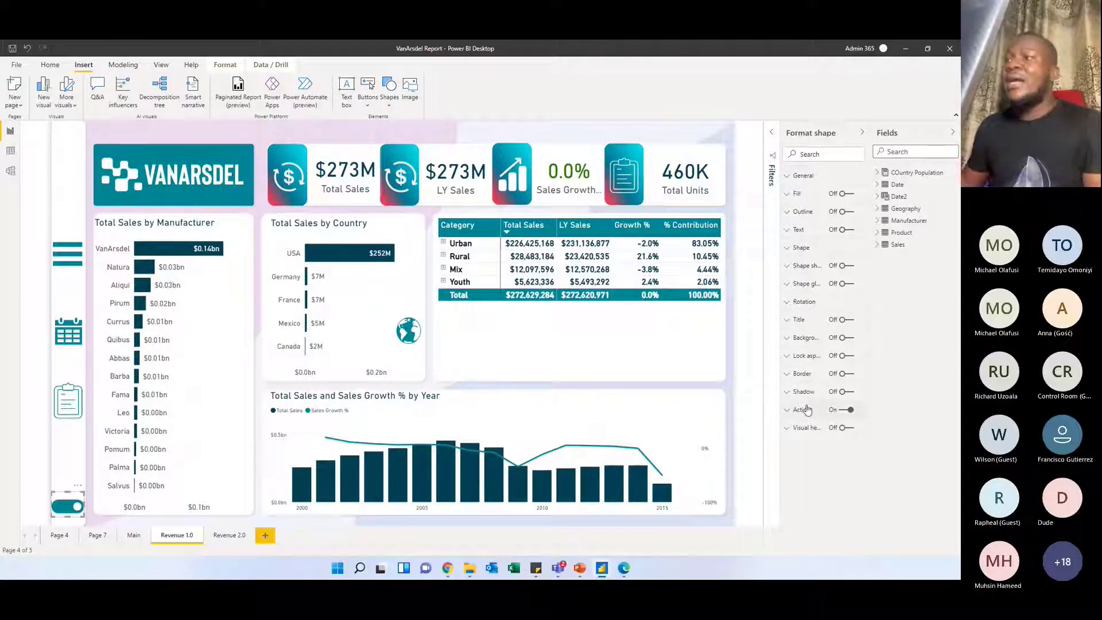
left_click(789, 411)
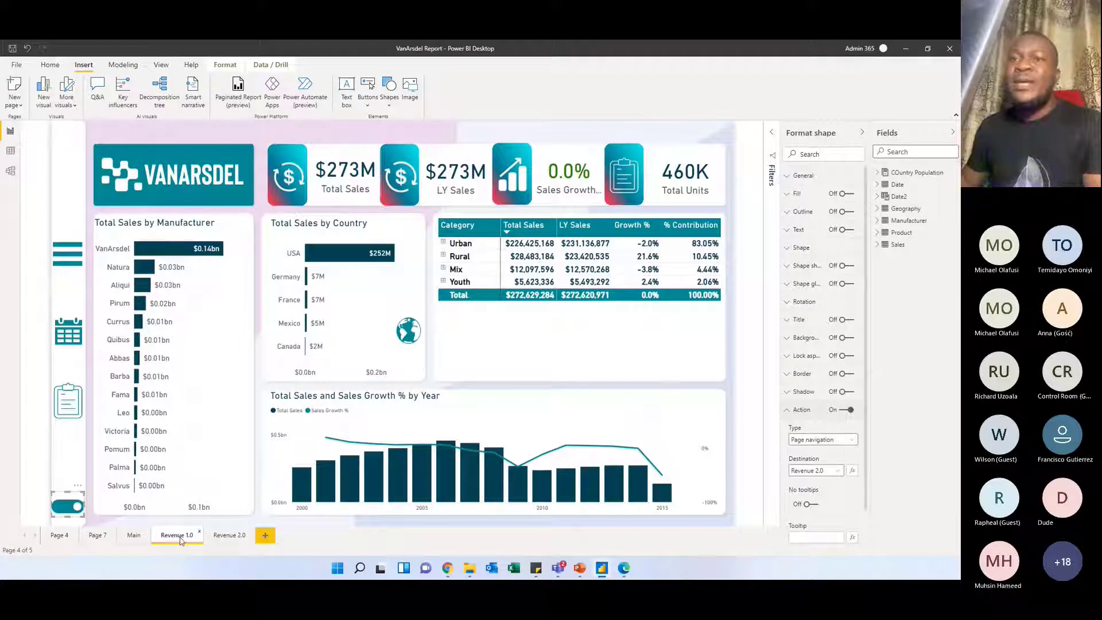
left_click(68, 509, "ctrl")
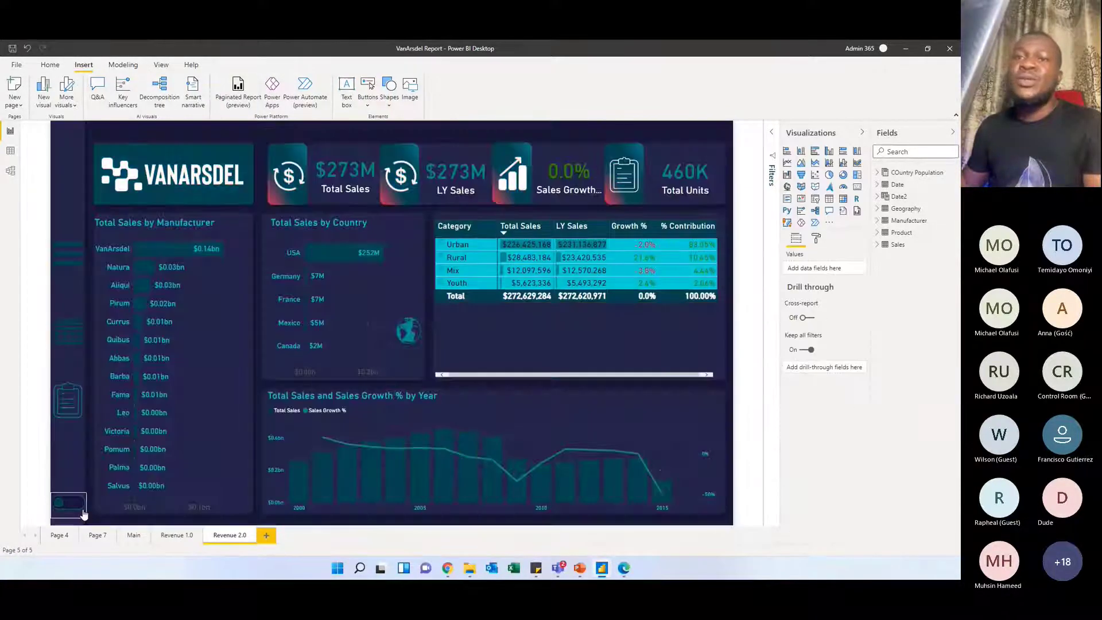
Switch back and forth between the Revenue 1.0 and Revenue 2.0 pages with the toggle, ending on Revenue 2.0
left_click(73, 507)
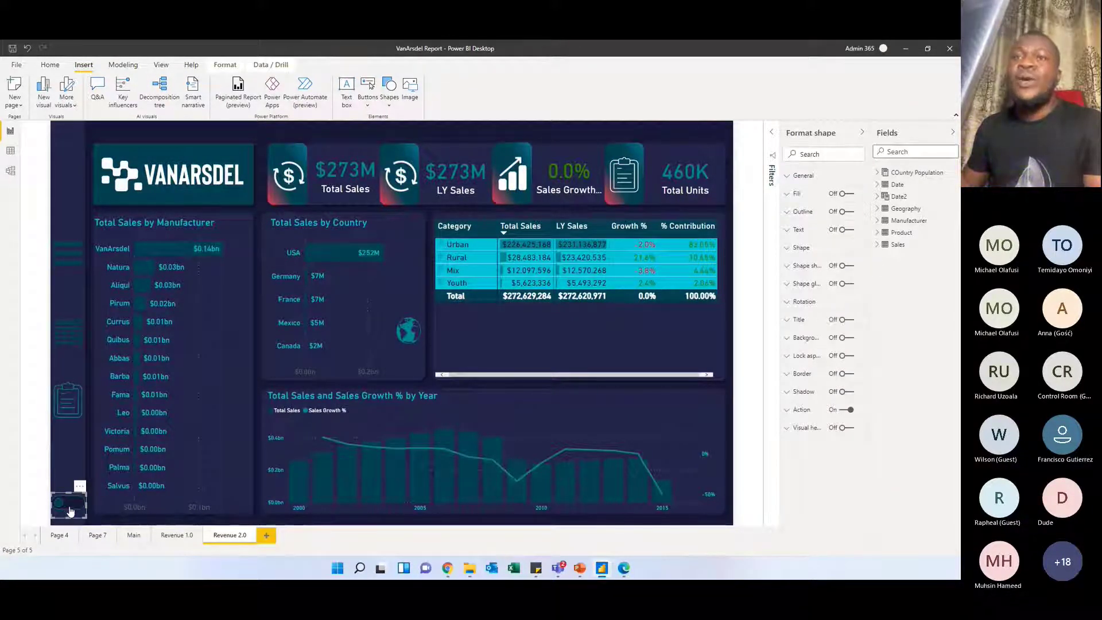
left_click(73, 508, "ctrl")
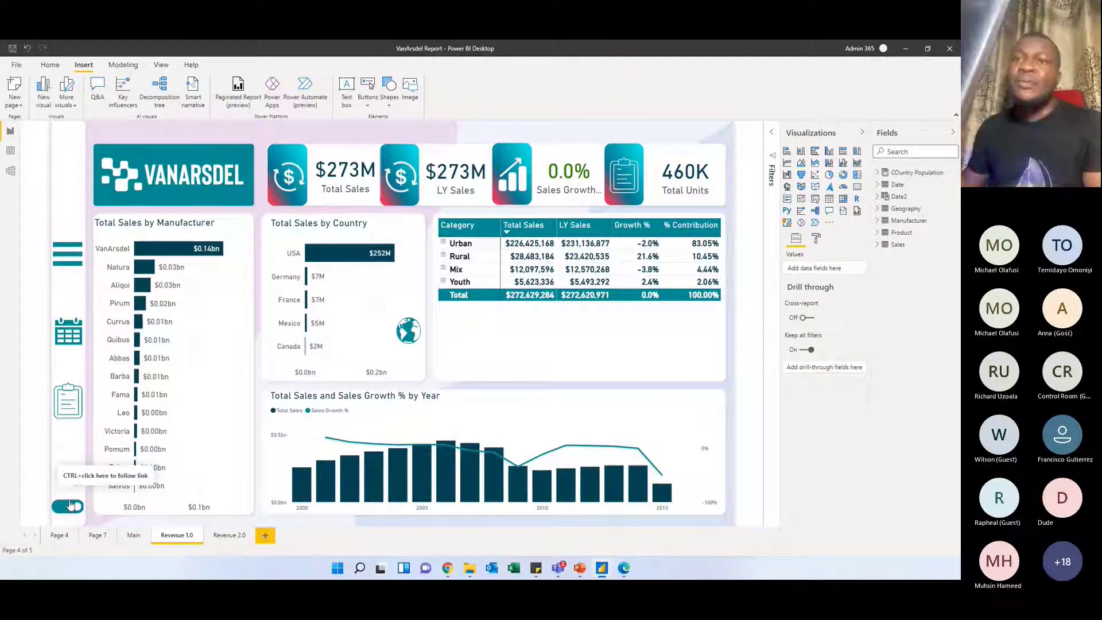
left_click(70, 505, "ctrl")
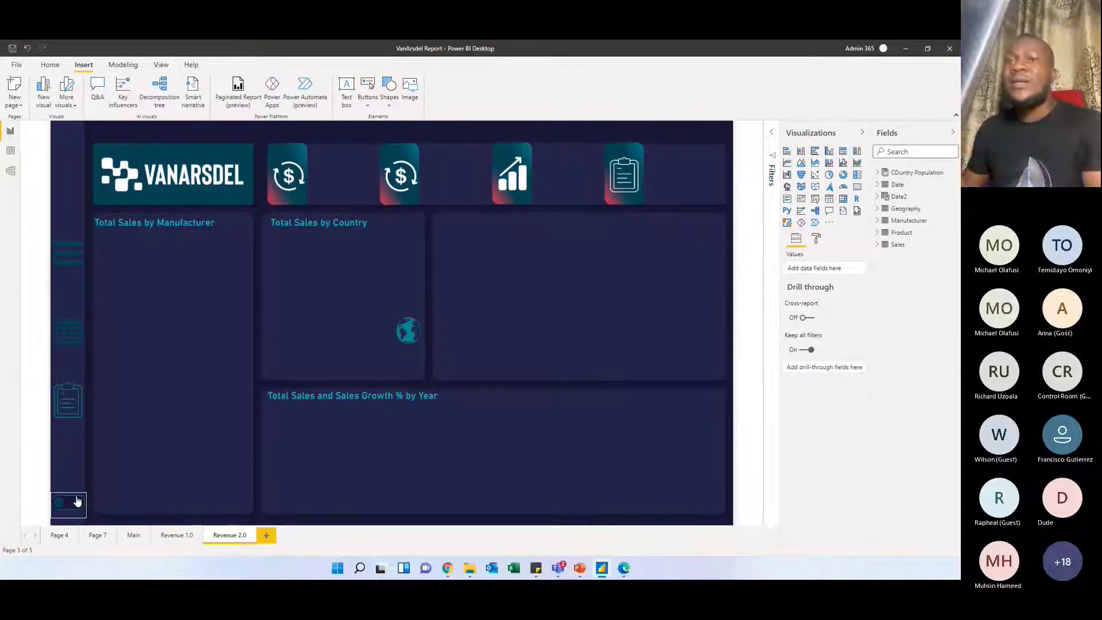
left_click(66, 501, "ctrl")
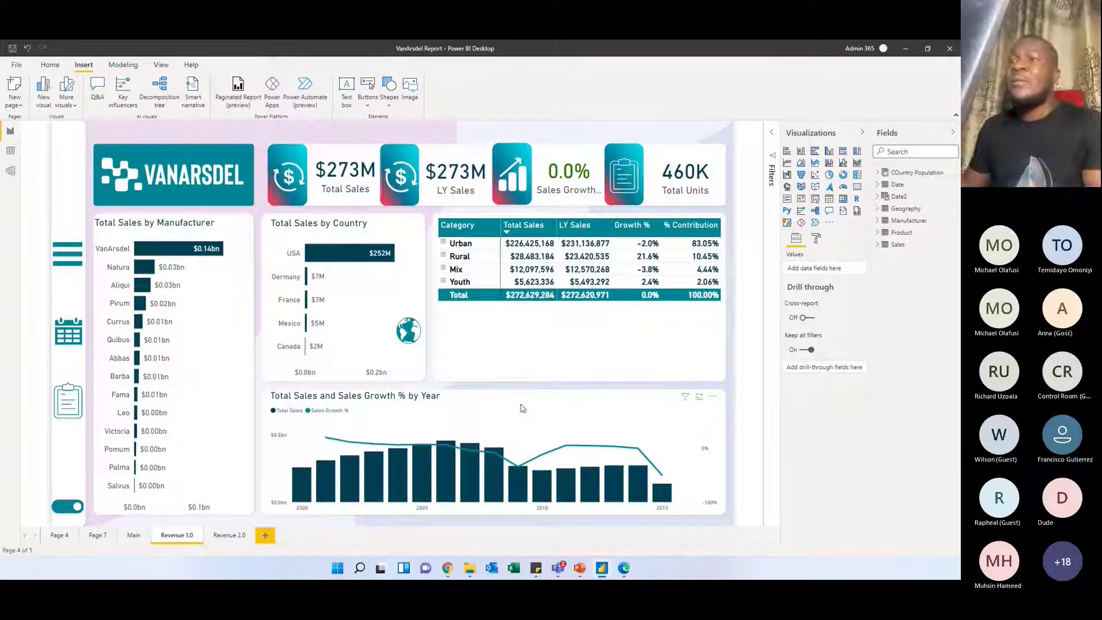
left_click(69, 507, "ctrl")
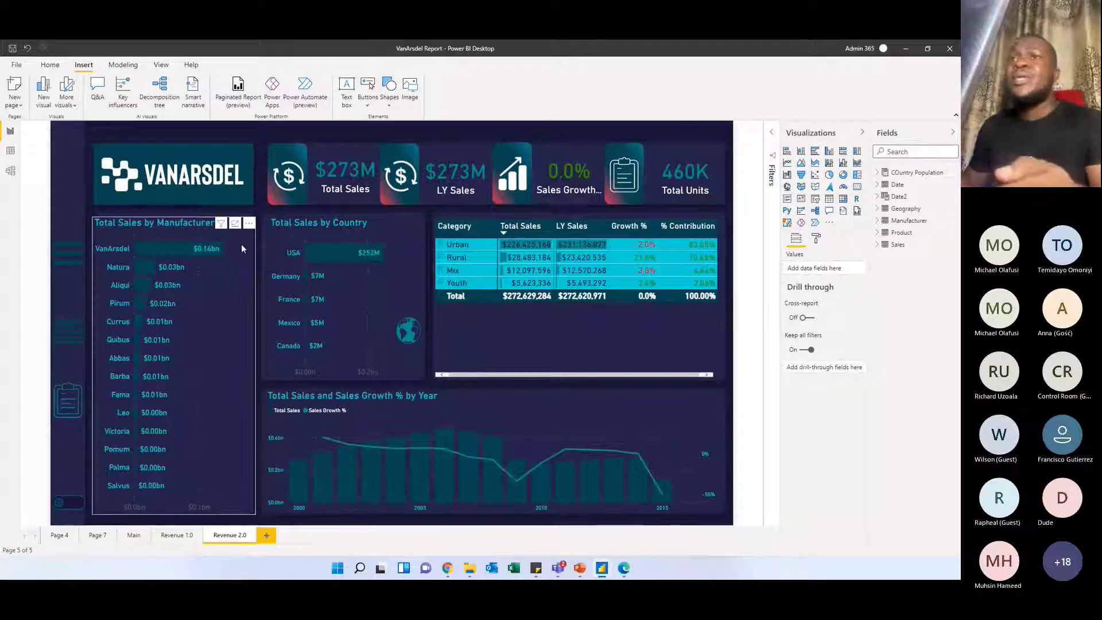
Show the report's theme gallery with its customize and save options, and close it without changing the theme
left_click(158, 65)
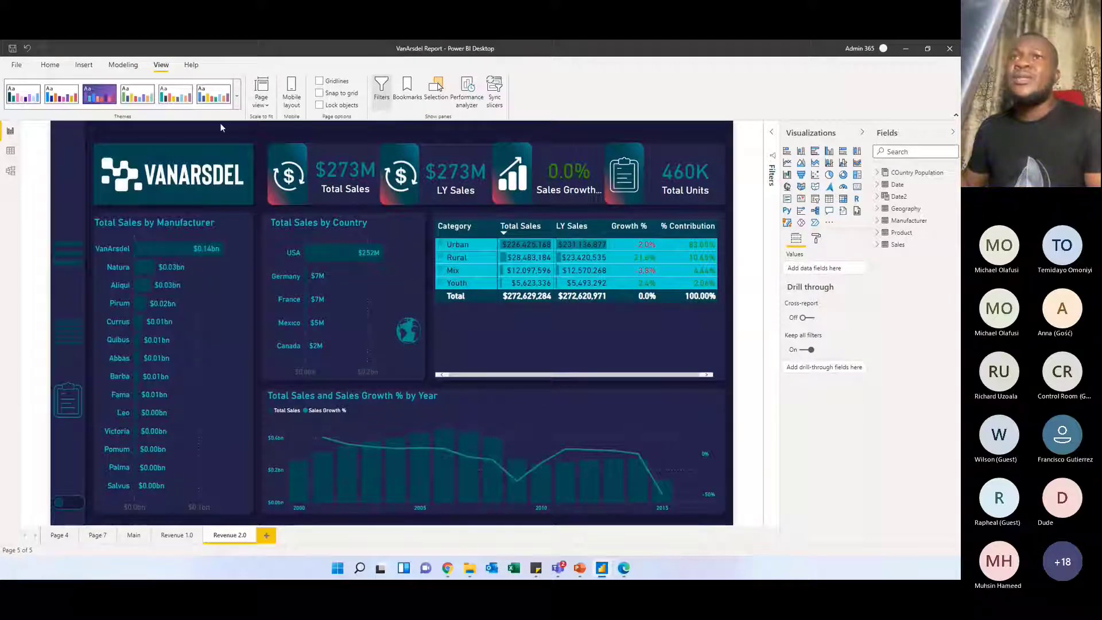
left_click(236, 96)
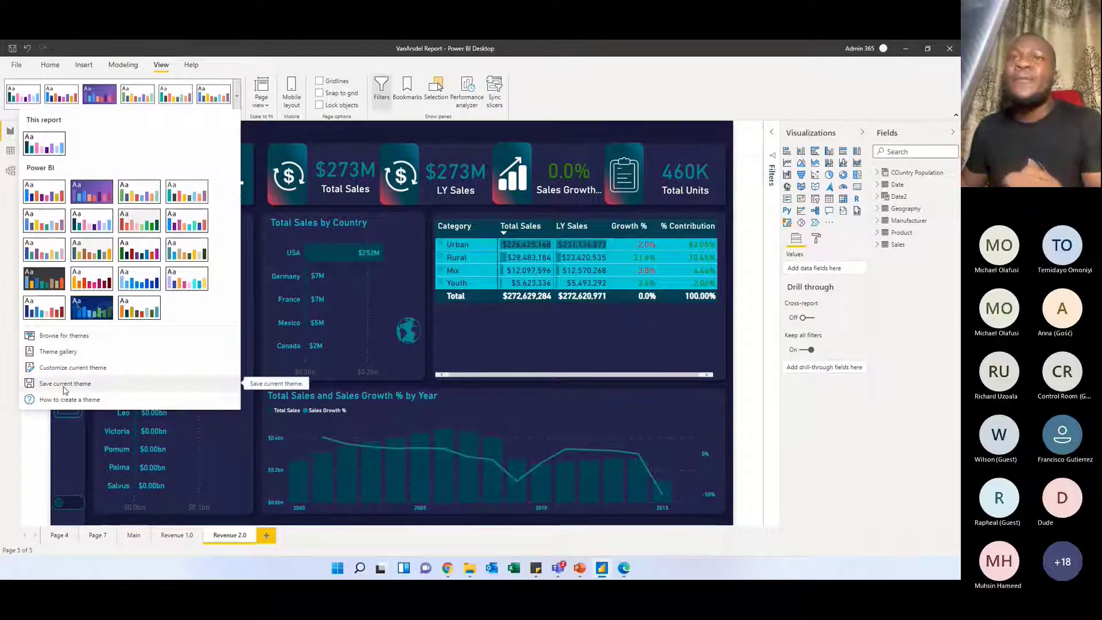
left_click(57, 432)
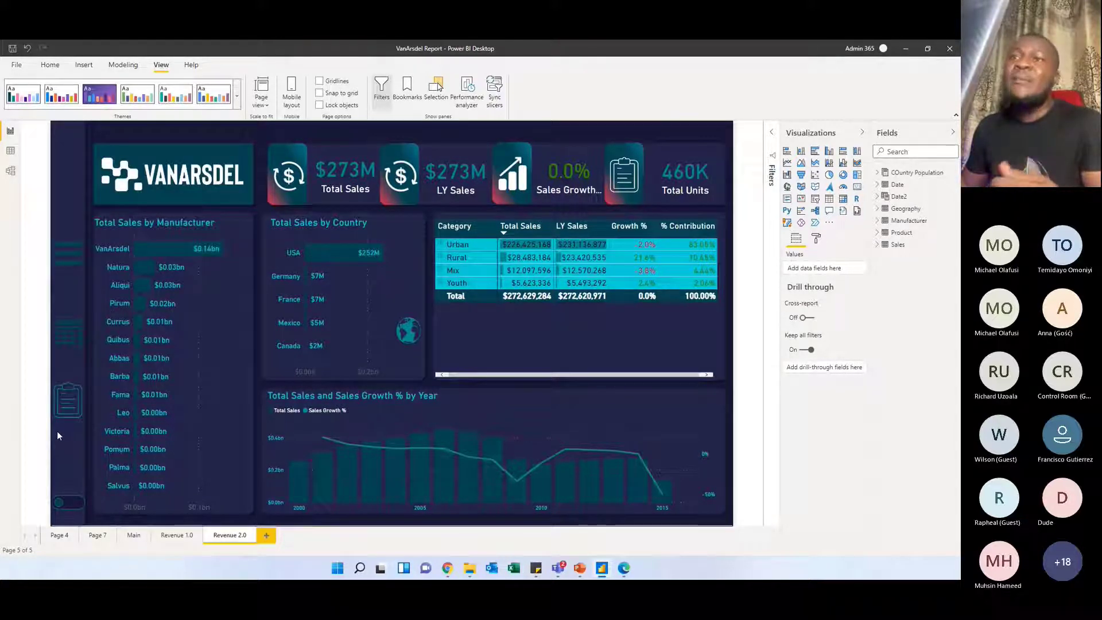
Show the report's bookmarks and swap the Total Sales by Country chart with the map and back twice
left_click(411, 331)
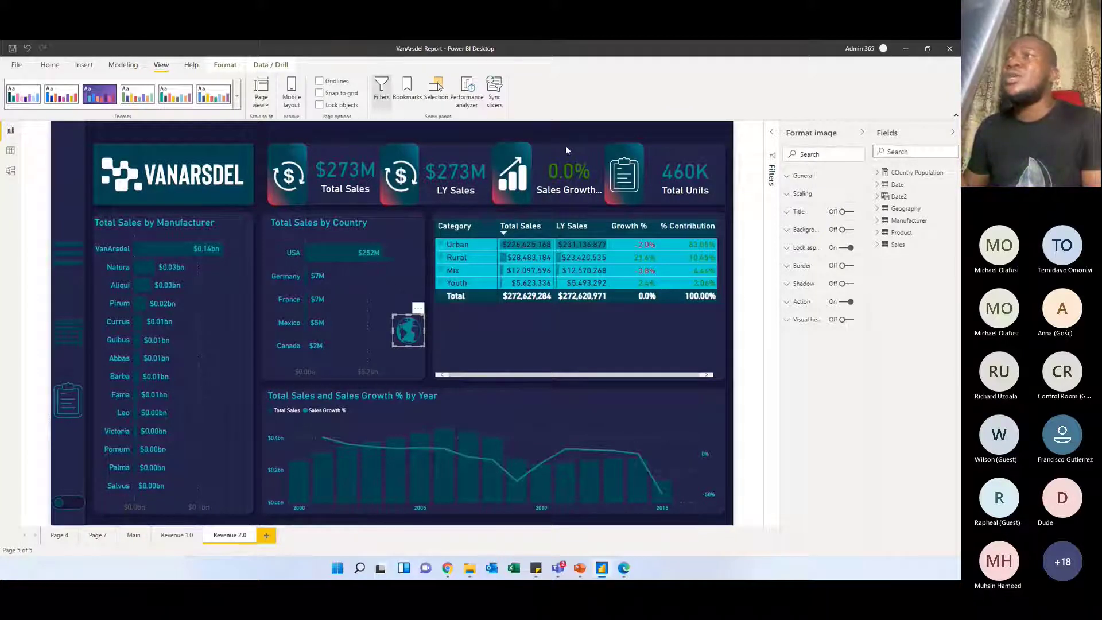
left_click(406, 87)
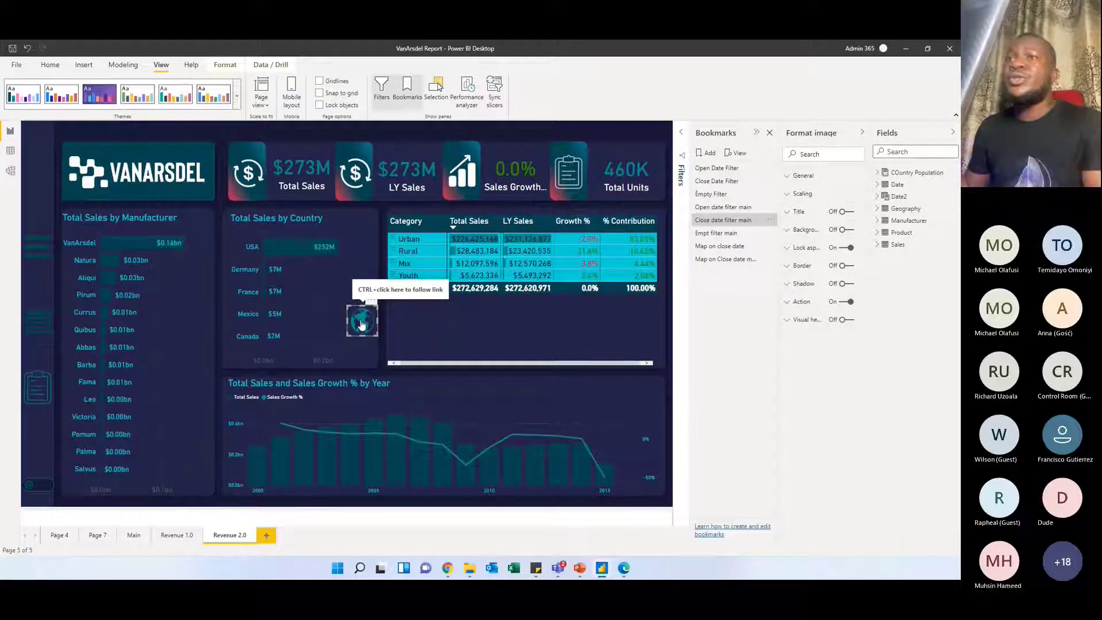
left_click(362, 326, "ctrl")
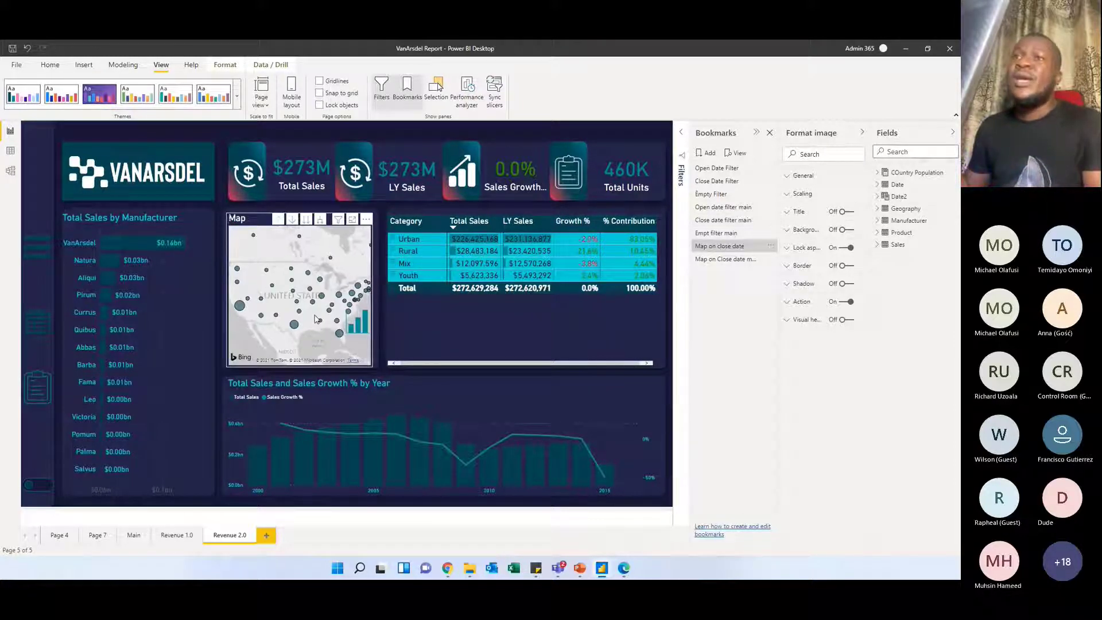
left_click(360, 320, "ctrl")
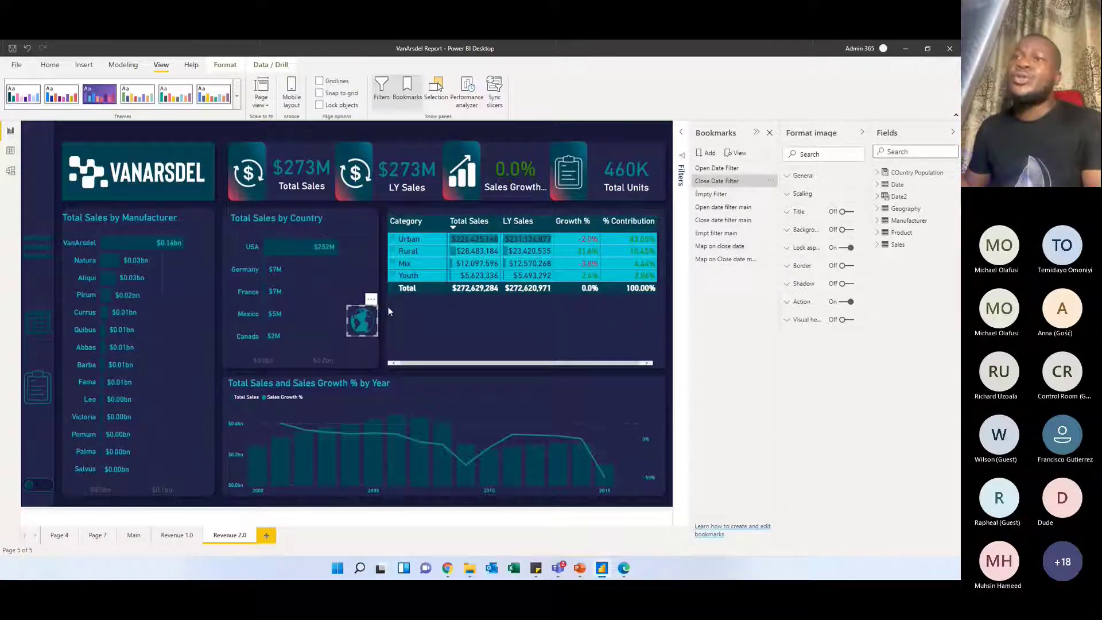
left_click(362, 324, "ctrl")
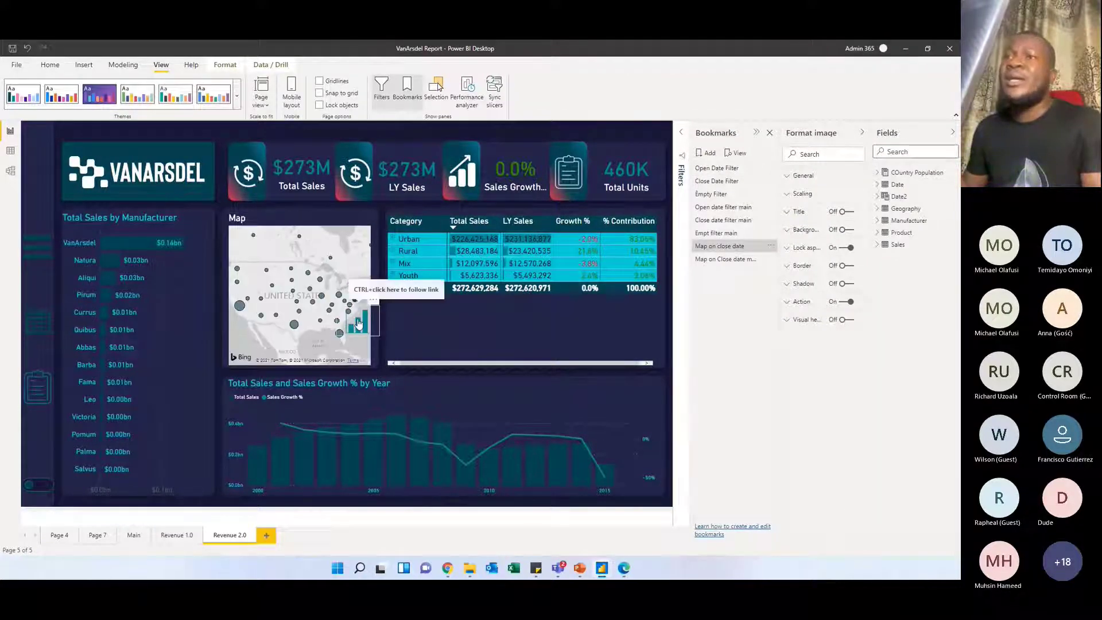
left_click(360, 325, "ctrl")
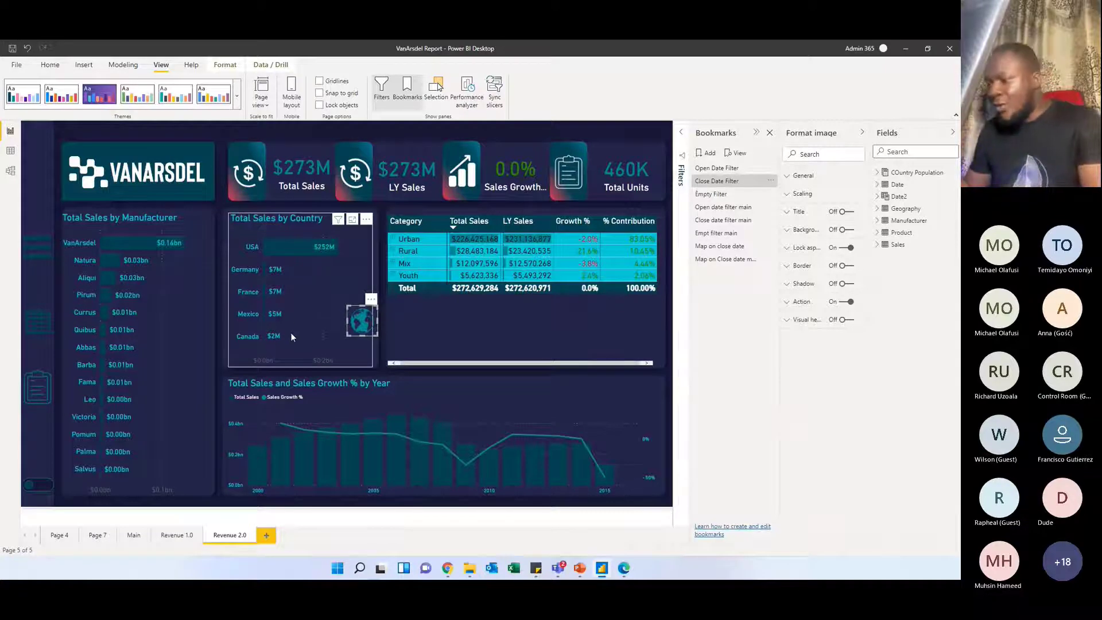
left_click(373, 268)
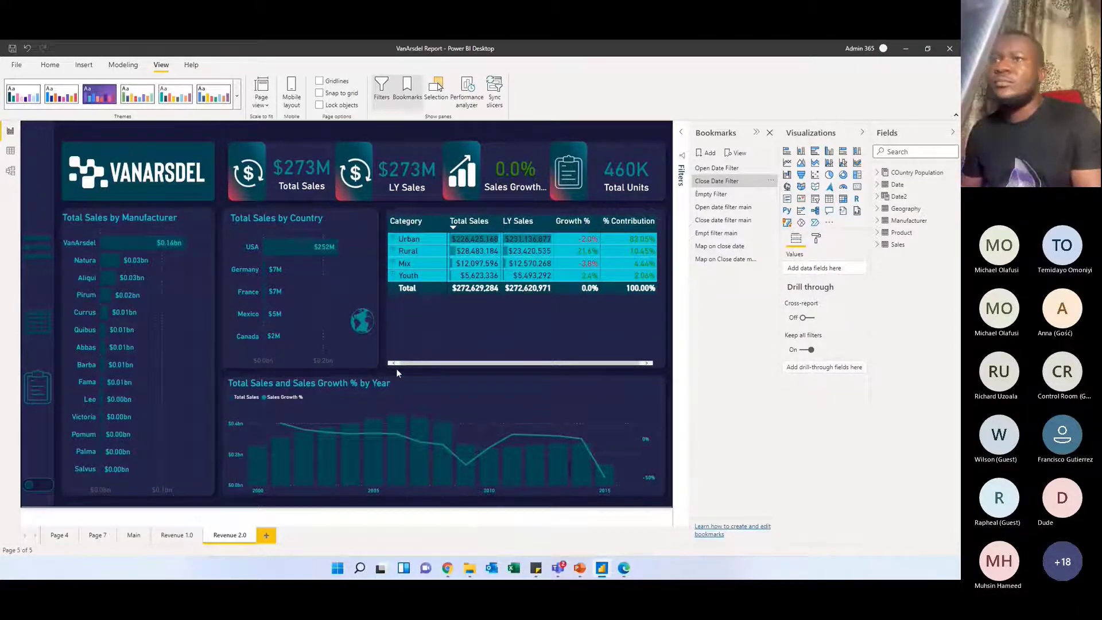
On the Revenue 1.0 page, review the theme customization settings for colors, text and visuals, and close them without applying changes
left_click(176, 535)
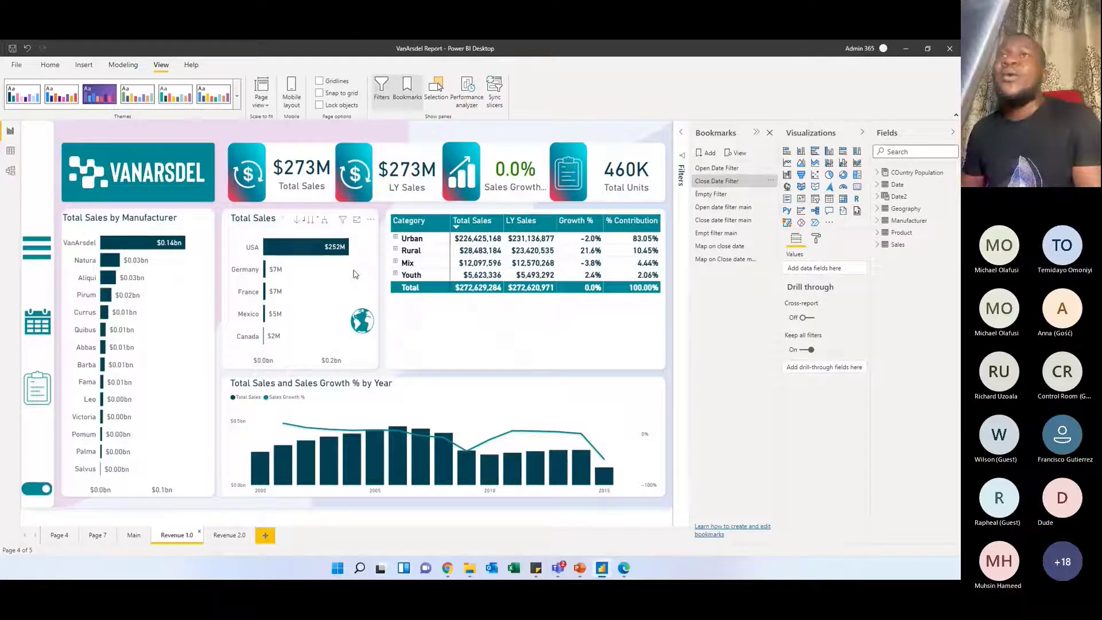
left_click(236, 97)
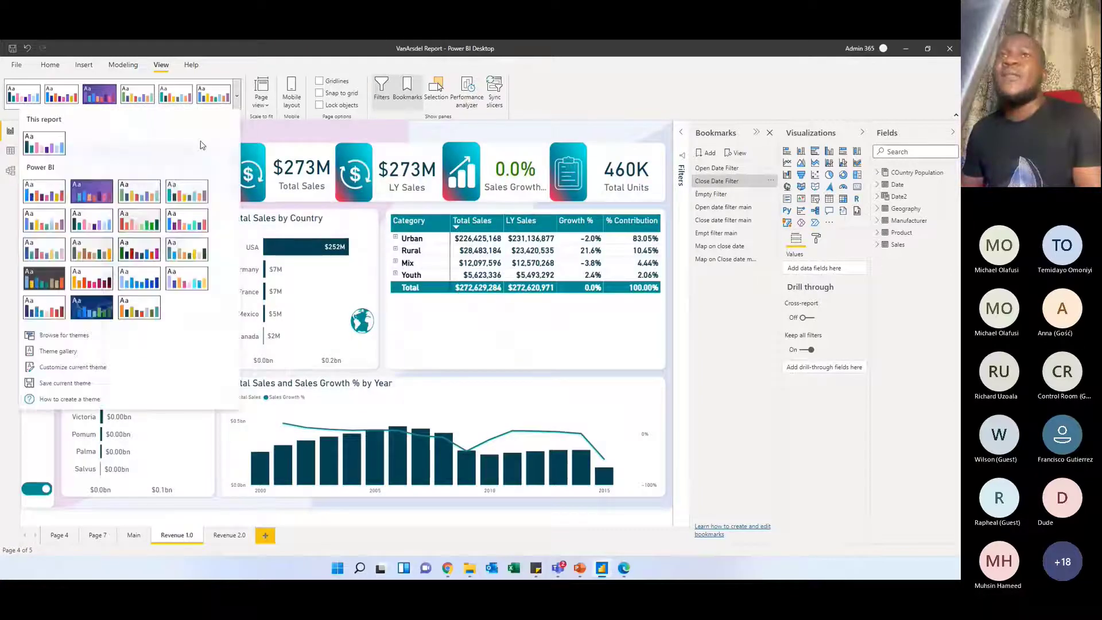
left_click(69, 369)
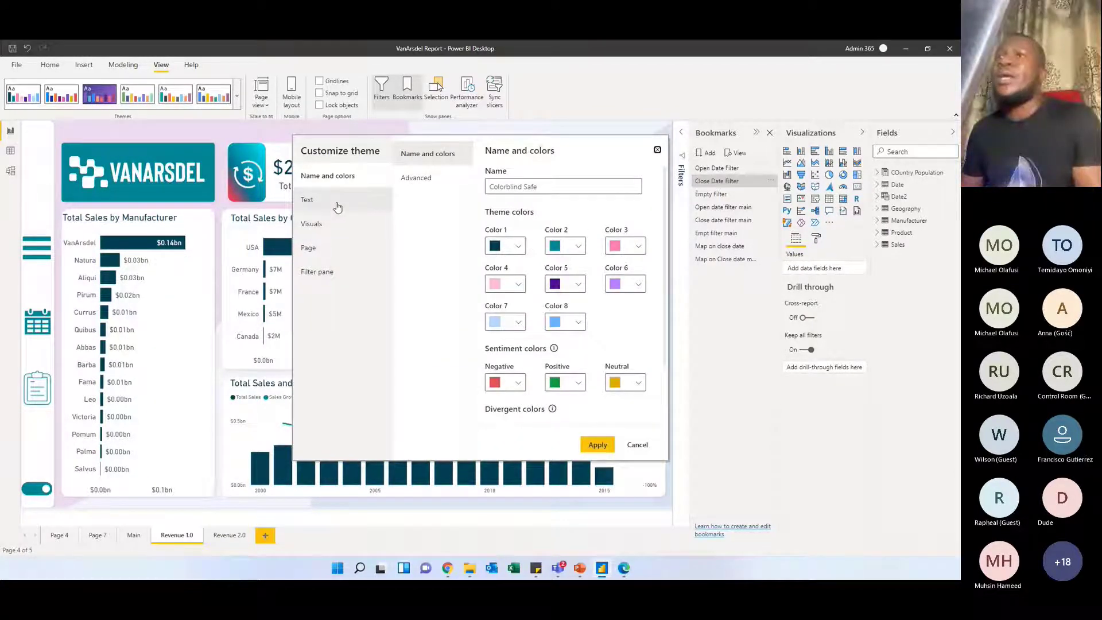
left_click(338, 207)
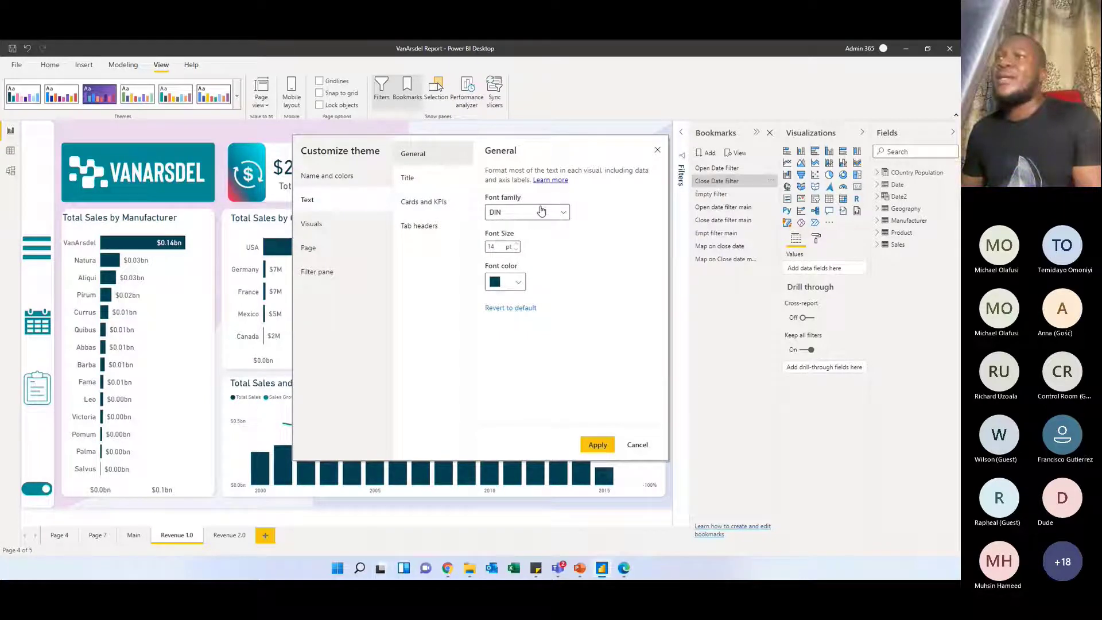
left_click(425, 188)
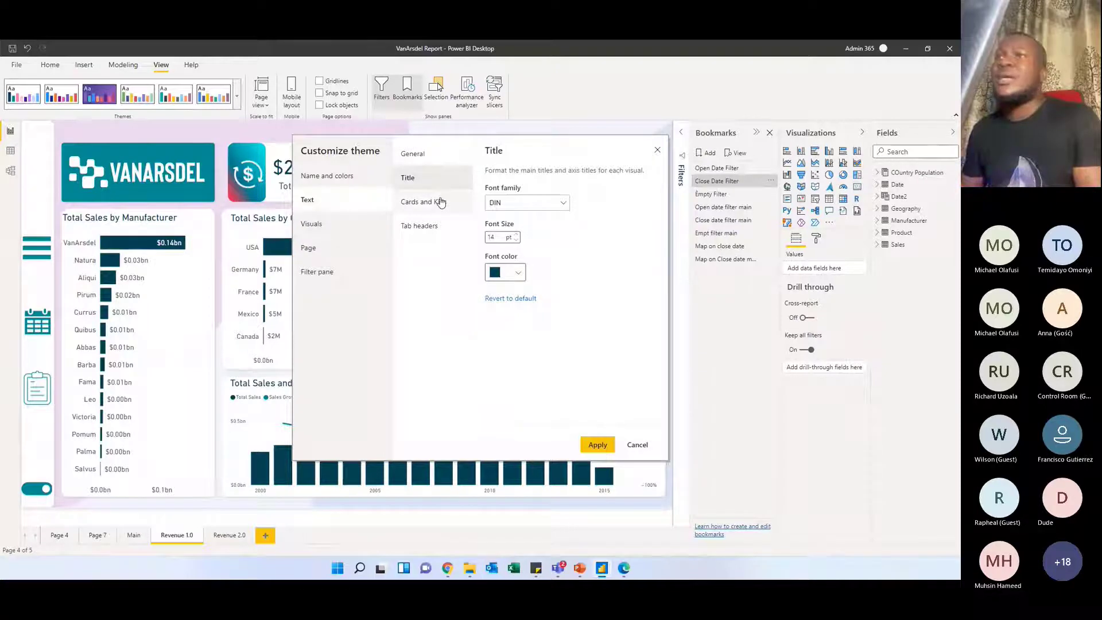
left_click(440, 202)
left_click(440, 228)
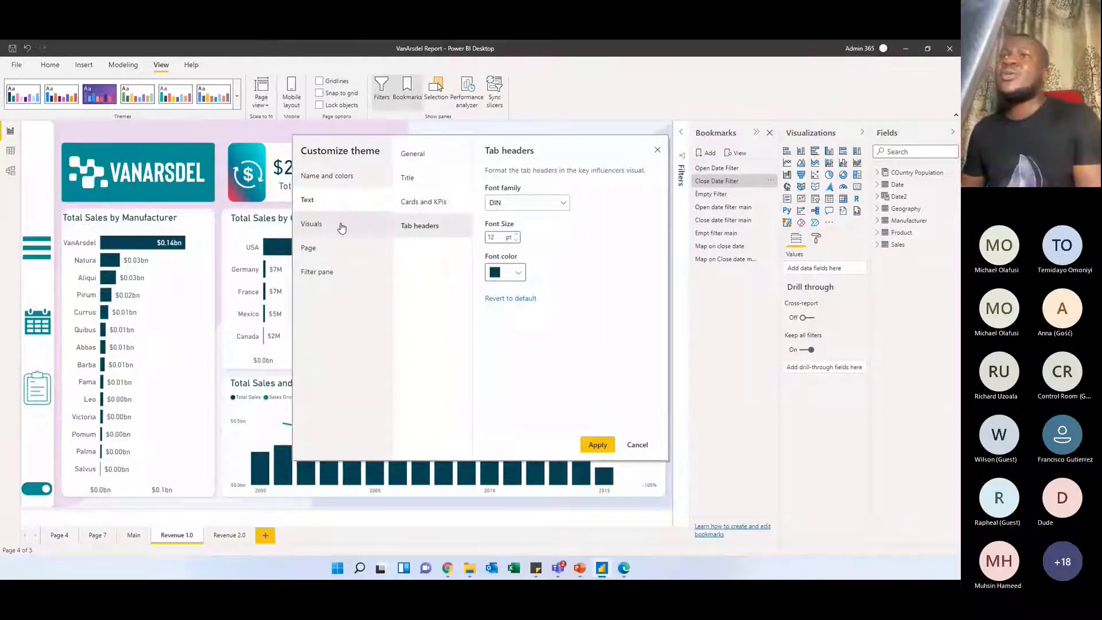
left_click(340, 227)
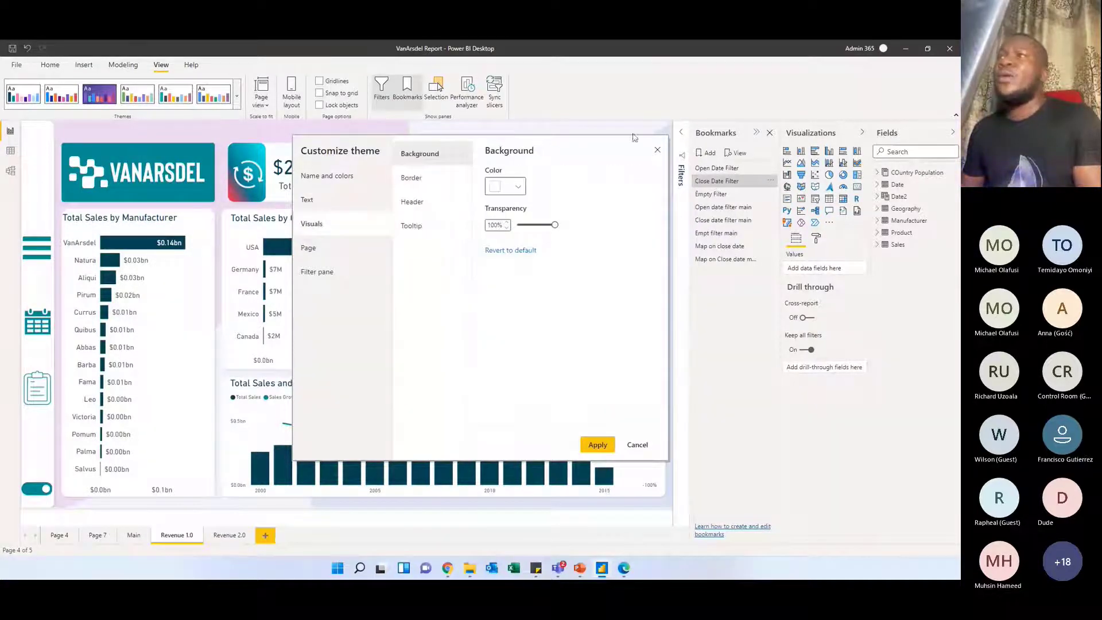
left_click(657, 151)
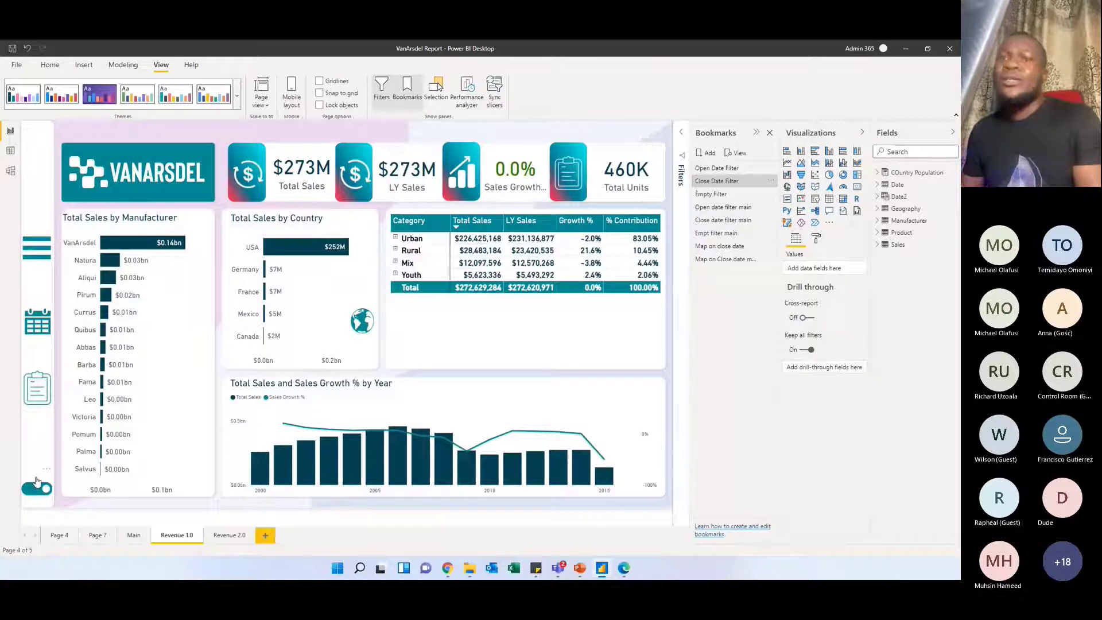
Inspect the Revenue 1.0 page toggle's Action settings, keeping the type Page navigation and the destination Revenue 2.0
left_click(36, 482)
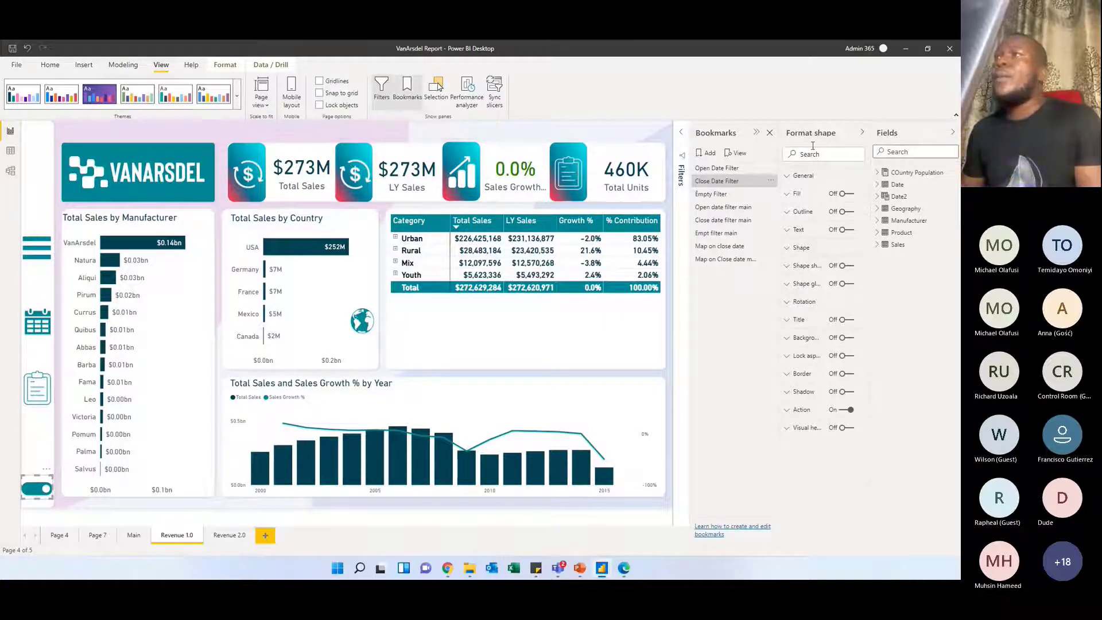
left_click(862, 133)
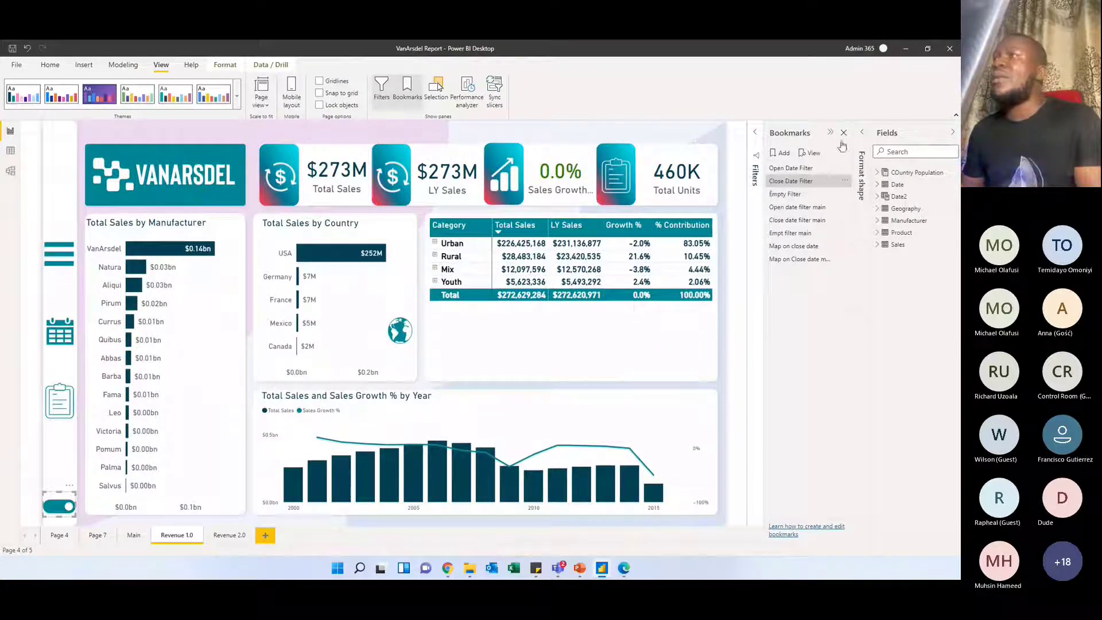
left_click(862, 133)
left_click(788, 411)
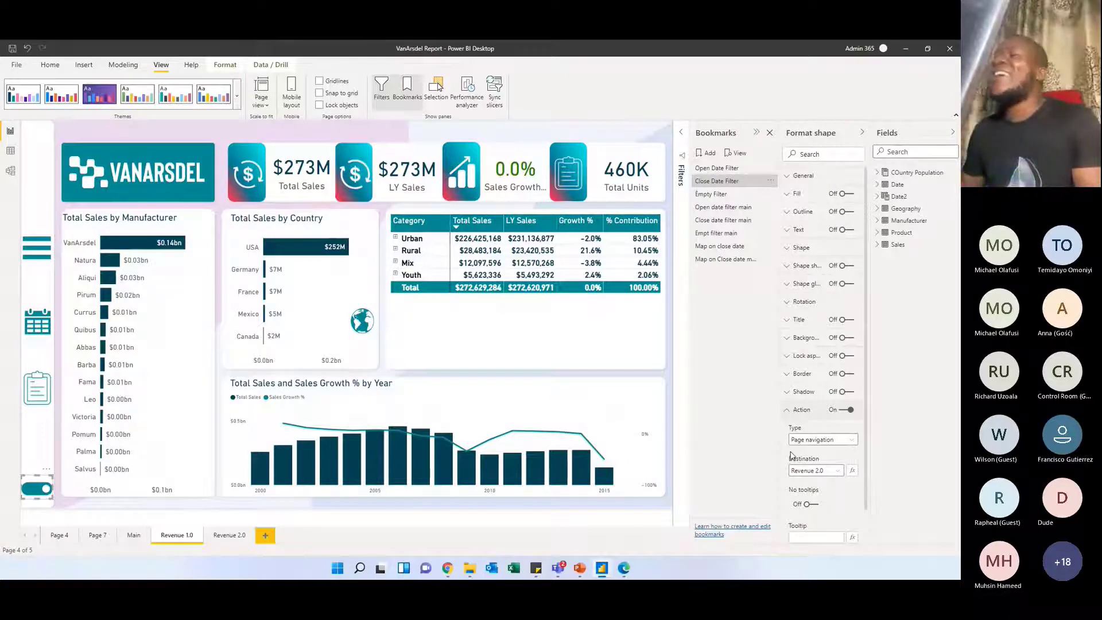
left_click(822, 438)
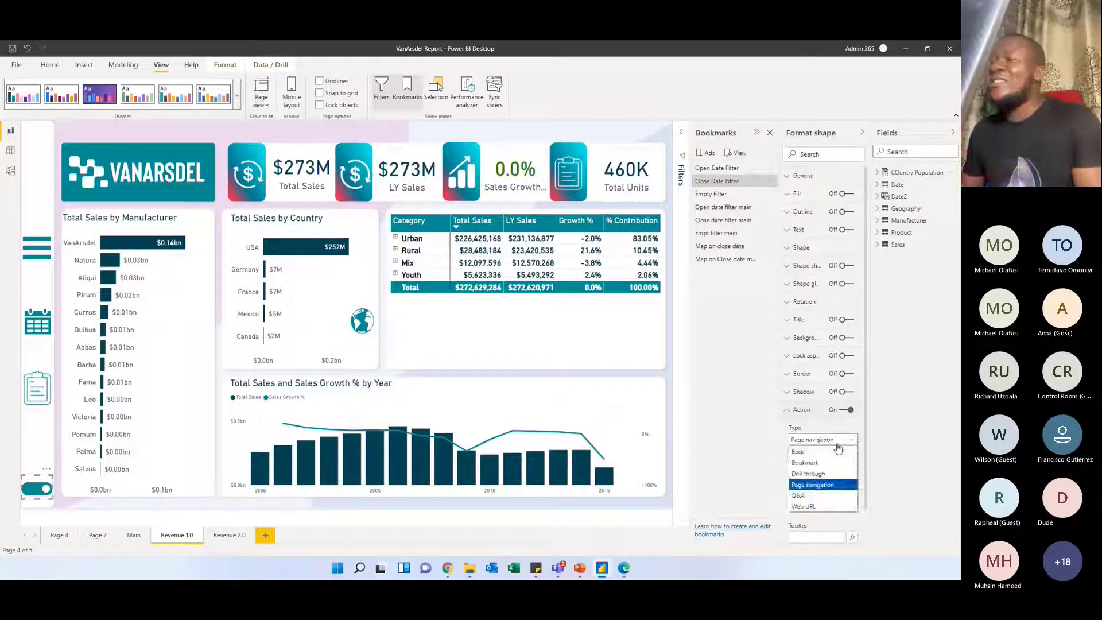
left_click(811, 484)
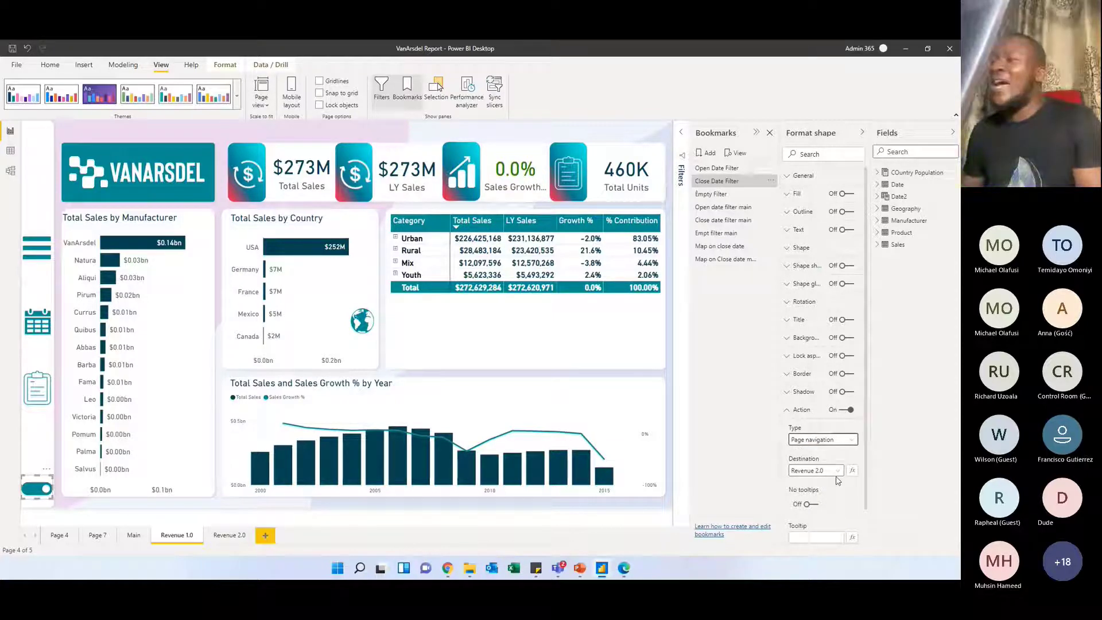
left_click(834, 474)
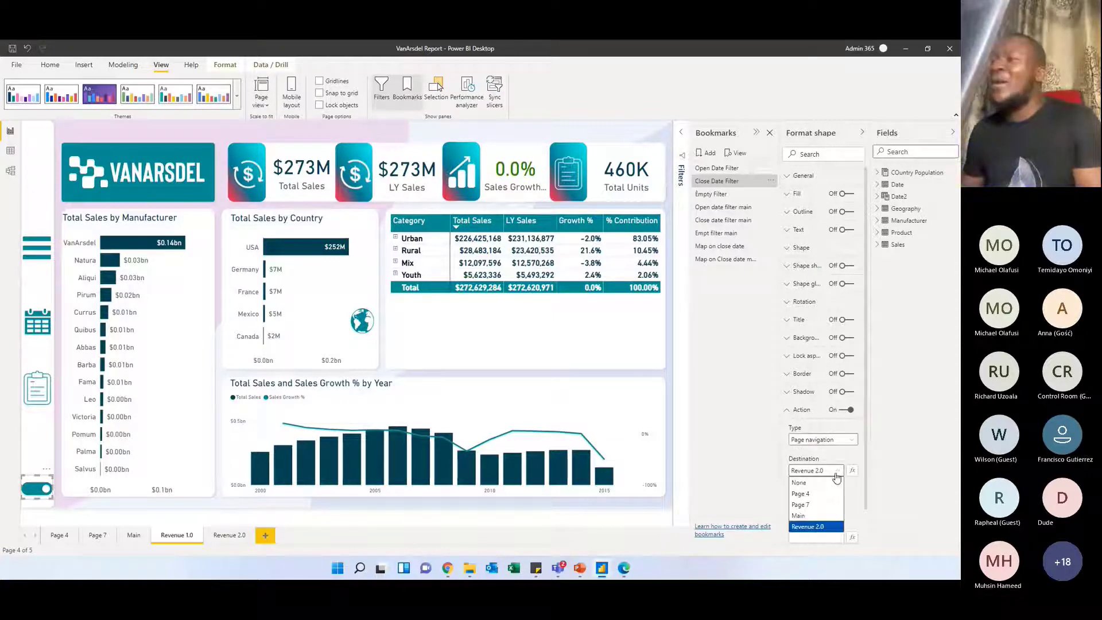
left_click(820, 528)
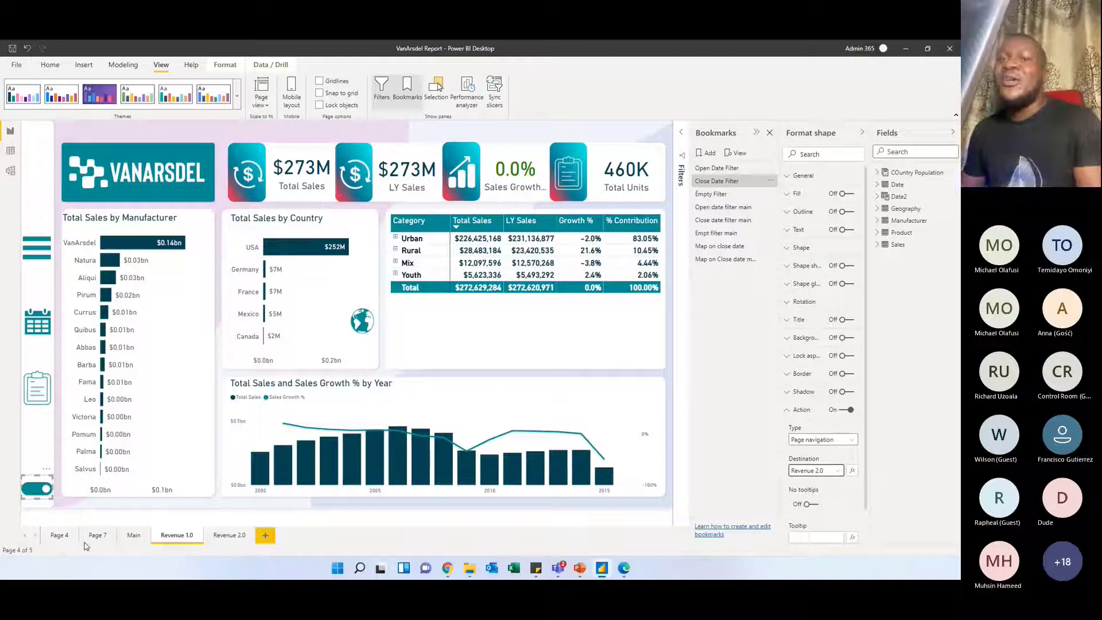
Follow the toggle to the Revenue 2.0 page and inspect the Action type and destination of that page's toggle
left_click(40, 492, "ctrl")
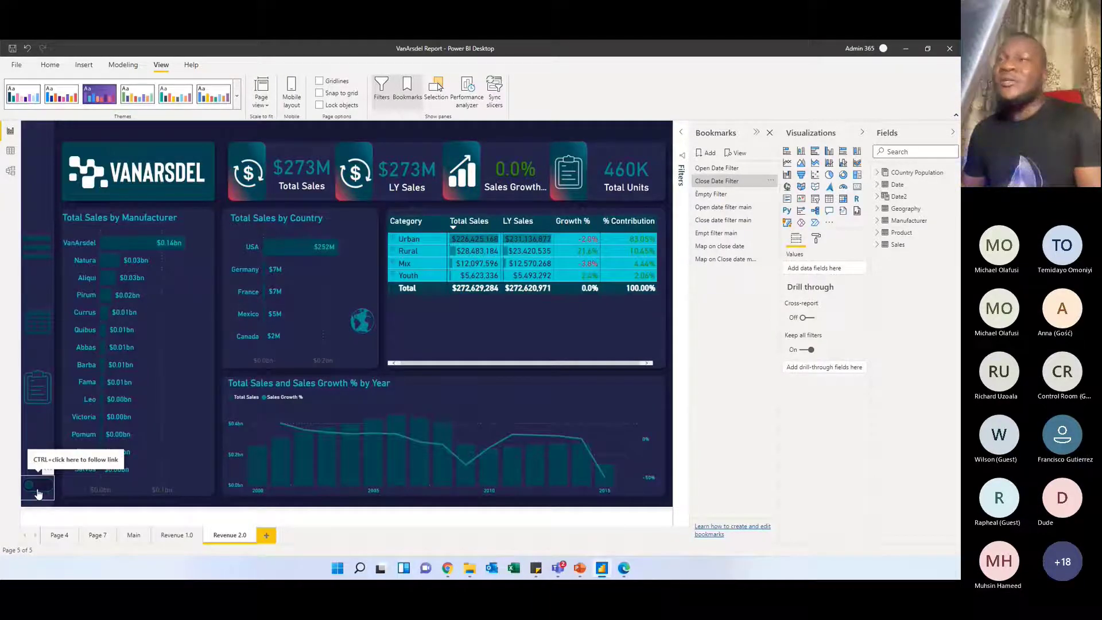
left_click(41, 495)
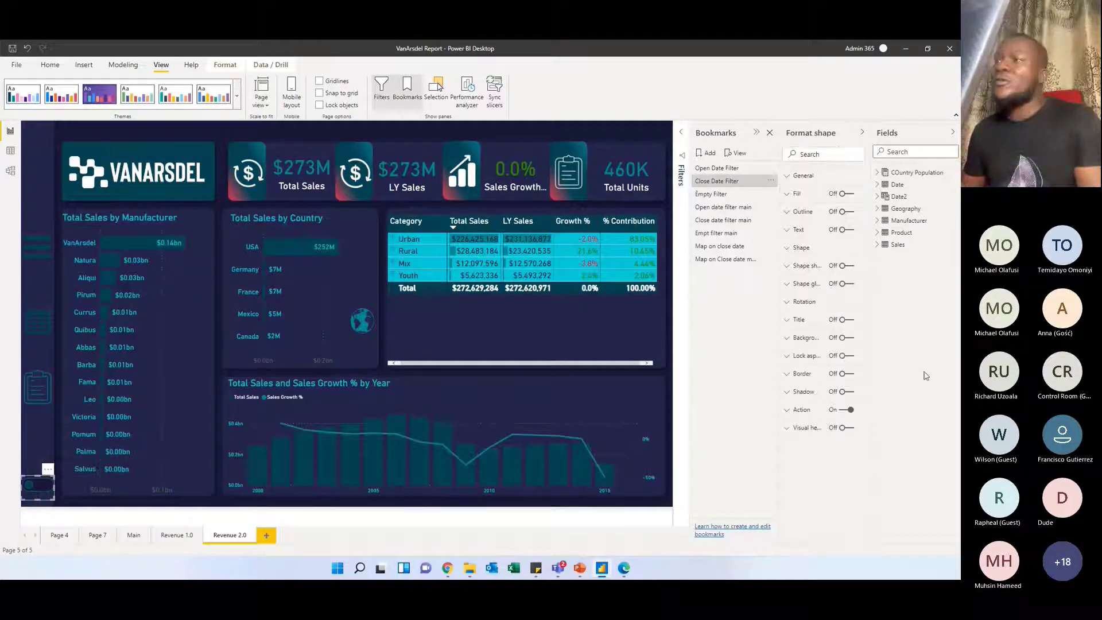
left_click(791, 411)
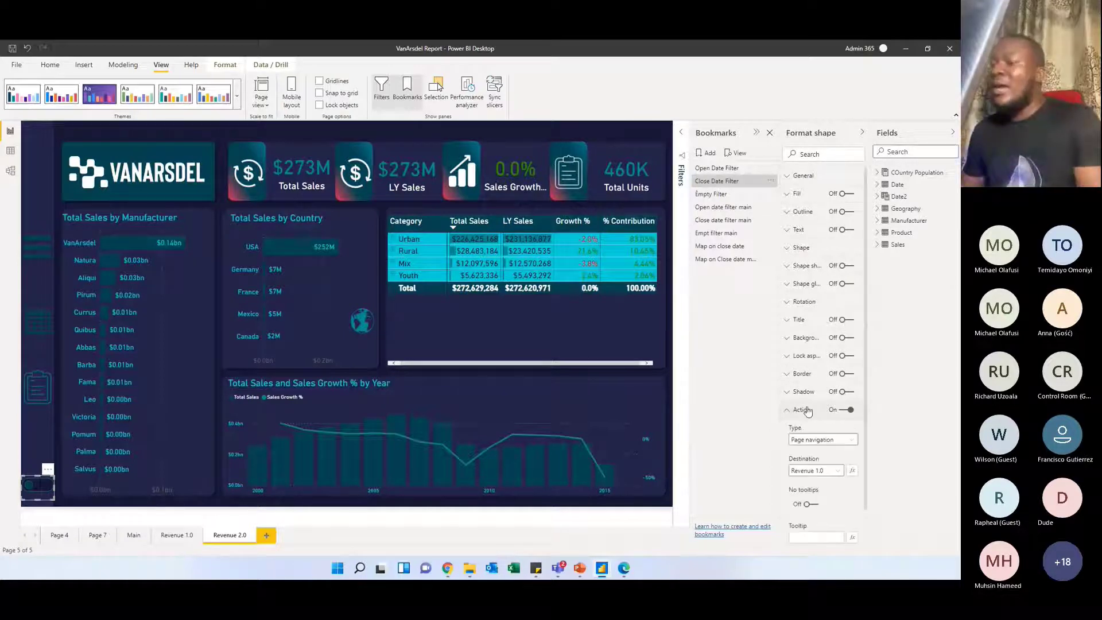
left_click(845, 447)
left_click(848, 446)
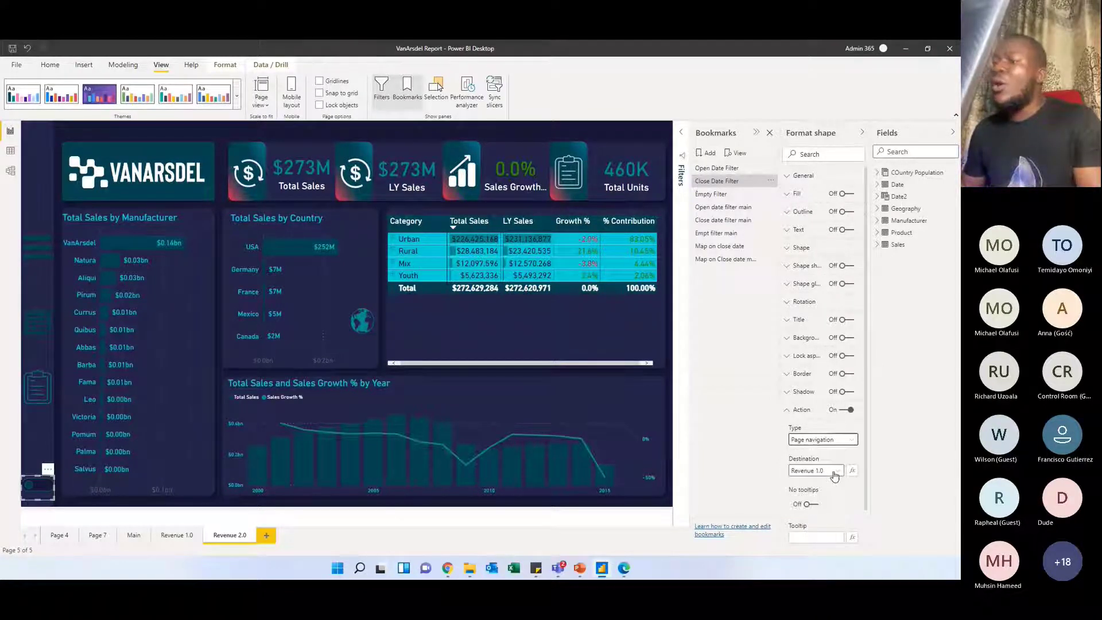
left_click(834, 471)
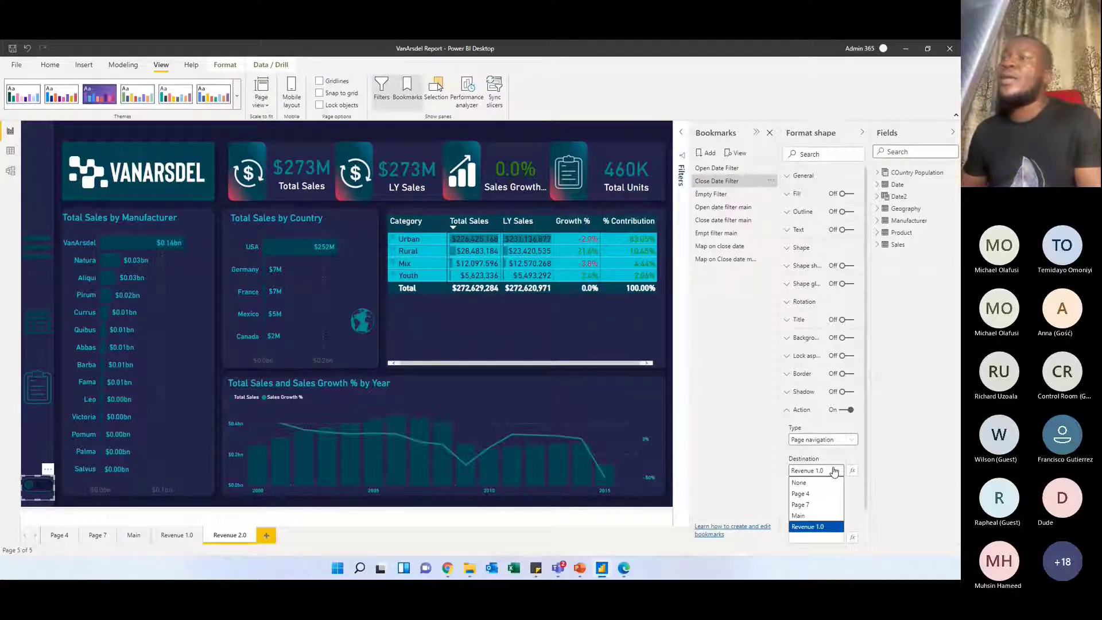
left_click(834, 471)
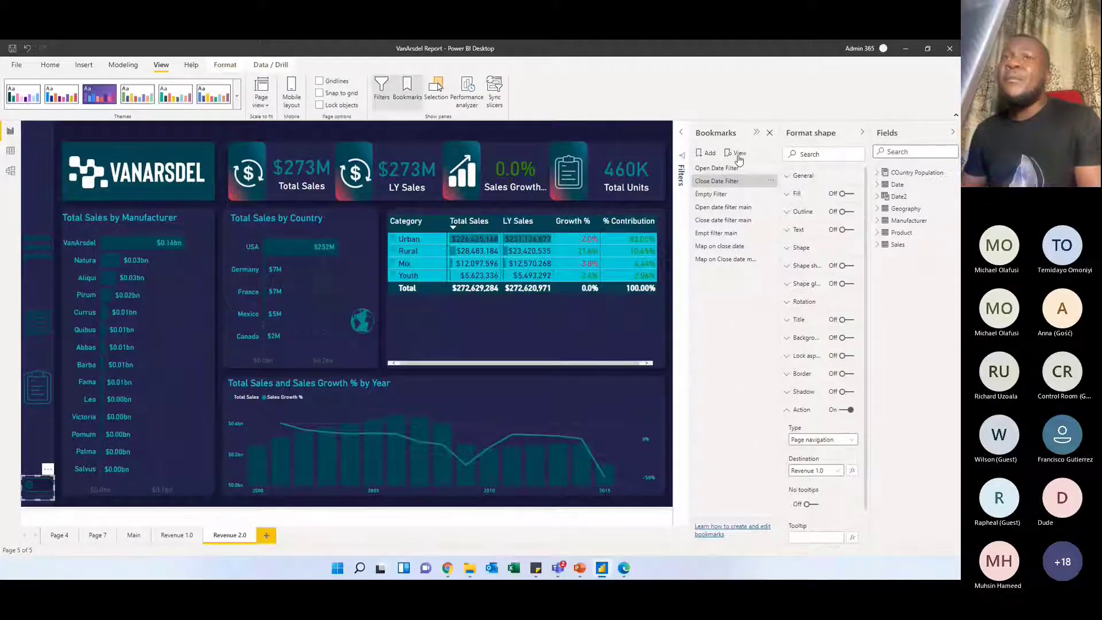
Show the date filter panel on the Revenue 2.0 page and close it again
left_click(37, 328, "ctrl")
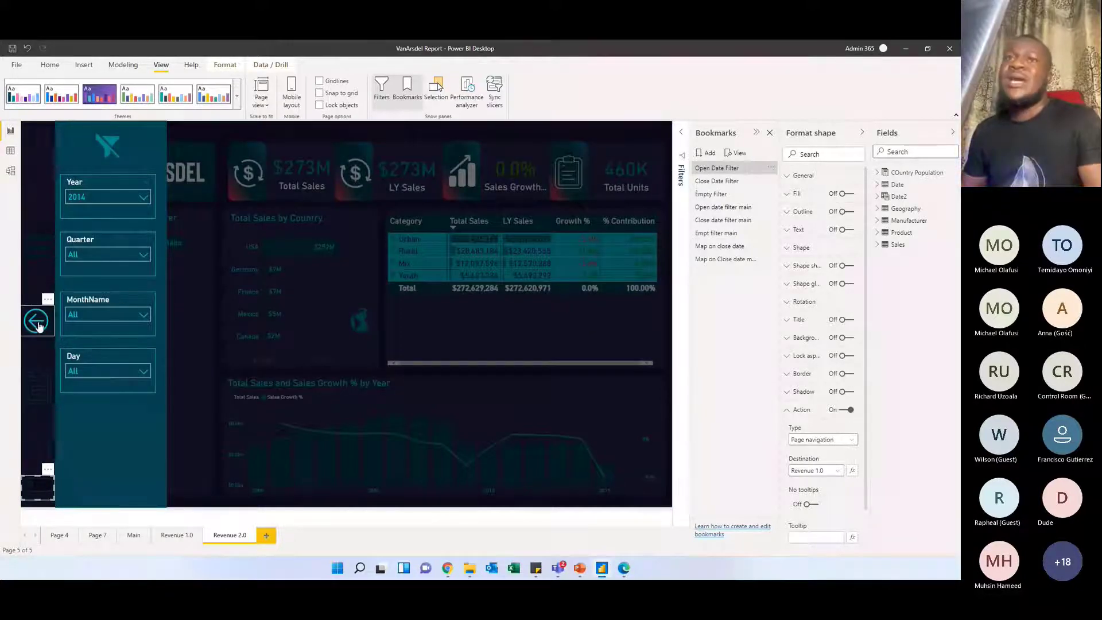
left_click(37, 325, "ctrl")
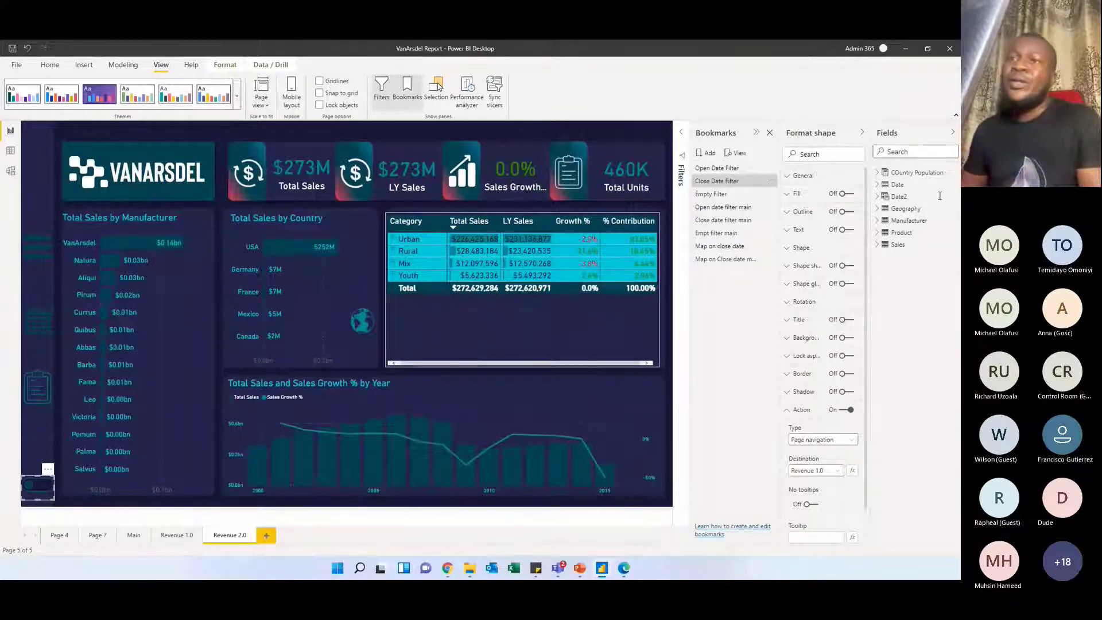
Go to the Main page and show its page formatting options
left_click(131, 536)
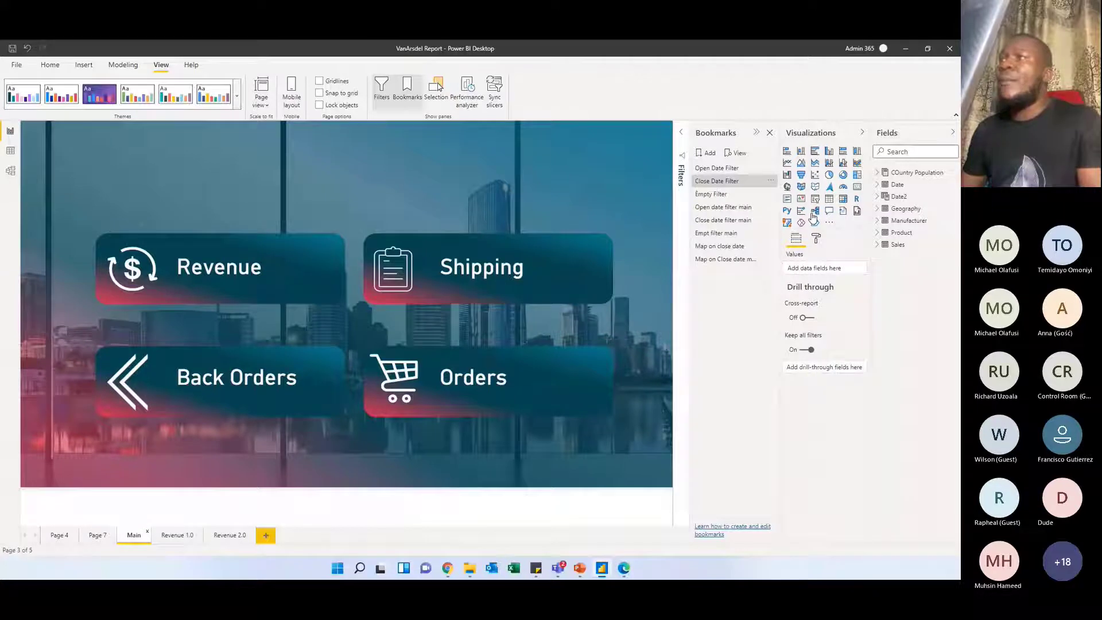
left_click(817, 239)
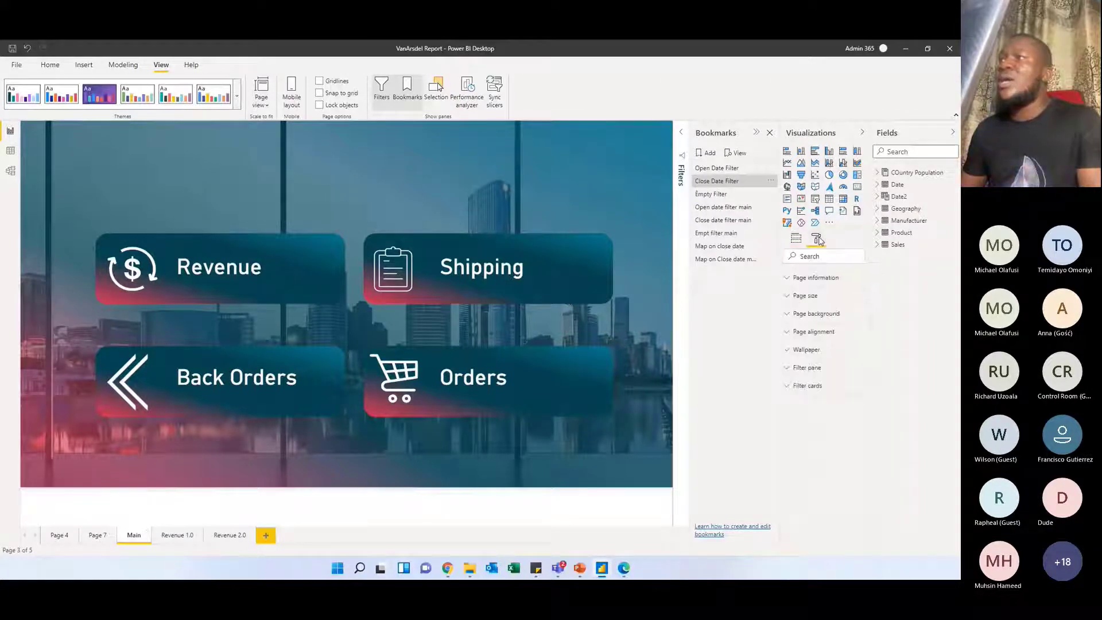
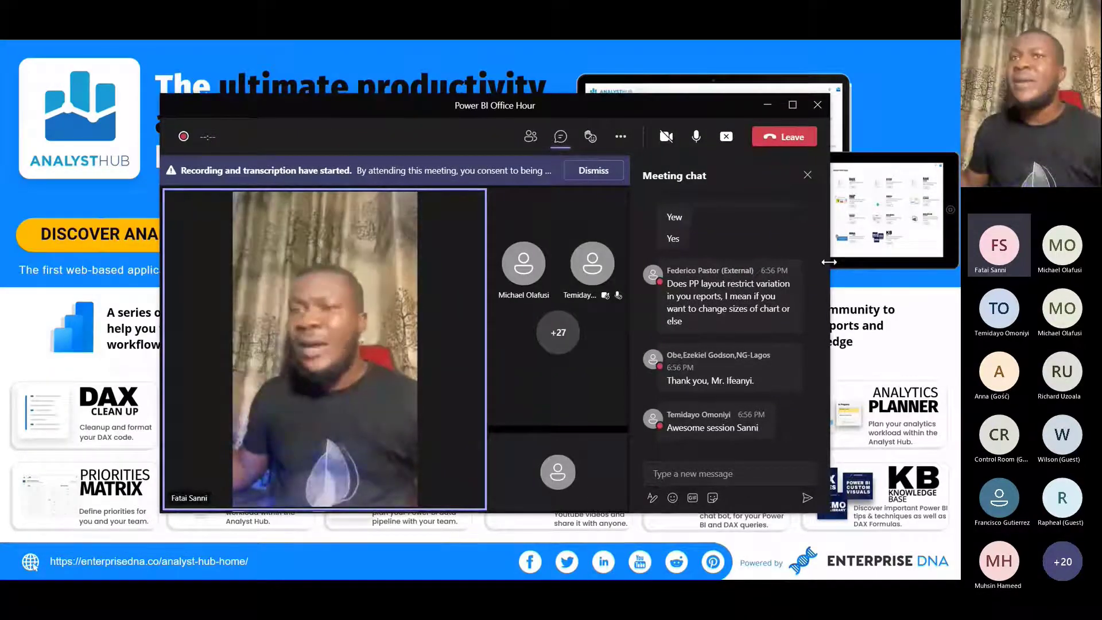
Narrow the Power BI Office Hour meeting window and reposition it over the Analyst Hub slide
left_click_drag(830, 264, 660, 287)
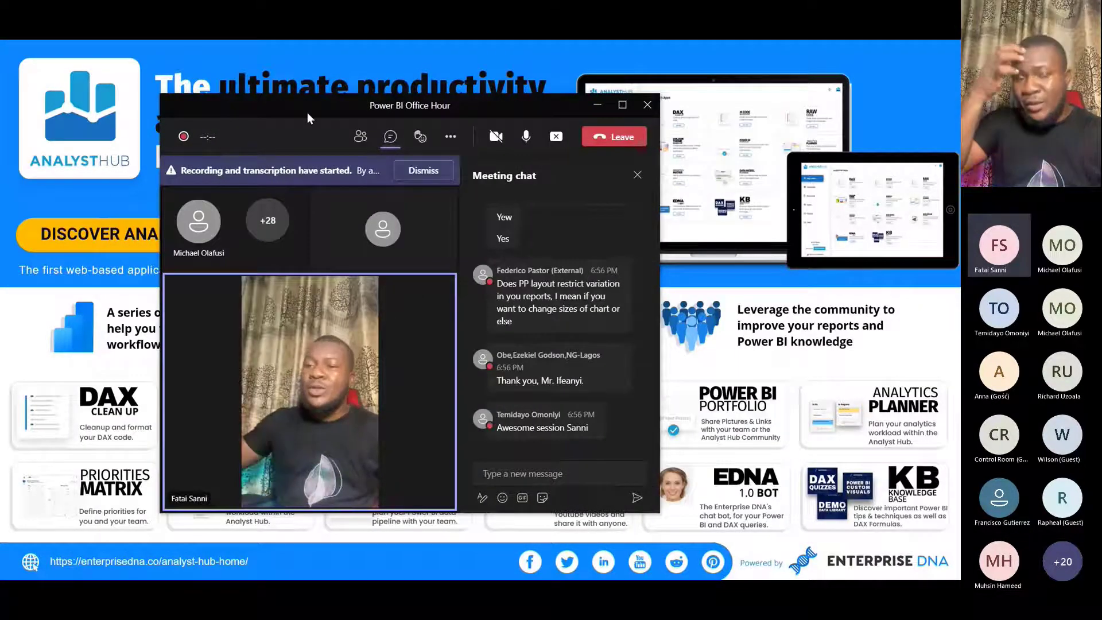
left_click_drag(307, 113, 583, 130)
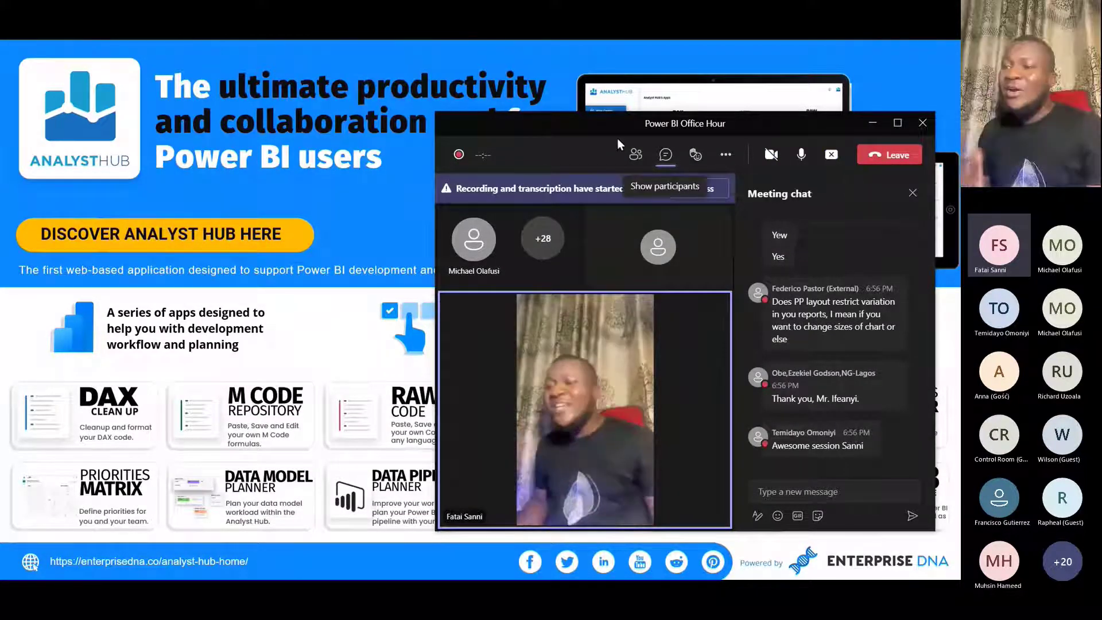
left_click_drag(617, 139, 555, 132)
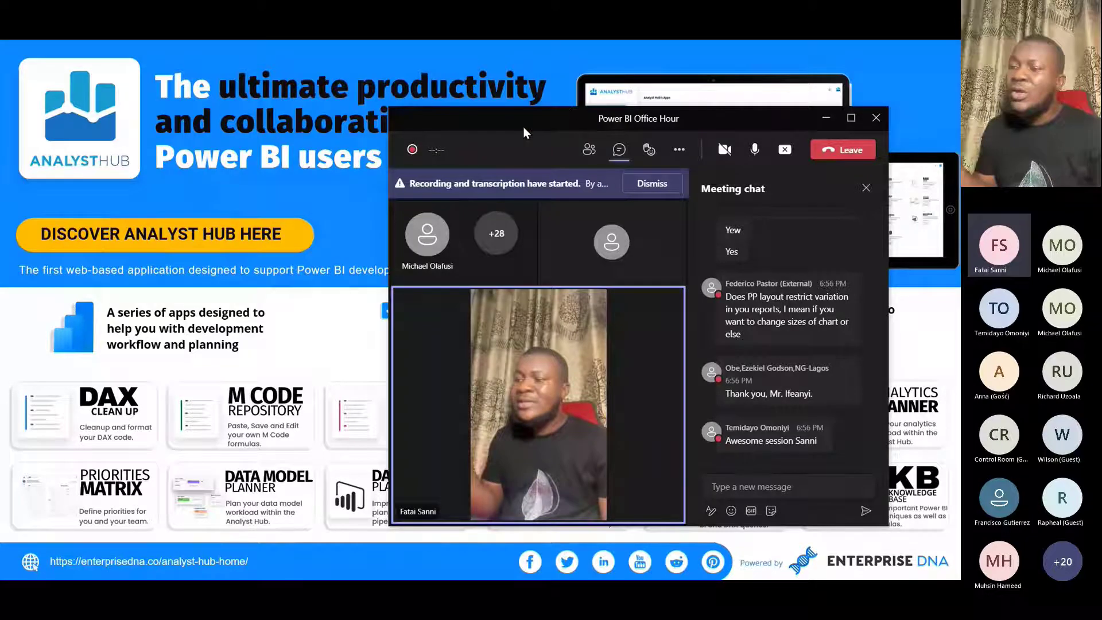
left_click_drag(523, 126, 580, 140)
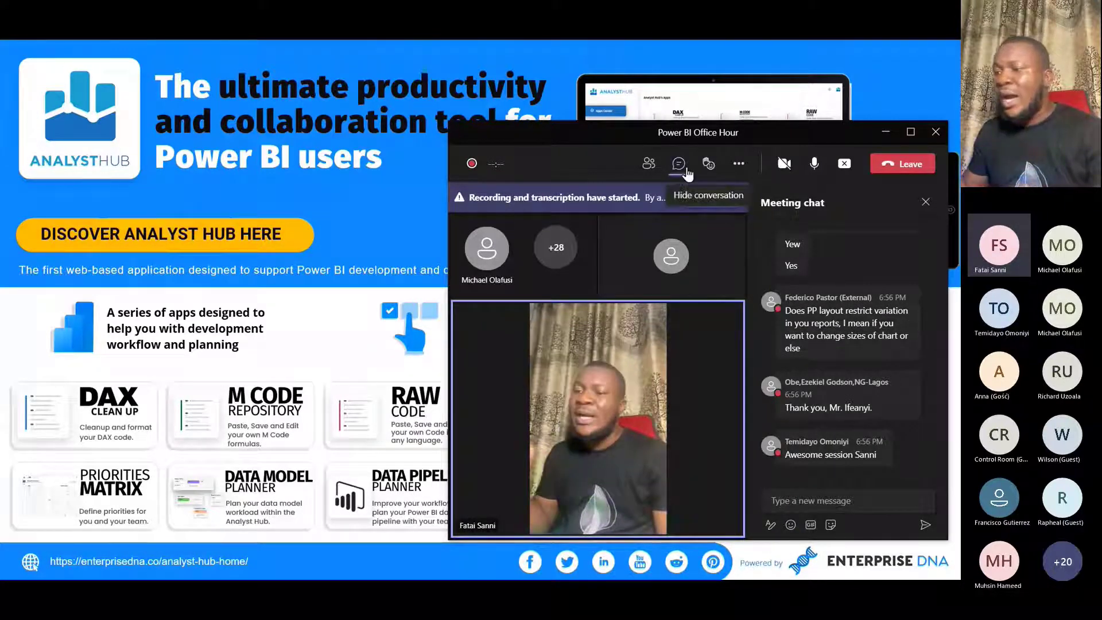
left_click_drag(659, 136, 655, 125)
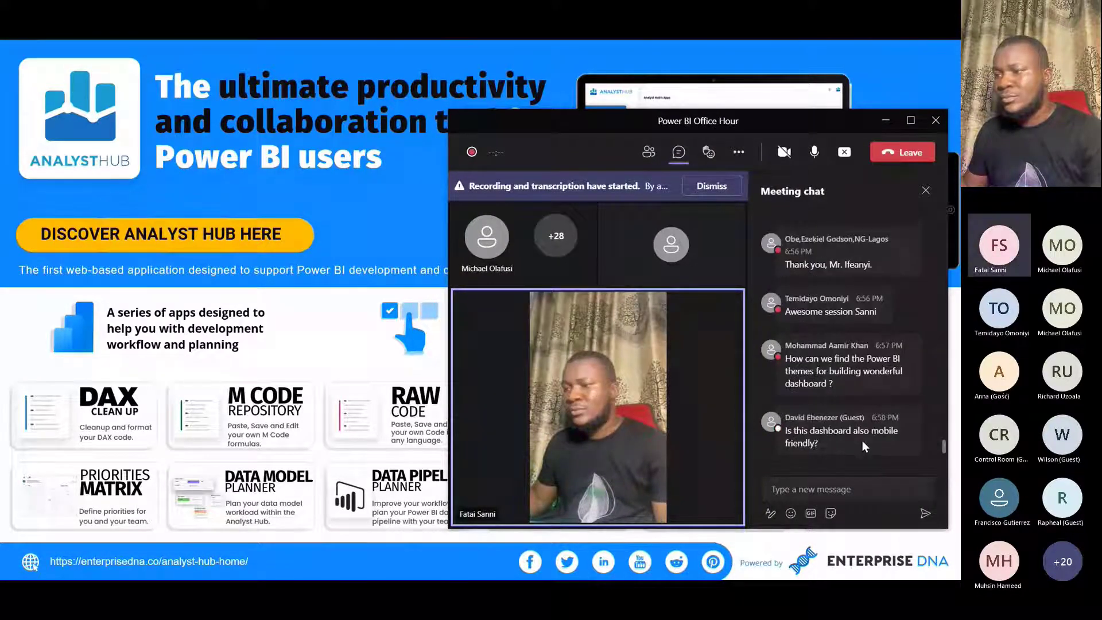
Read the attendees' questions in the meeting chat about themes, mobile layout, bookmarks and fixed layouts
mouse_move(862, 440)
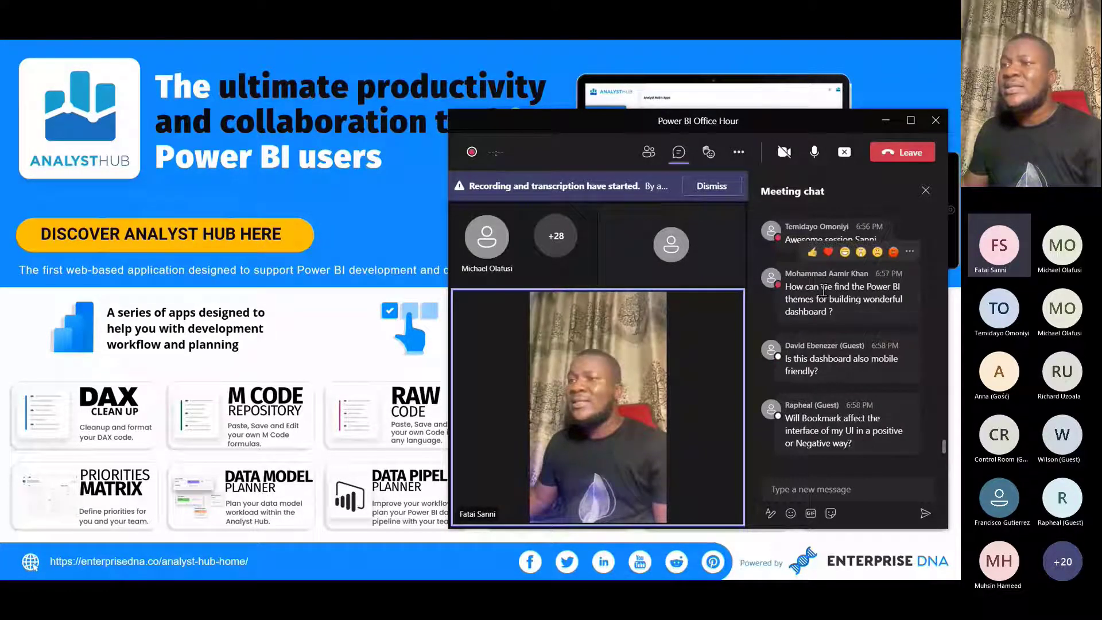
scroll(823, 290, "up", 1)
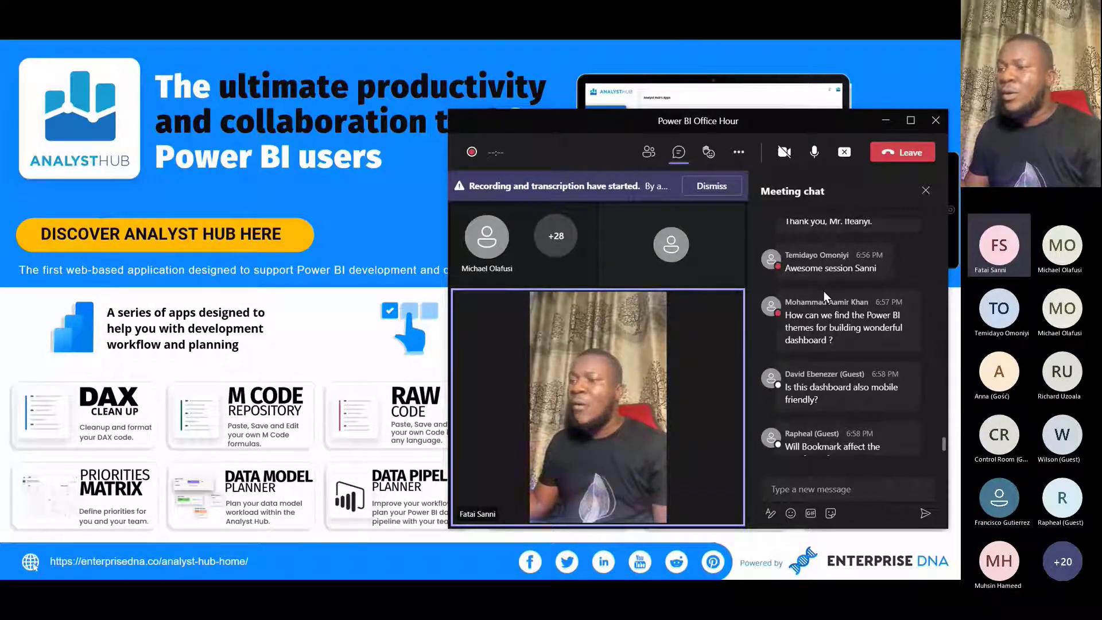
mouse_move(824, 291)
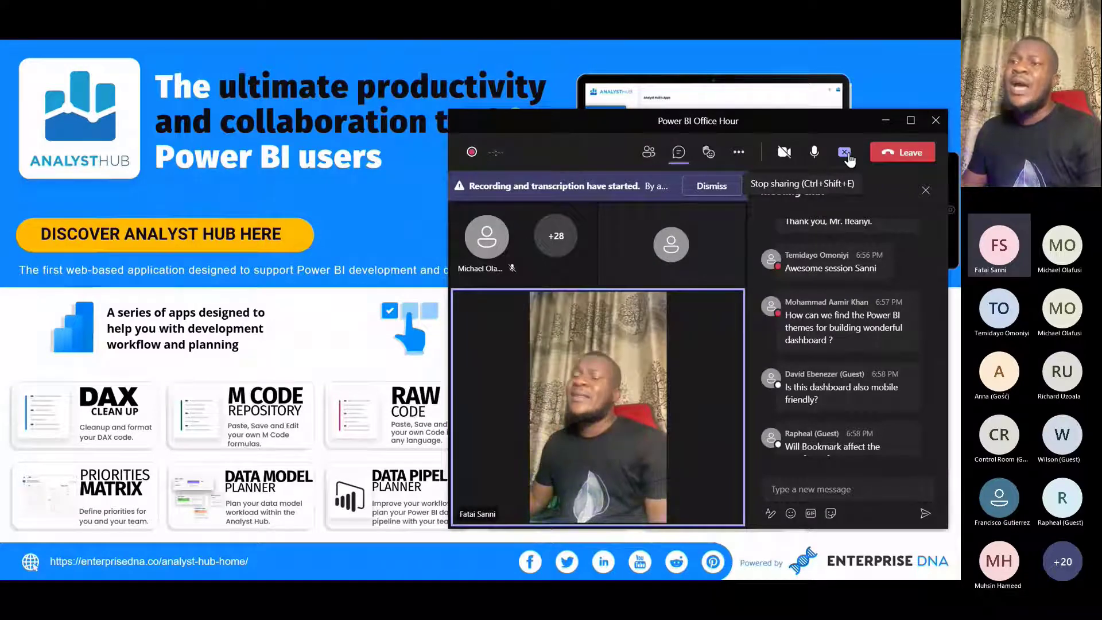
scroll(863, 364, "down", 3)
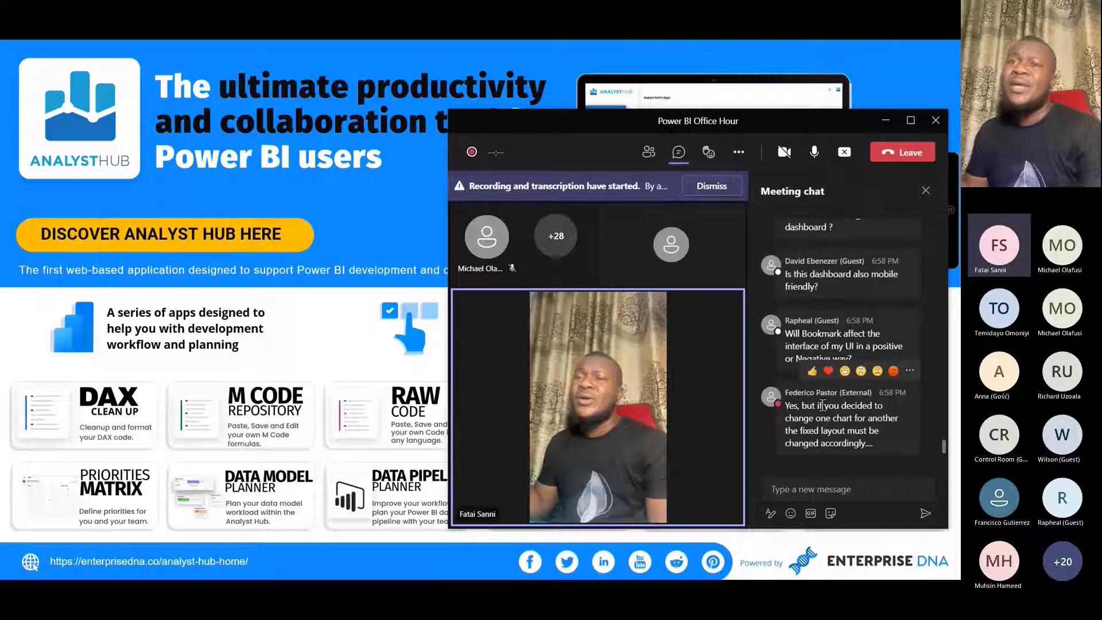
scroll(868, 427, "up", 1)
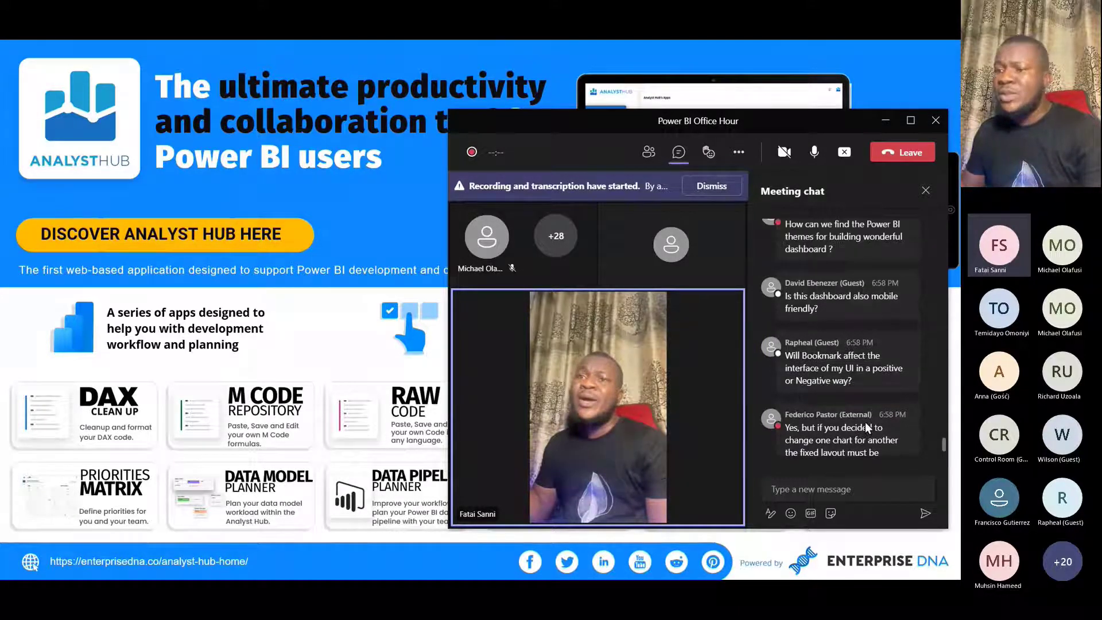
scroll(868, 427, "down", 1)
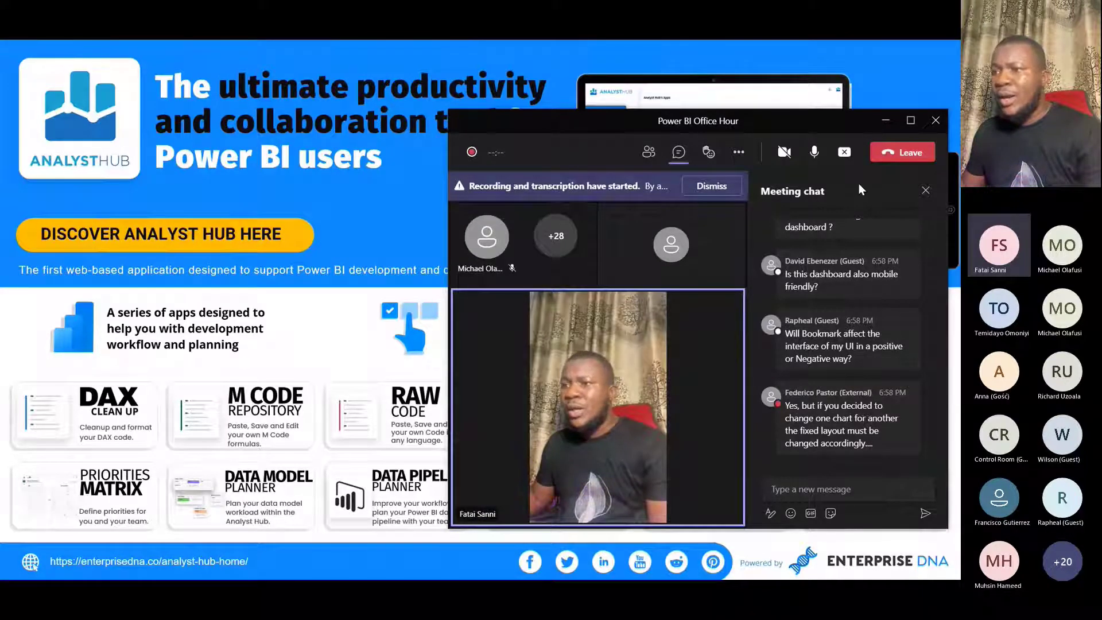
Stop the current screen share and switch the Power BI Desktop ribbon to its full layout
left_click(844, 153)
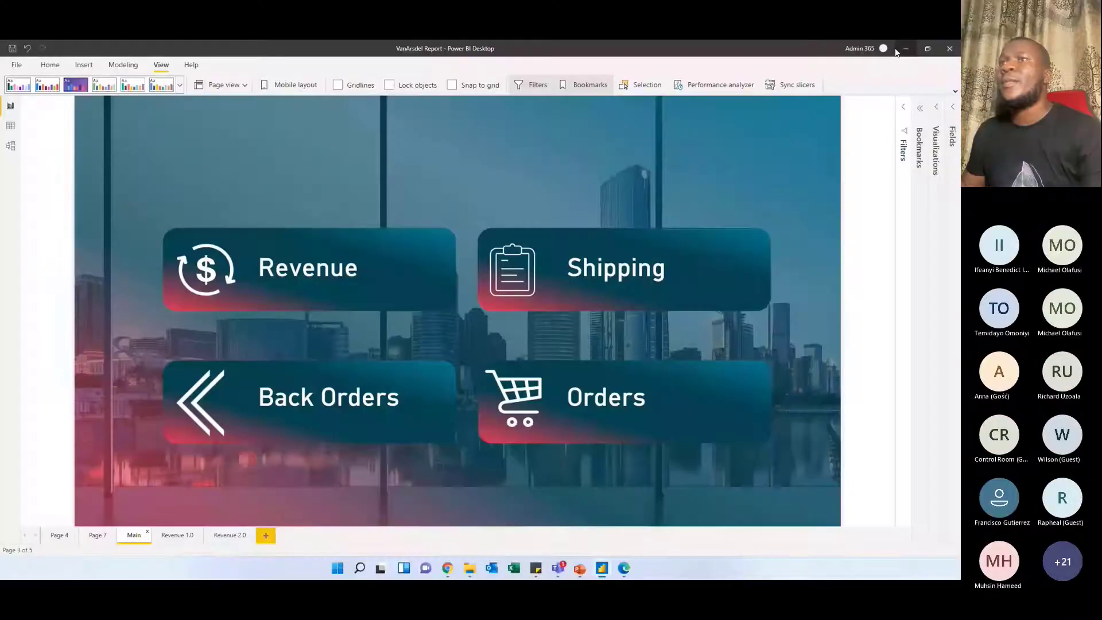
left_click(180, 86)
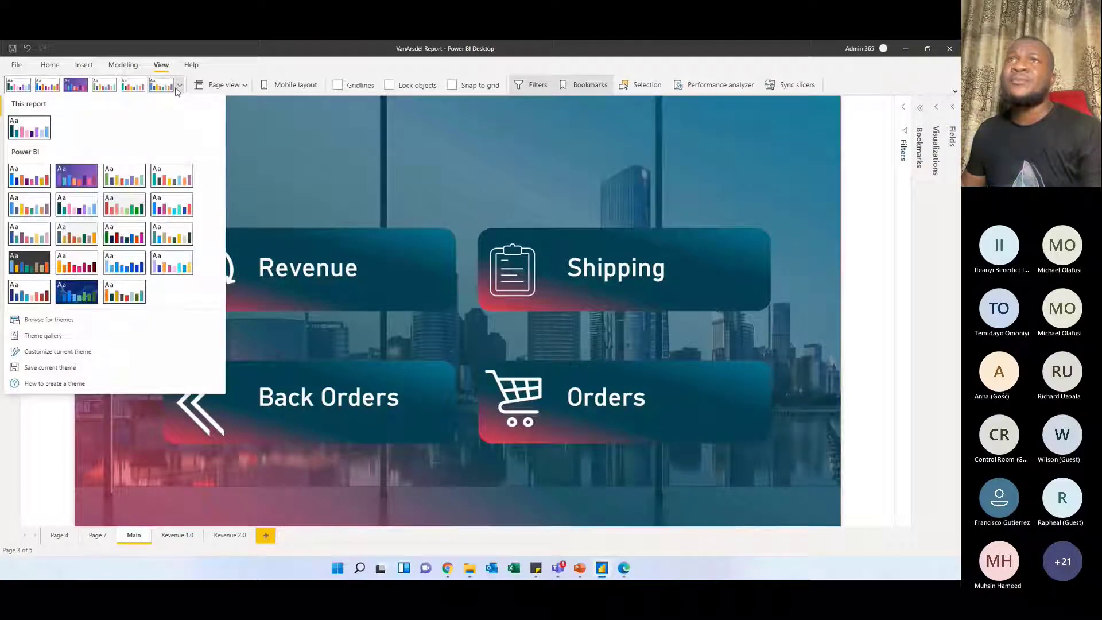
left_click(956, 93)
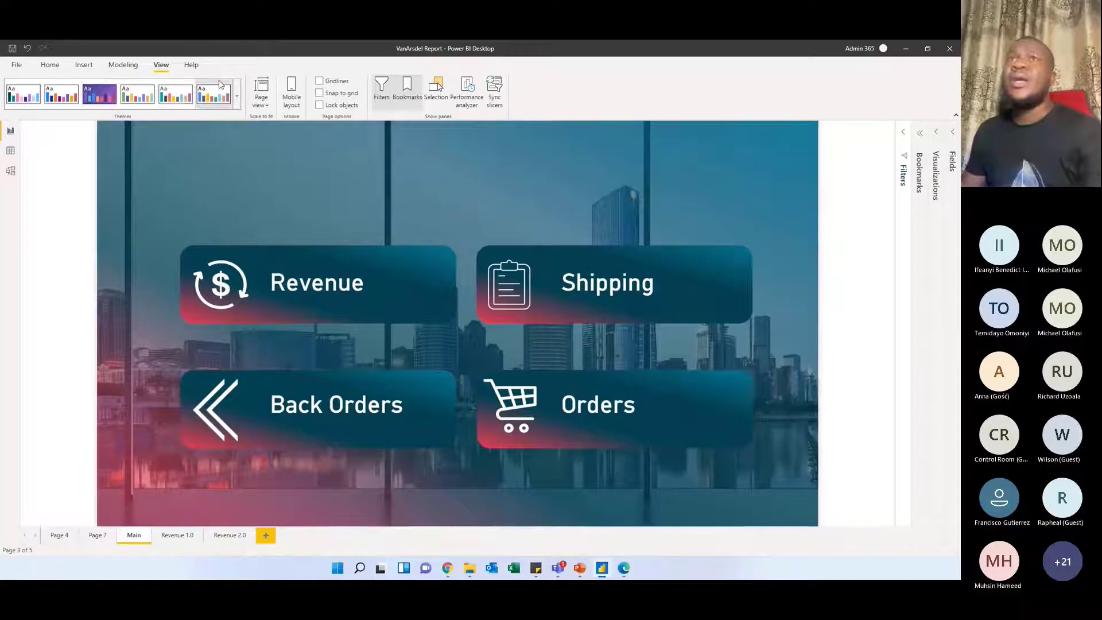
Start customizing the report's current theme and try a bright red for Color 1
left_click(236, 96)
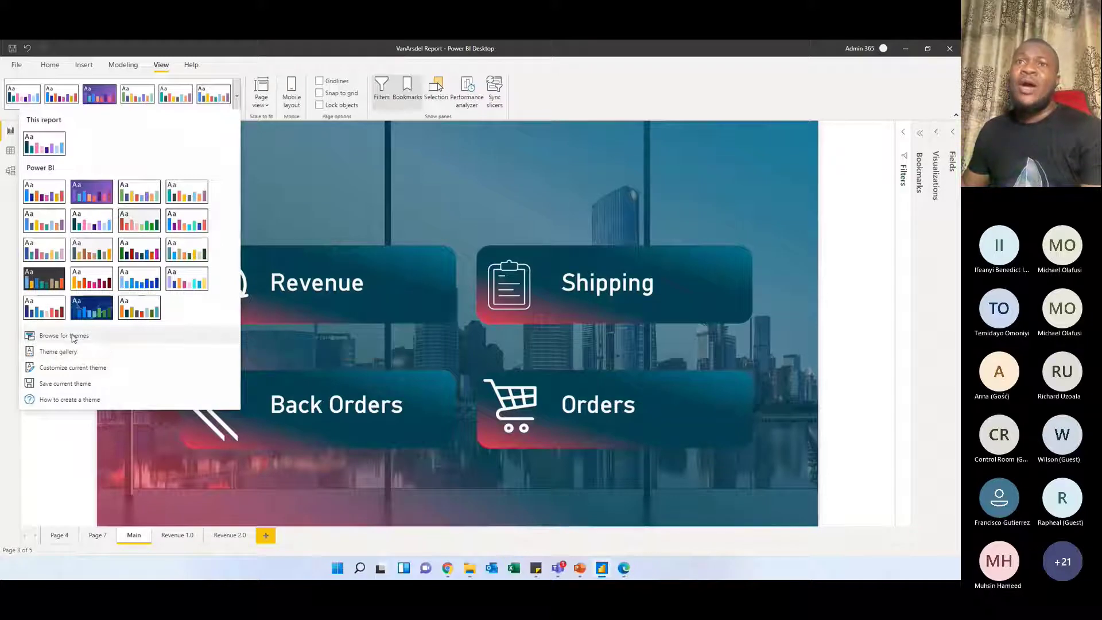
left_click(63, 368)
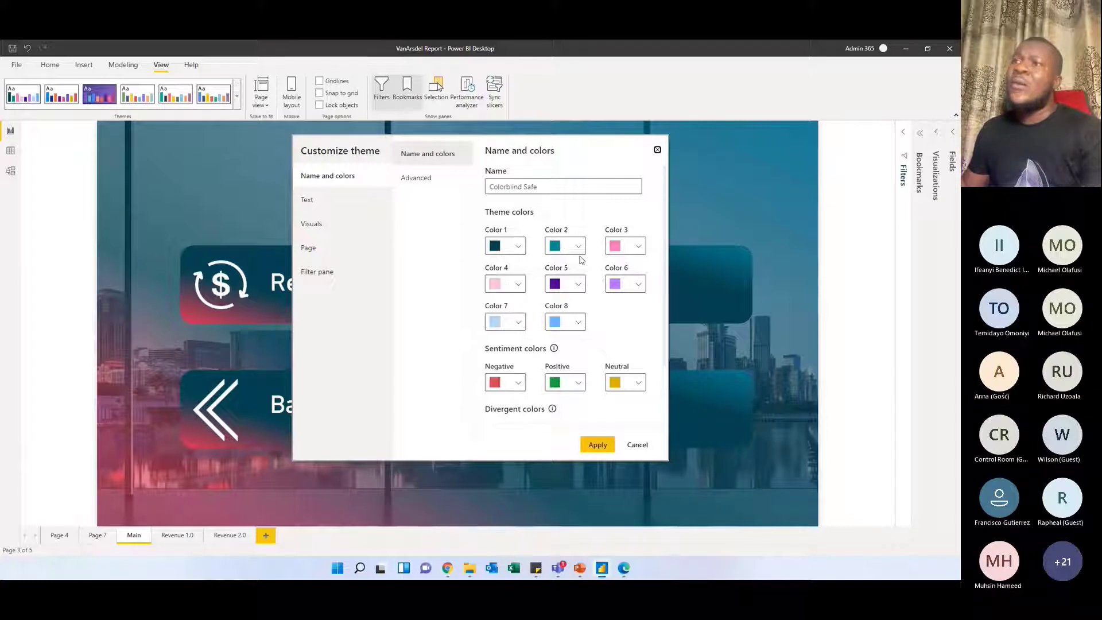
left_click(508, 247)
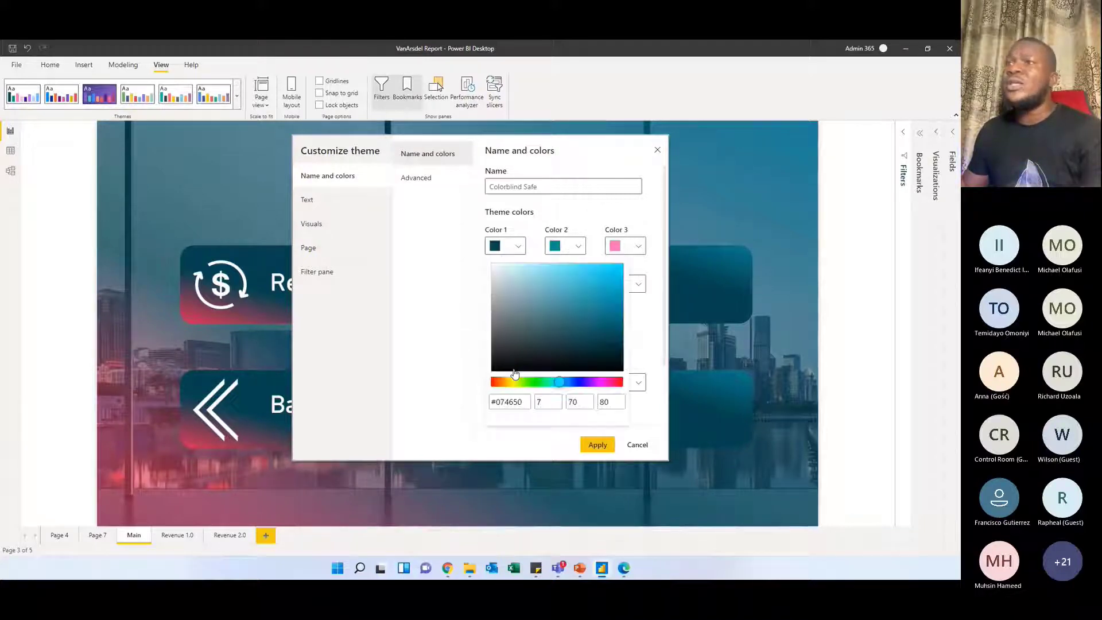
left_click_drag(554, 384, 618, 383)
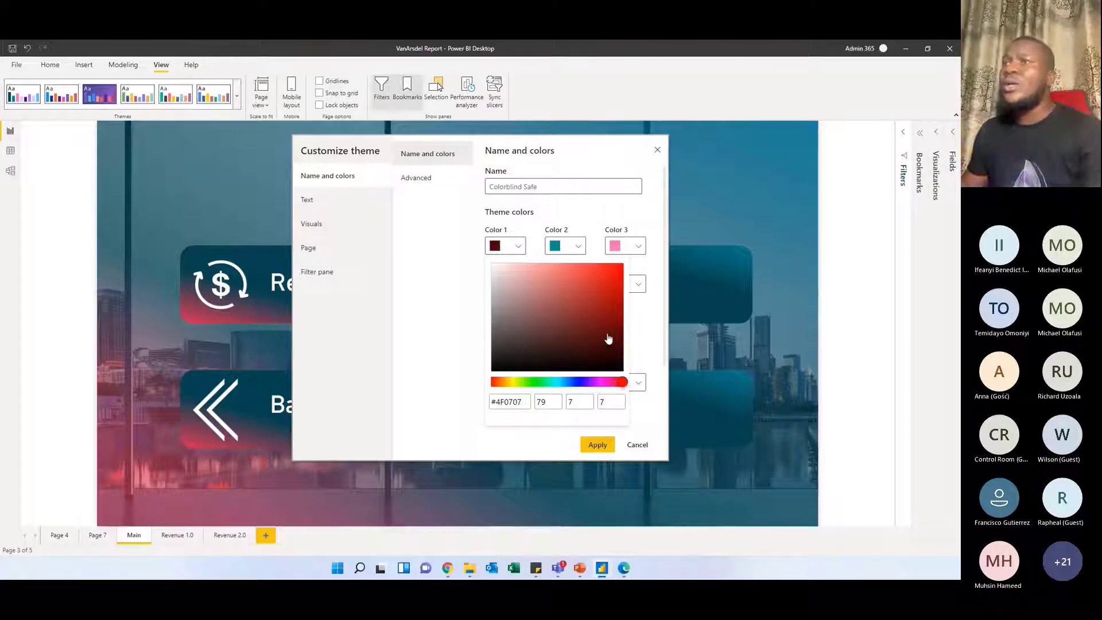
left_click_drag(609, 338, 623, 279)
Try light cyan for theme Color 2 and #EA1580 for Color 3, and close the theme customization without applying it
left_click(581, 245)
left_click(582, 247)
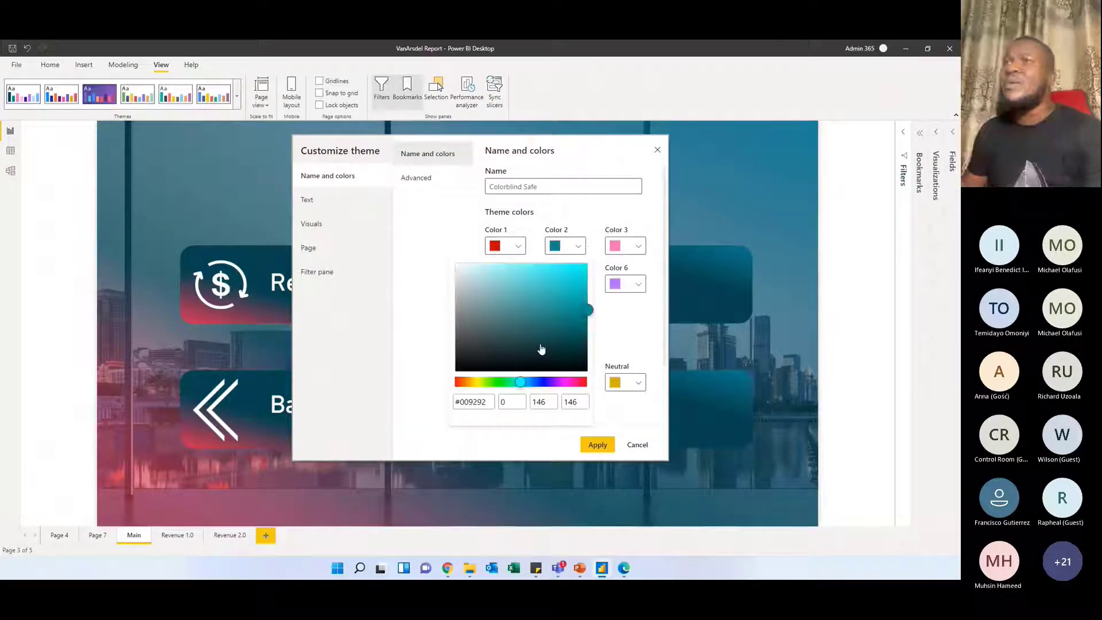
left_click_drag(540, 348, 546, 275)
left_click(637, 245)
left_click(637, 246)
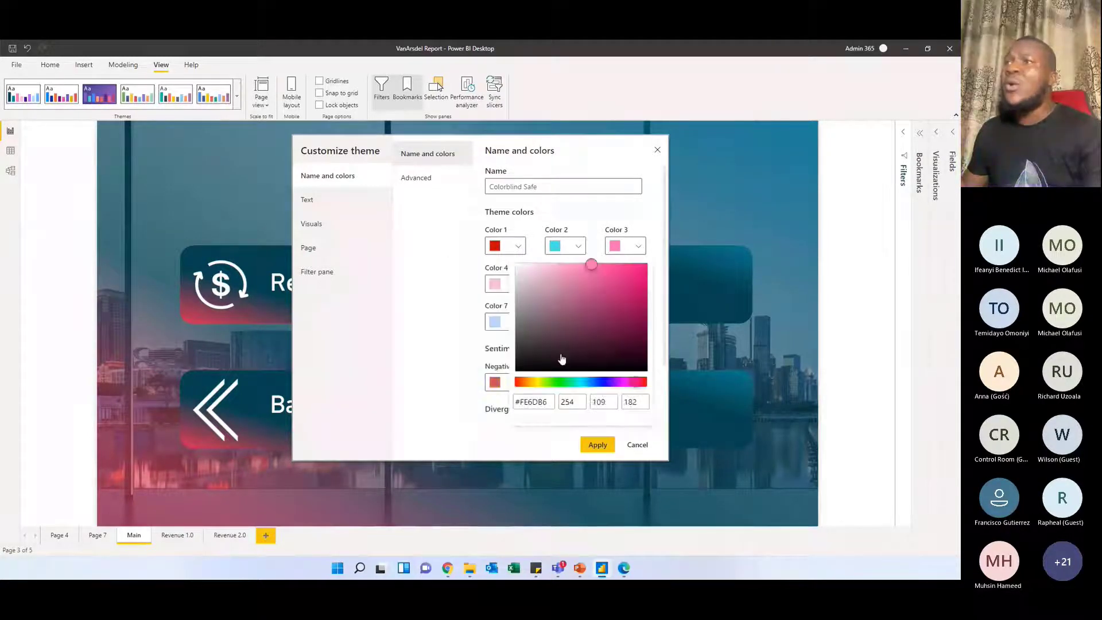
left_click_drag(602, 332, 635, 278)
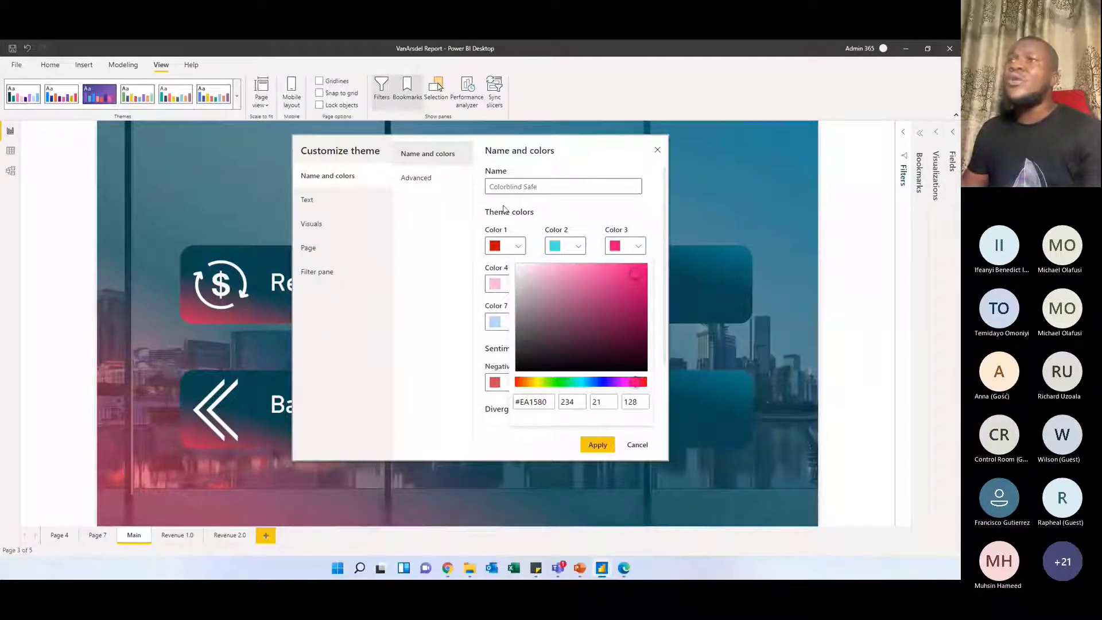
left_click(454, 229)
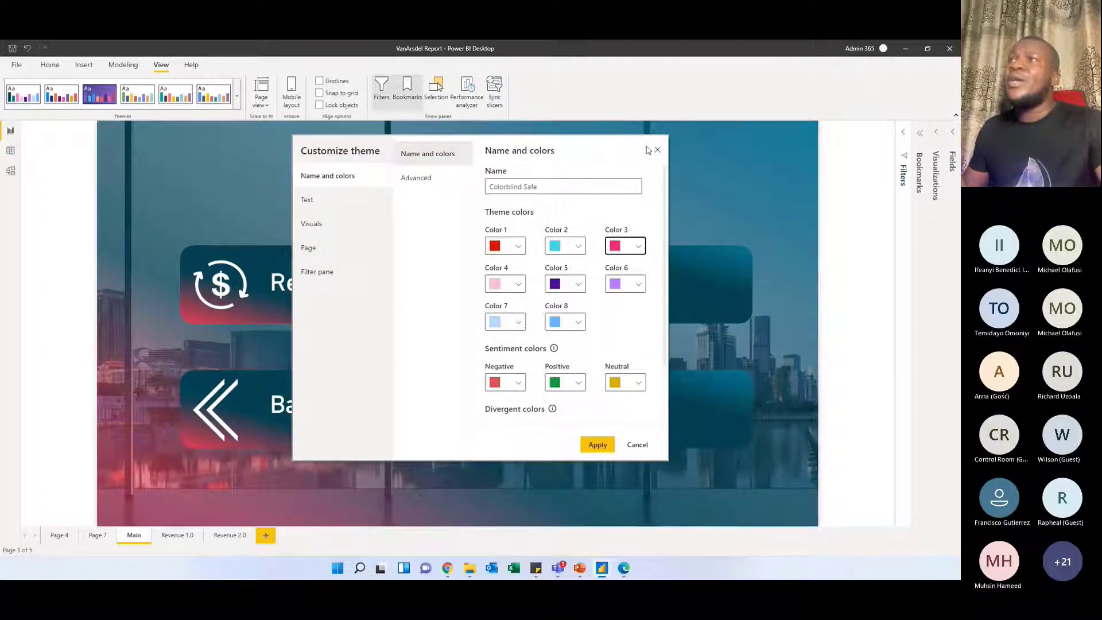
left_click(636, 160)
left_click(657, 152)
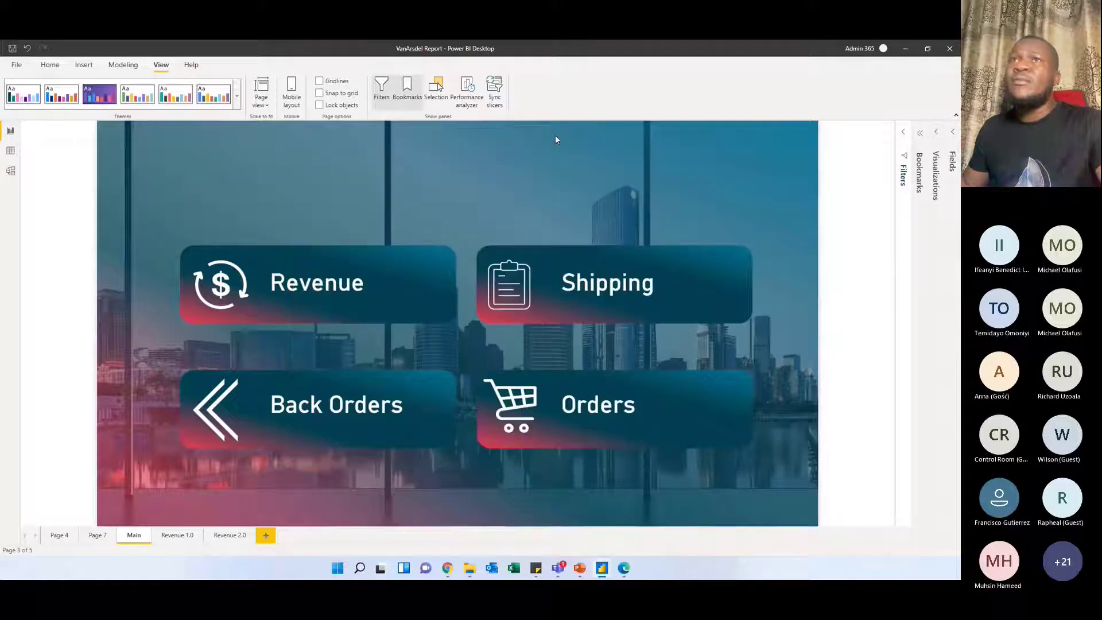
Open the community Themes Gallery in the browser, browse its featured themes and return to the report
left_click(237, 97)
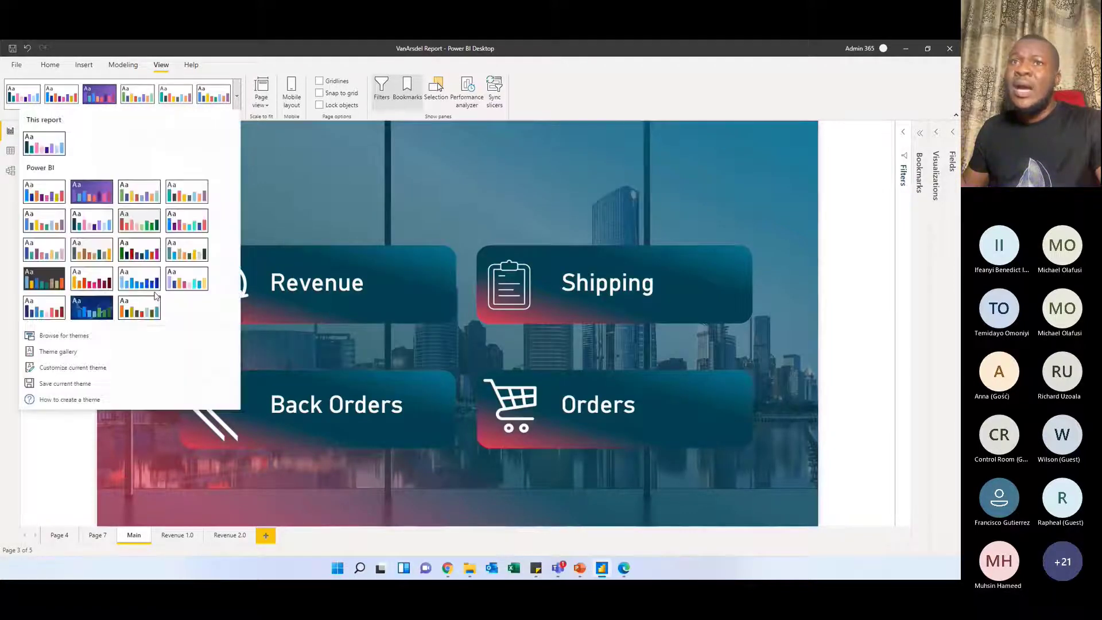
left_click(75, 356)
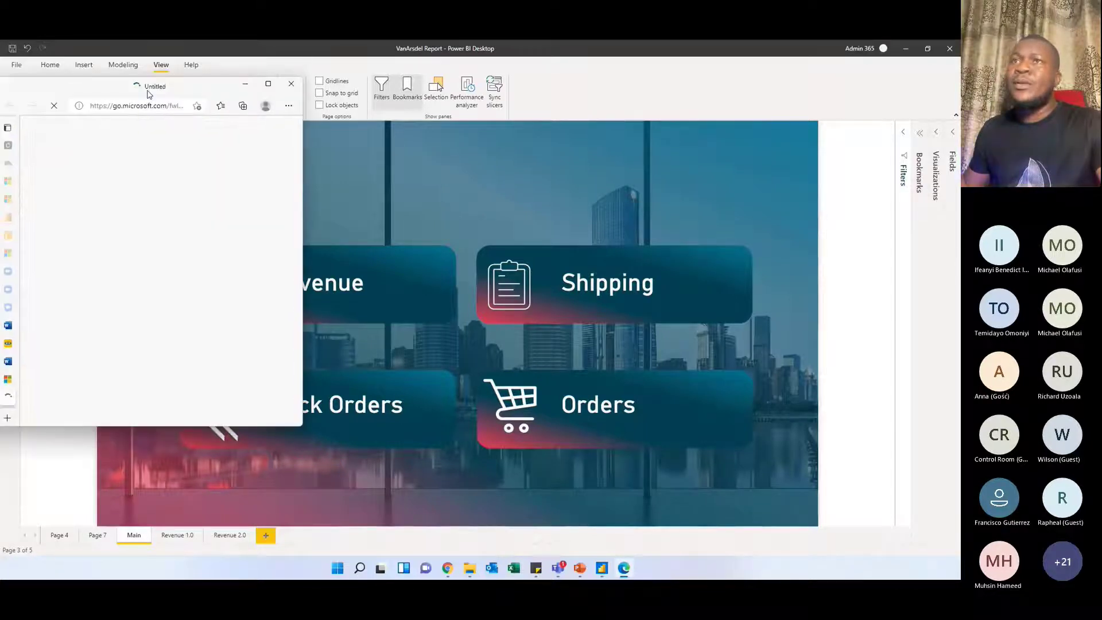
double_click(148, 91)
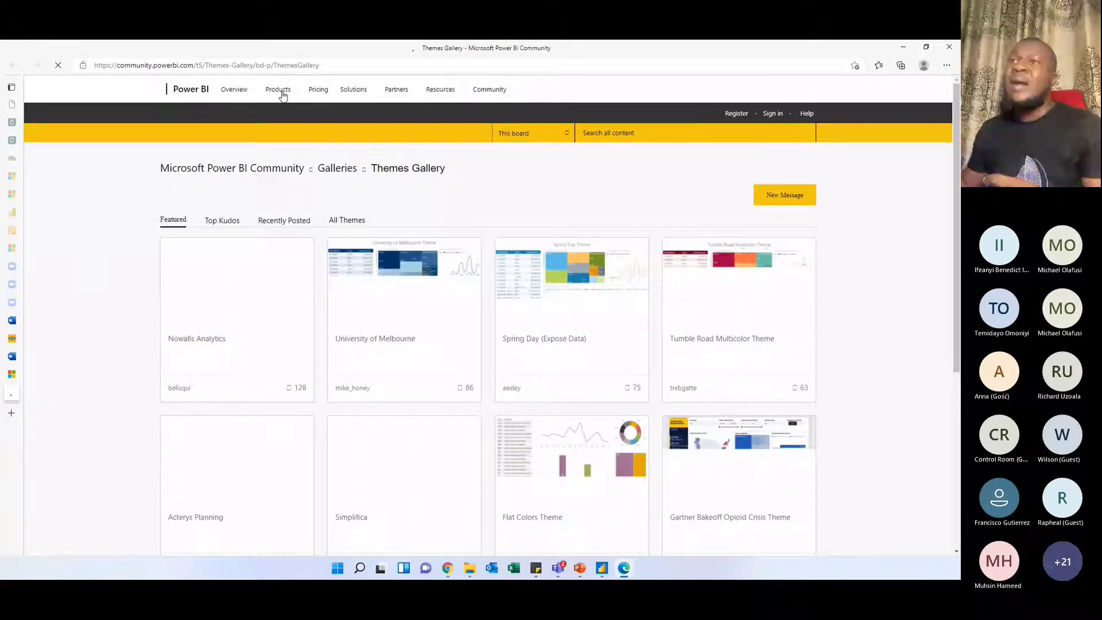
scroll(151, 311, "down", 5)
scroll(244, 286, "down", 3)
scroll(178, 305, "up", 4)
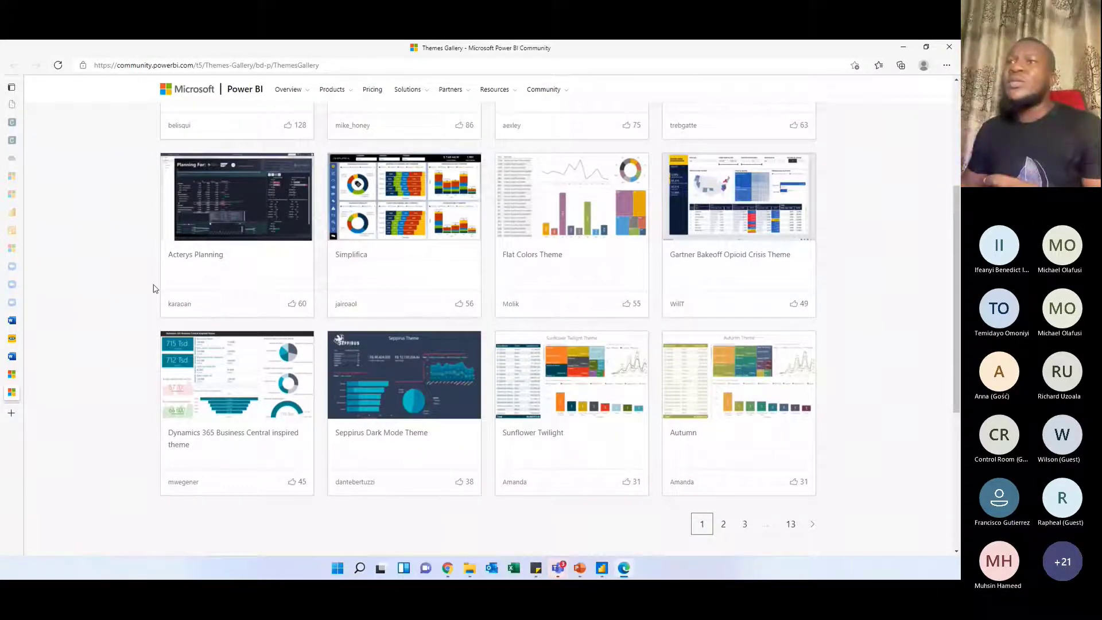
scroll(154, 289, "up", 4)
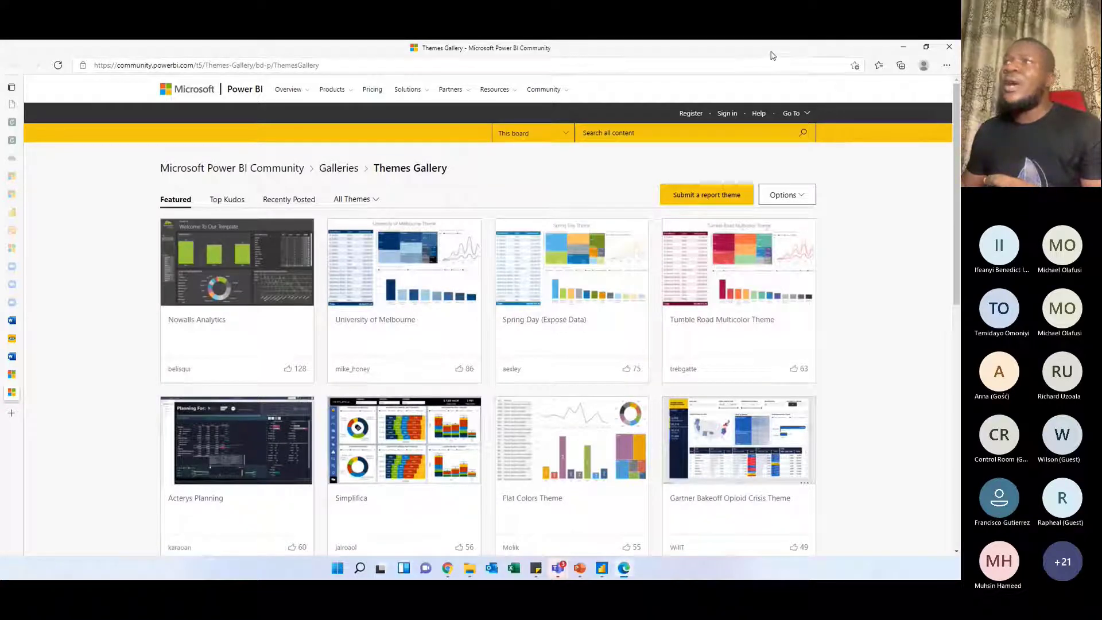
left_click_drag(772, 55, 0, 117)
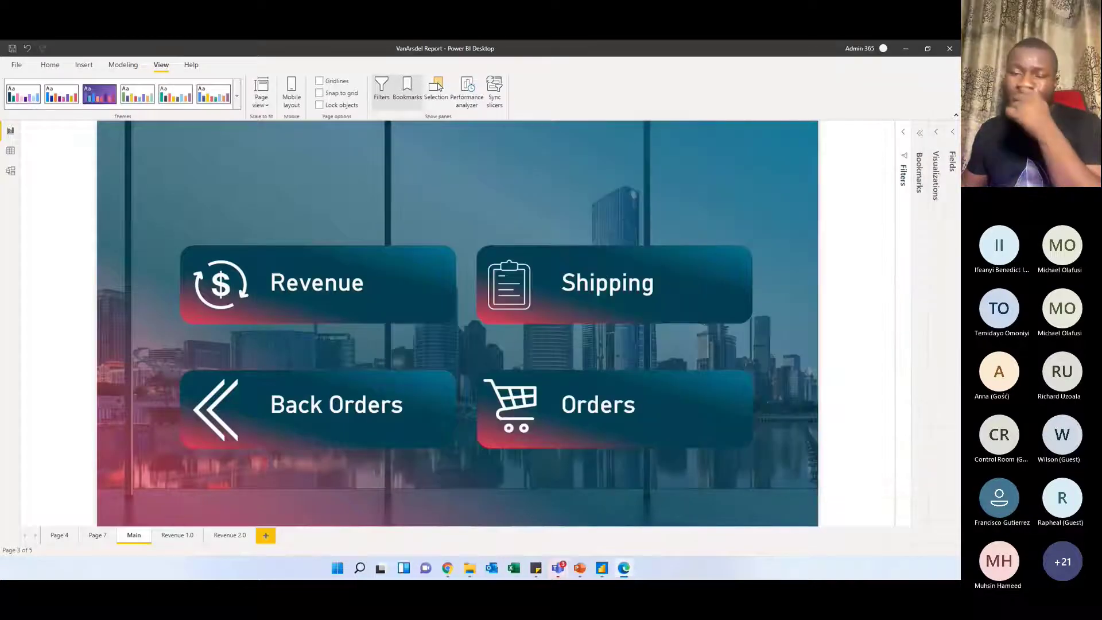